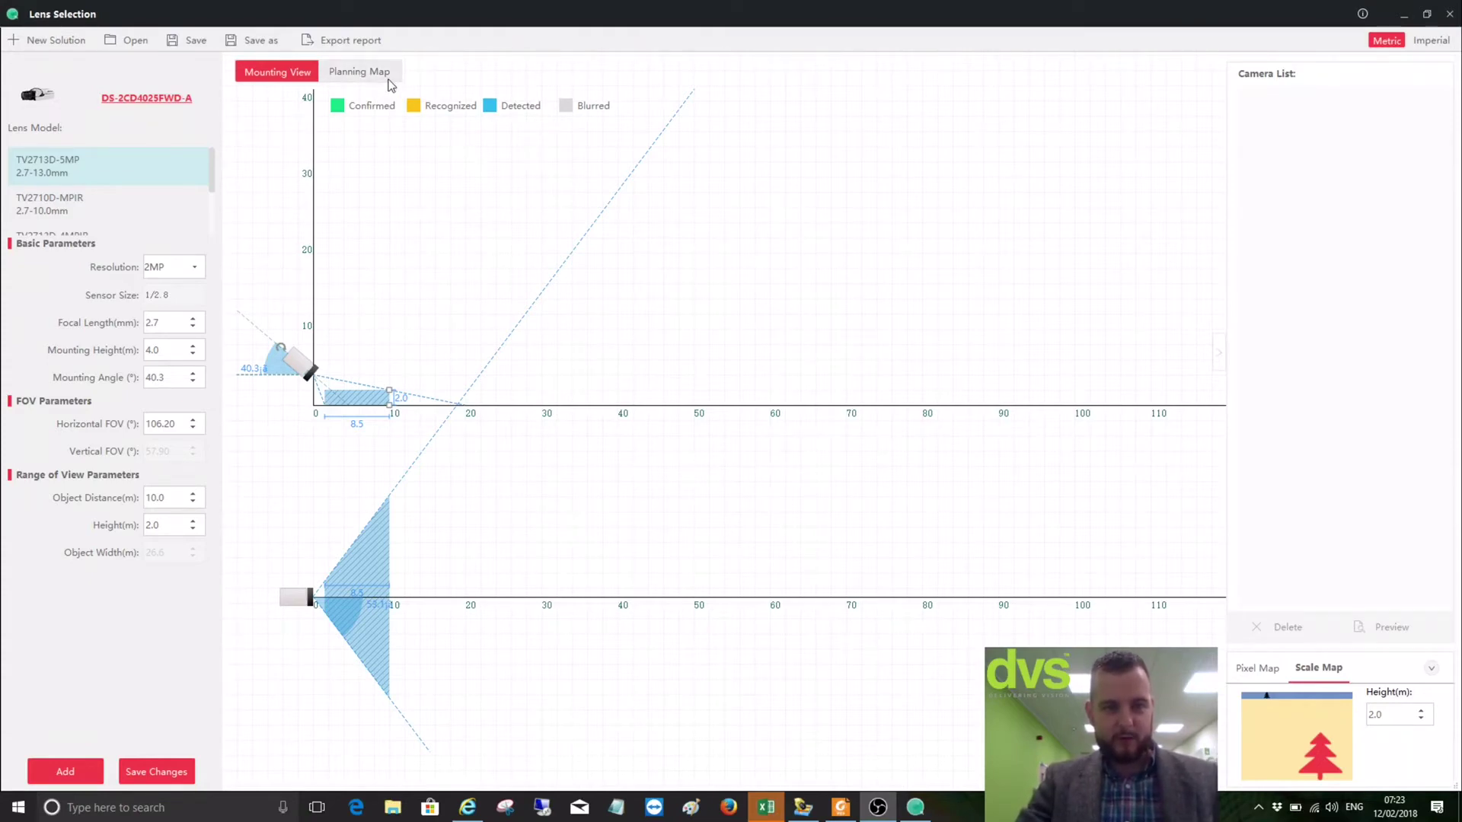
# Open the planning map and locate the site by its postcode
pyautogui.click(385, 71)
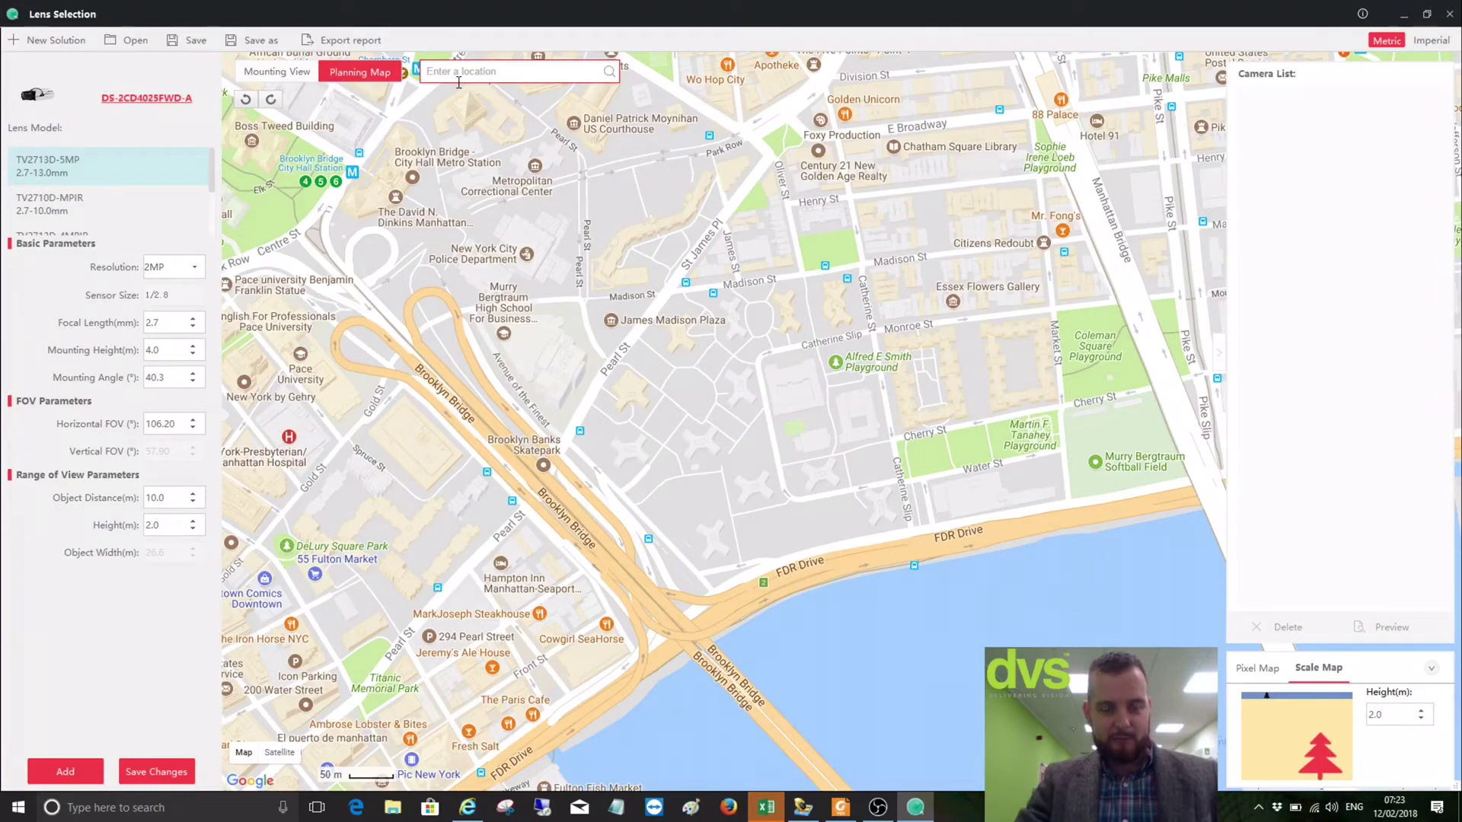
pyautogui.write('cf24')
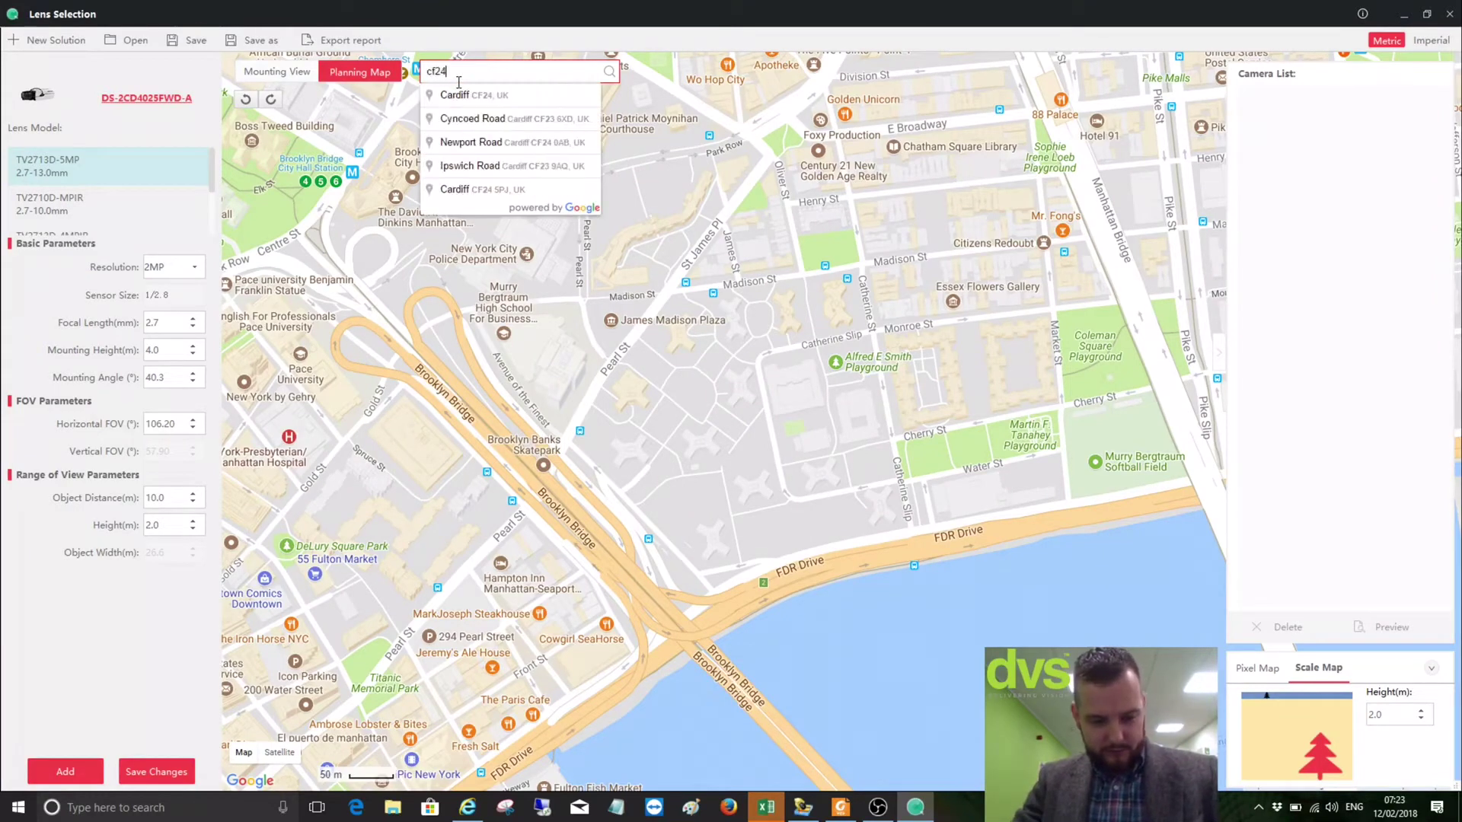
pyautogui.write('5pg')
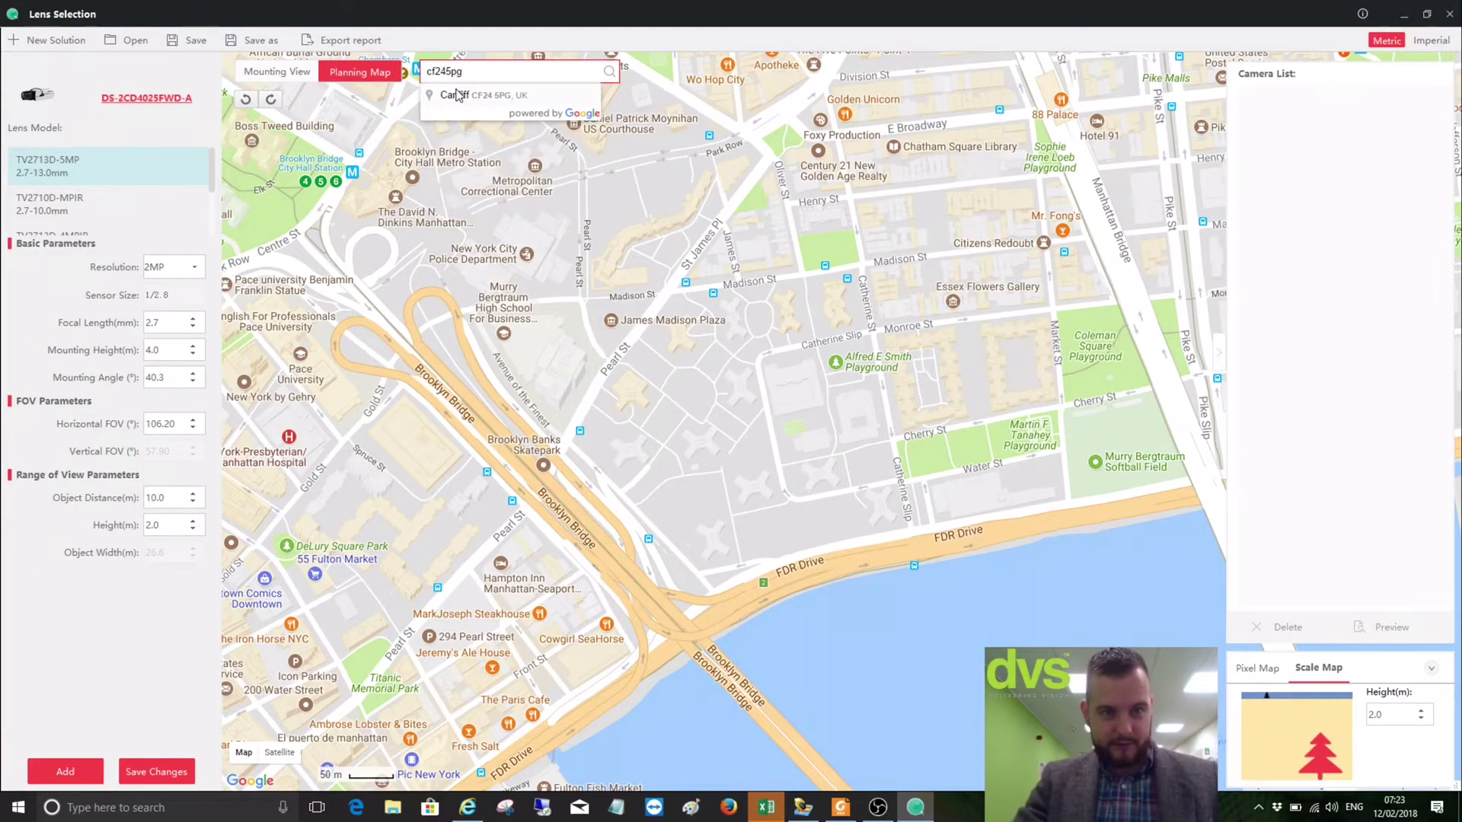
pyautogui.click(458, 94)
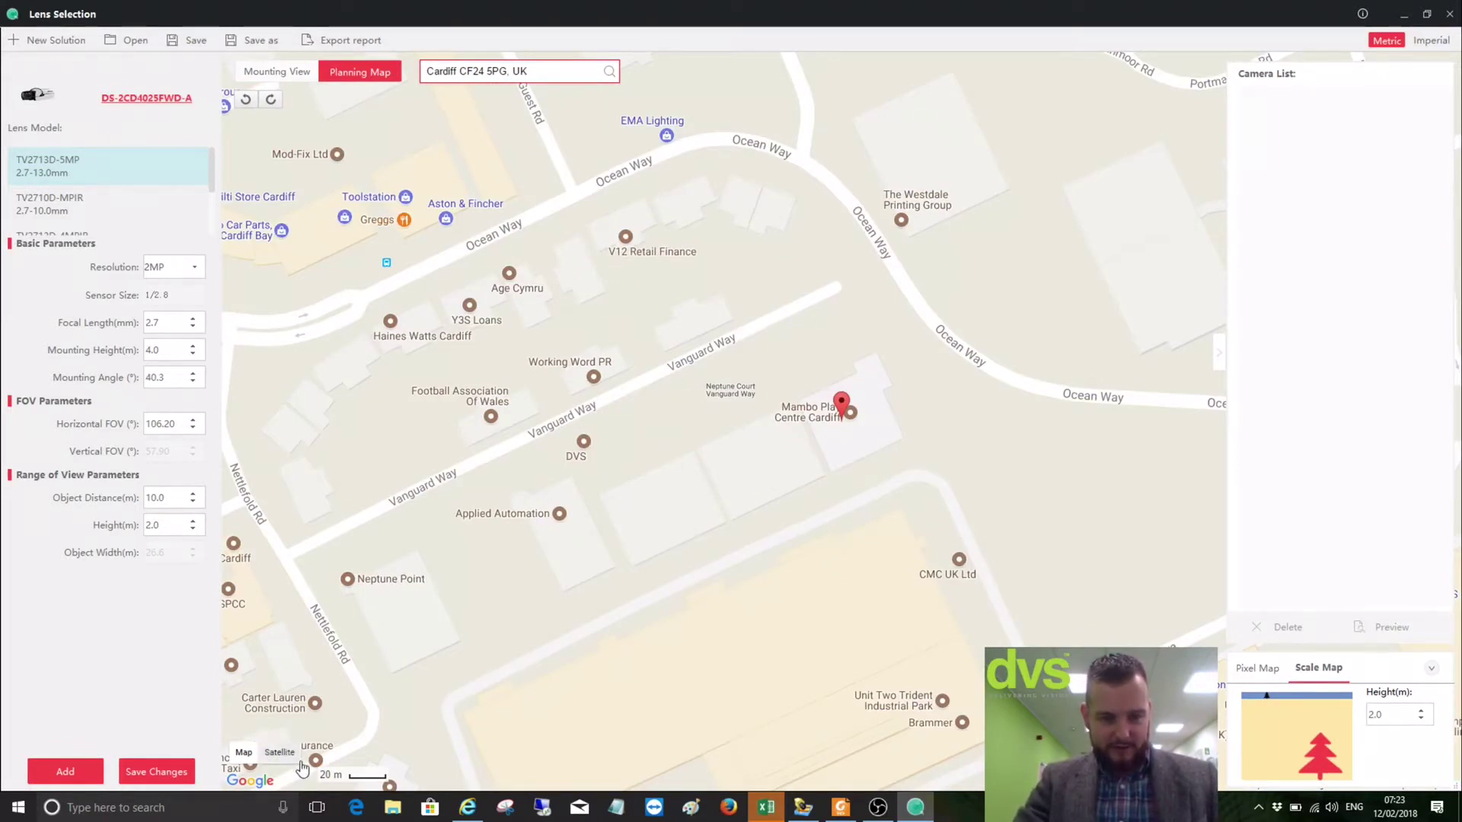
# Show the planning map as satellite imagery, framed on the warehouse and car park beside the DVS marker
pyautogui.click(280, 753)
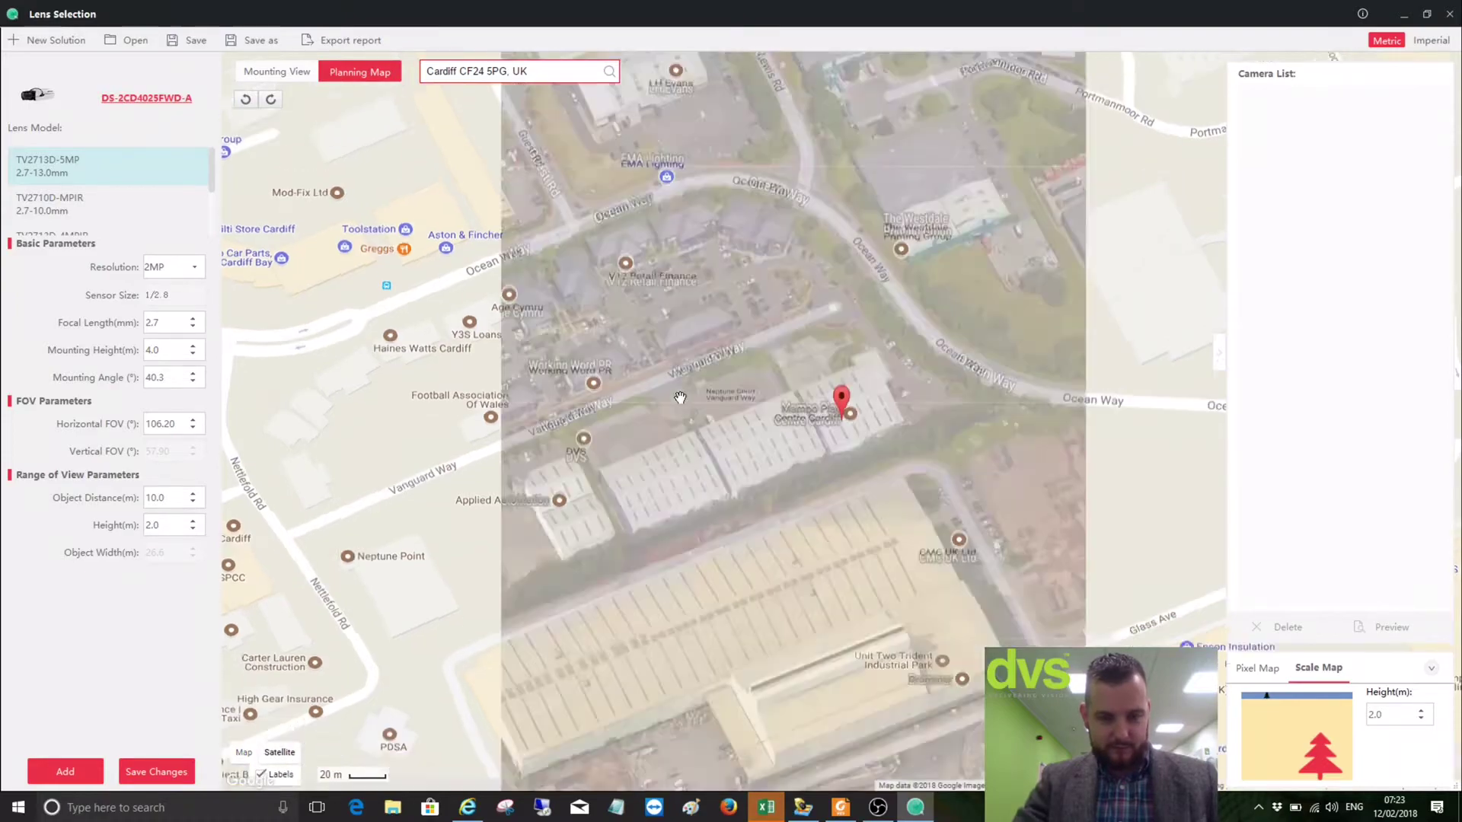
pyautogui.scroll(4, 838, 425)
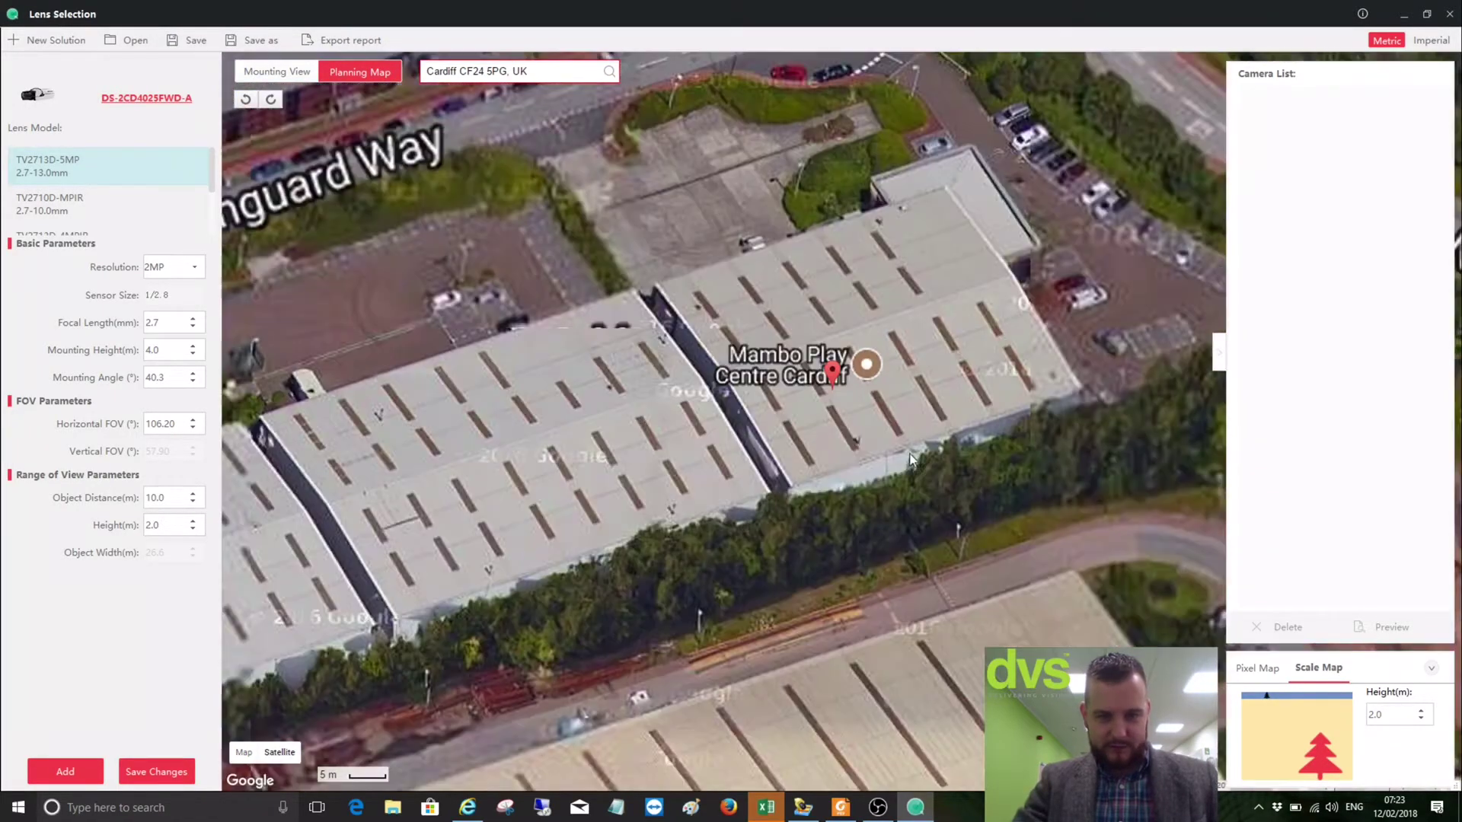
pyautogui.moveTo(390, 429); pyautogui.dragTo(921, 347)
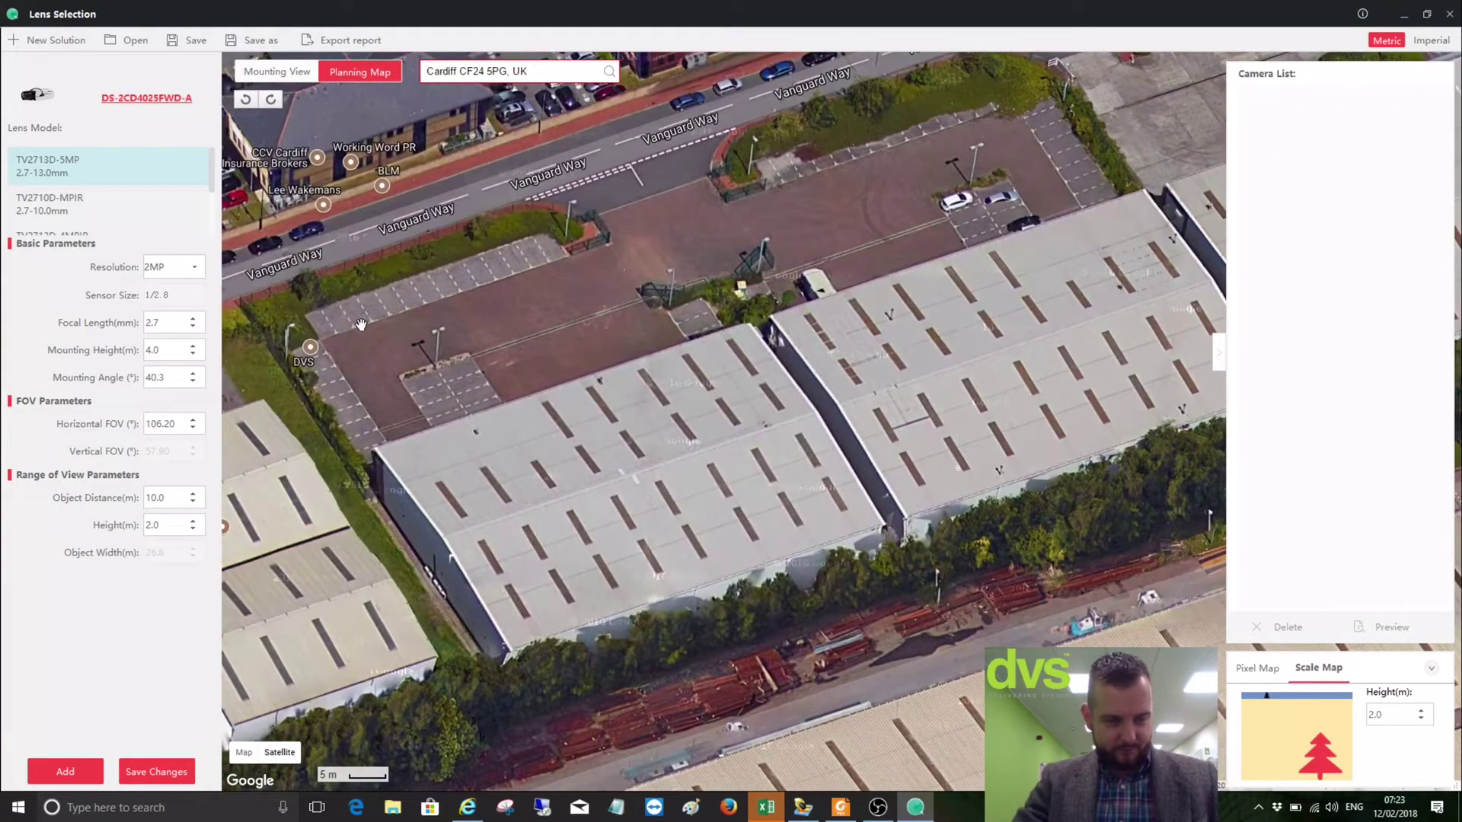
# Find the camera model with the keyword ds-2cd2785 and select DS-2CD2785FWD-IZS for the design
pyautogui.click(155, 99)
pyautogui.click(1089, 181)
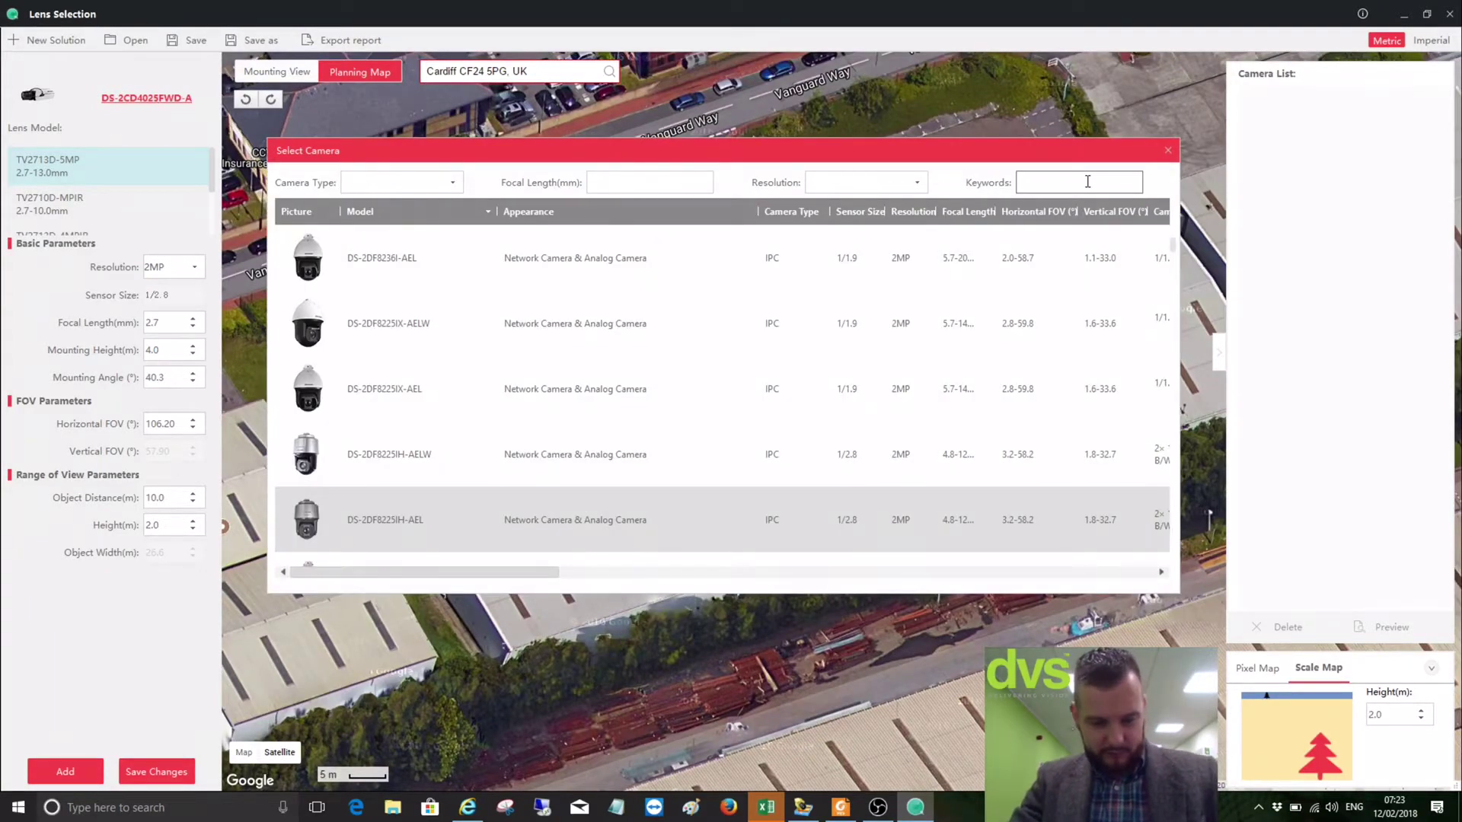
pyautogui.write('i')
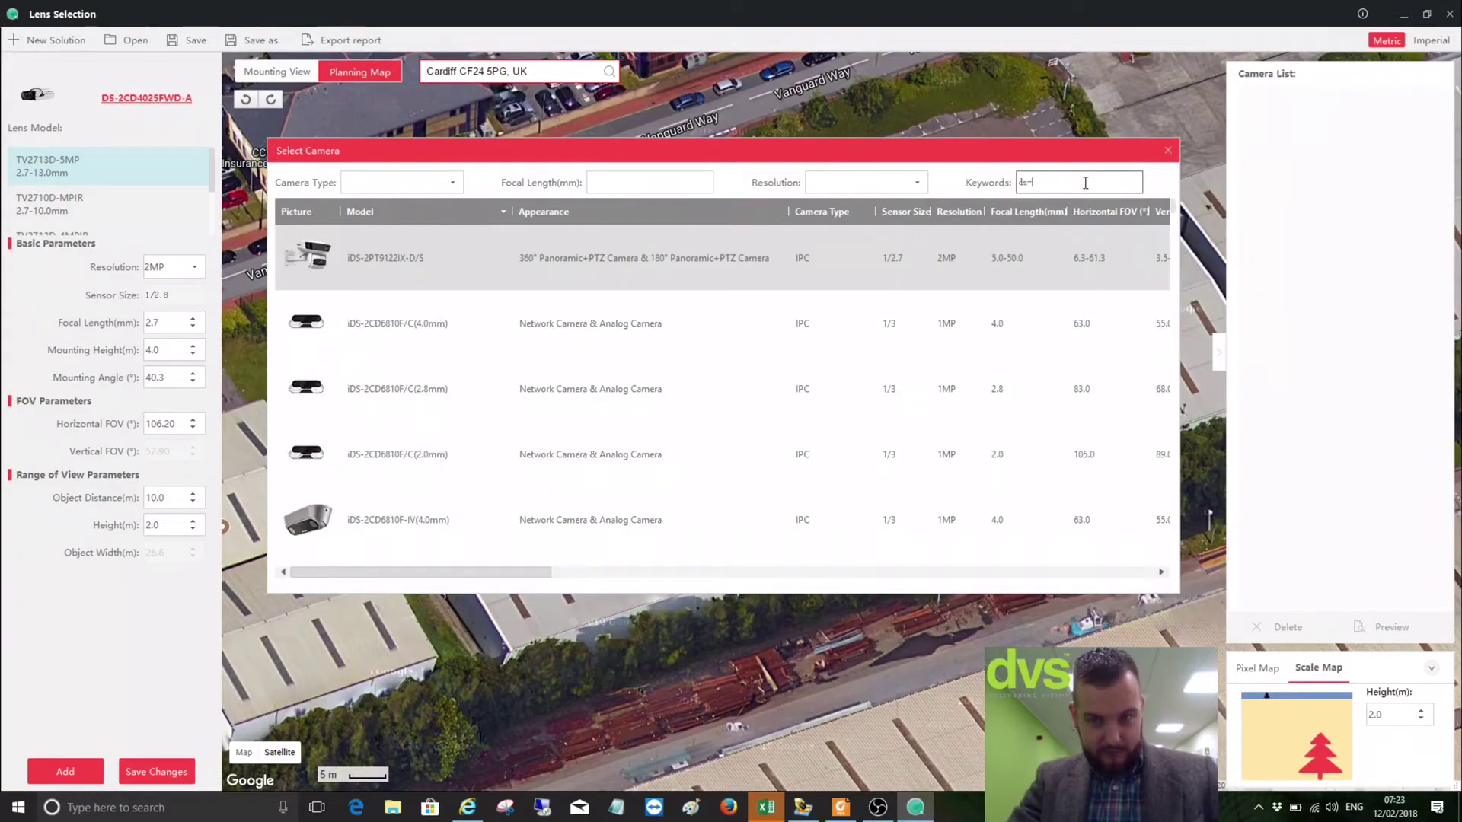
pyautogui.write('s-2cd')
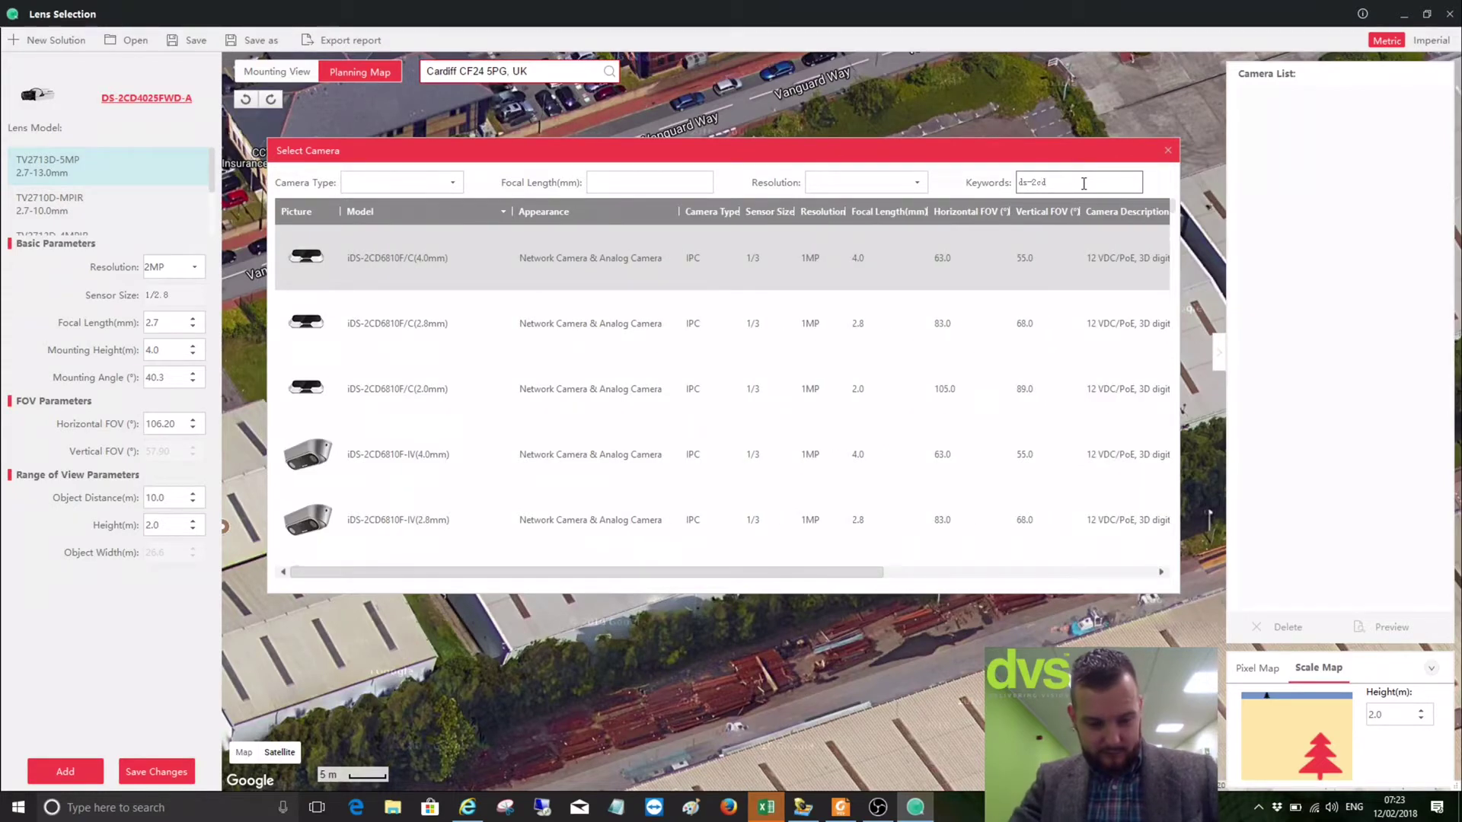
pyautogui.write('2785')
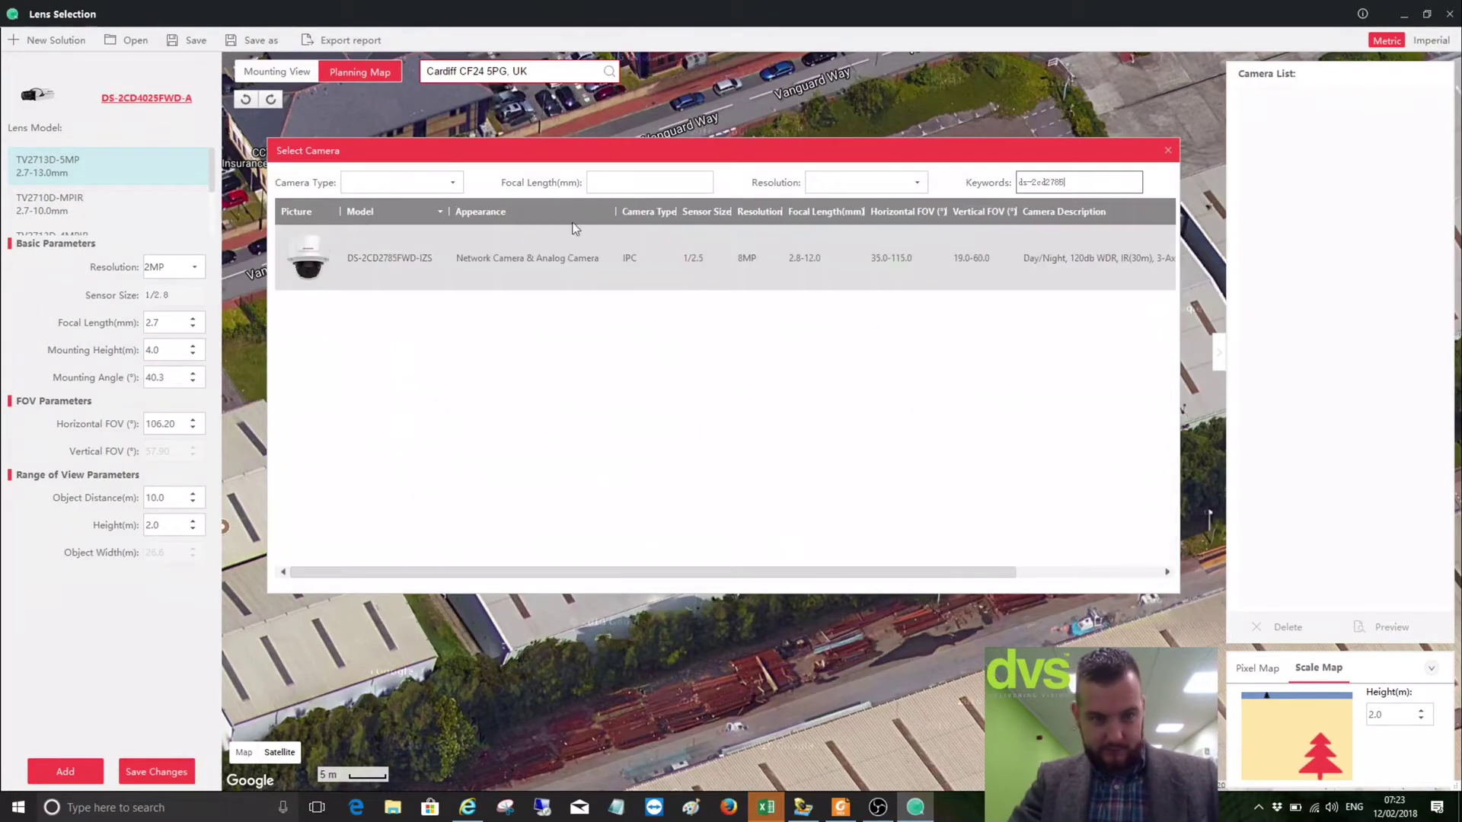
pyautogui.doubleClick(489, 261)
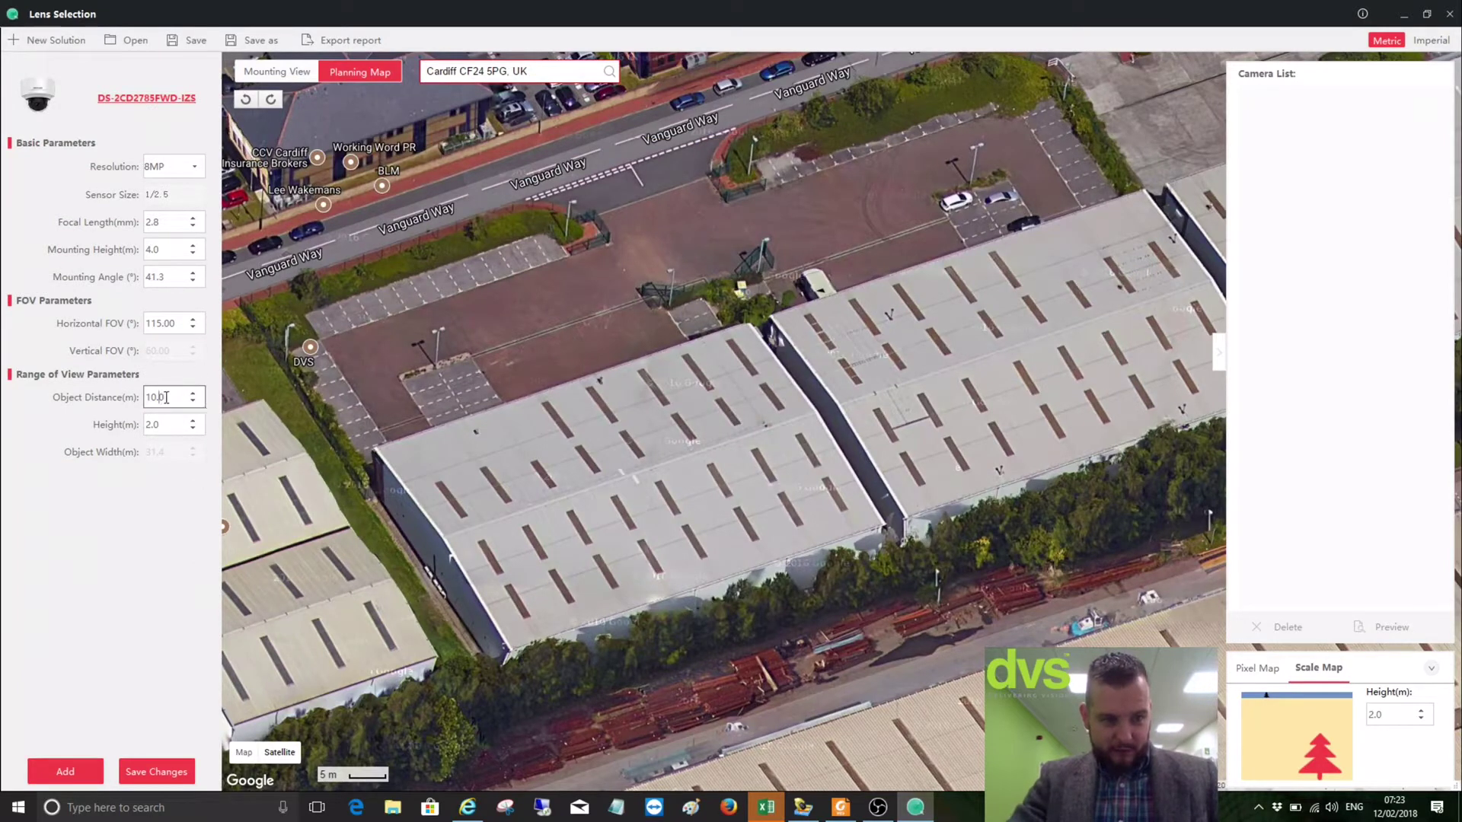
# Set the object distance to 25 m and the height to 3.0 m, and add this camera to the list twice
pyautogui.write('25')
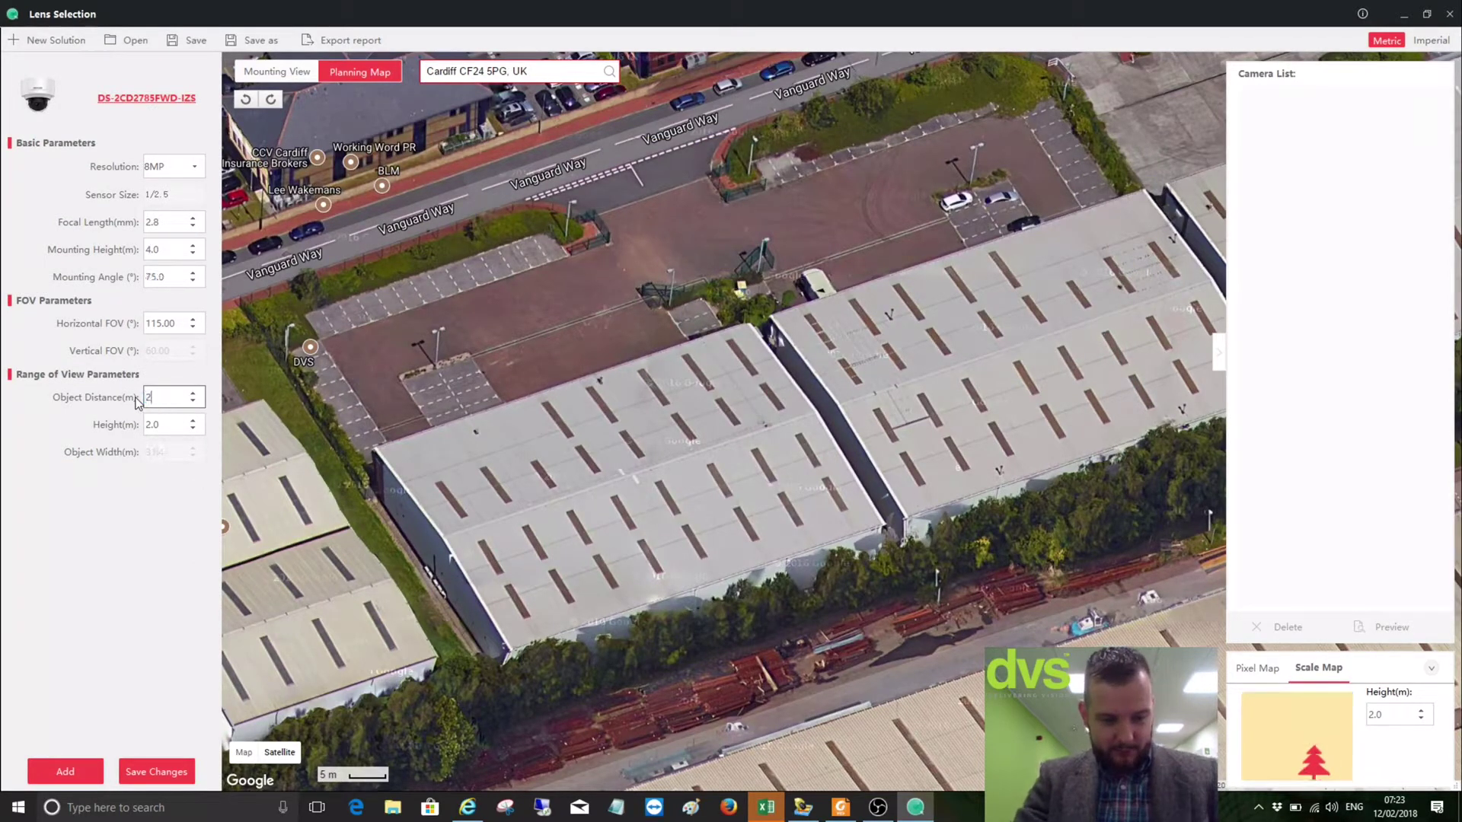
pyautogui.click(192, 423)
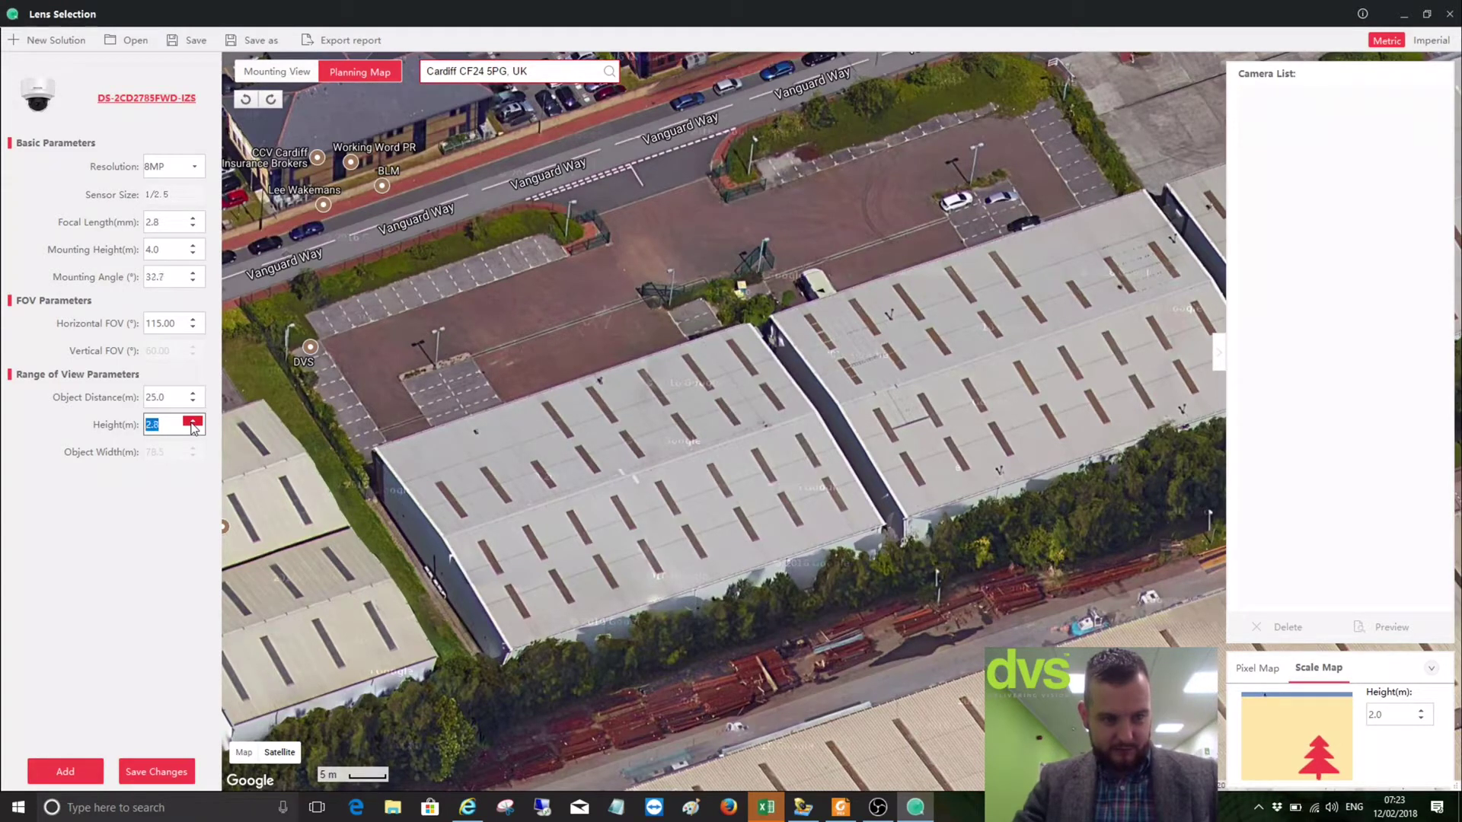
pyautogui.click(70, 772)
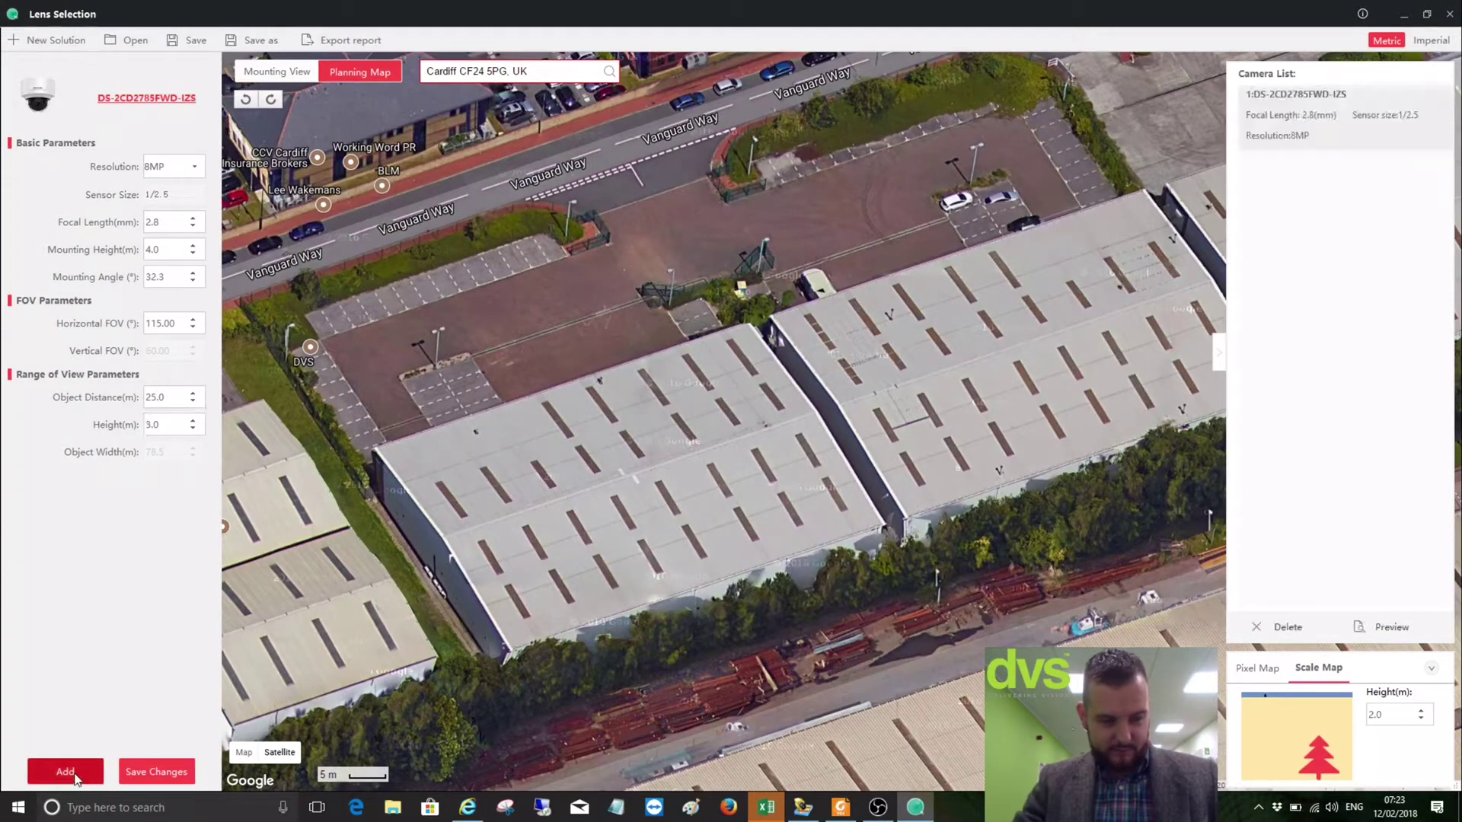
pyautogui.click(70, 773)
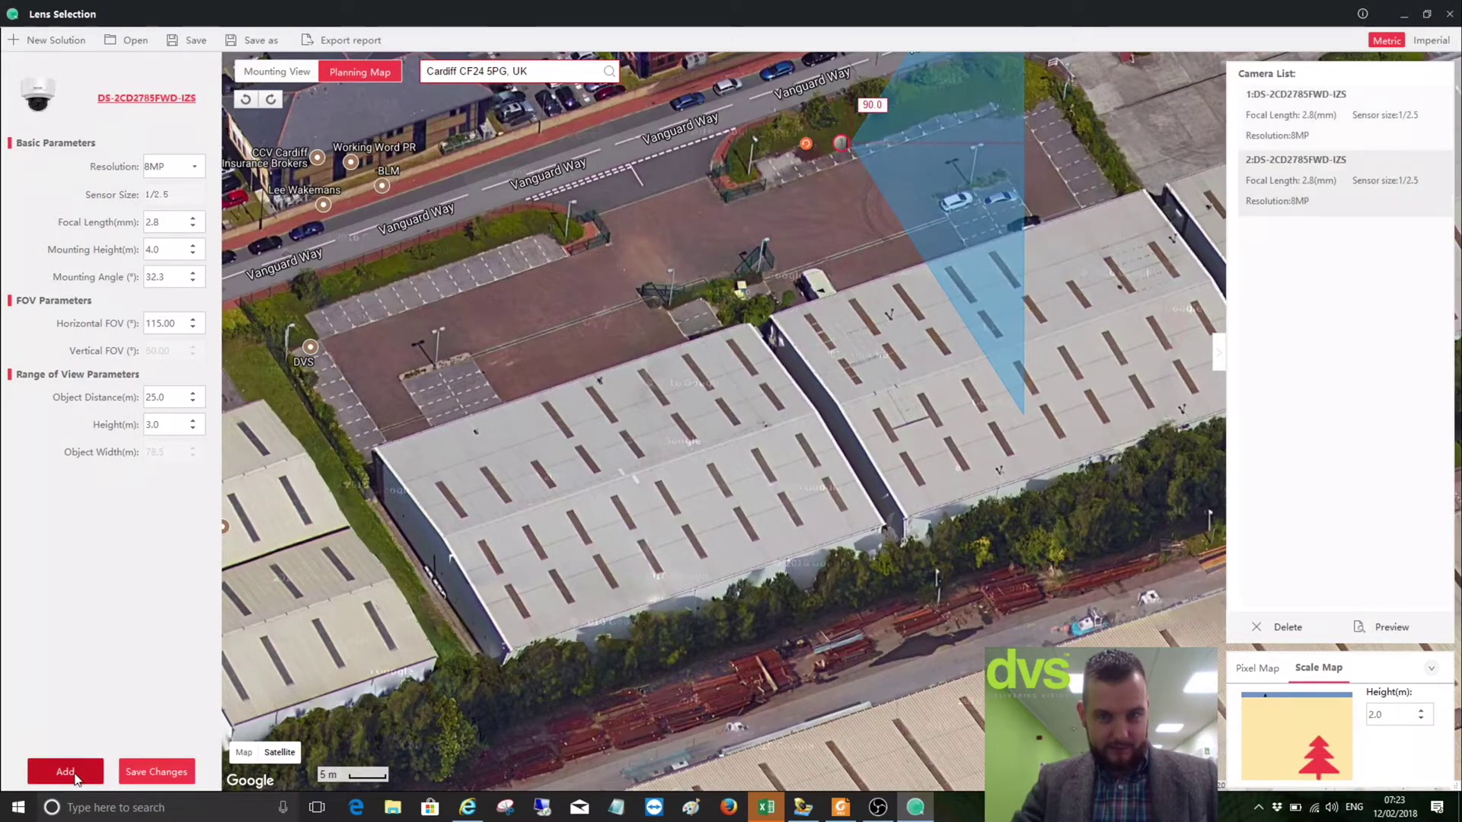
# Place the two cameras at the car-park-facing corners of the warehouse, aimed over the car park at about 14.2° and 64.5°
pyautogui.moveTo(843, 158); pyautogui.dragTo(362, 485)
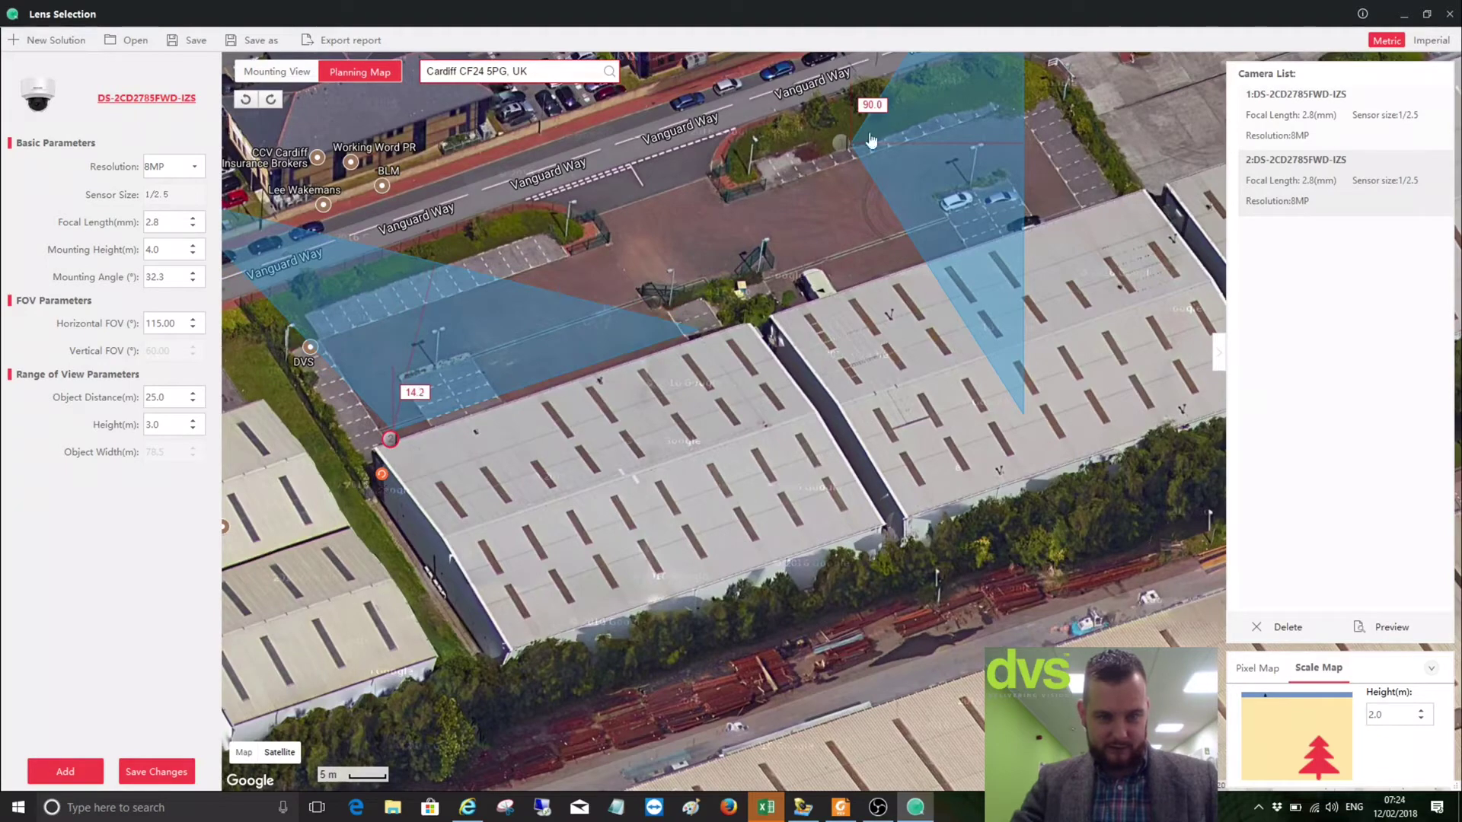
pyautogui.moveTo(841, 143)
pyautogui.mouseDown()
pyautogui.moveTo(727, 322)
pyautogui.moveTo(785, 377)
pyautogui.moveTo(855, 377)
pyautogui.moveTo(903, 332)
pyautogui.moveTo(846, 378)
pyautogui.mouseUp()
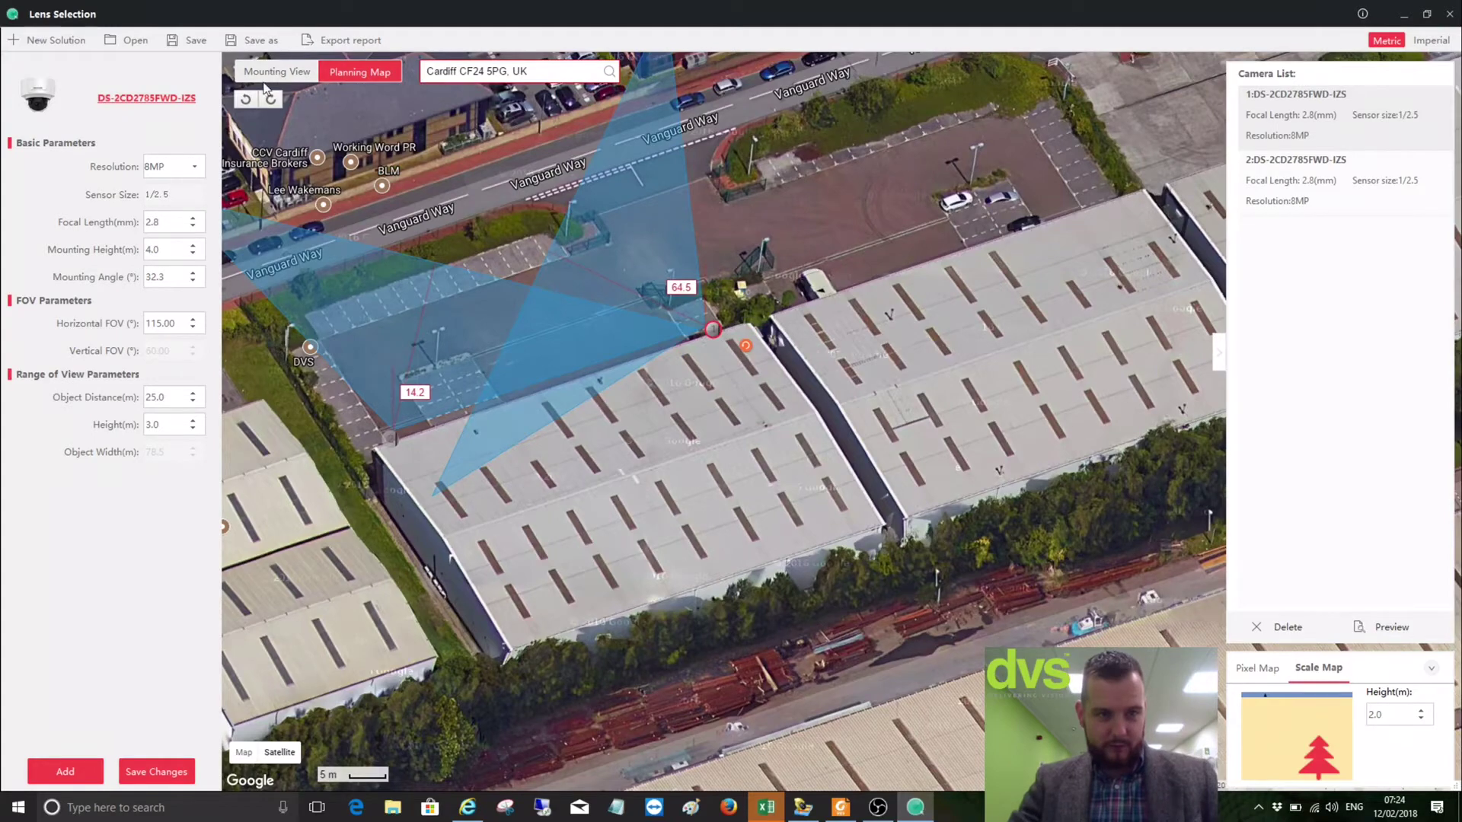
pyautogui.scroll(-1, 797, 270)
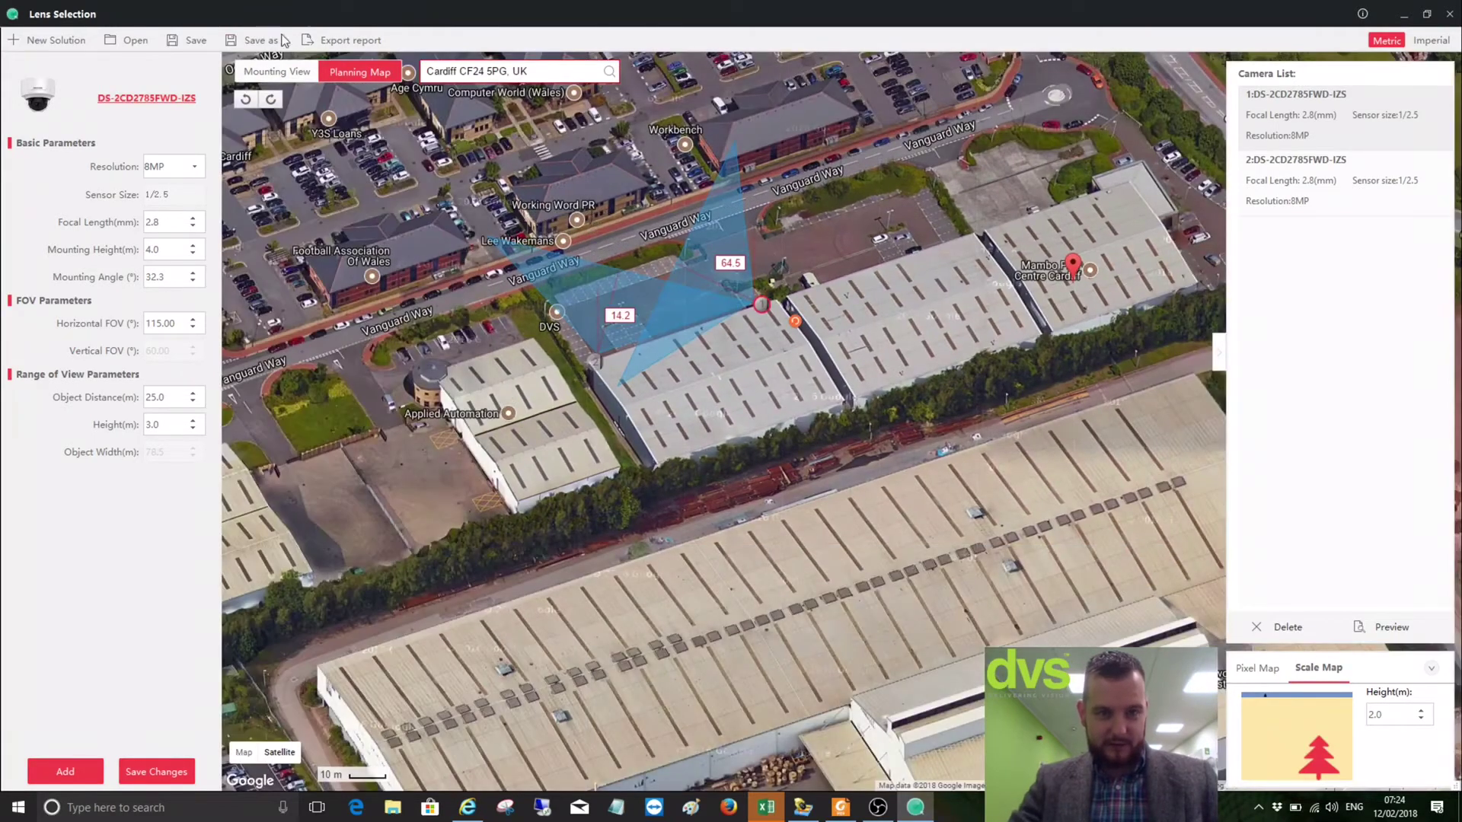
# Review the first camera's coverage zones in the mounting view and its pixel map, and return to the planning map
pyautogui.click(278, 71)
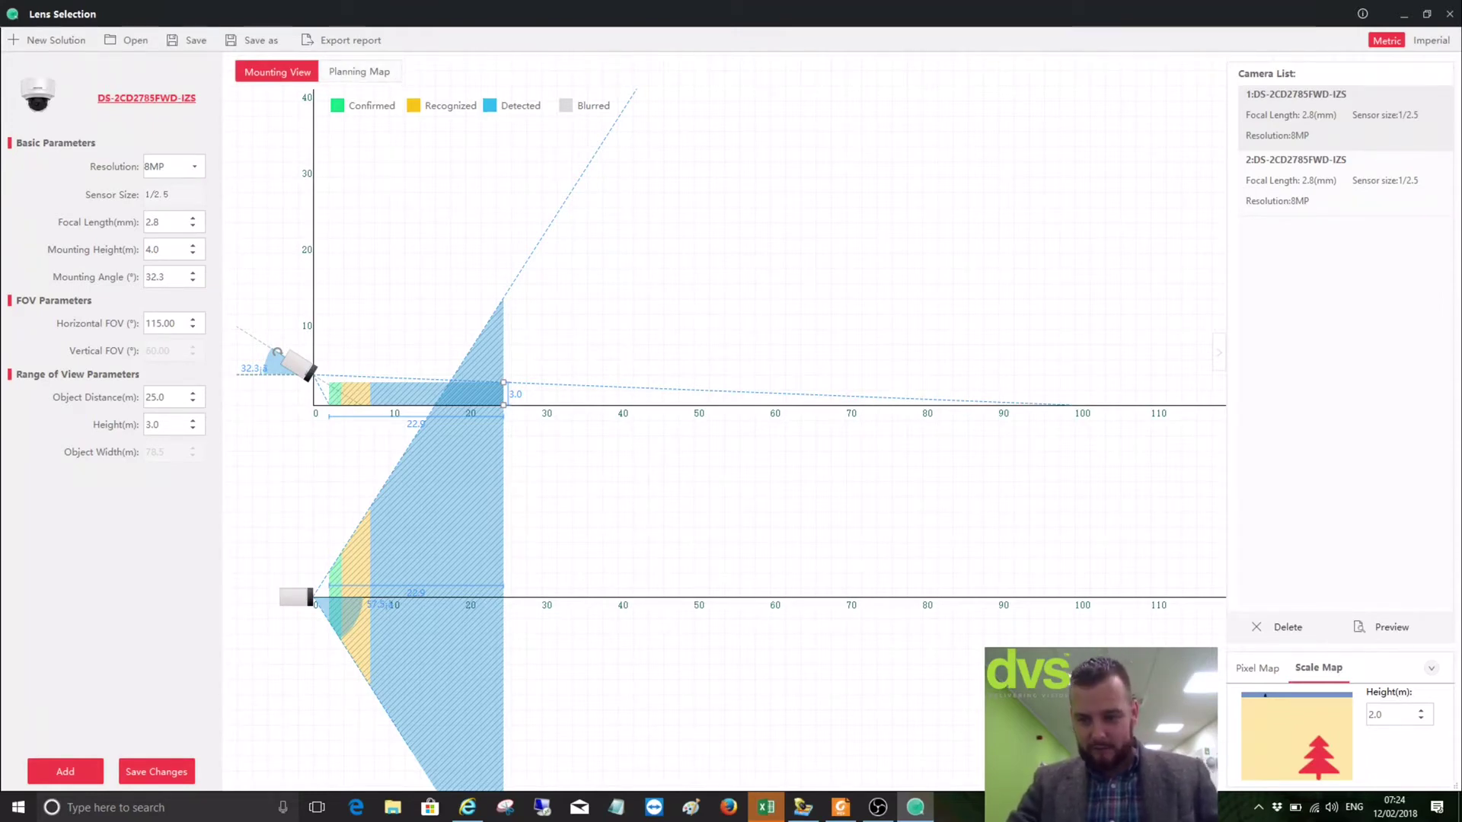
pyautogui.click(1264, 670)
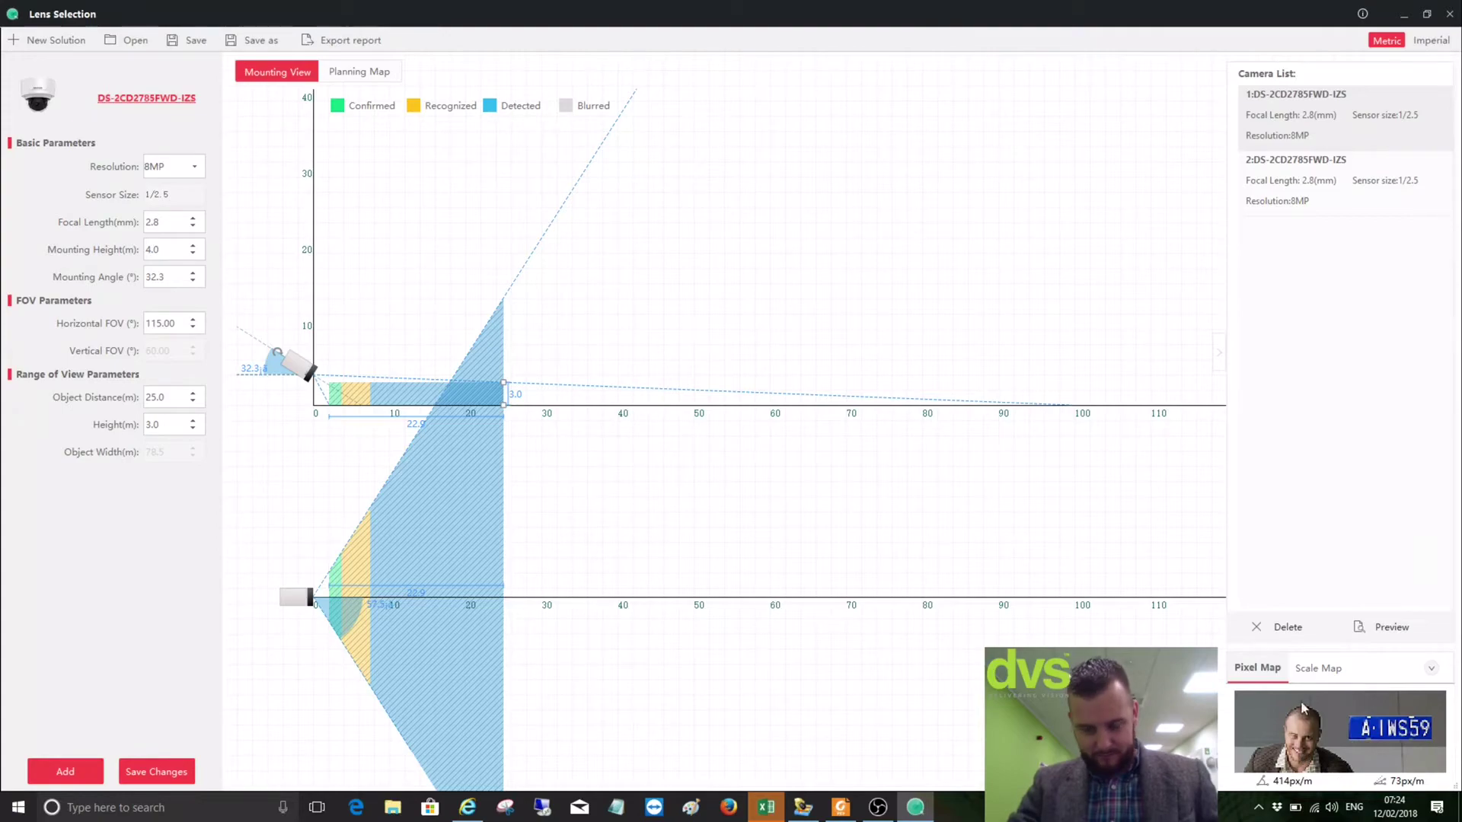
pyautogui.click(1318, 668)
pyautogui.click(361, 72)
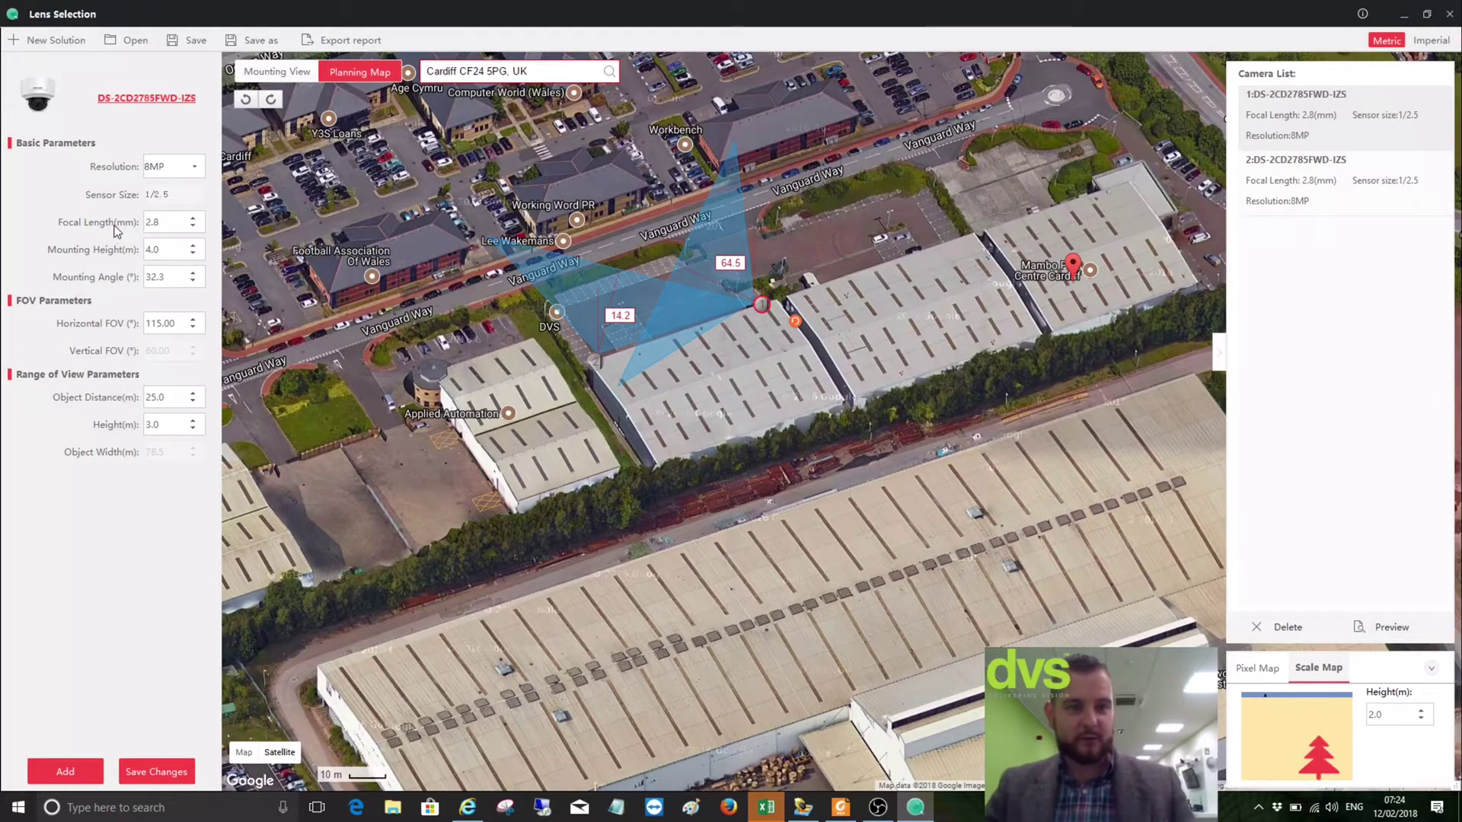
# Save the solution on the Desktop as an .hps file named test
pyautogui.click(202, 44)
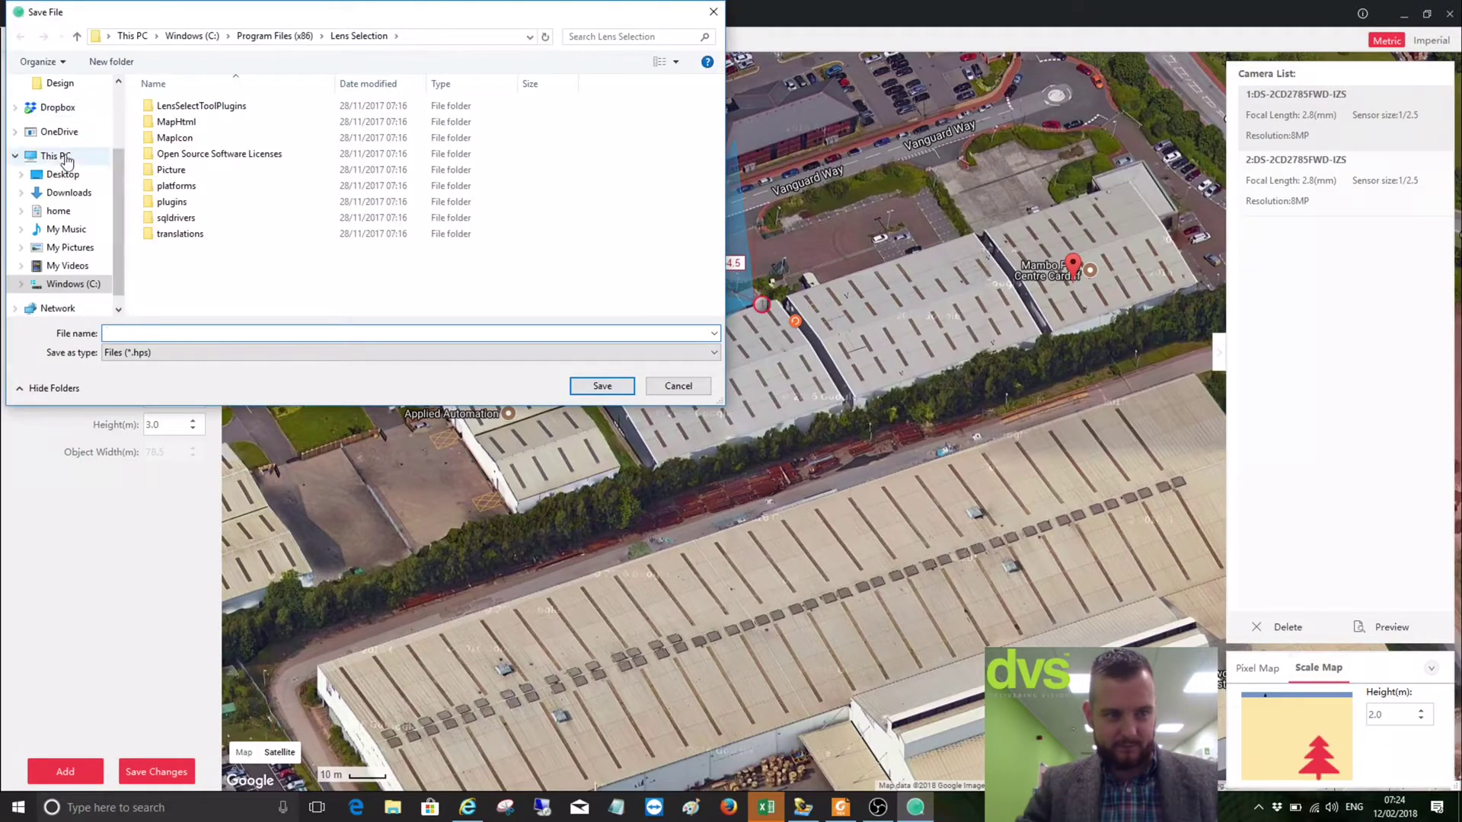
pyautogui.click(63, 174)
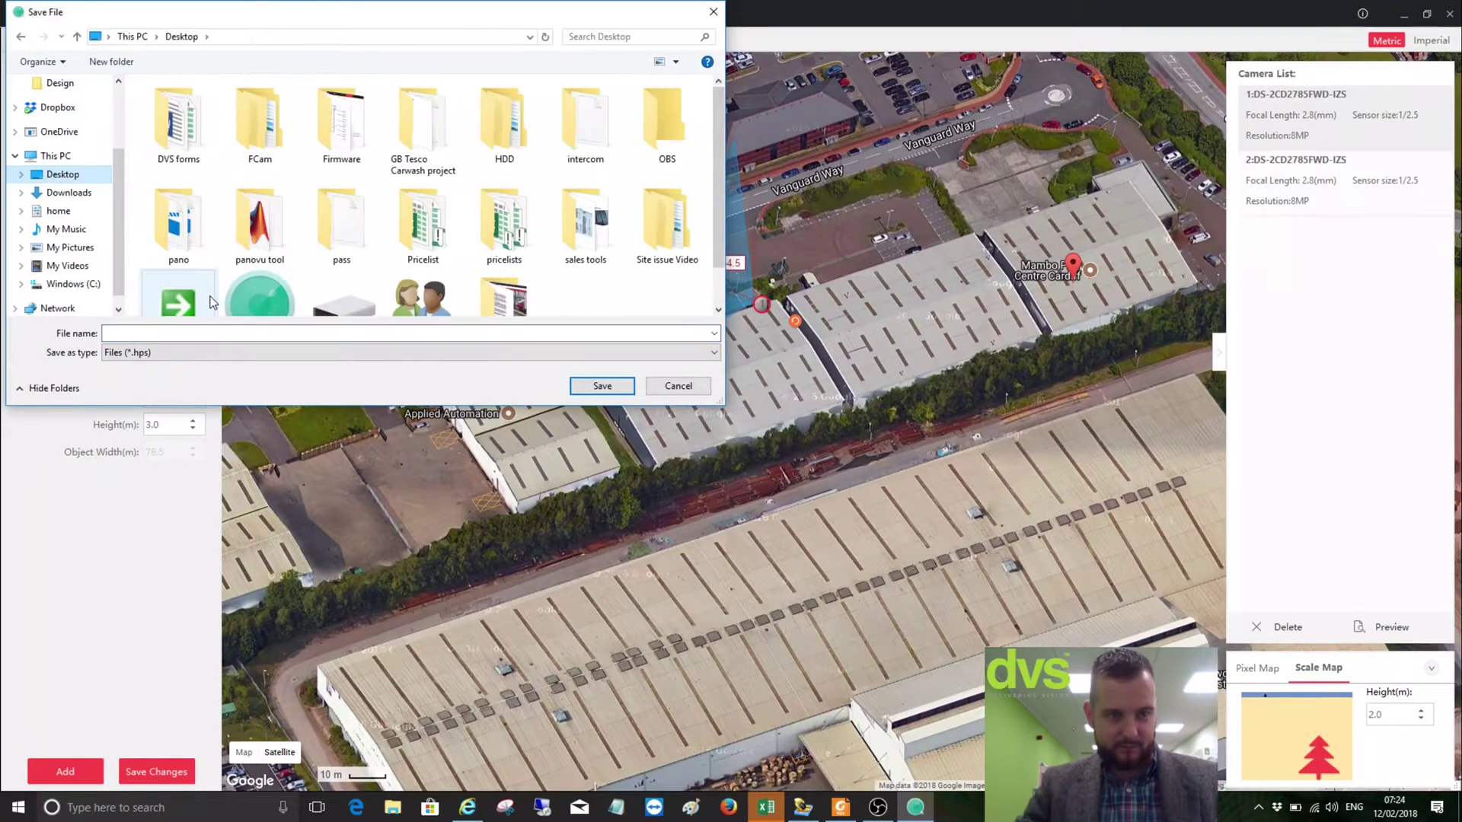
pyautogui.click(212, 333)
pyautogui.write('test')
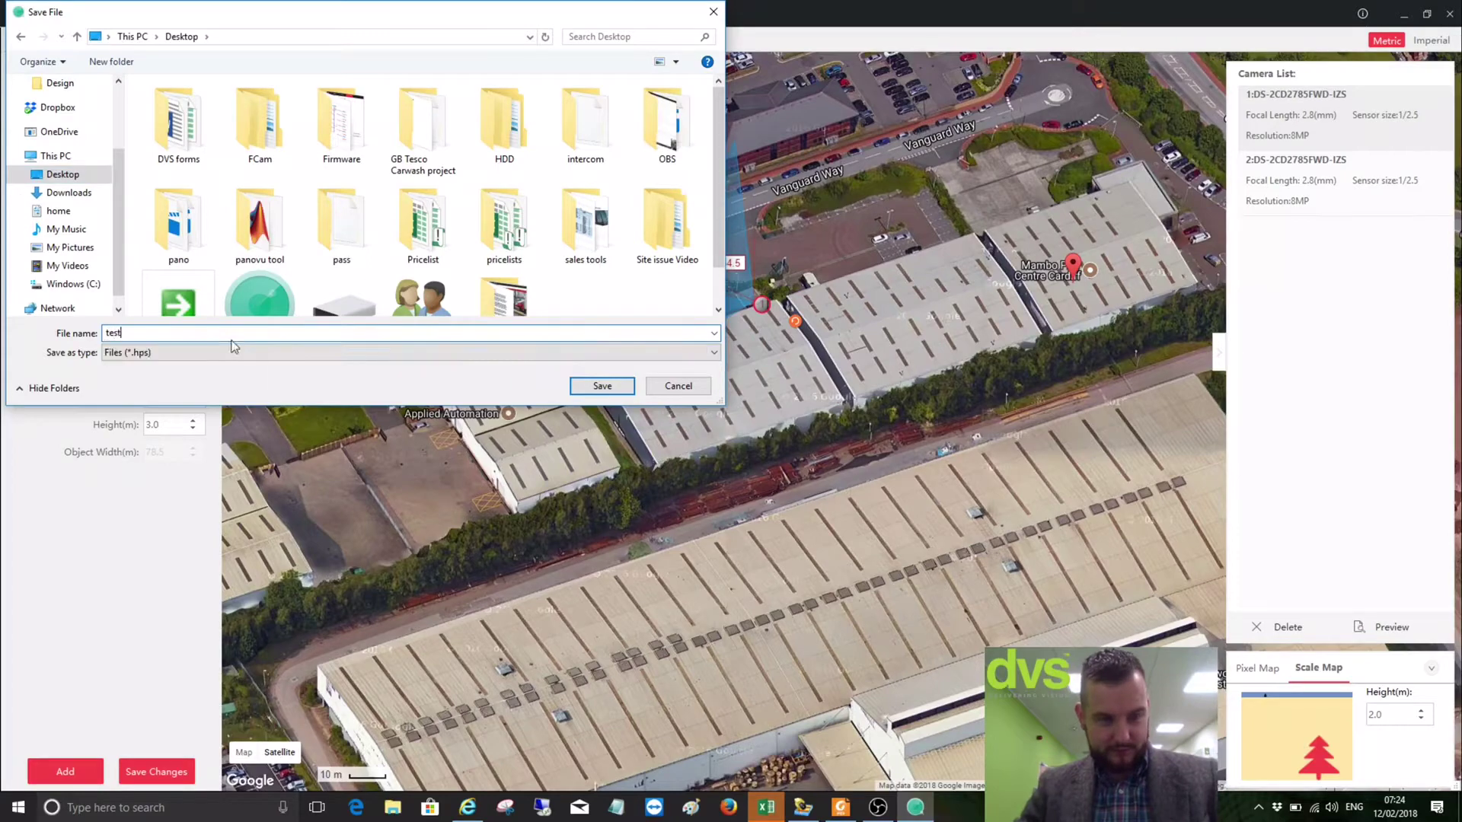
pyautogui.click(601, 386)
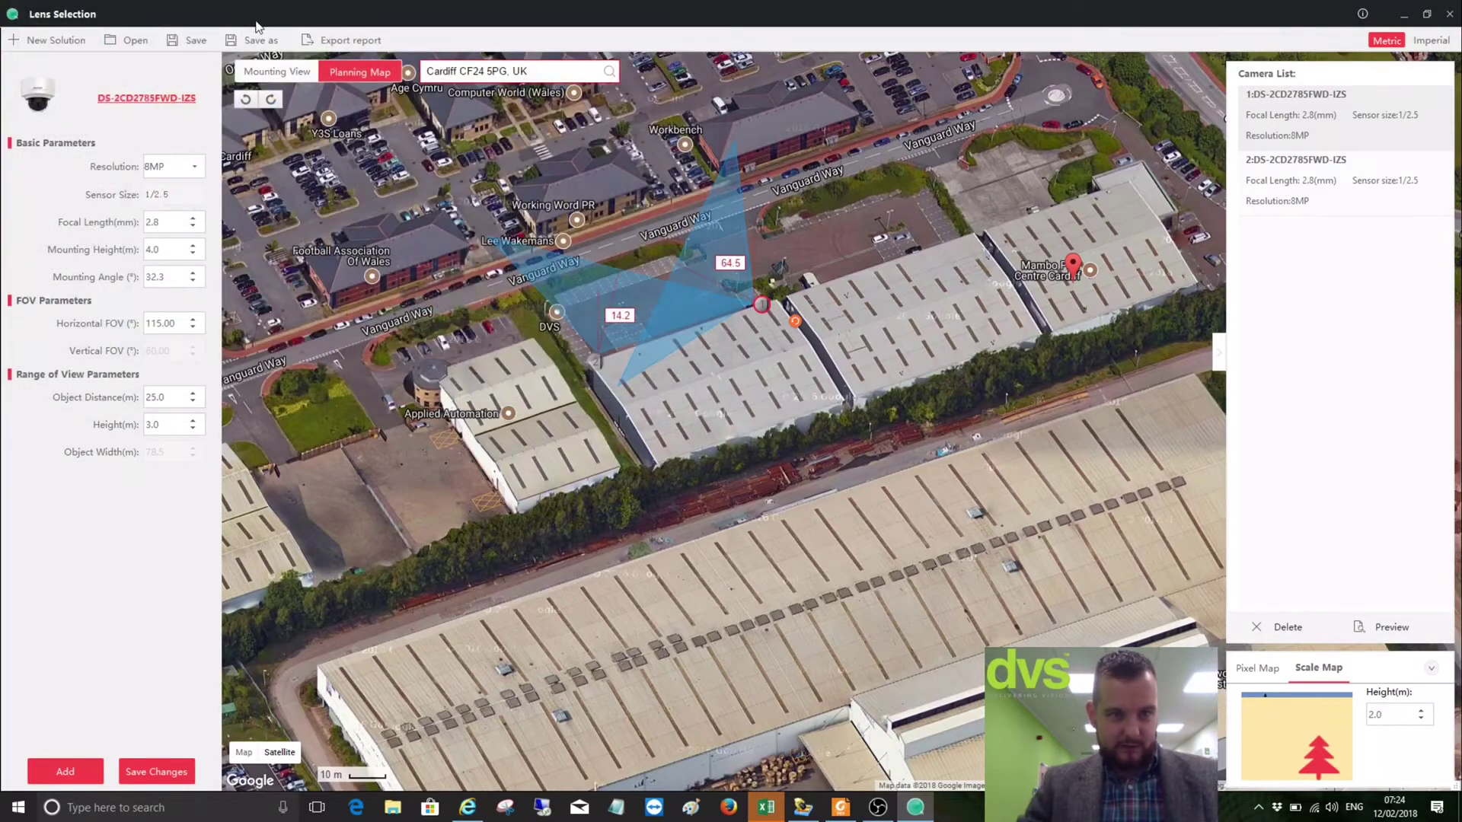
pyautogui.click(818, 436)
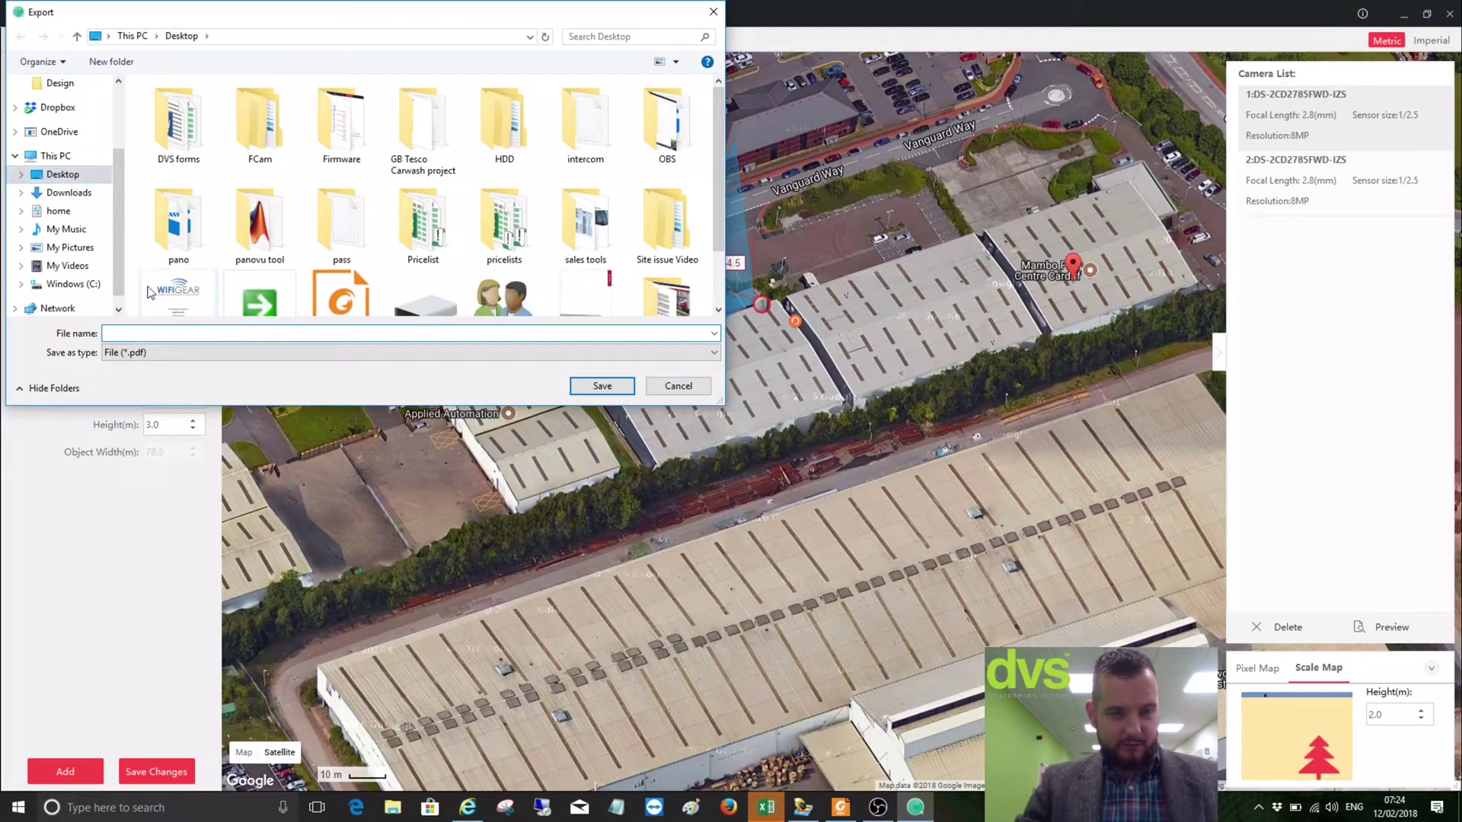
# Export the design report to the Desktop as a PDF named test
pyautogui.write('test')
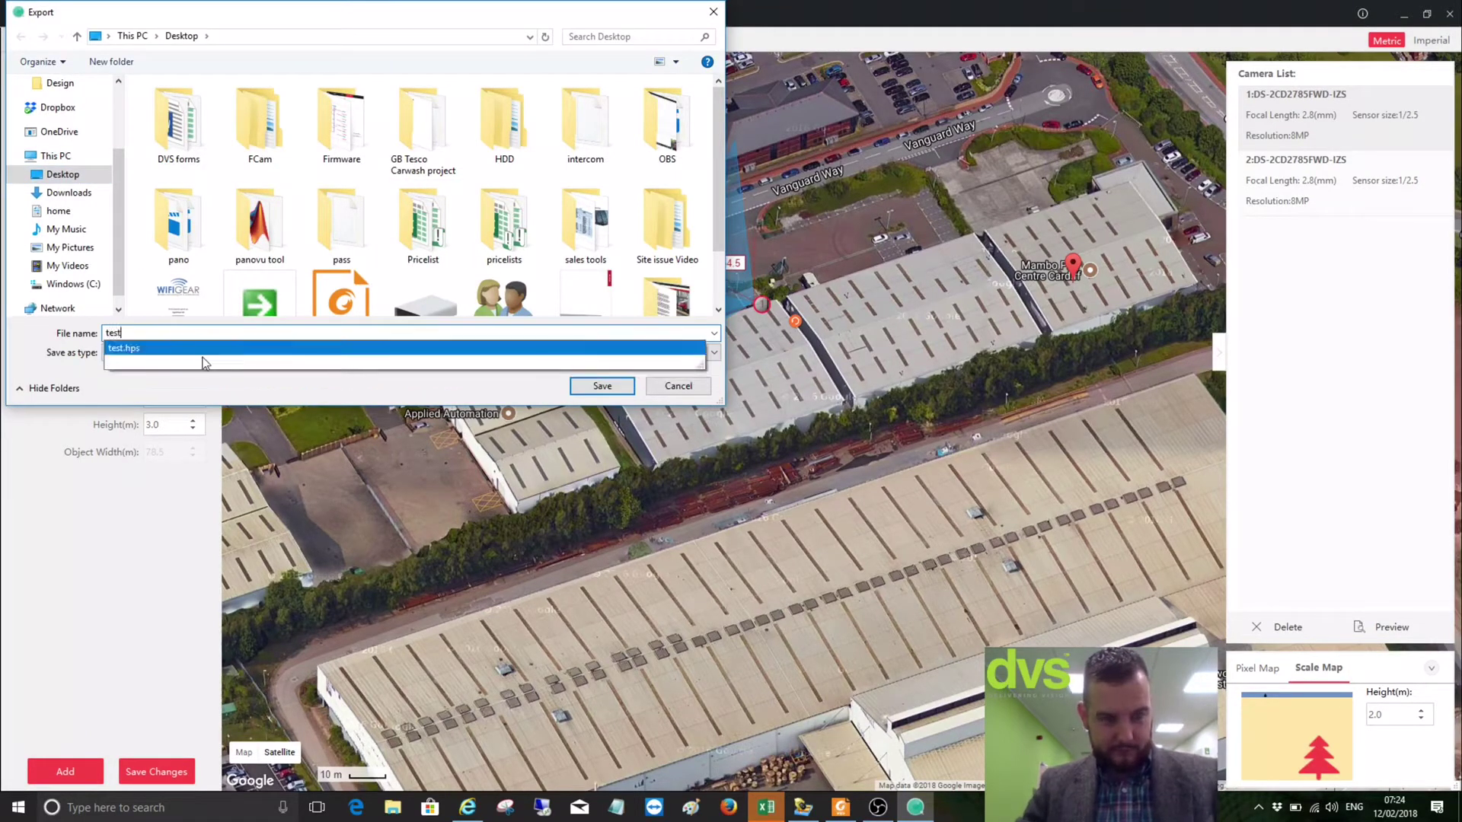
pyautogui.click(603, 386)
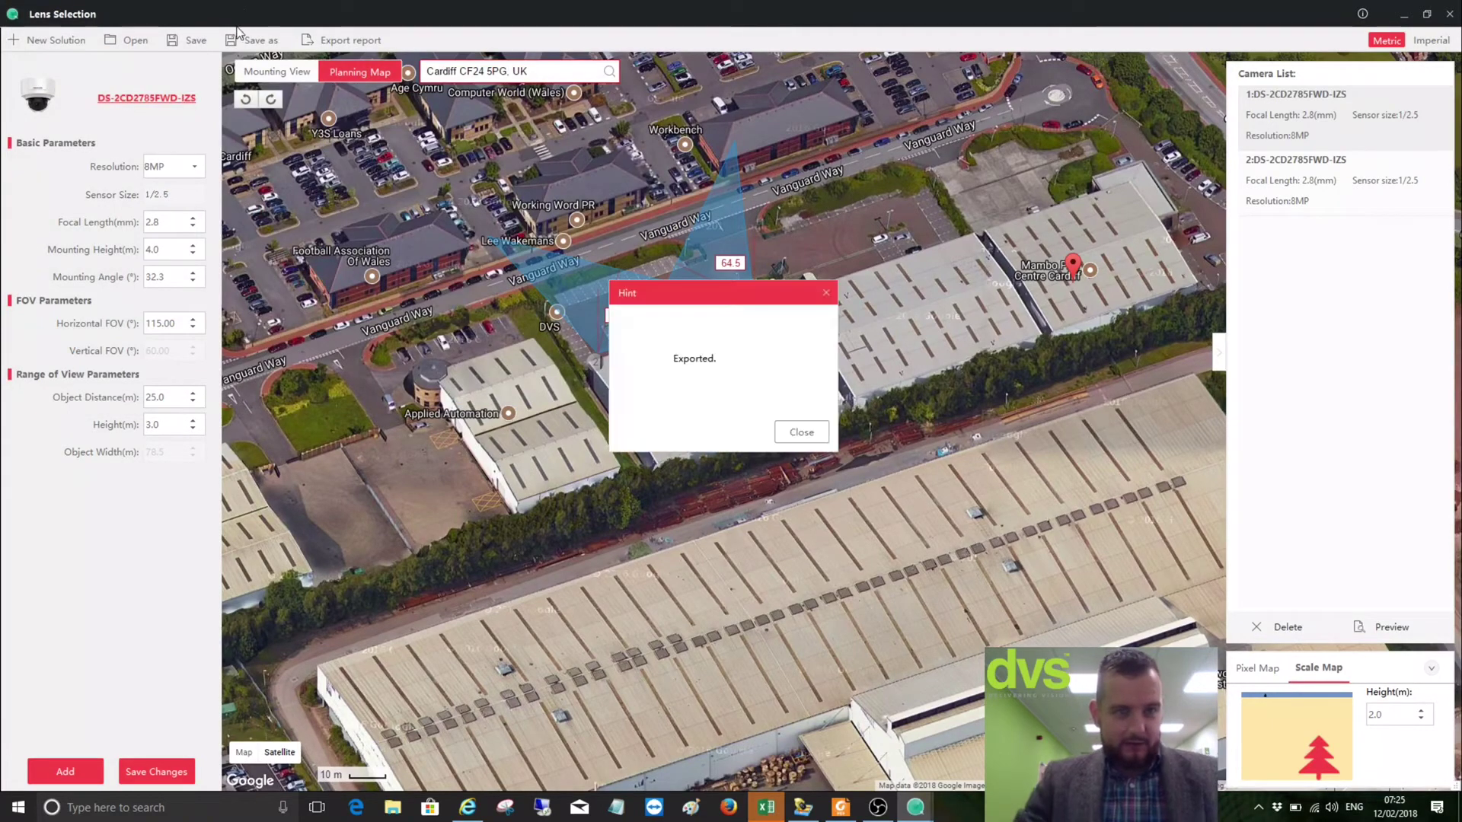
pyautogui.click(797, 431)
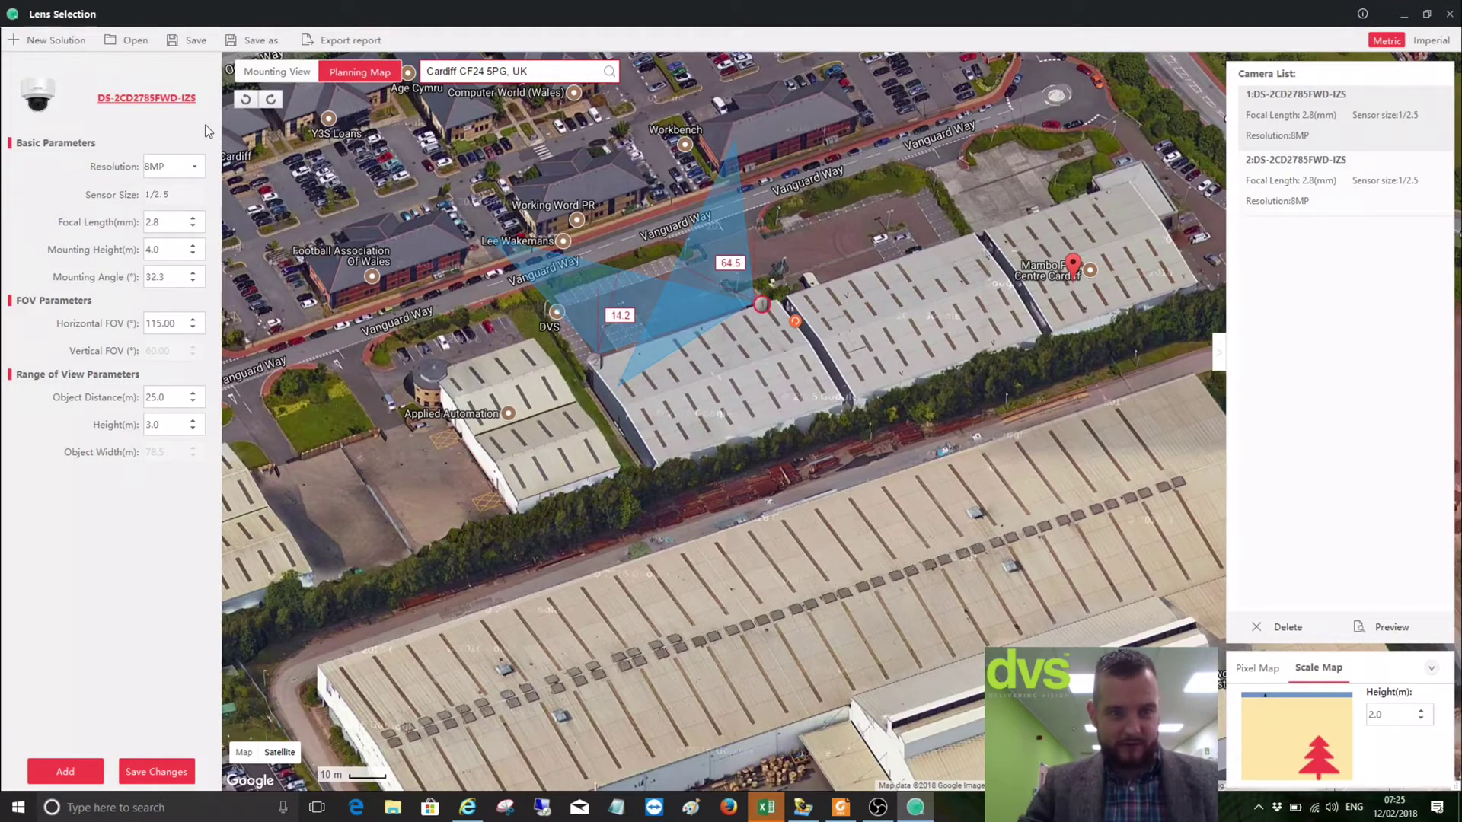
# Filter the camera catalogue by the Thermal Camera type and by Dome Speed, and clear the keyword filter to browse all speed domes
pyautogui.click(173, 100)
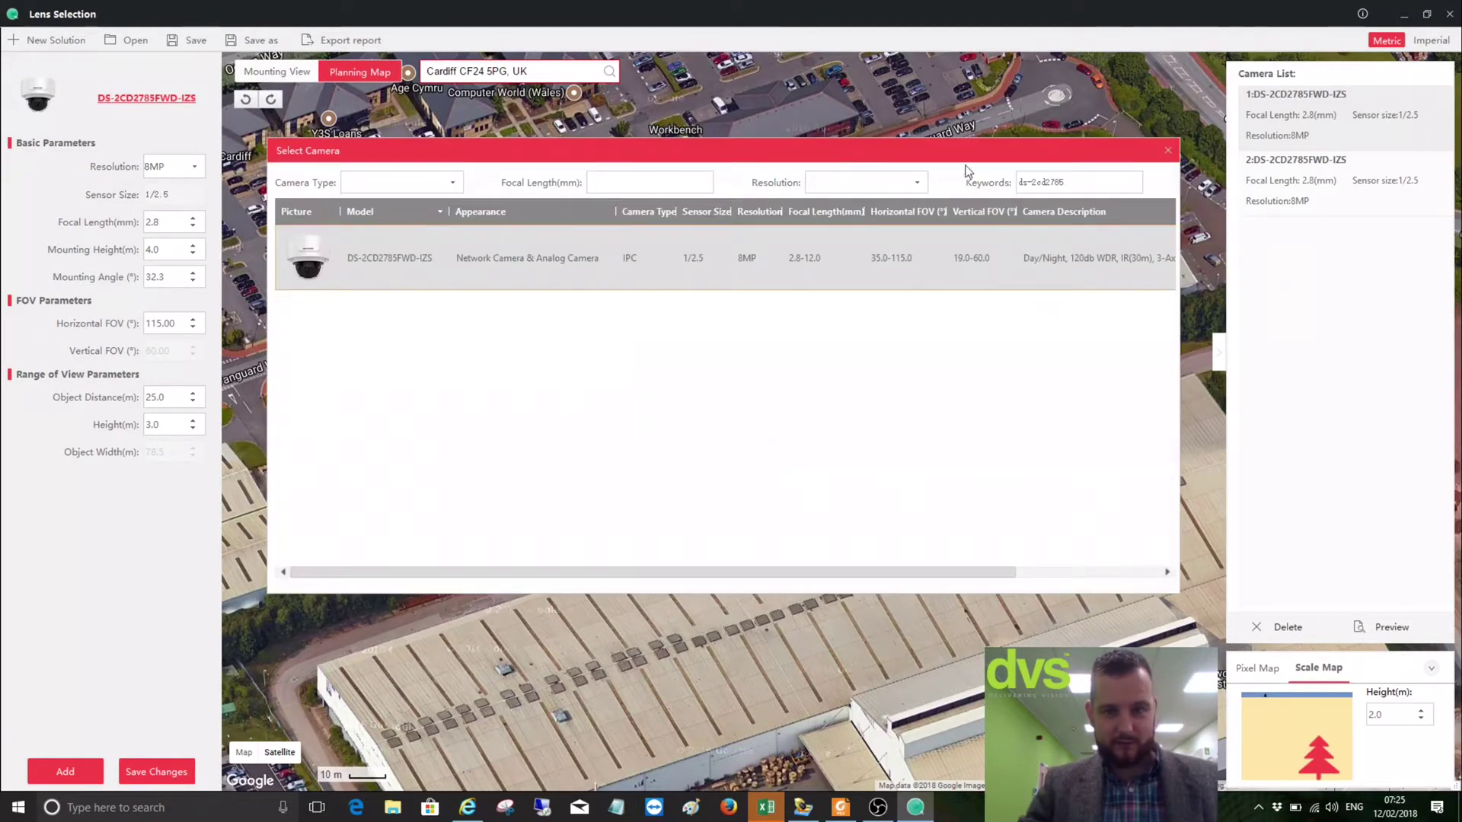
pyautogui.click(453, 182)
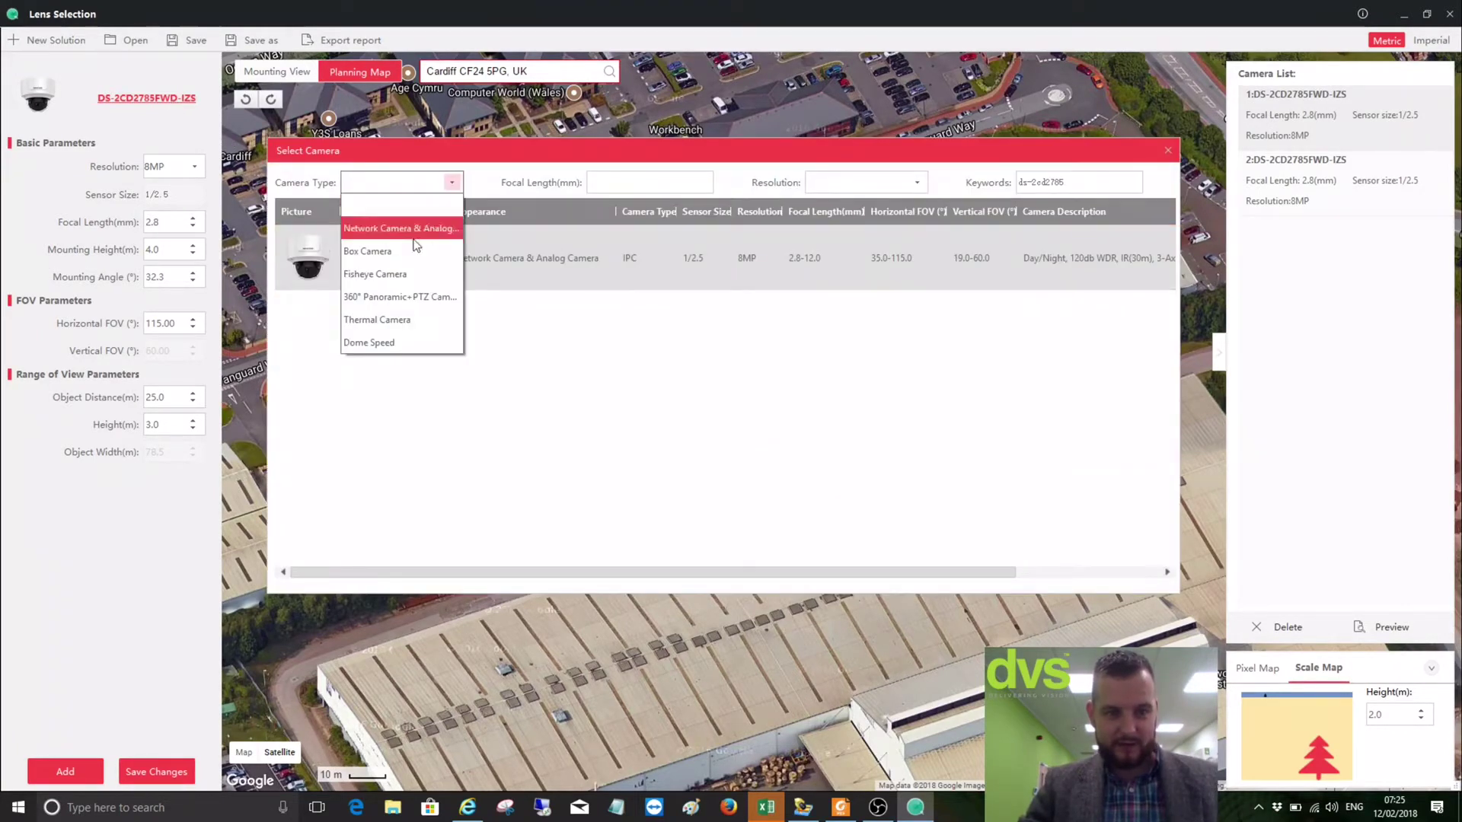
pyautogui.click(409, 321)
pyautogui.click(453, 183)
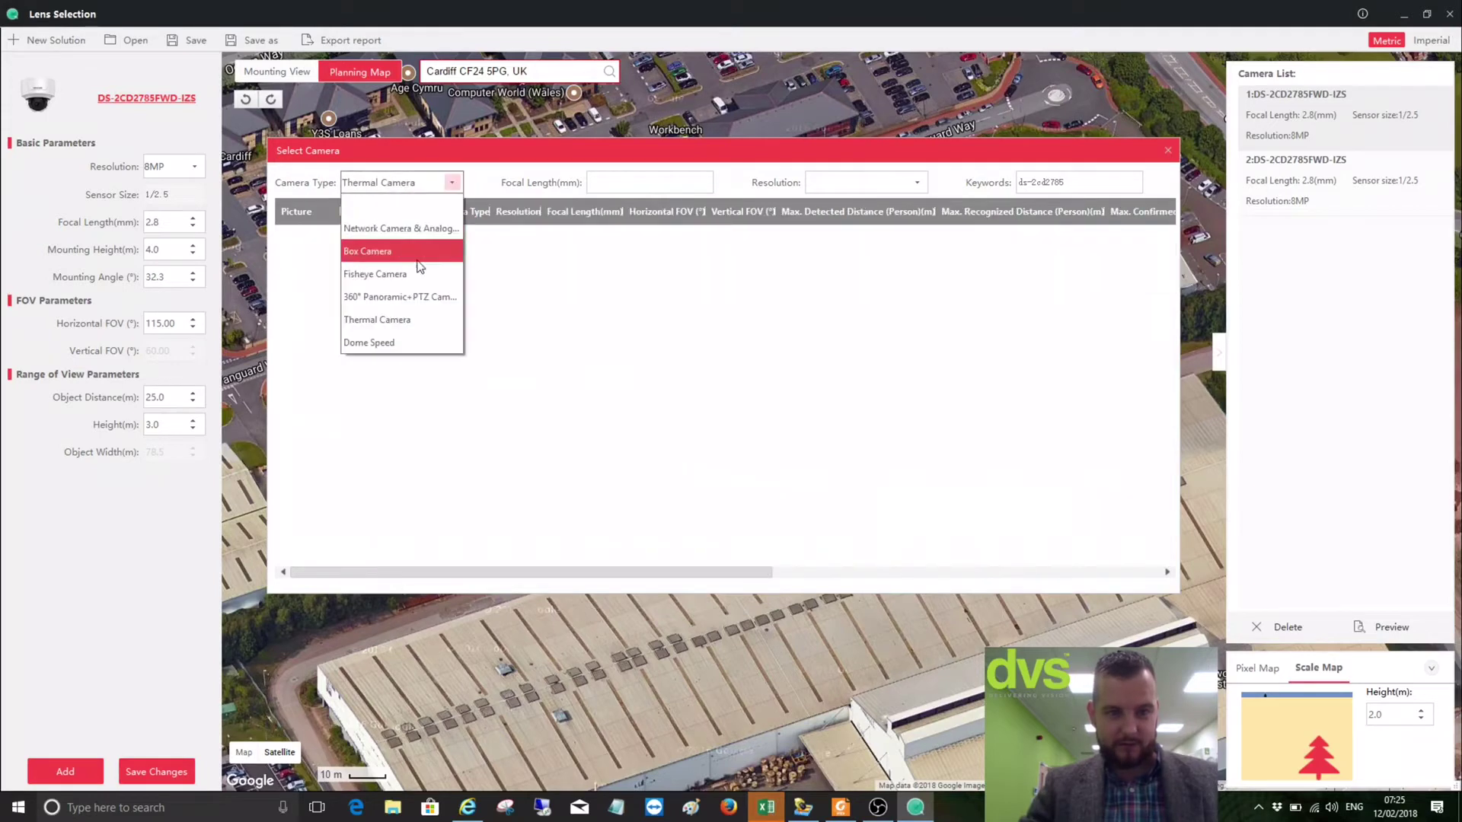
pyautogui.click(400, 342)
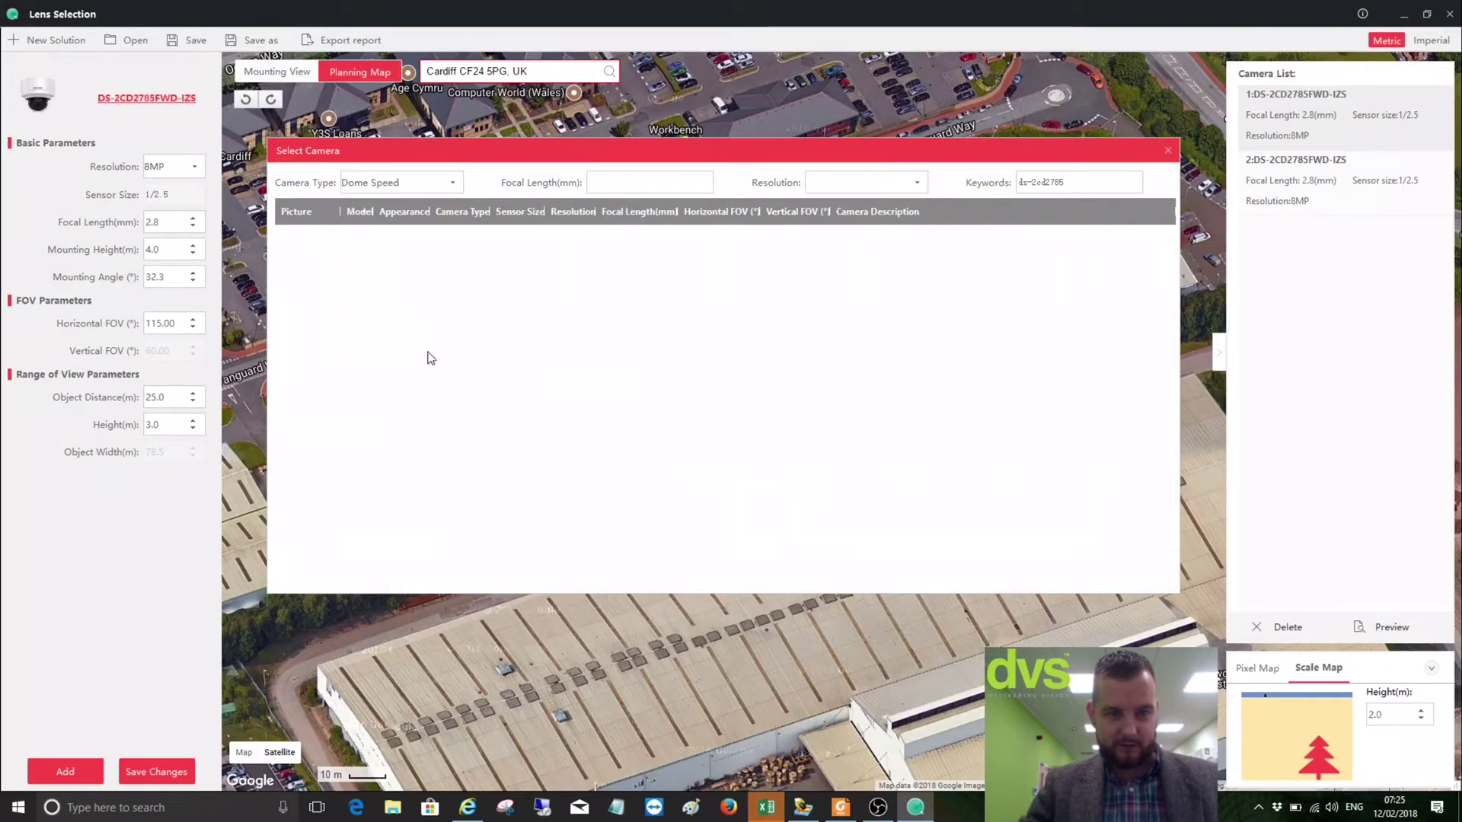
pyautogui.tripleClick(1040, 182)
pyautogui.press('BackSpace')
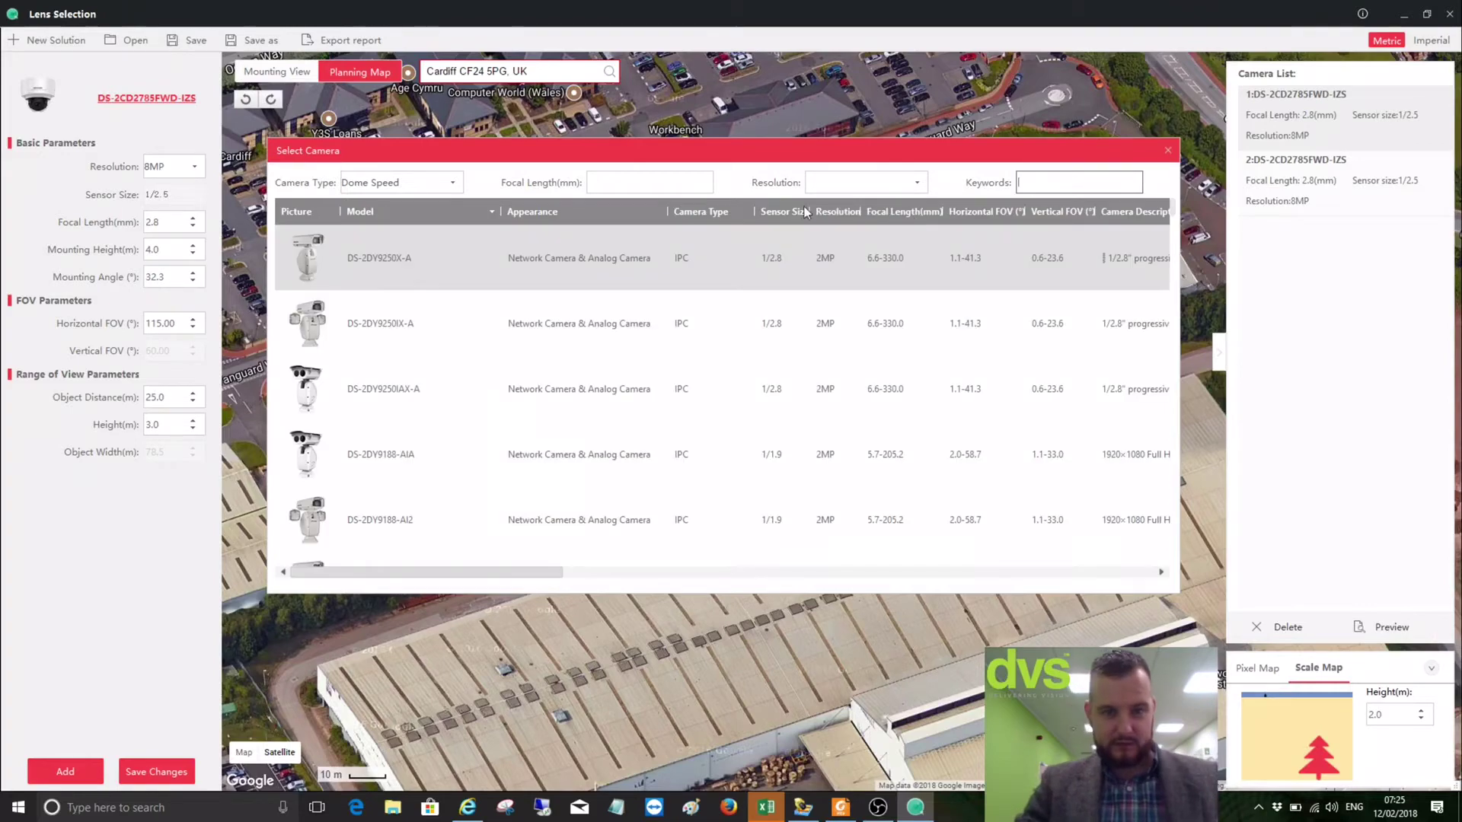
# Close the camera catalogue and examine the planning map and device table of DVS OFFICE REPORT.pdf in Foxit Reader
pyautogui.click(1168, 152)
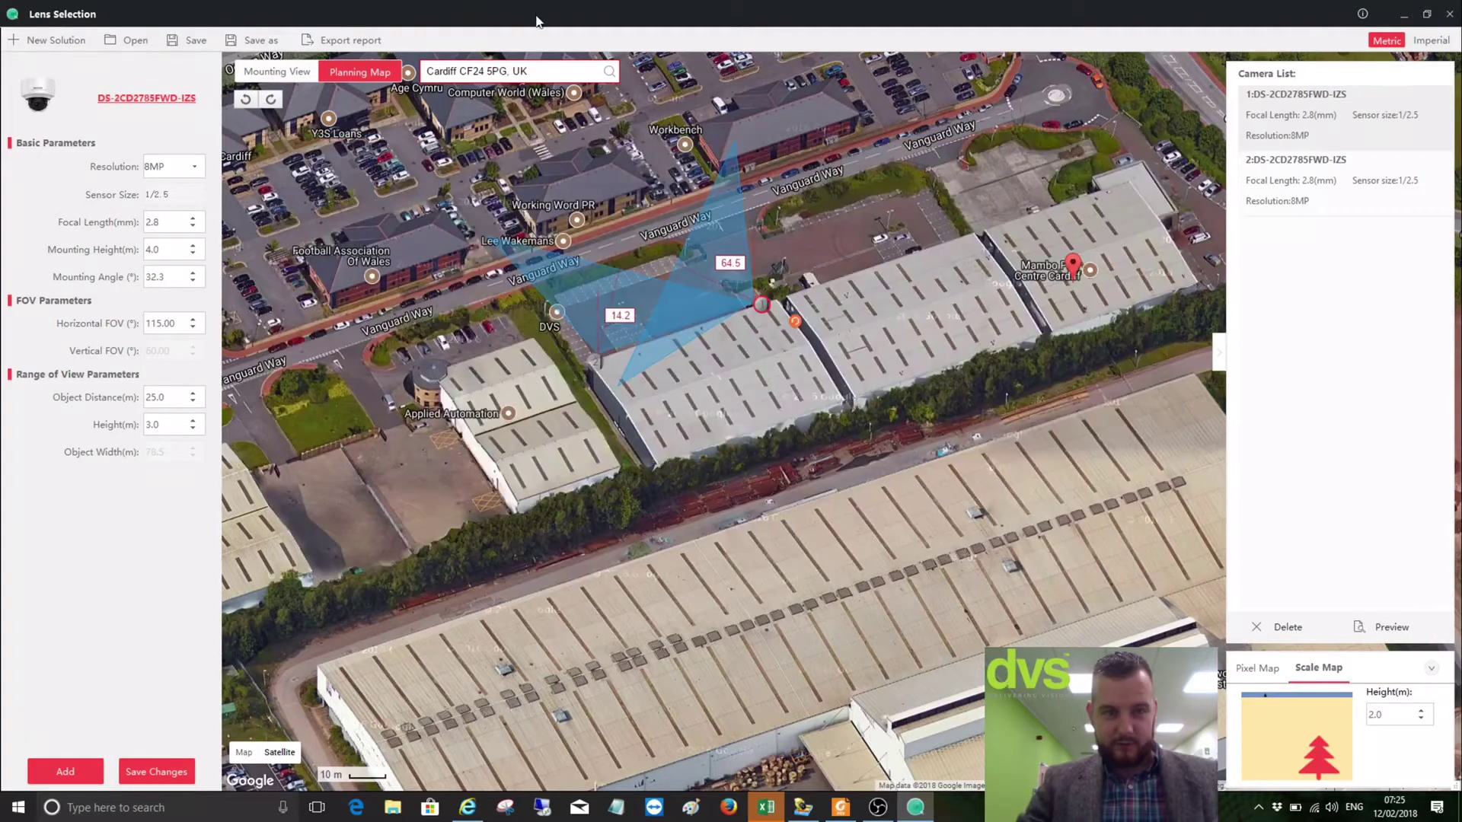
pyautogui.click(1402, 16)
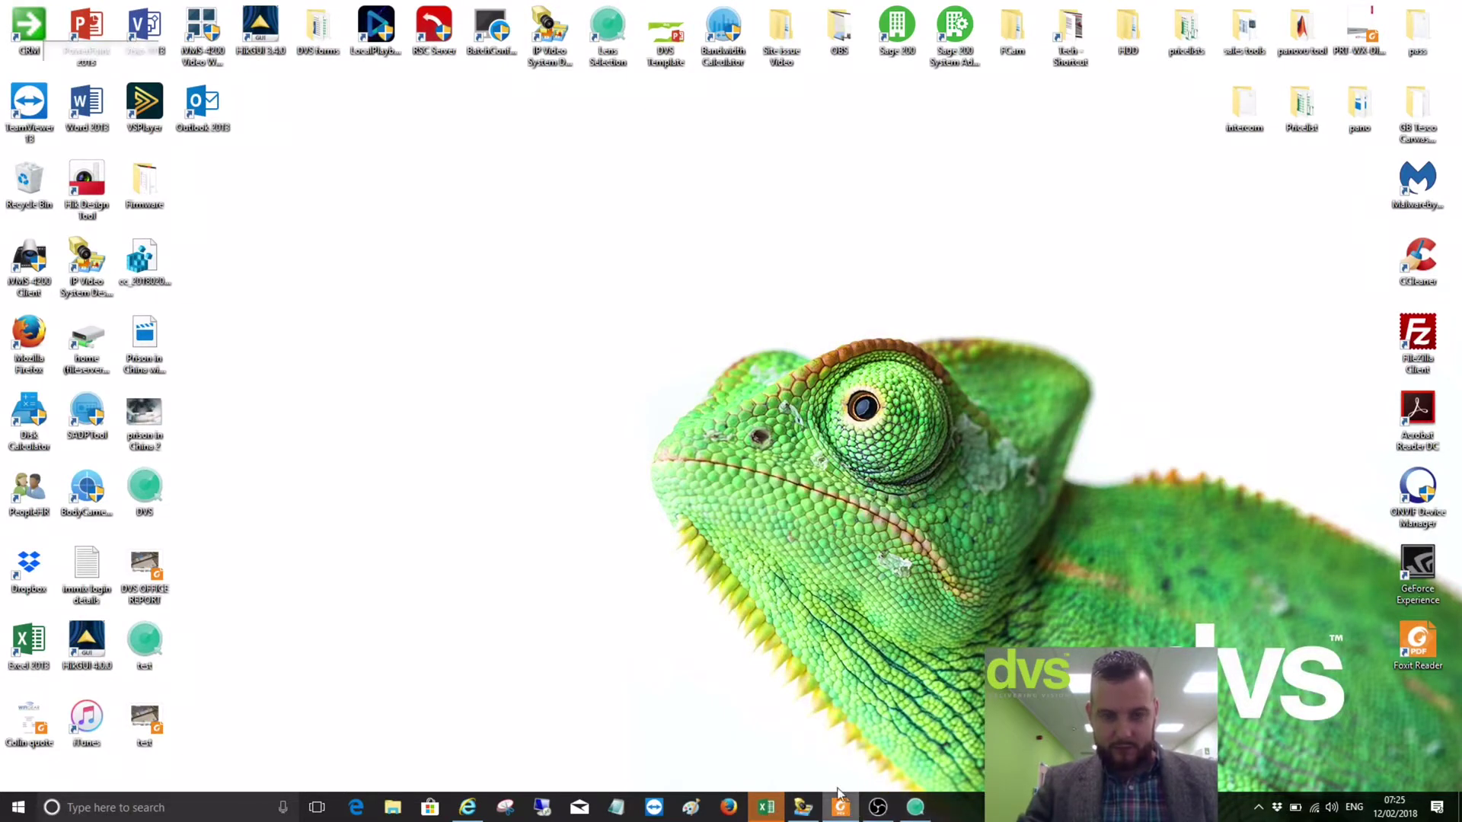
pyautogui.click(847, 810)
pyautogui.scroll(-1, 667, 401)
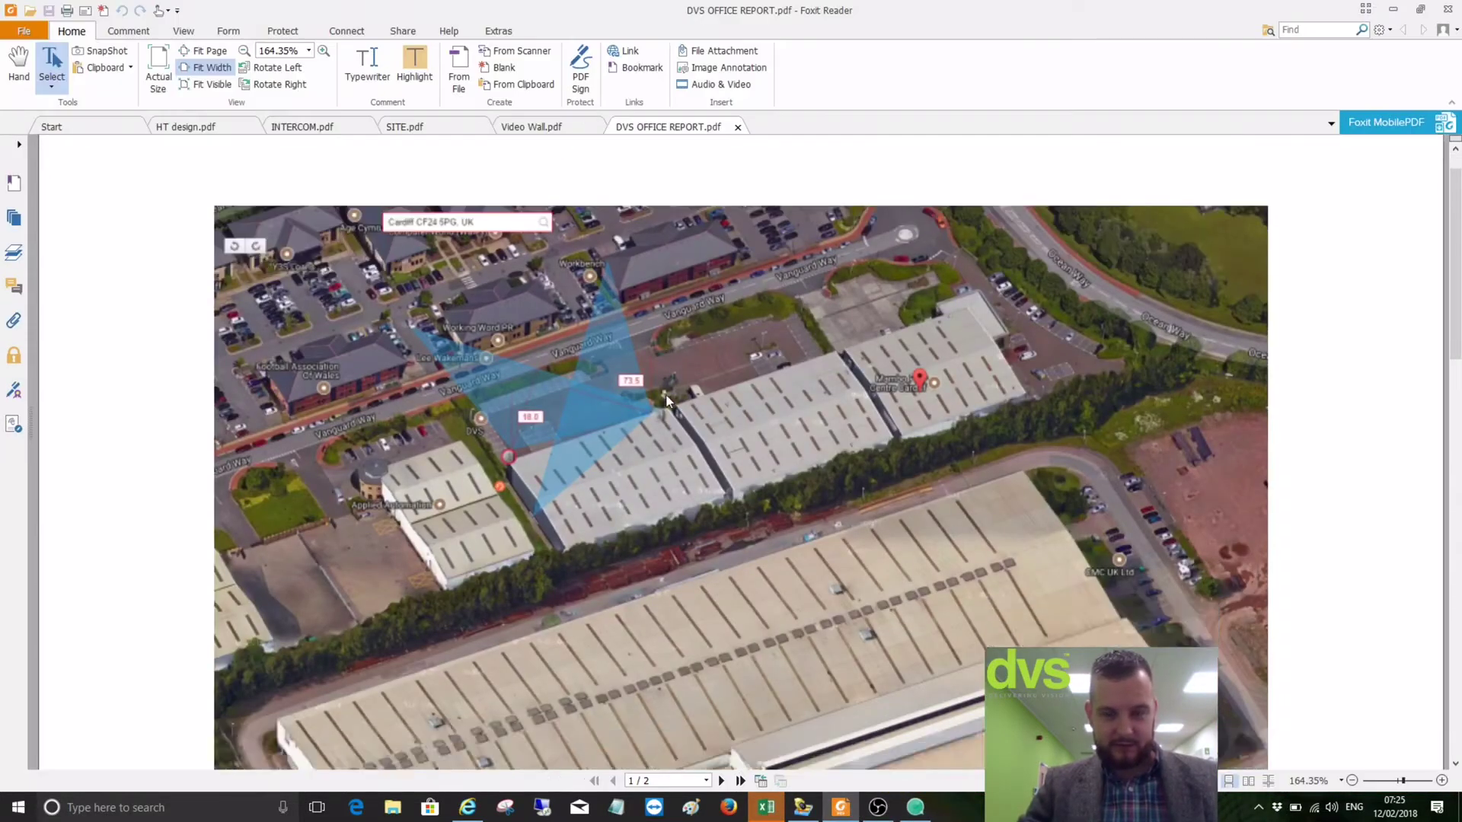
pyautogui.scroll(1, 696, 328)
pyautogui.scroll(-1, 708, 307)
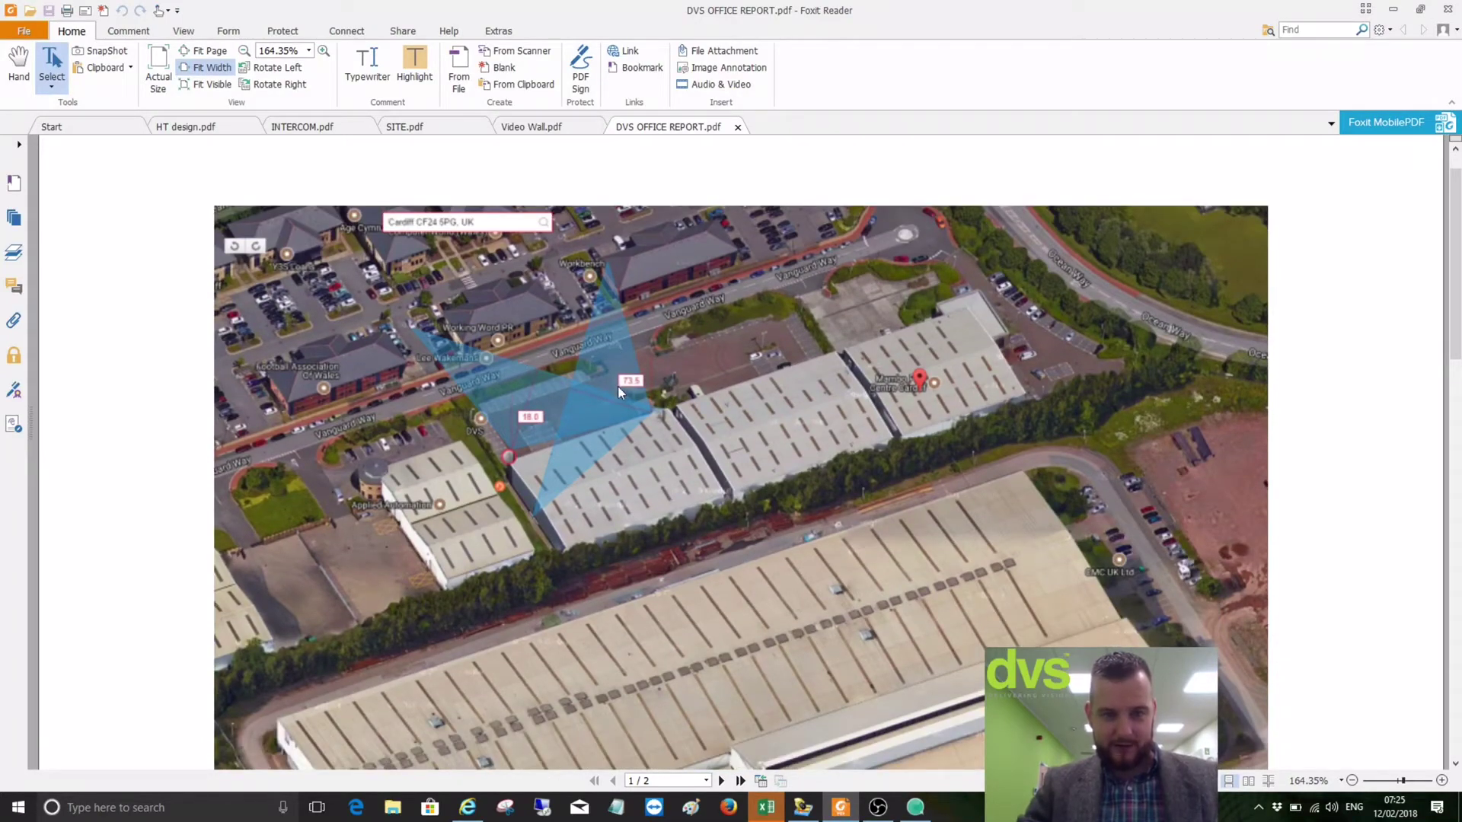
pyautogui.scroll(-10, 619, 386)
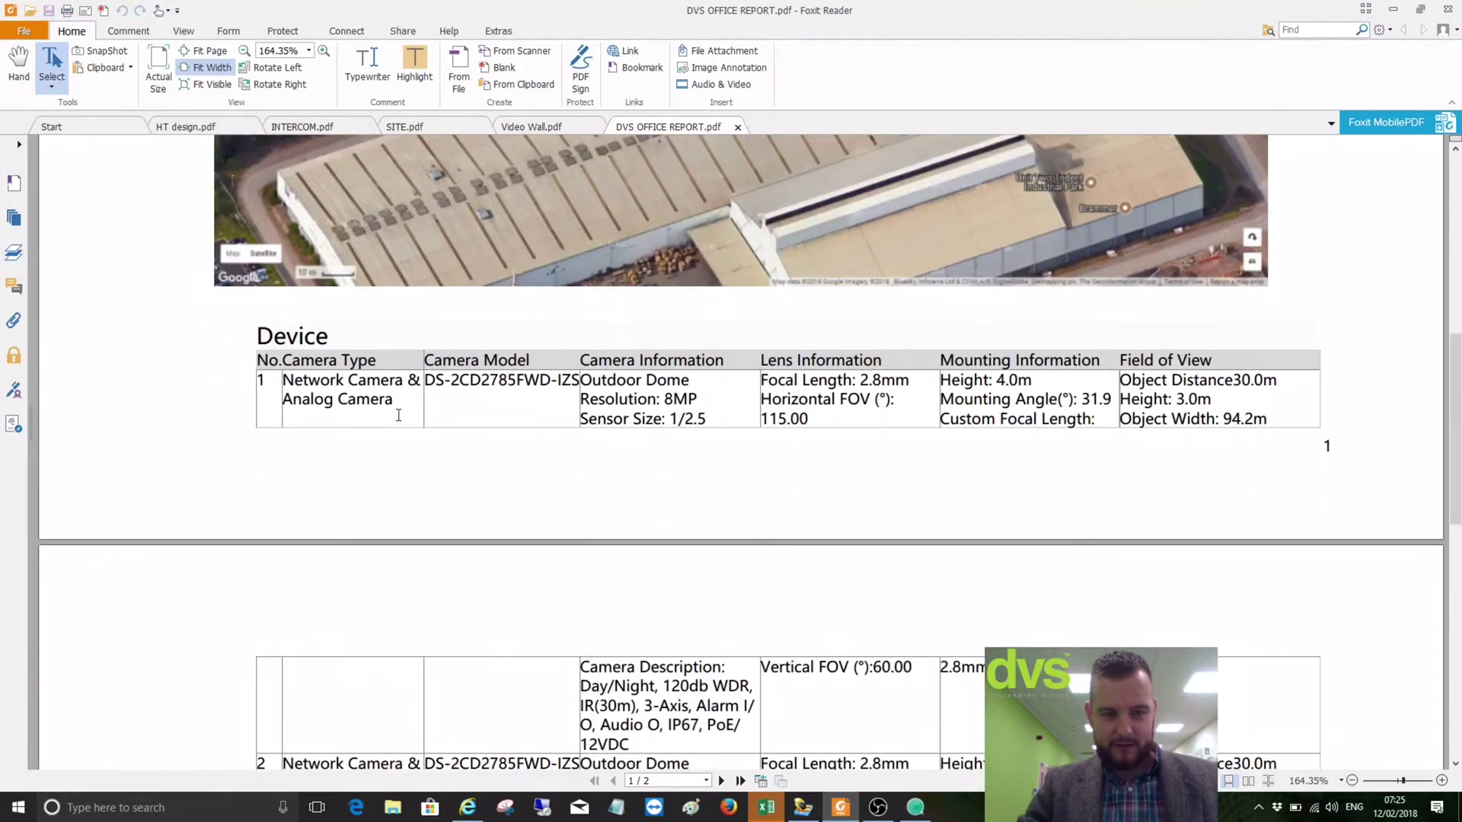
pyautogui.scroll(-8, 475, 489)
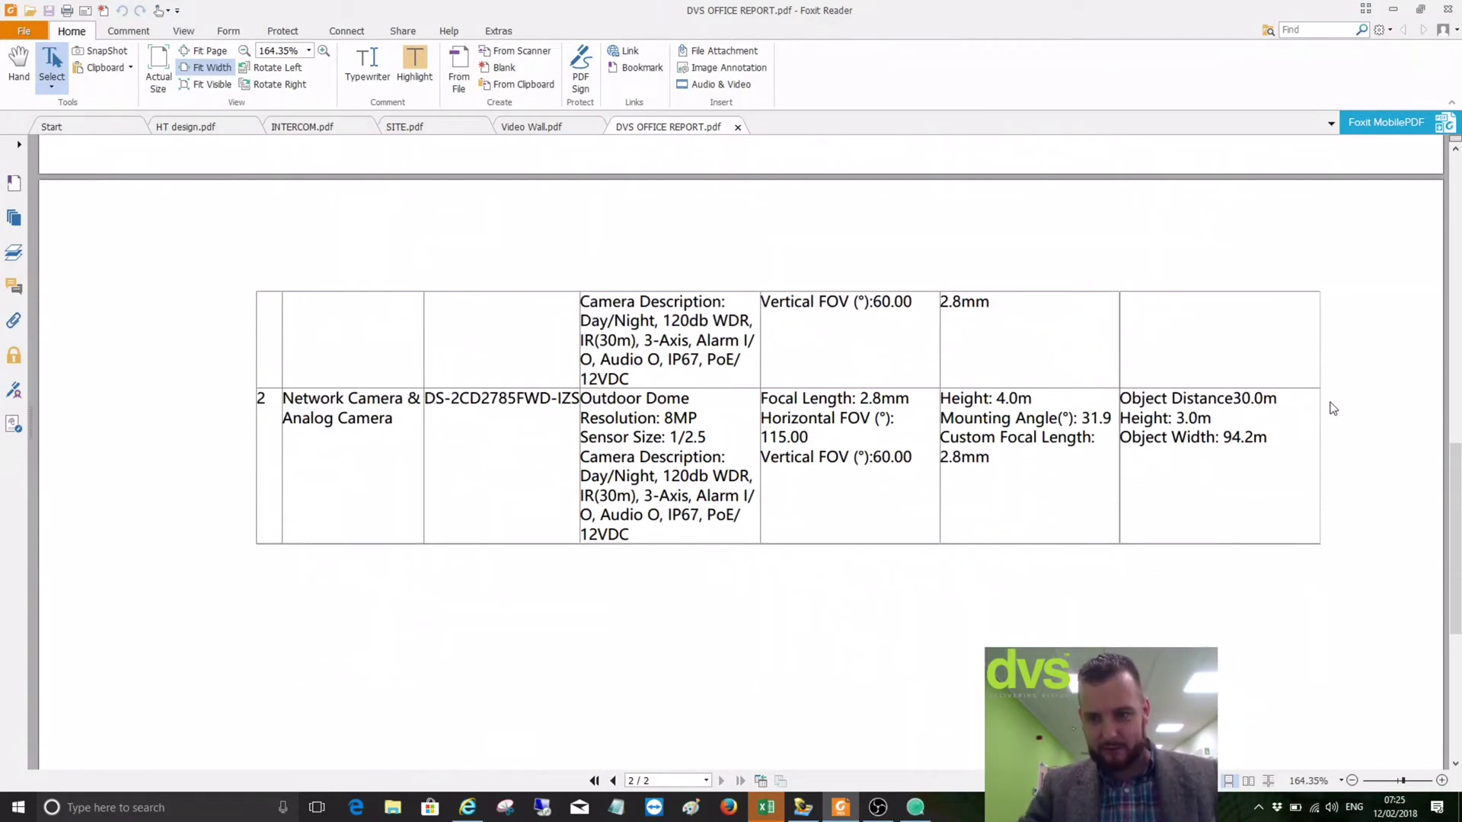
pyautogui.scroll(-9, 1240, 430)
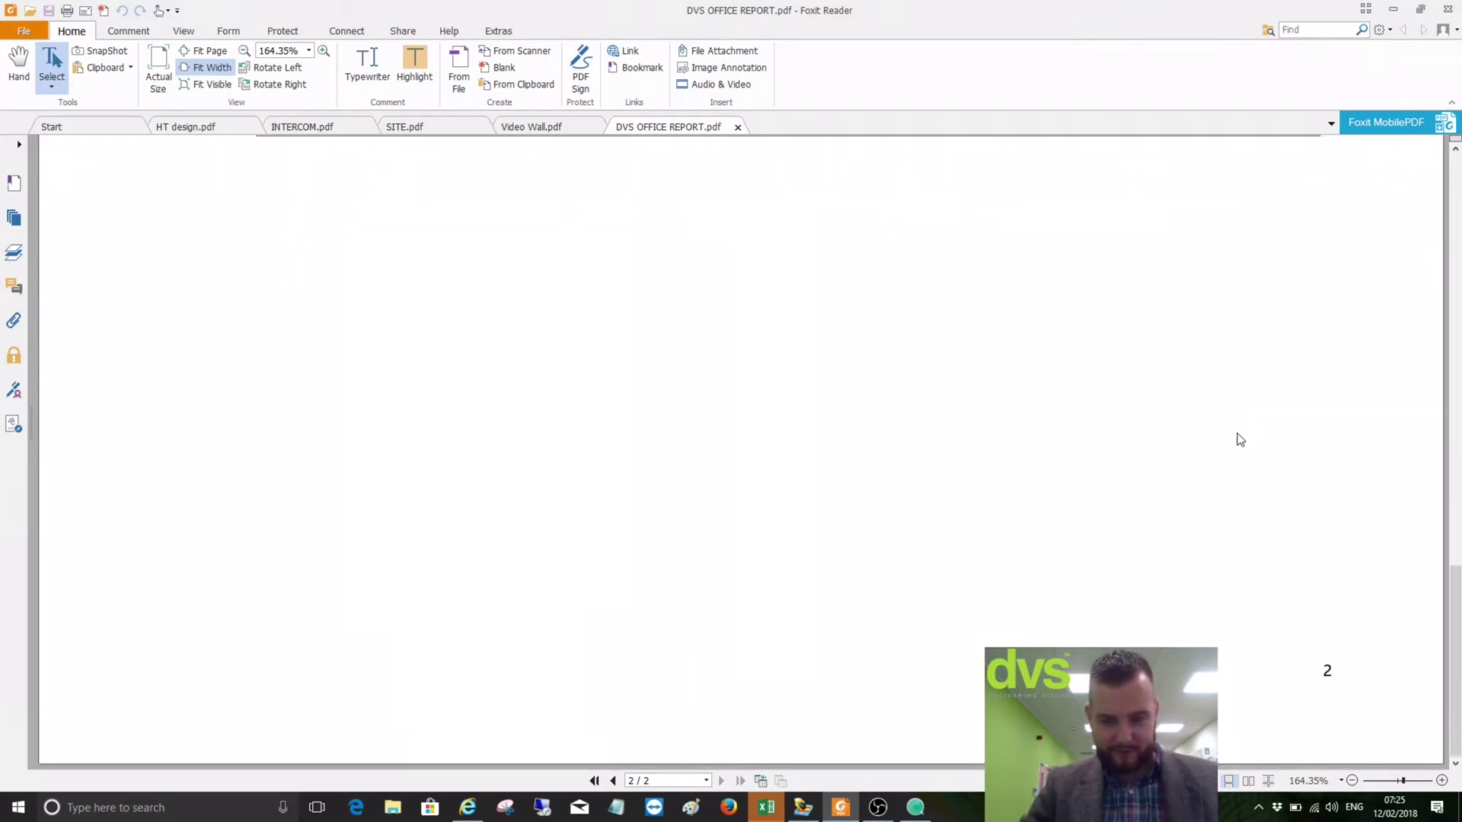
pyautogui.scroll(20, 1206, 443)
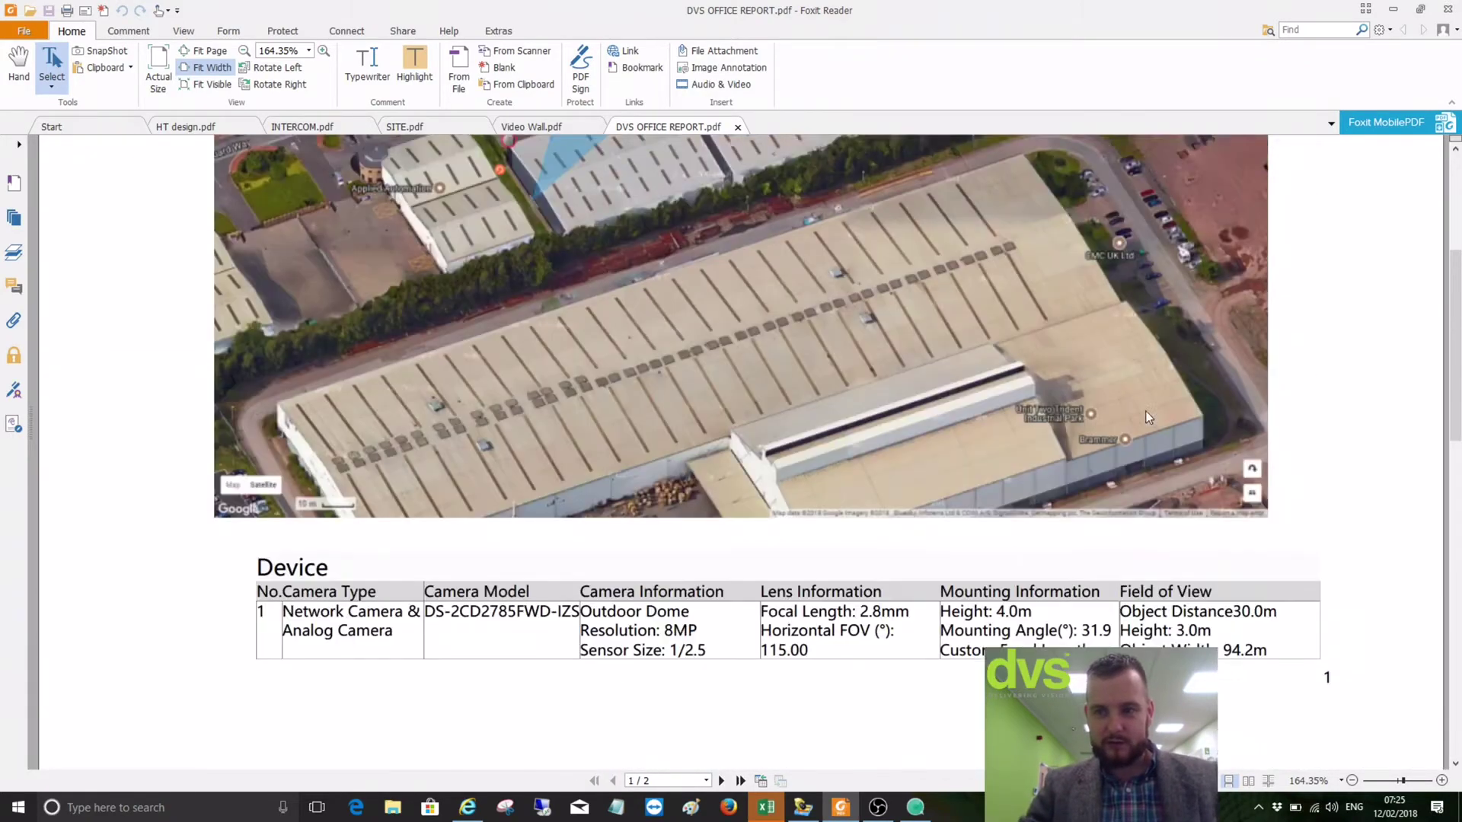
pyautogui.scroll(2, 1148, 416)
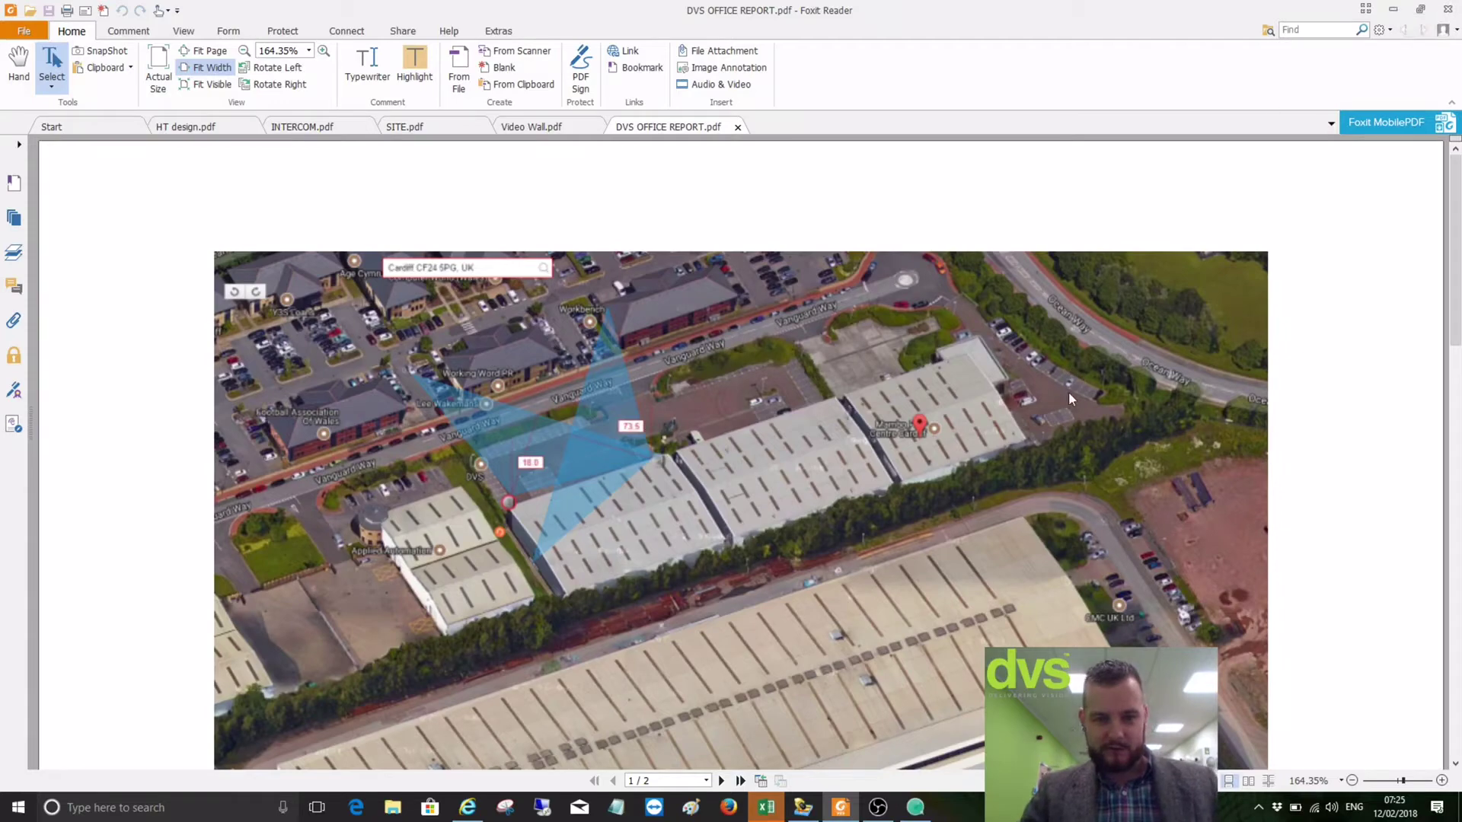
# View the version information of Lens Selection, exit that software and switch to IP Video System Design Tool
pyautogui.click(1393, 9)
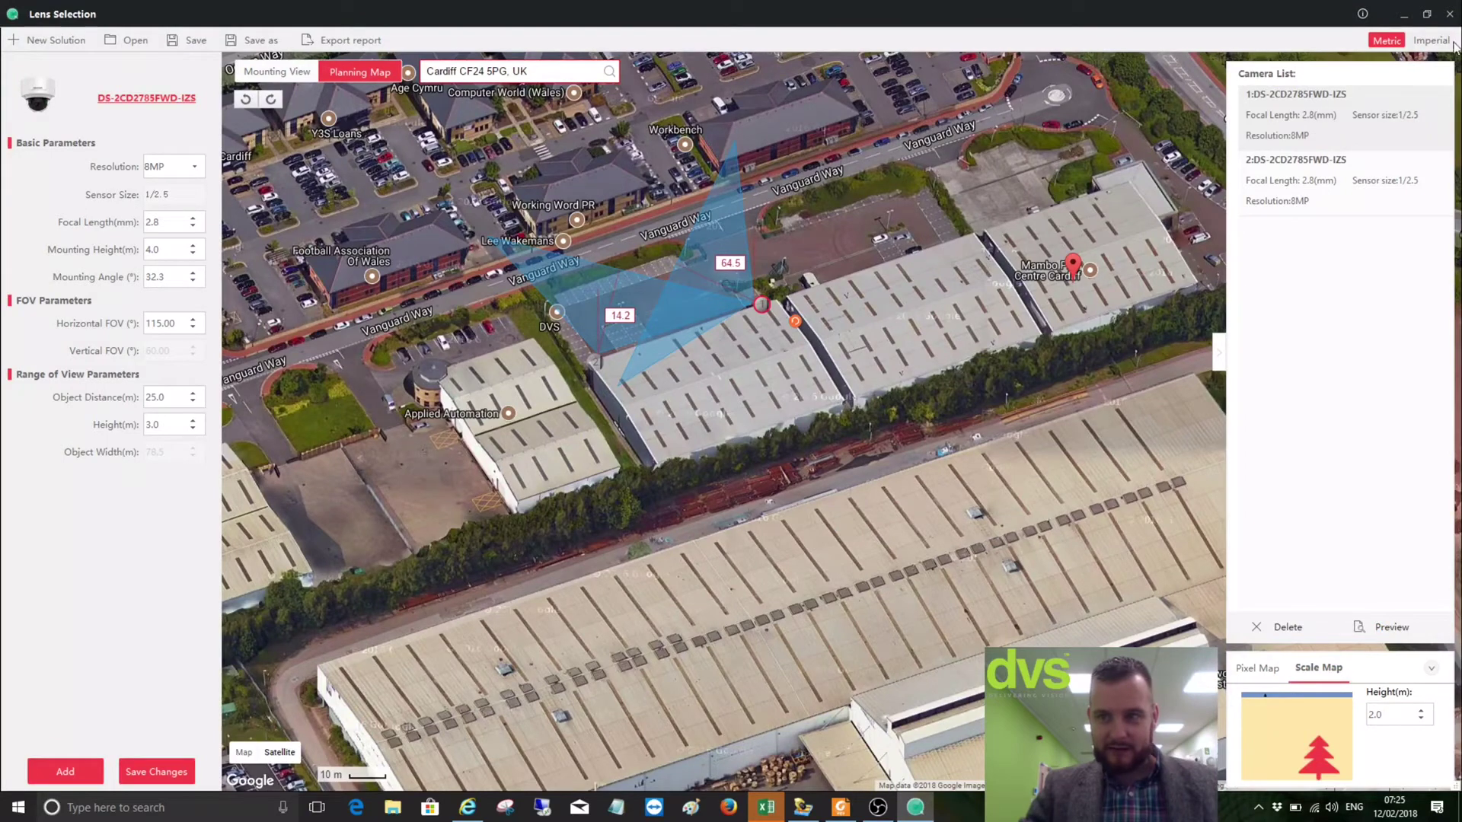
pyautogui.click(1362, 13)
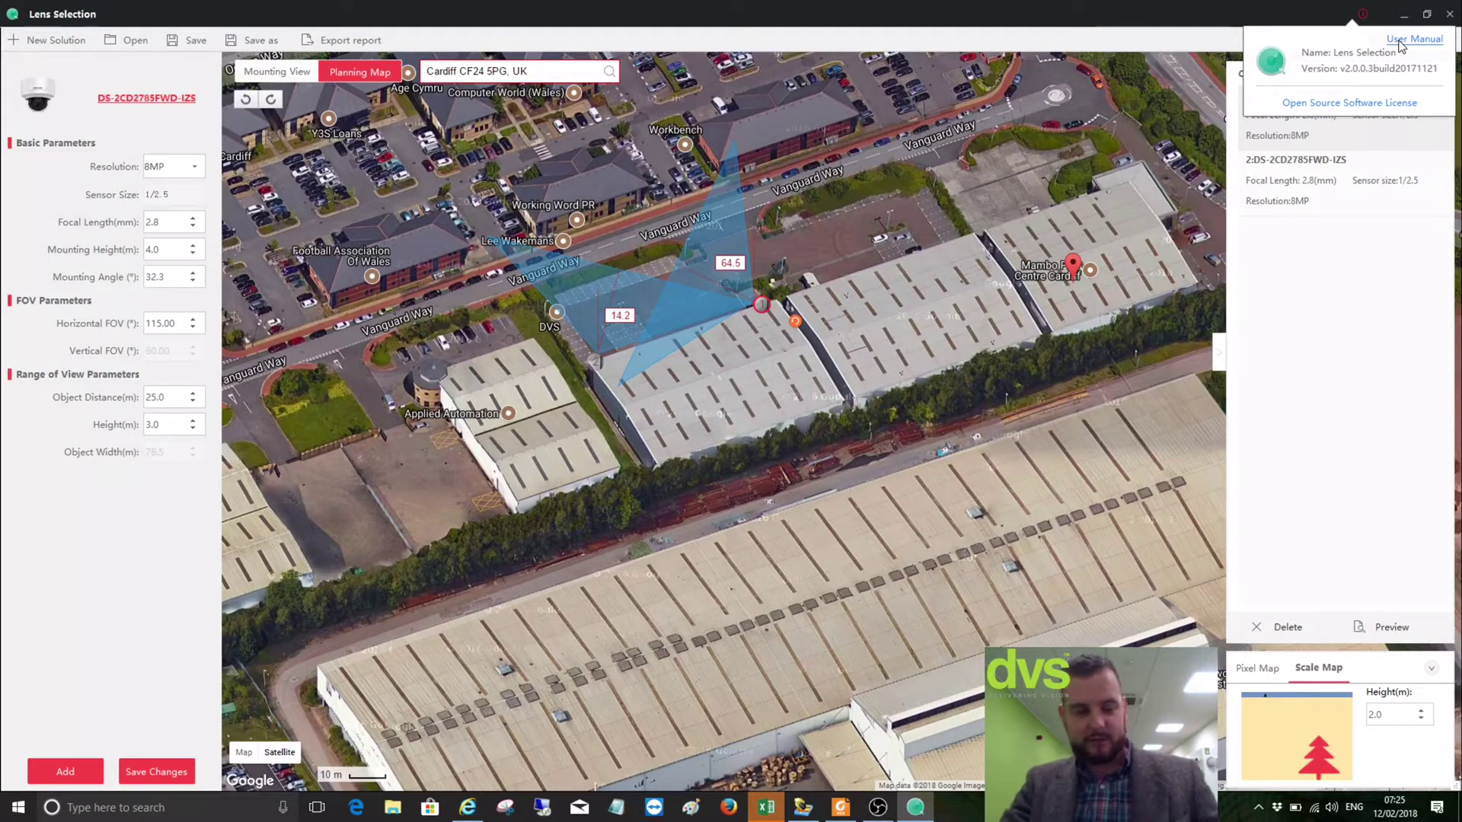
pyautogui.click(1449, 17)
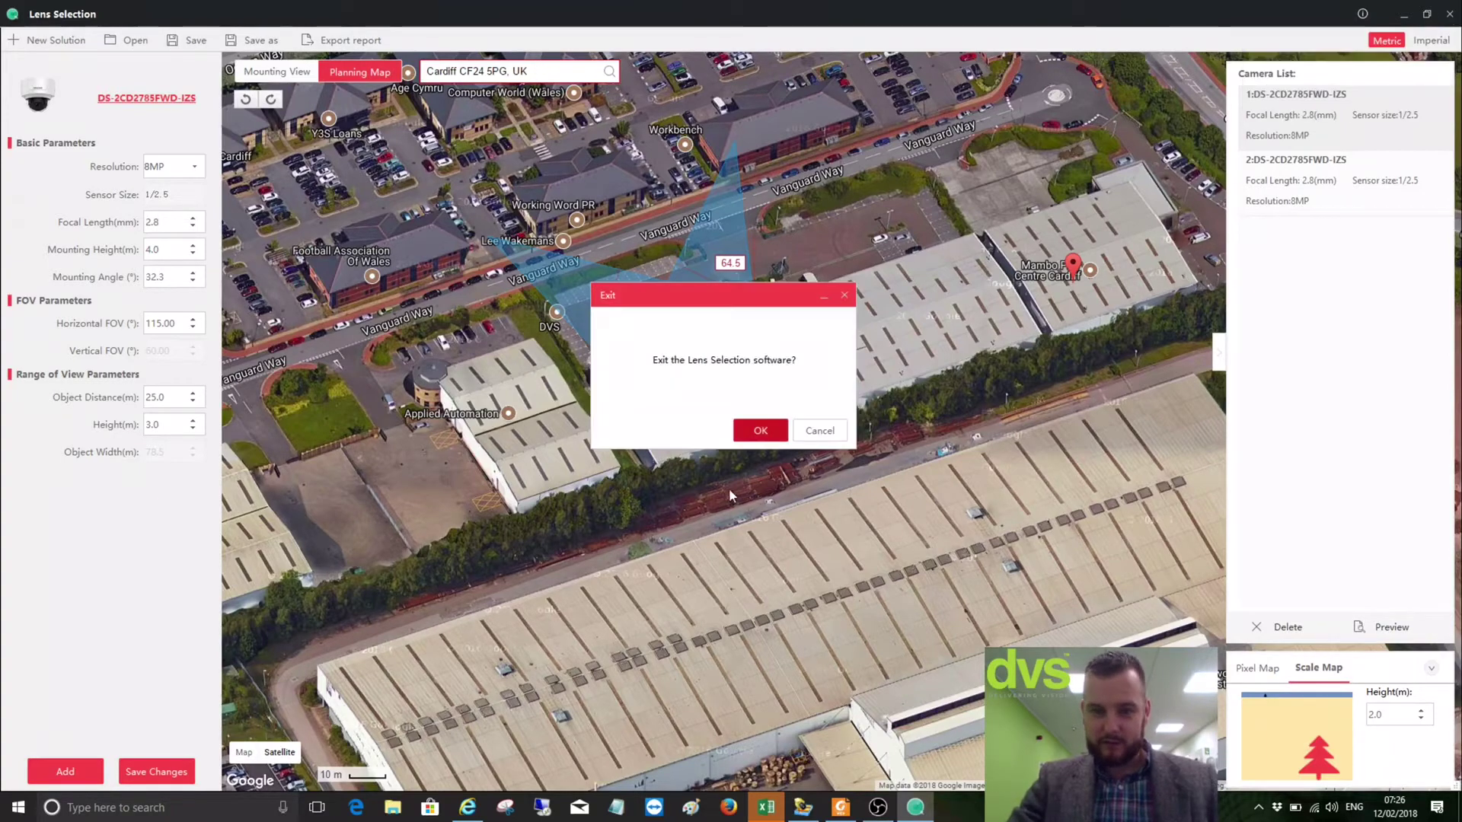
pyautogui.click(757, 428)
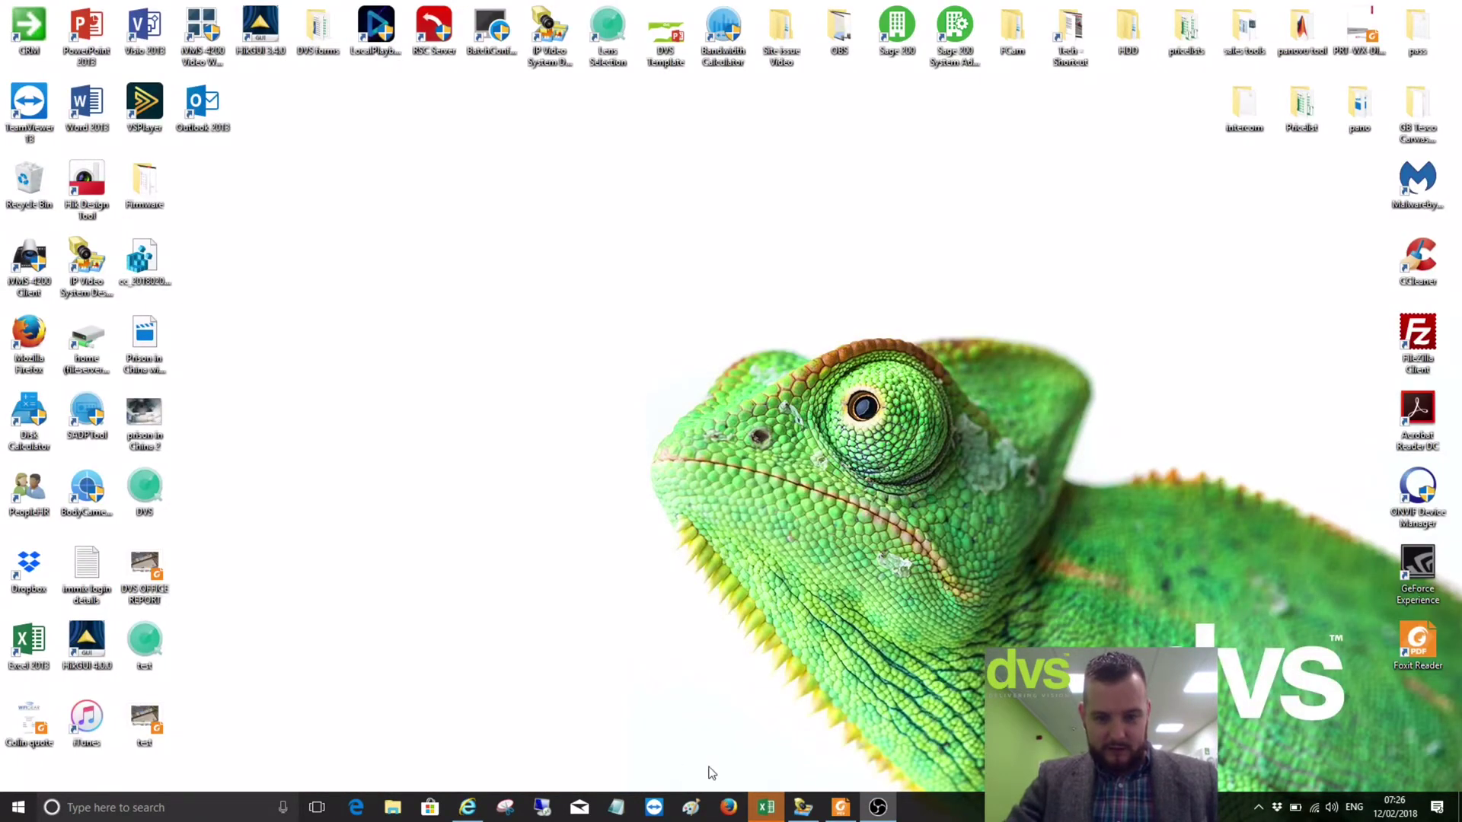
pyautogui.click(803, 807)
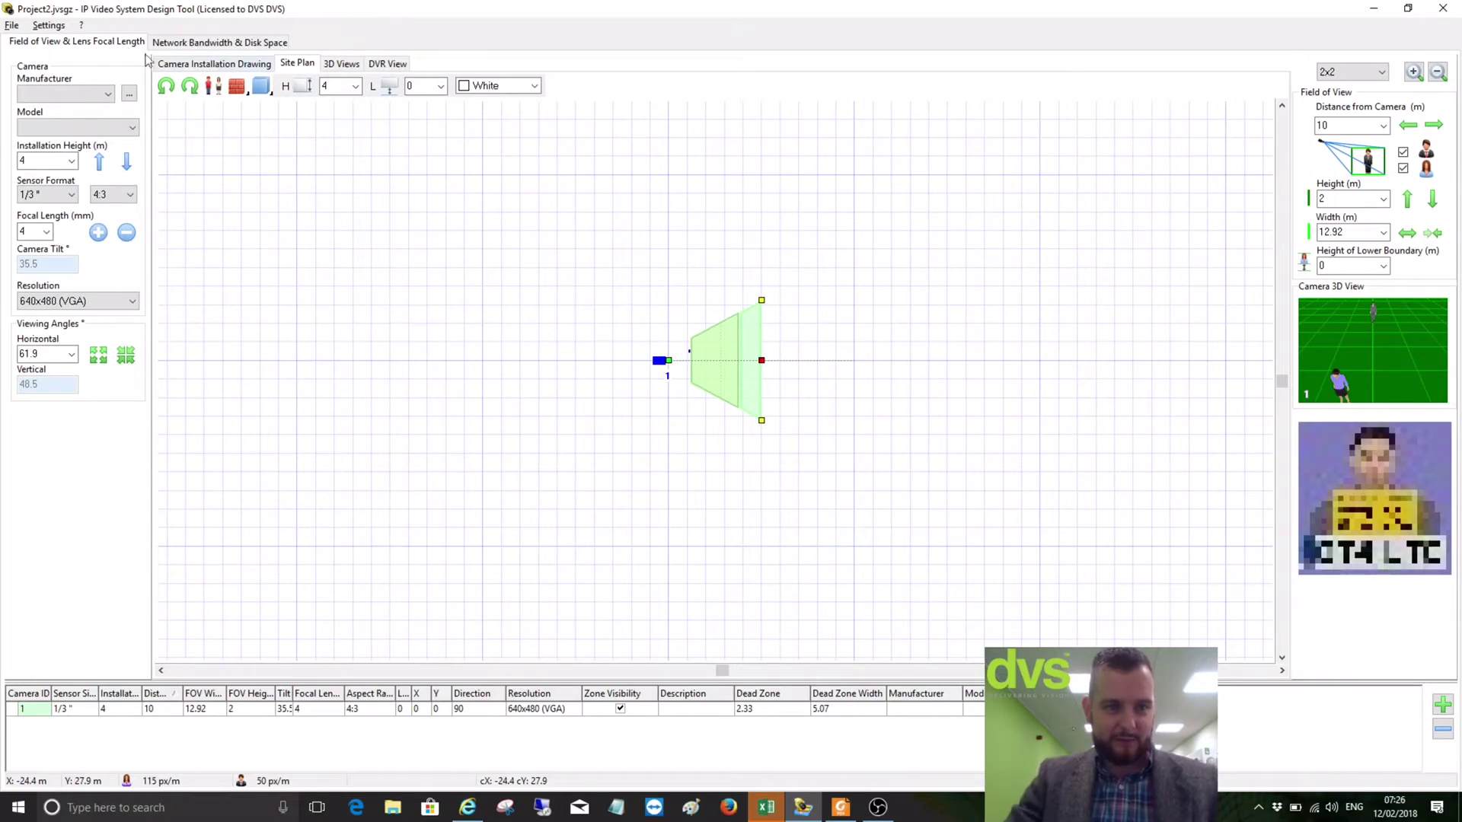
pyautogui.click(11, 25)
pyautogui.click(31, 69)
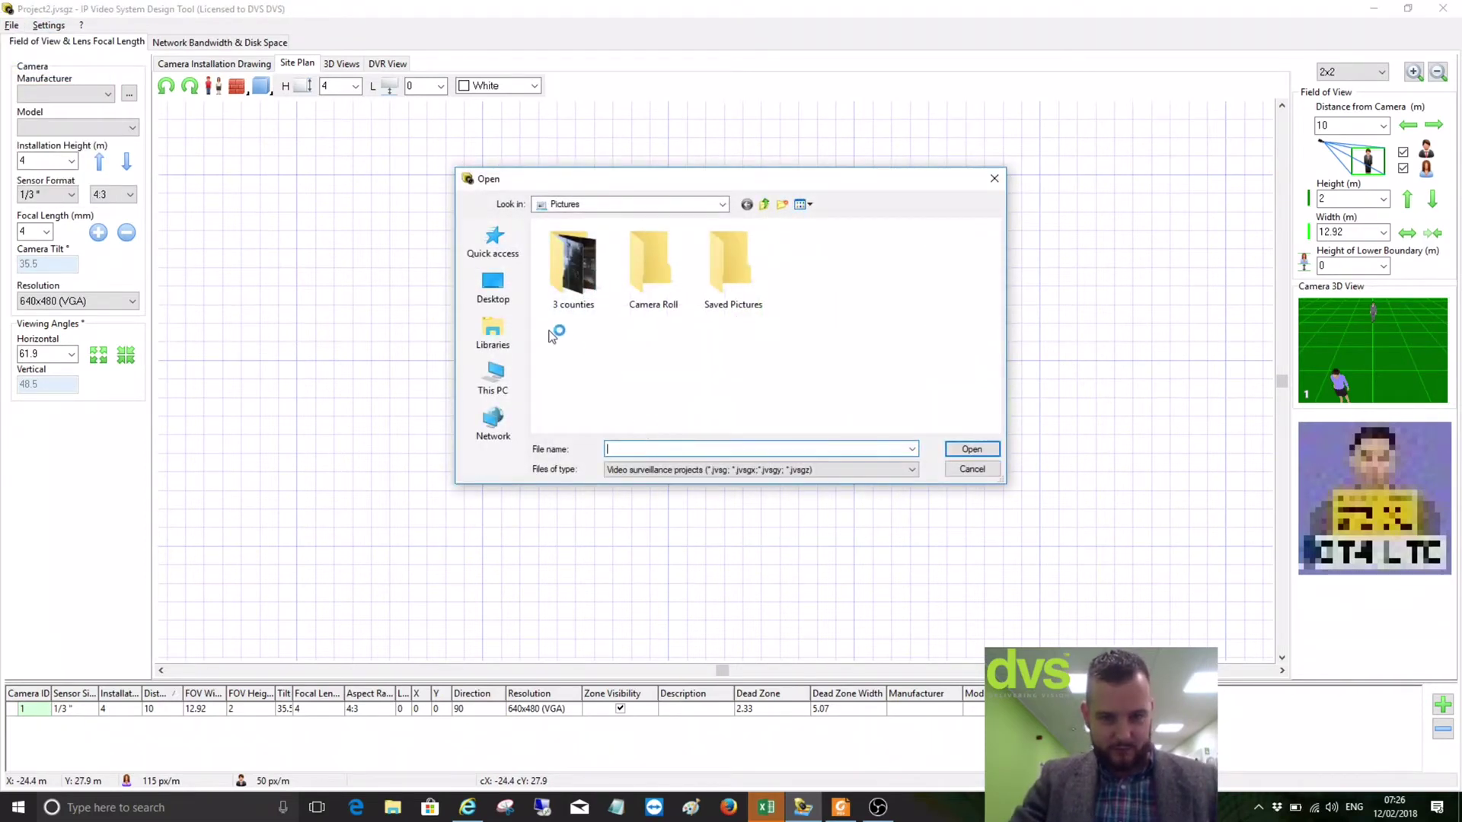
pyautogui.click(493, 288)
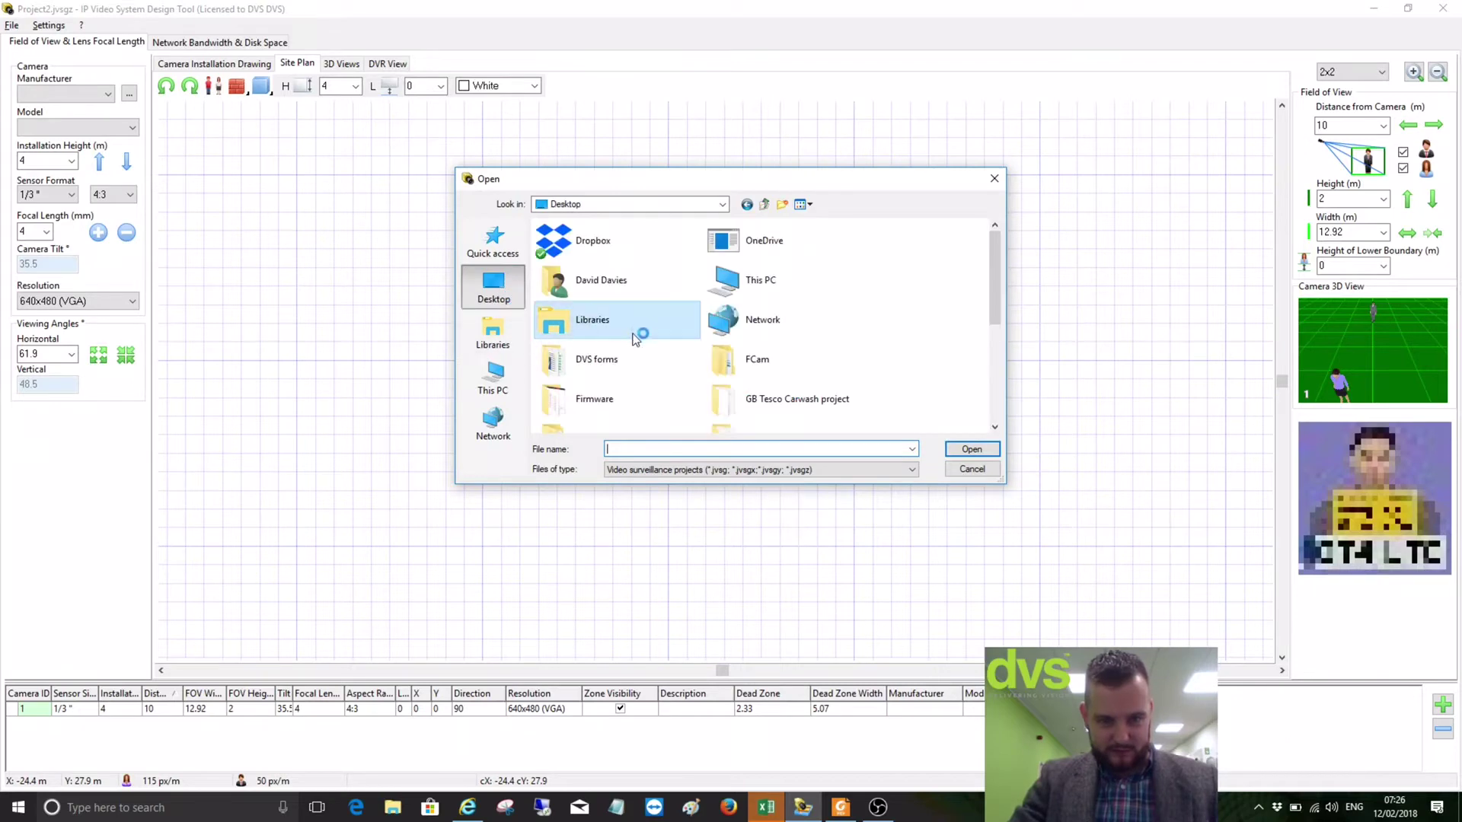
pyautogui.scroll(-1, 765, 332)
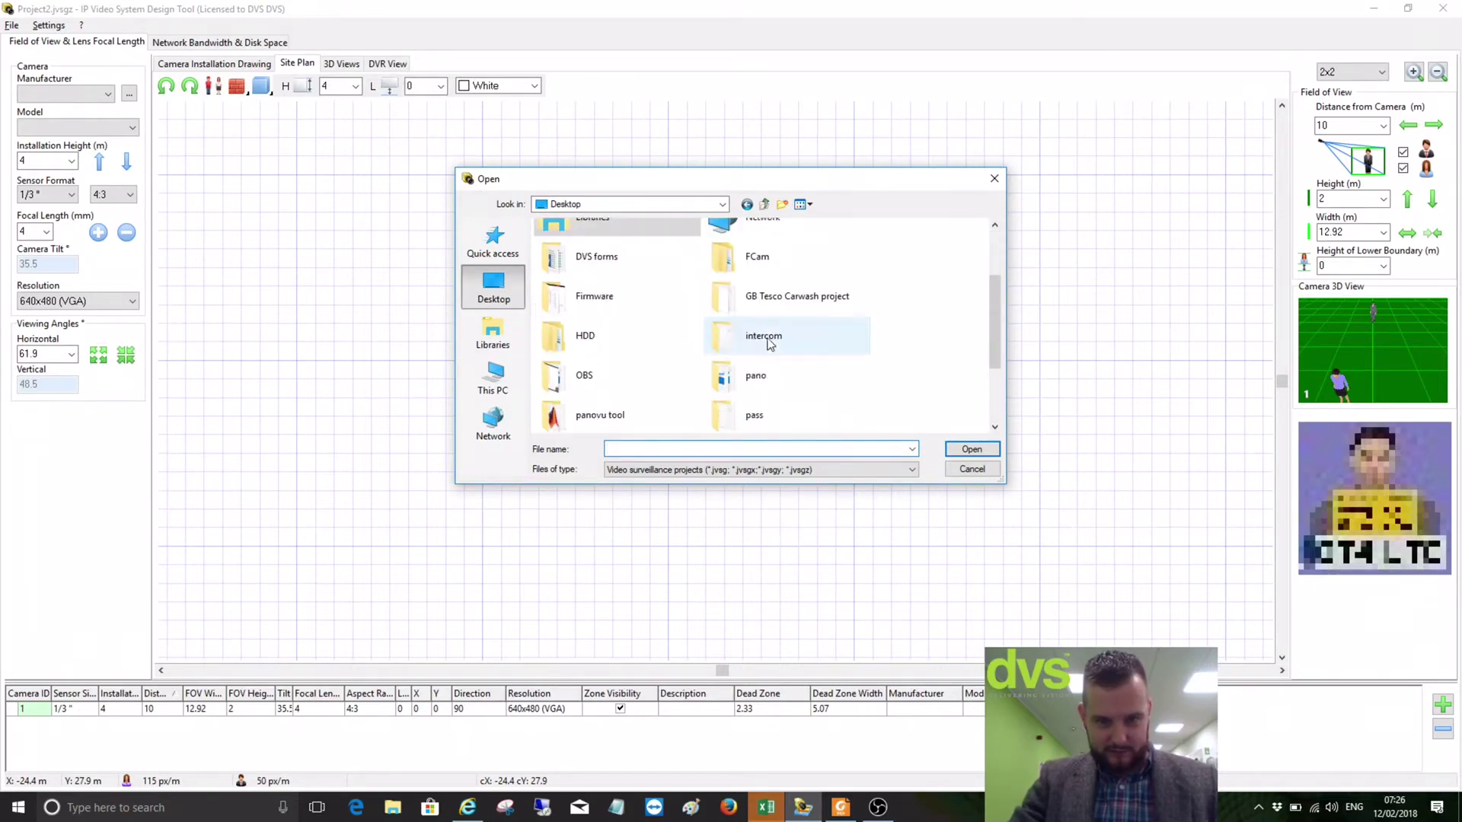
pyautogui.scroll(1, 721, 337)
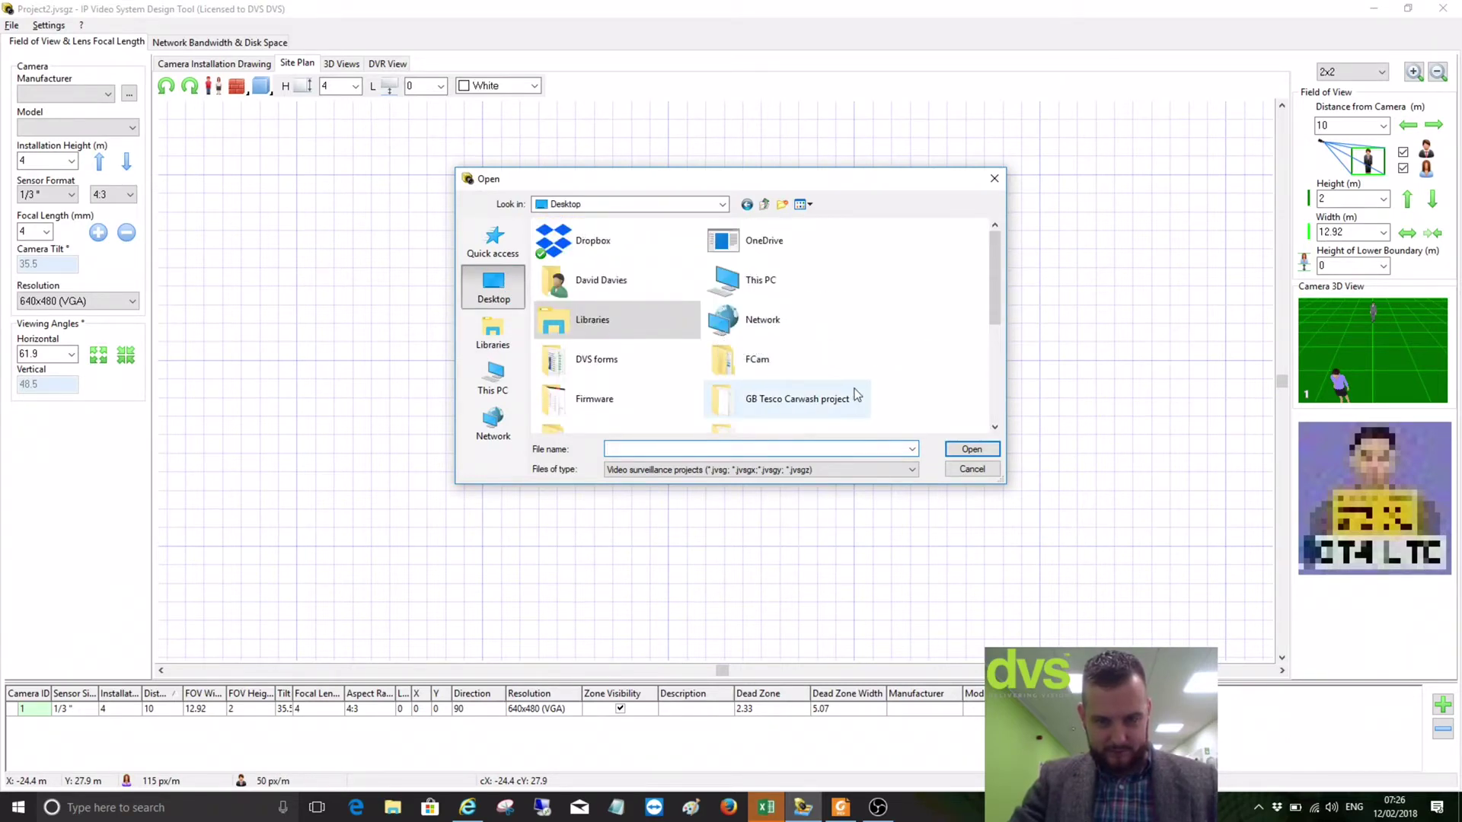
pyautogui.click(974, 475)
# Load the DVS OFFICE picture as the site plan's background image and accept the request to scale it
pyautogui.rightClick(614, 283)
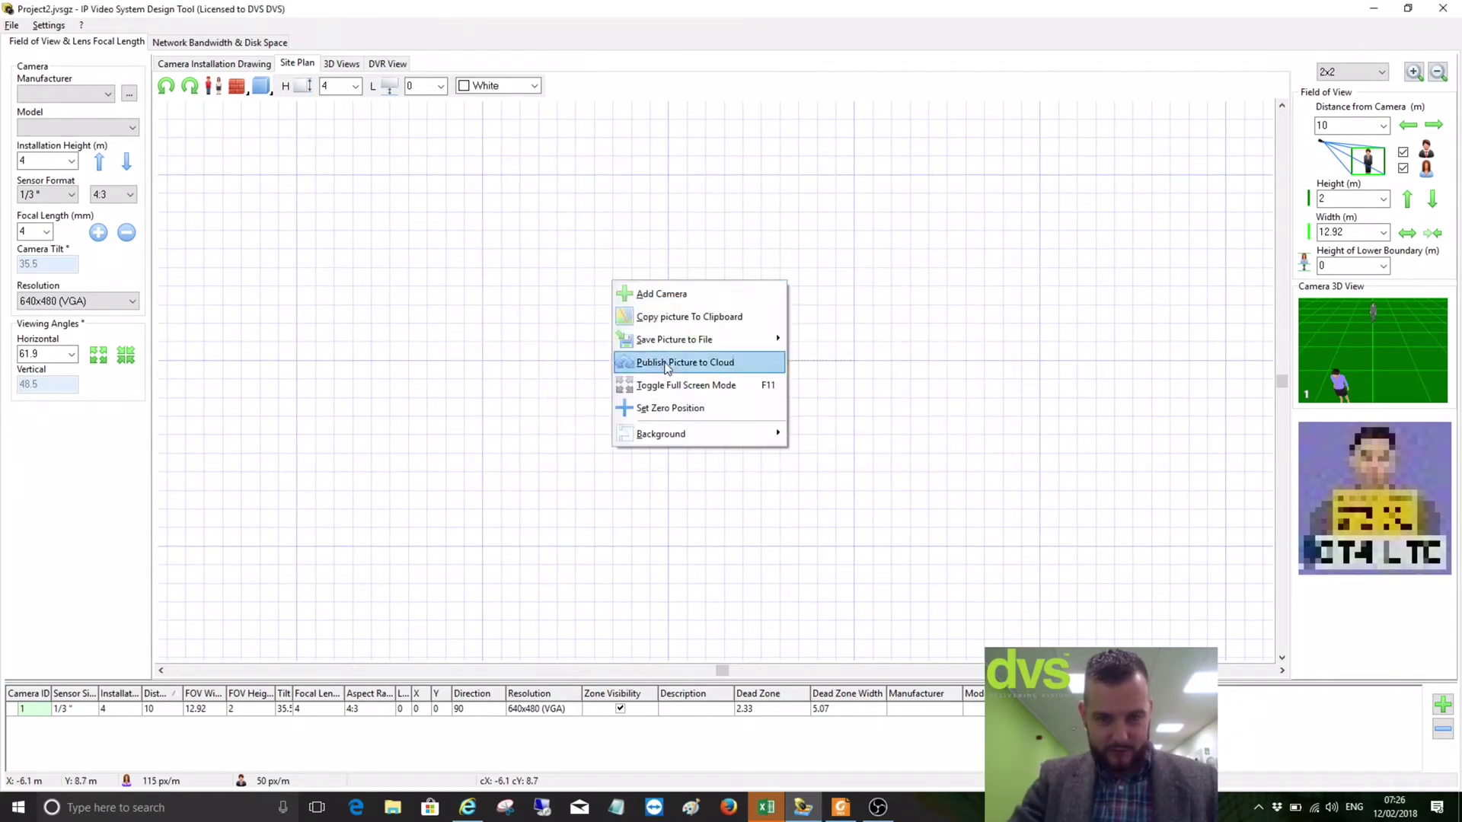
pyautogui.moveTo(677, 434)
pyautogui.click(827, 434)
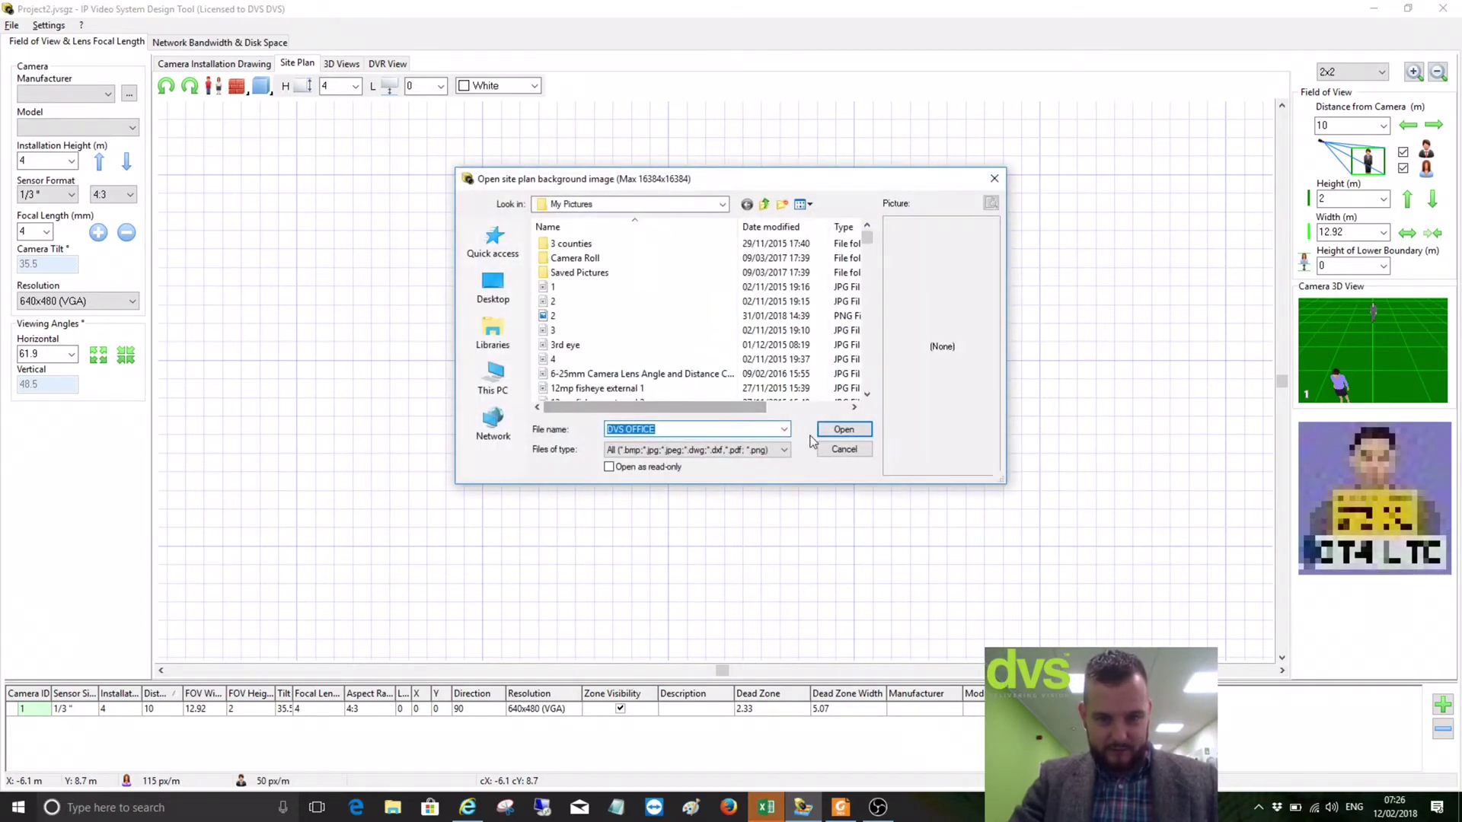
pyautogui.click(843, 431)
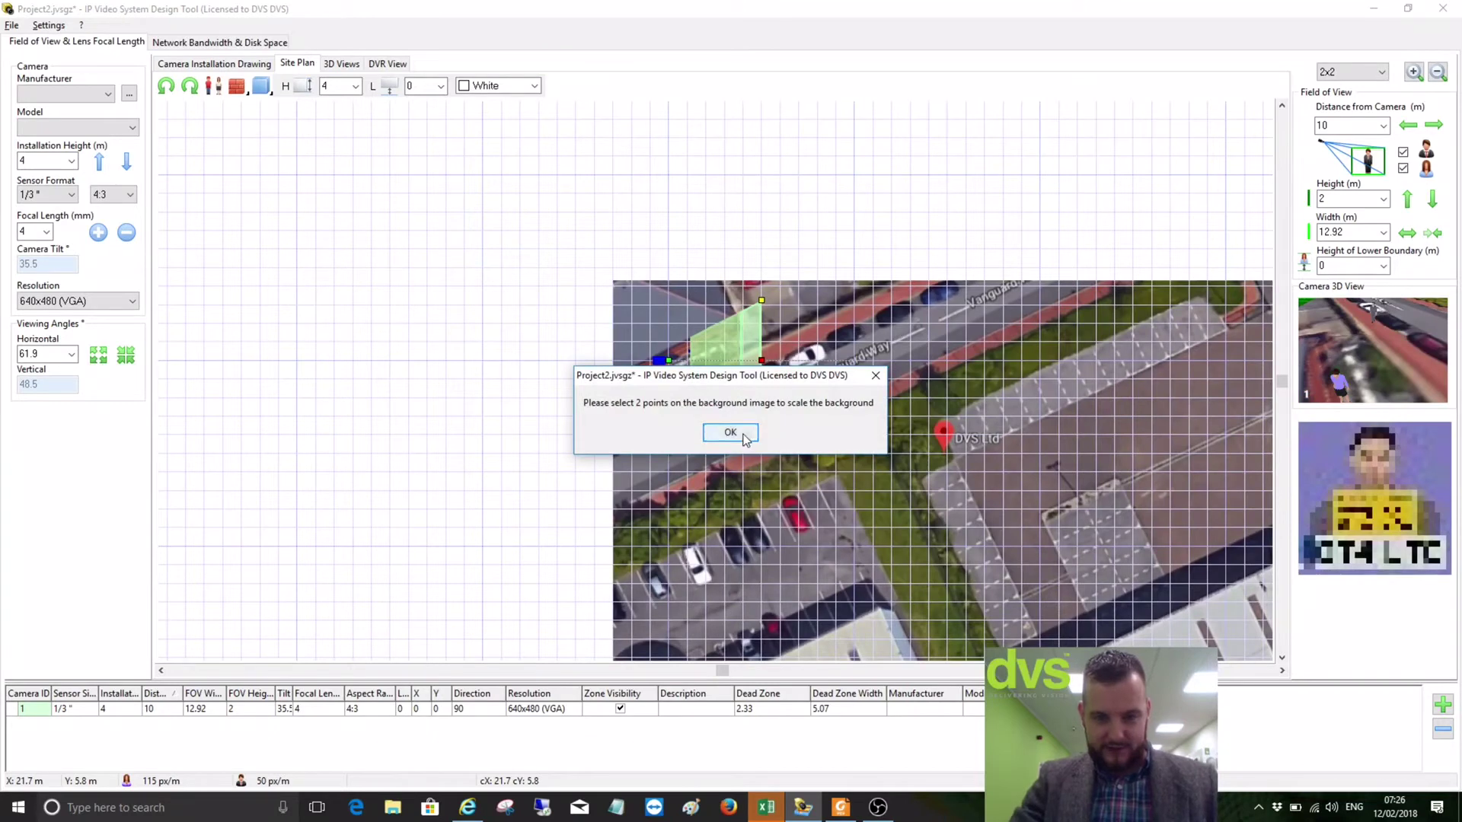
pyautogui.click(743, 435)
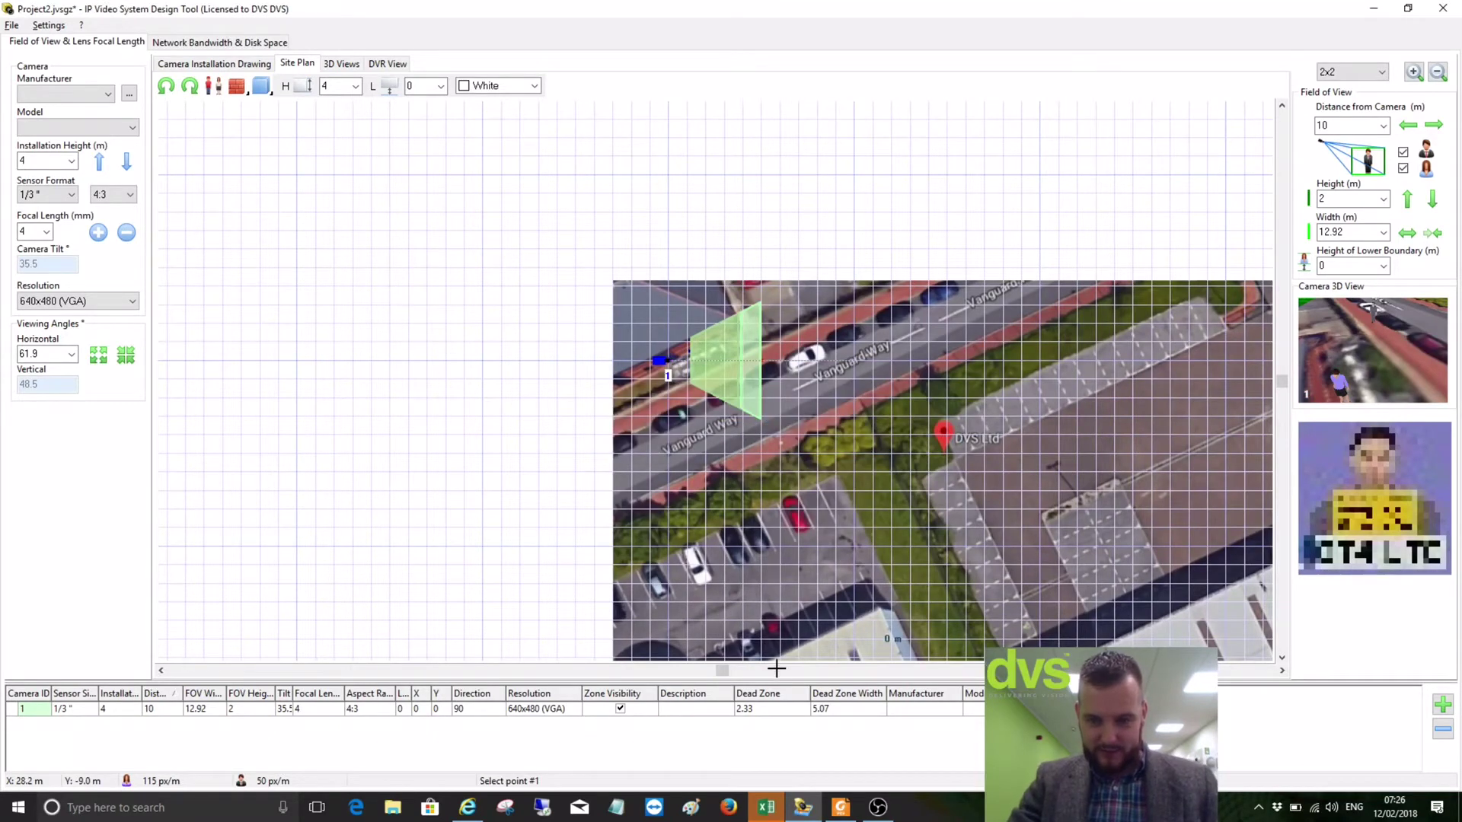
# Scale the background to 38 m along the building edge facing the DVS Ltd car park, and move the image beneath camera 1
pyautogui.moveTo(717, 670); pyautogui.dragTo(733, 670)
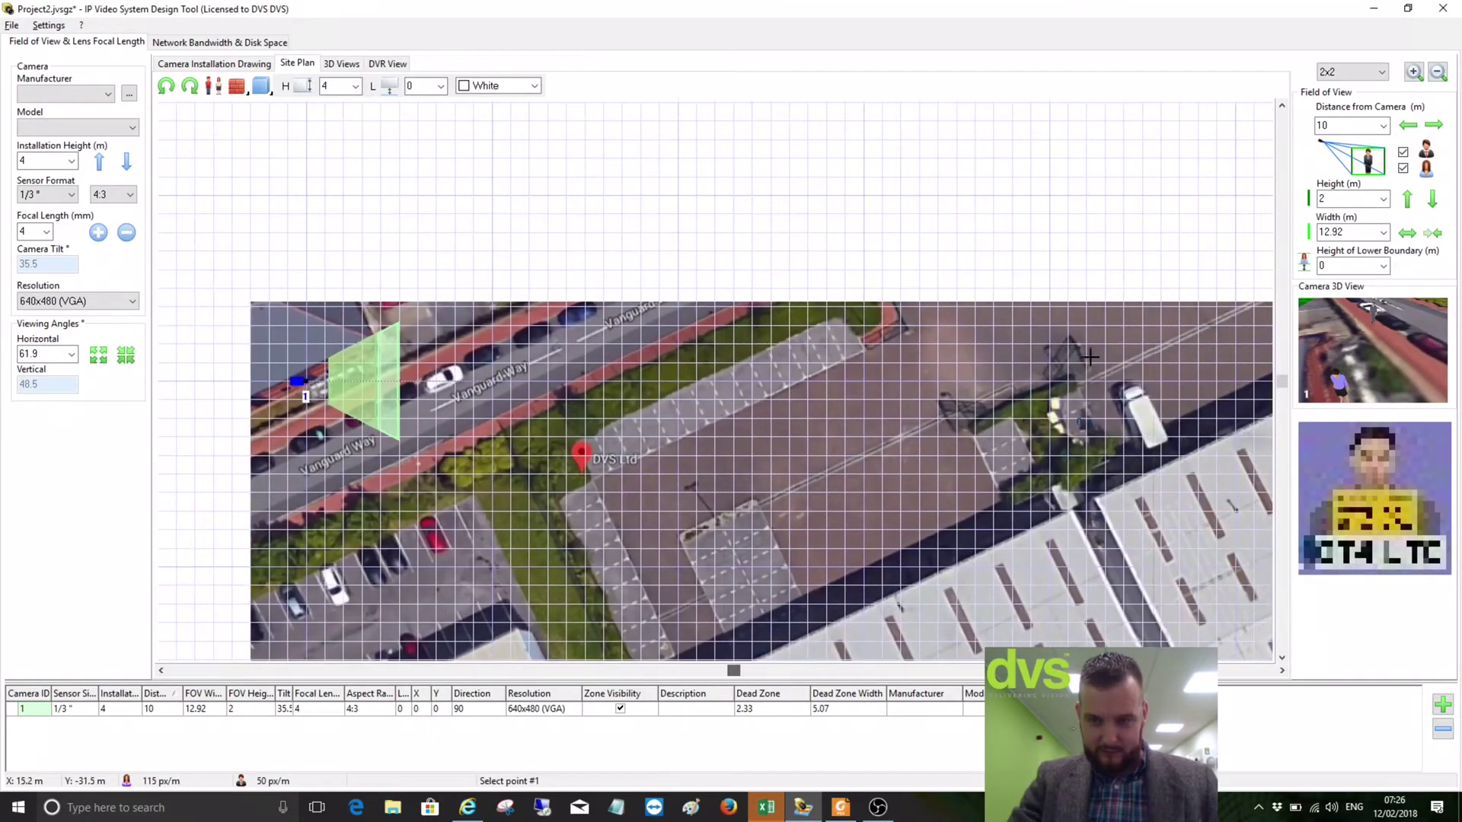
pyautogui.click(1282, 658)
pyautogui.click(1283, 657)
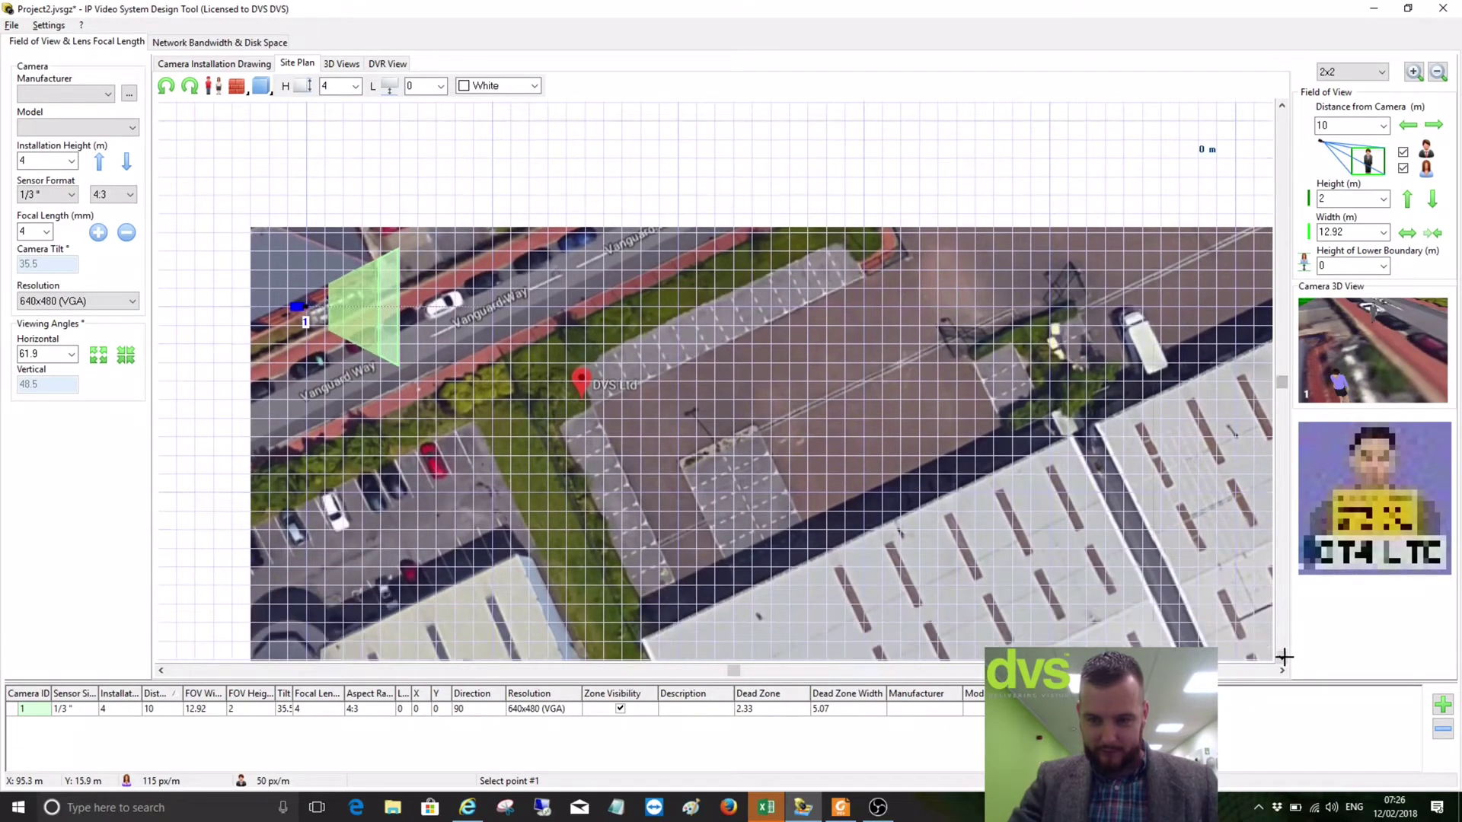
pyautogui.click(1282, 658)
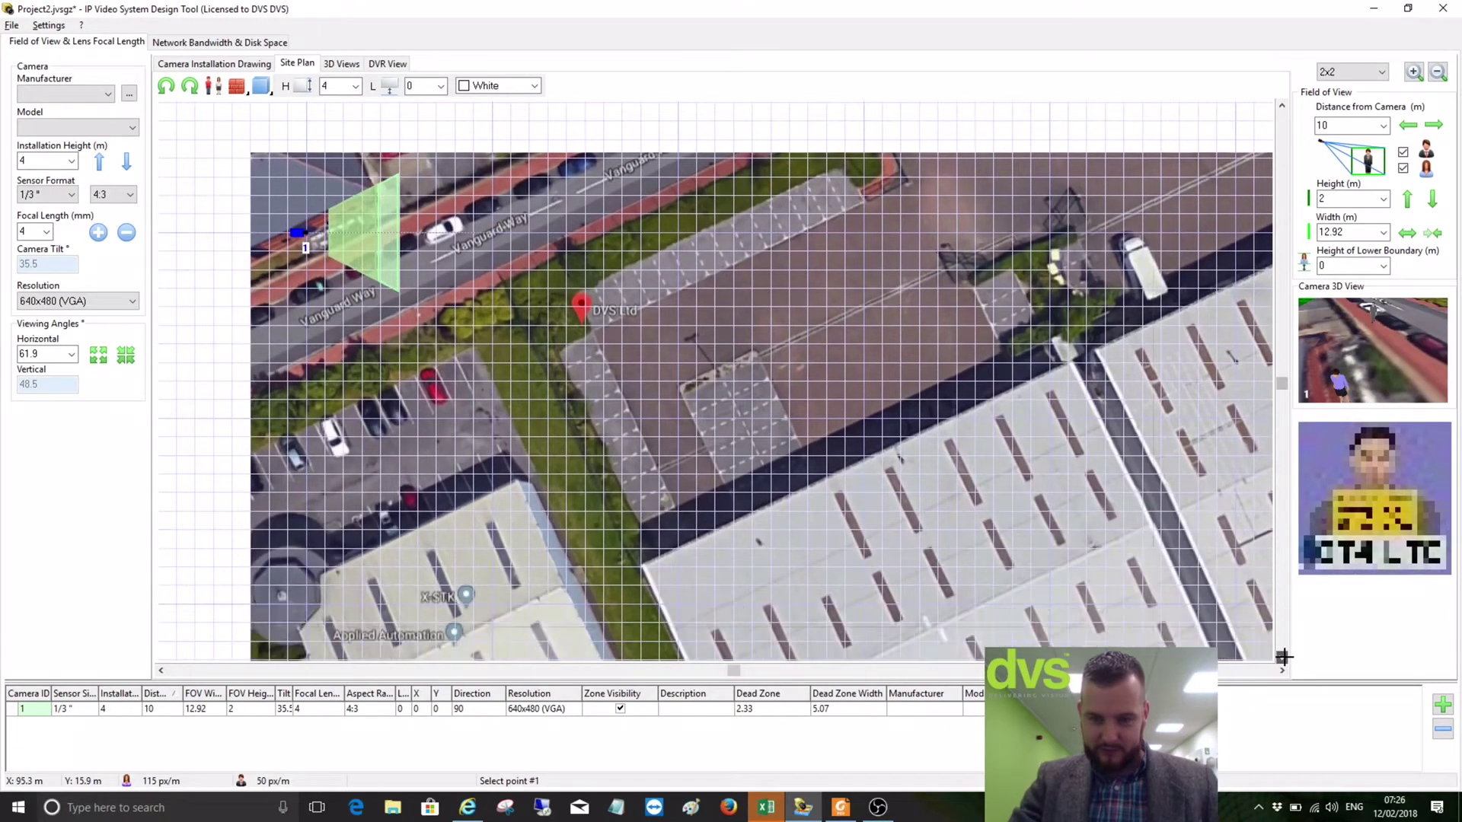
pyautogui.click(639, 562)
pyautogui.click(1073, 364)
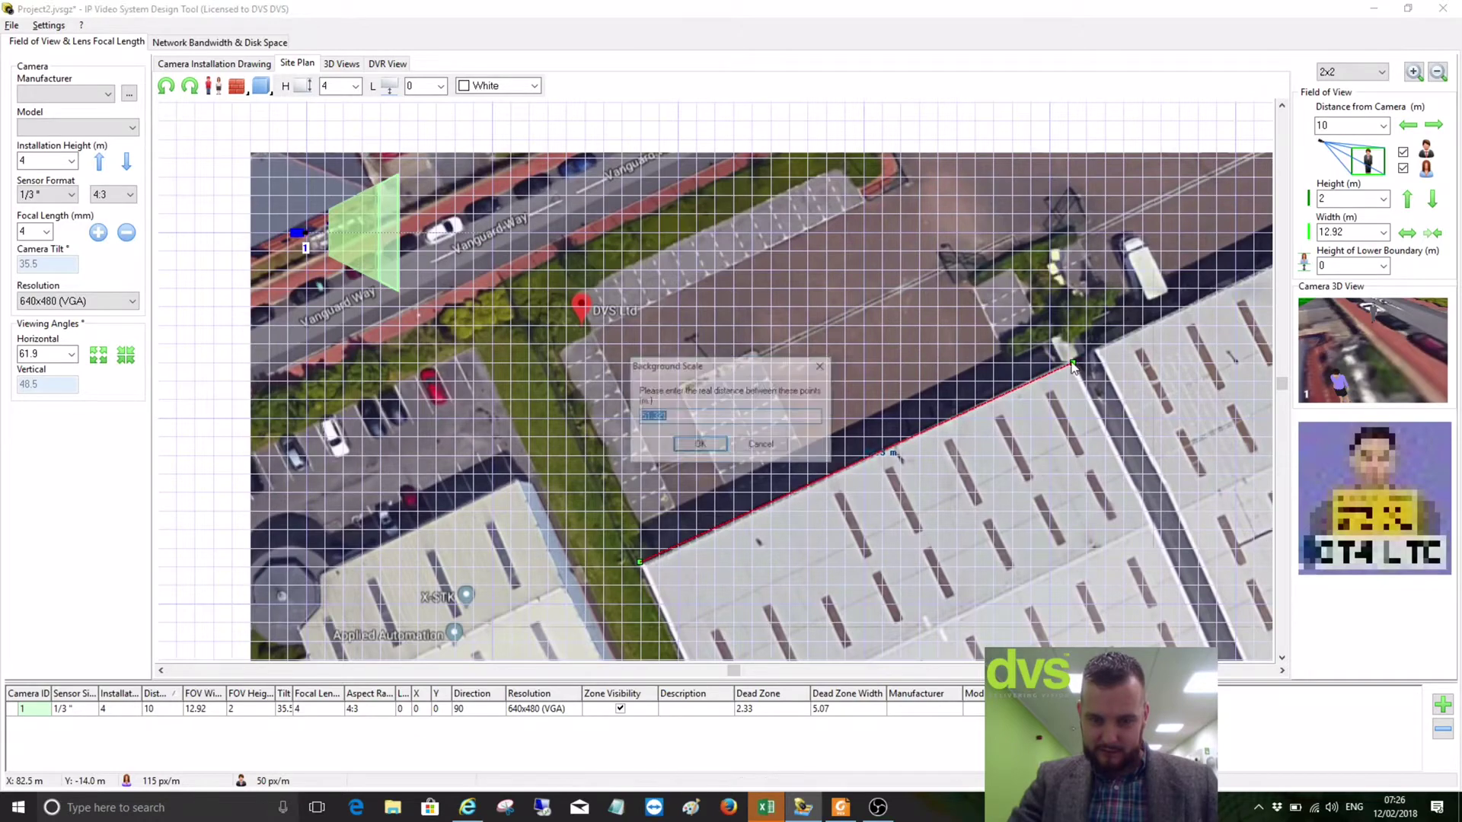
pyautogui.write('38')
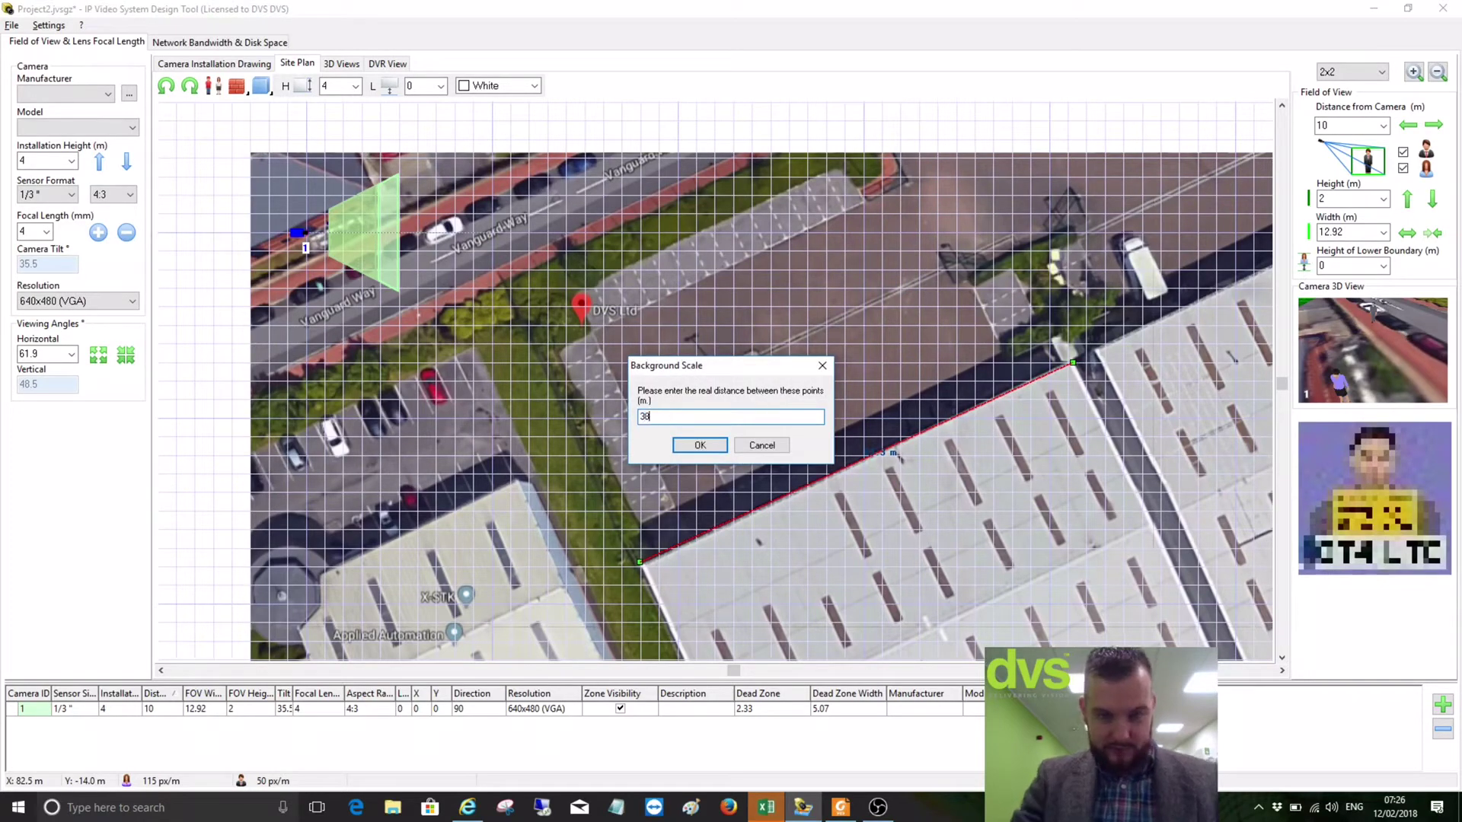
pyautogui.click(701, 447)
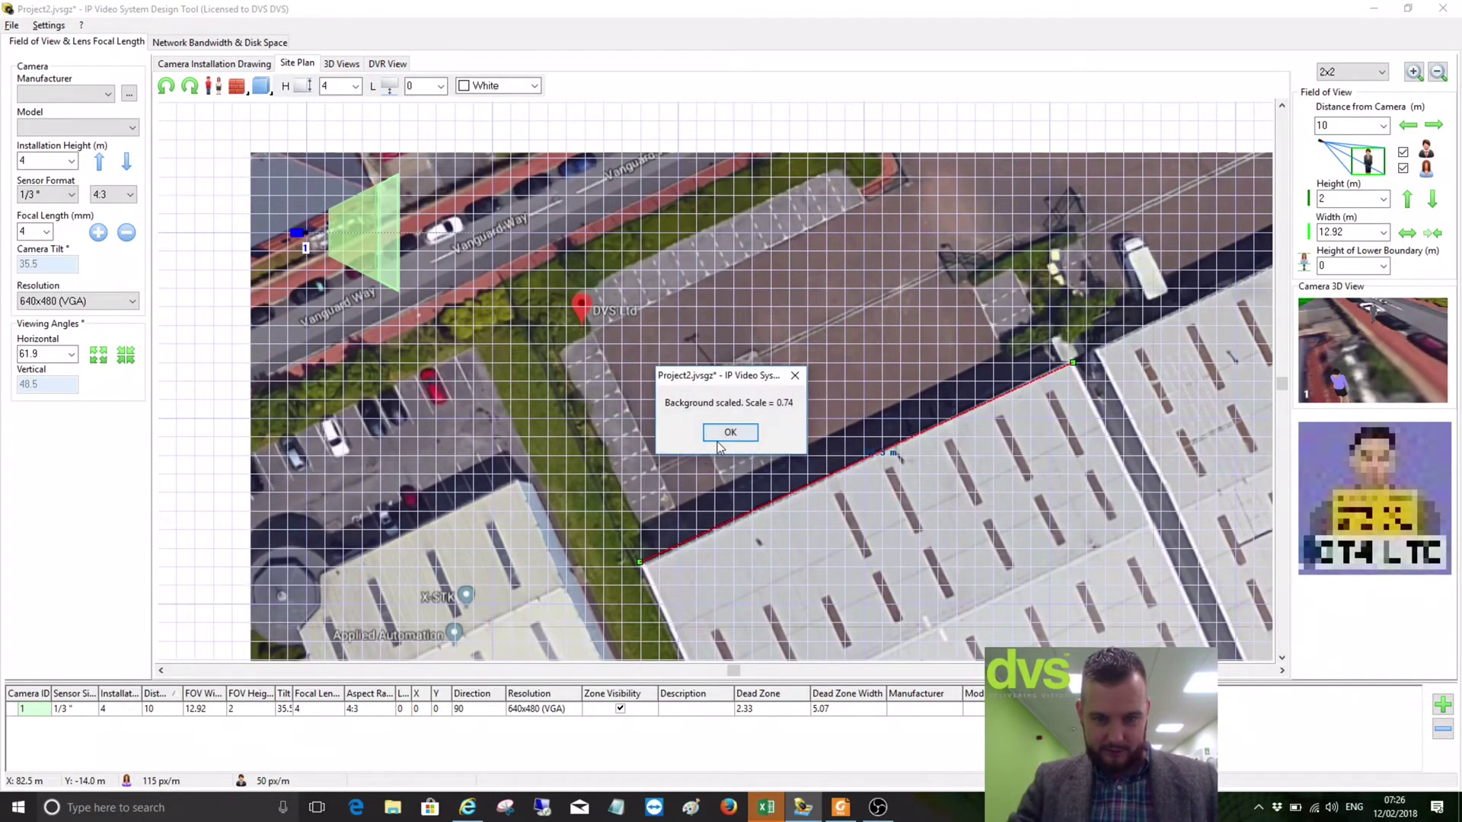
pyautogui.click(720, 431)
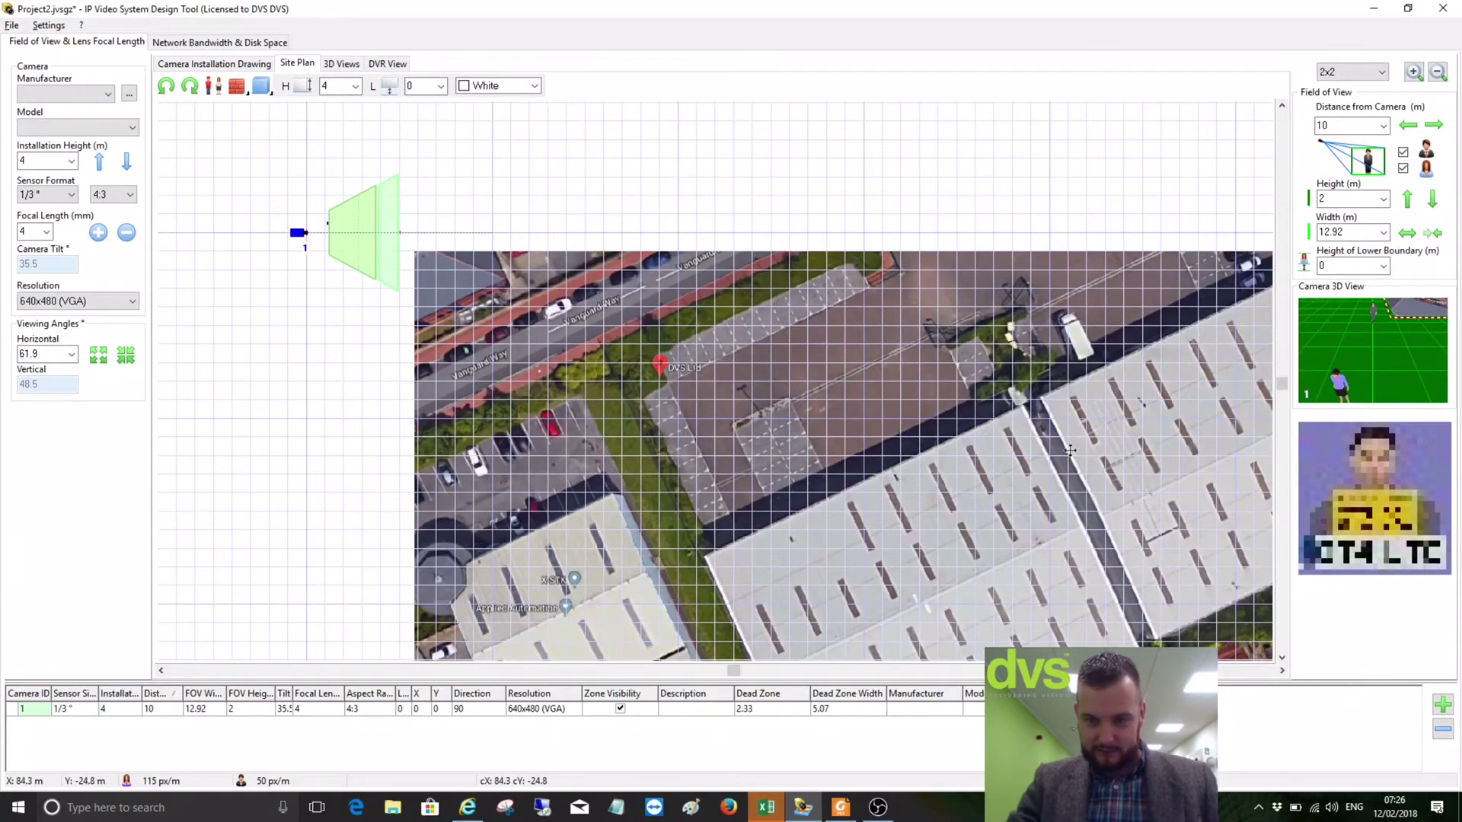
pyautogui.moveTo(1103, 456); pyautogui.dragTo(921, 318)
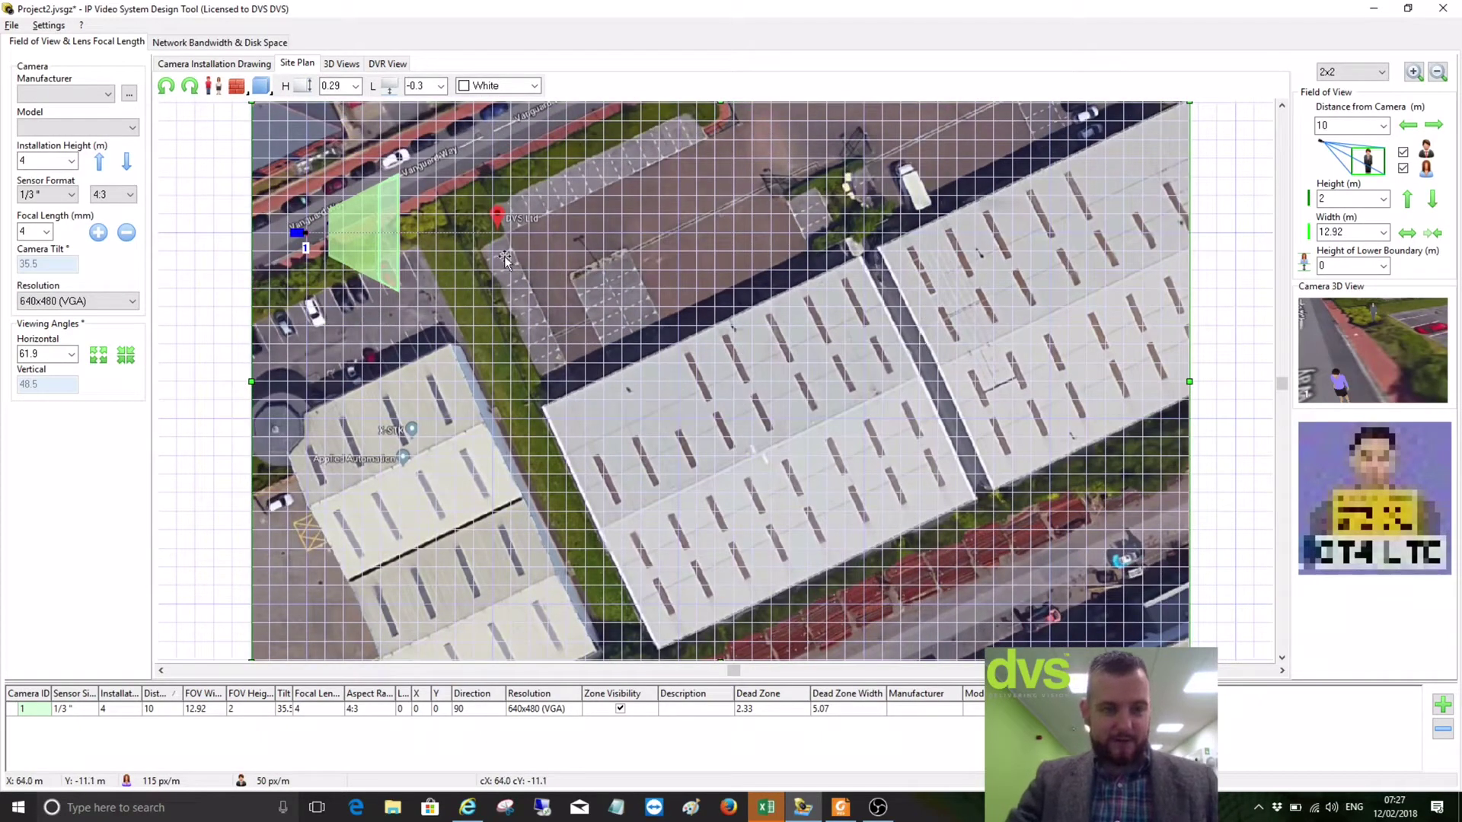
# Set the manufacturer of camera 1 to Hikvision
pyautogui.click(108, 94)
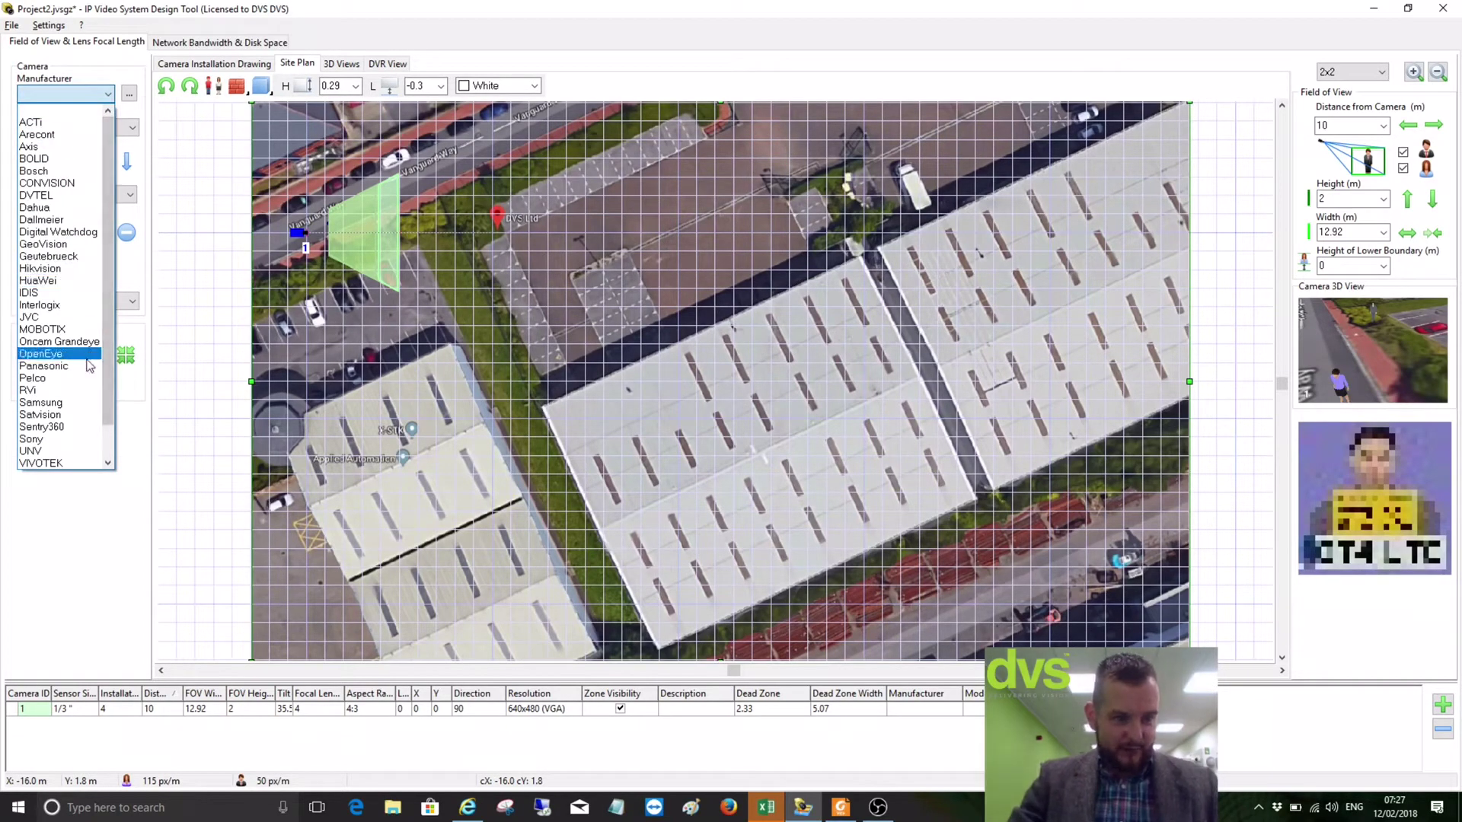
pyautogui.scroll(-1, 85, 357)
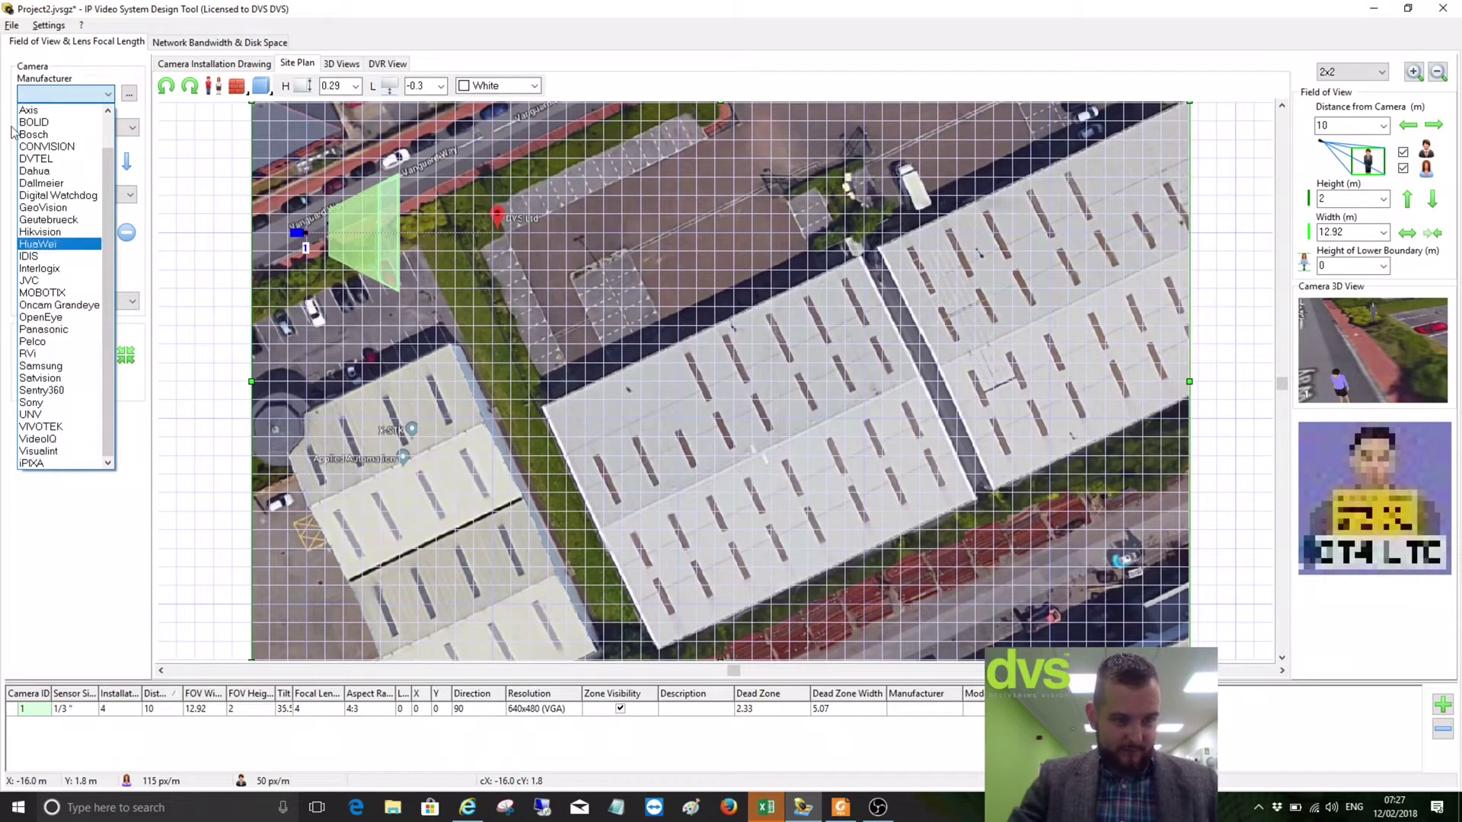
pyautogui.click(44, 96)
pyautogui.click(45, 95)
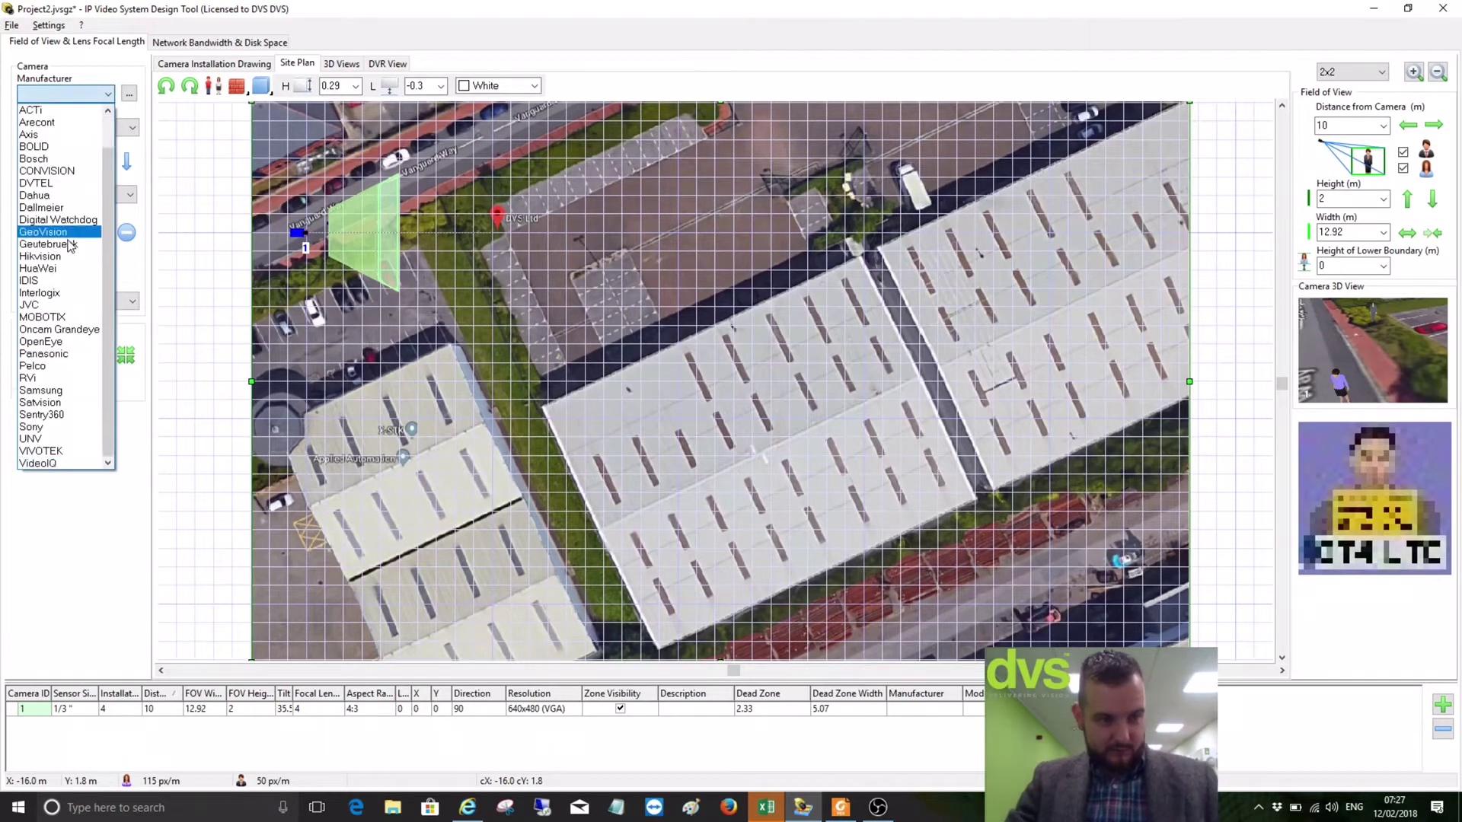
pyautogui.scroll(-1, 61, 213)
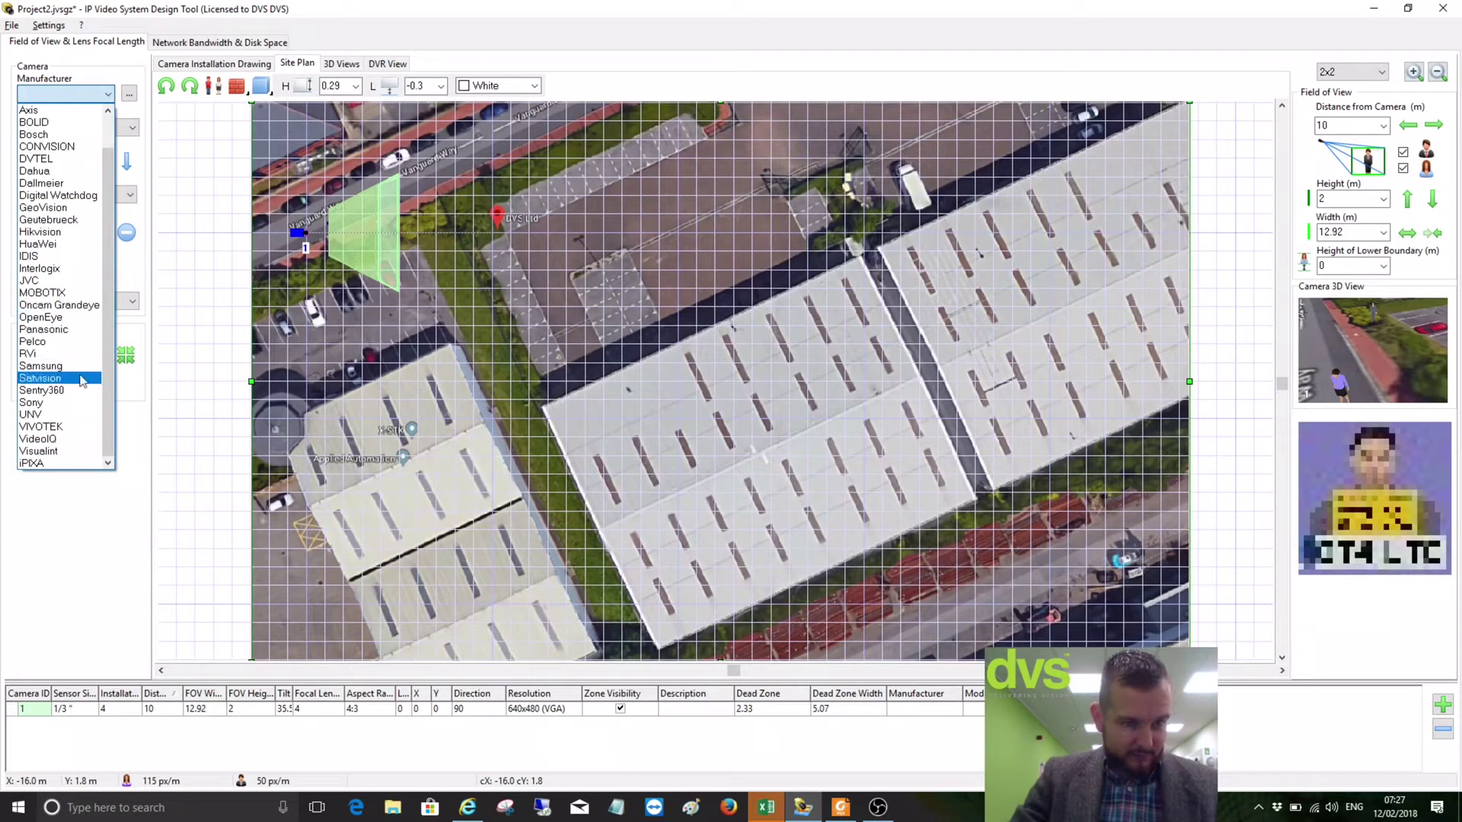
pyautogui.scroll(1, 82, 381)
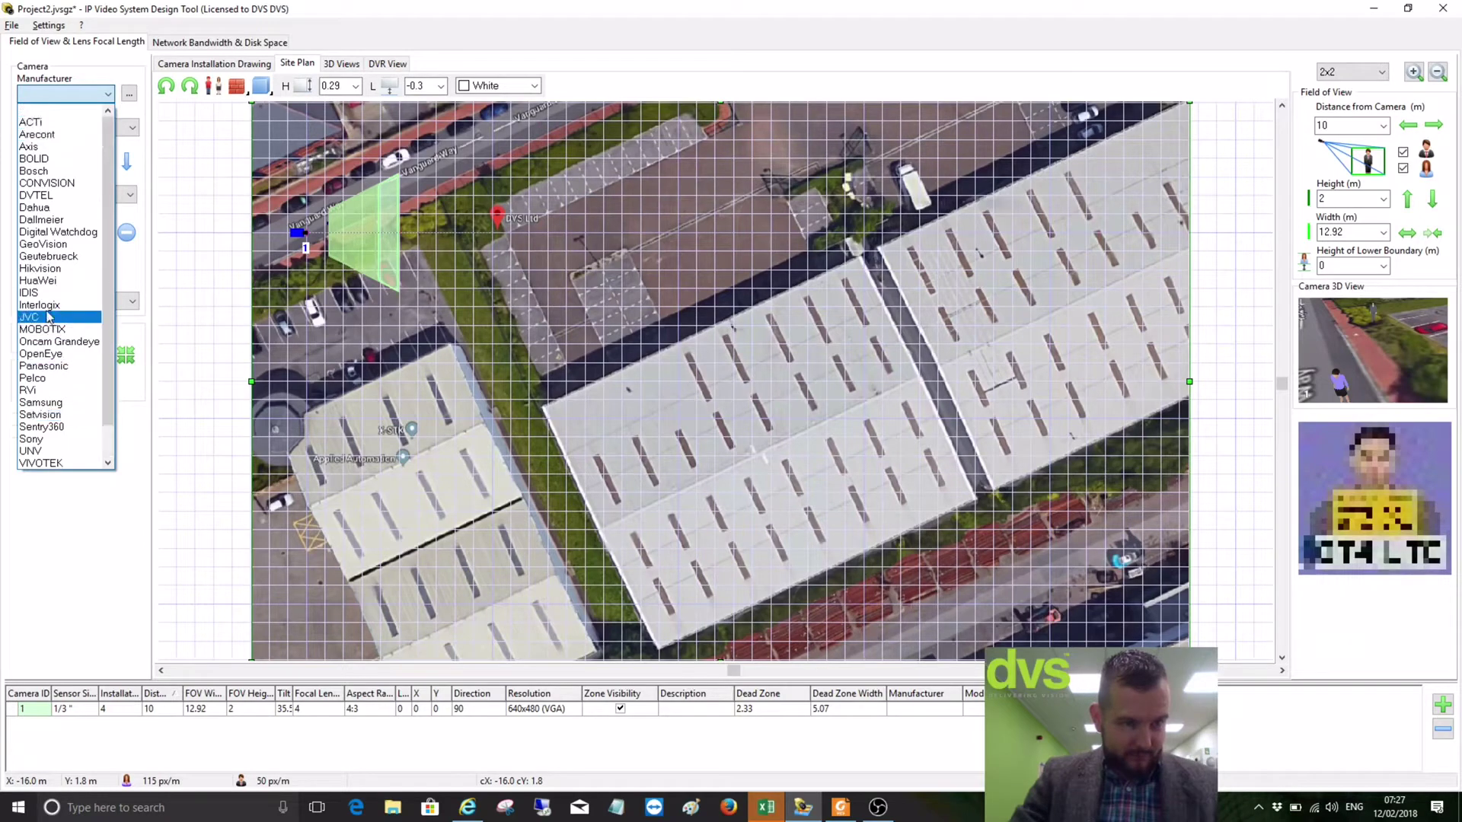
pyautogui.click(57, 268)
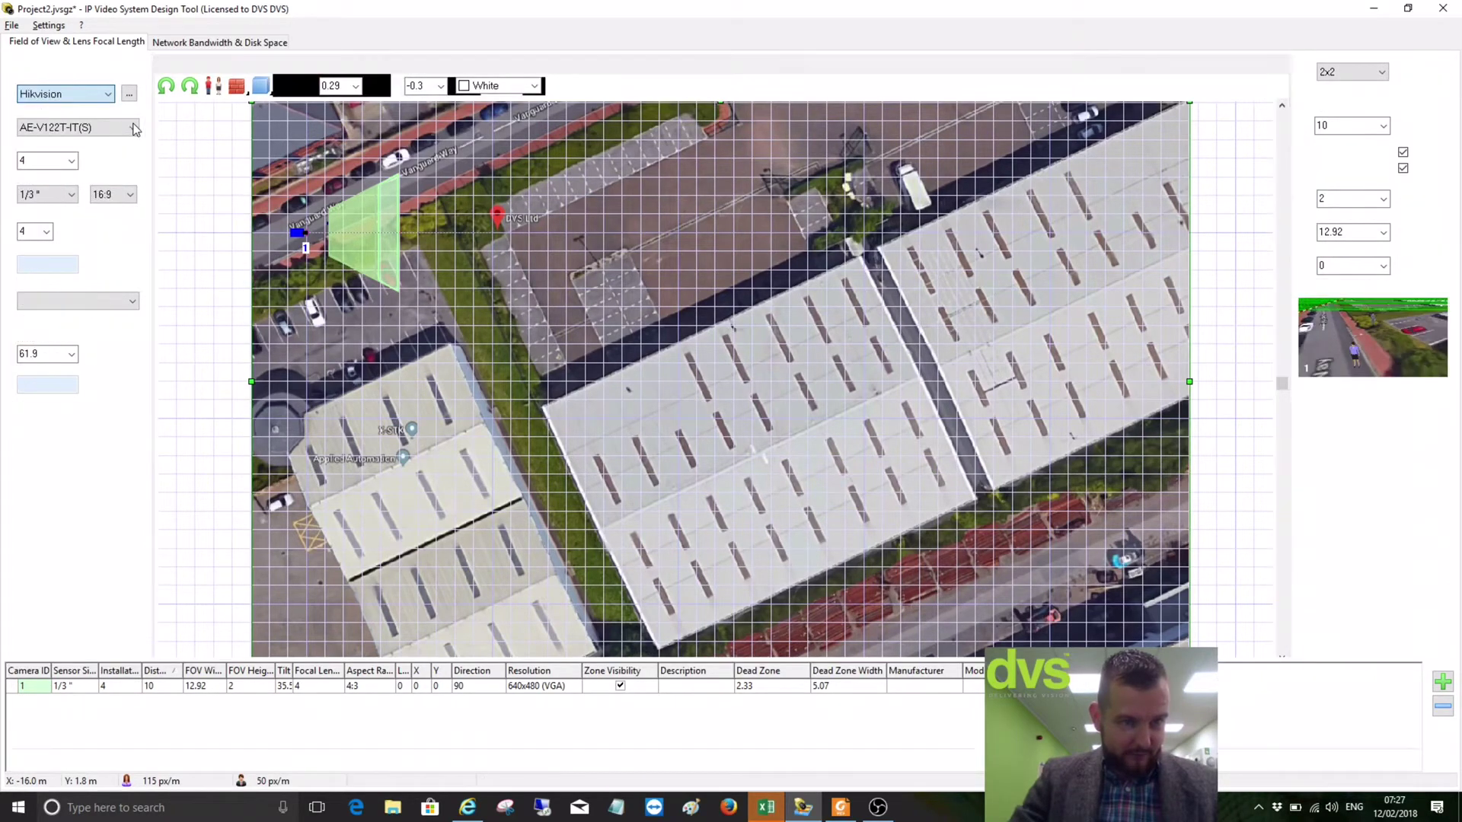
# Choose the Hikvision model DS-2CD2785FWD-IZS for camera 1
pyautogui.click(131, 128)
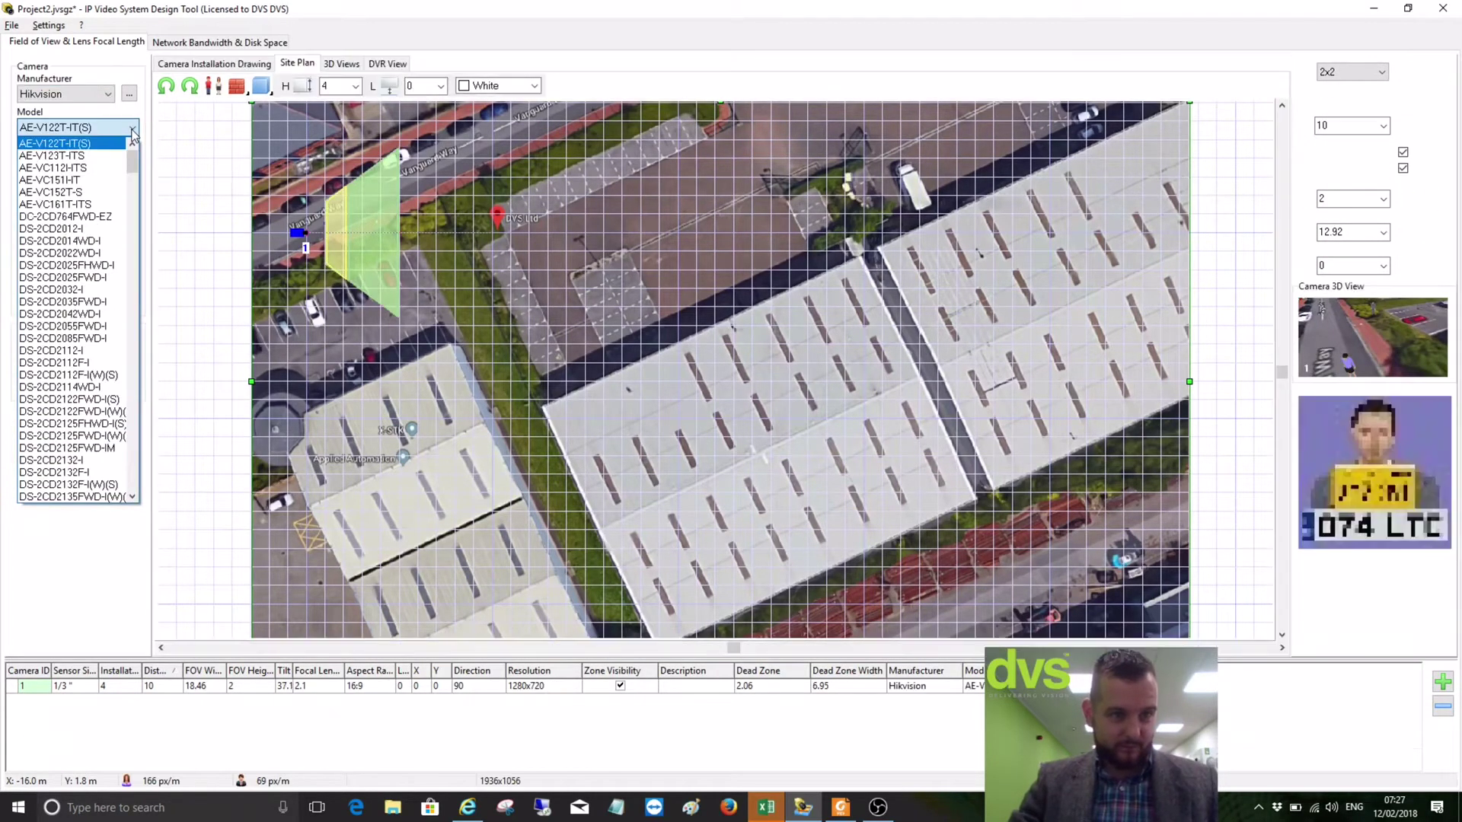
pyautogui.scroll(-5, 89, 316)
pyautogui.scroll(-4, 89, 316)
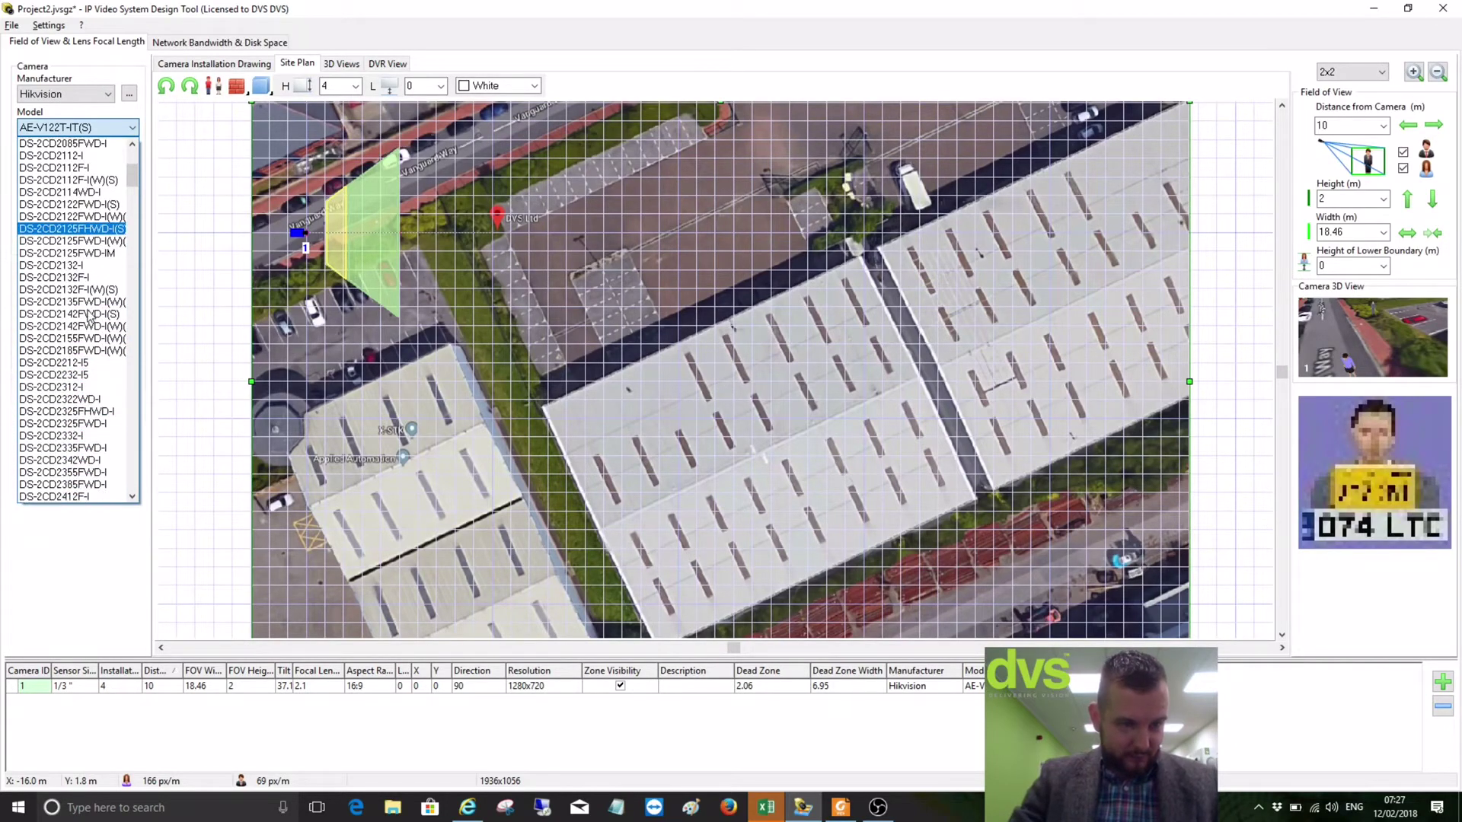
pyautogui.scroll(-9, 91, 329)
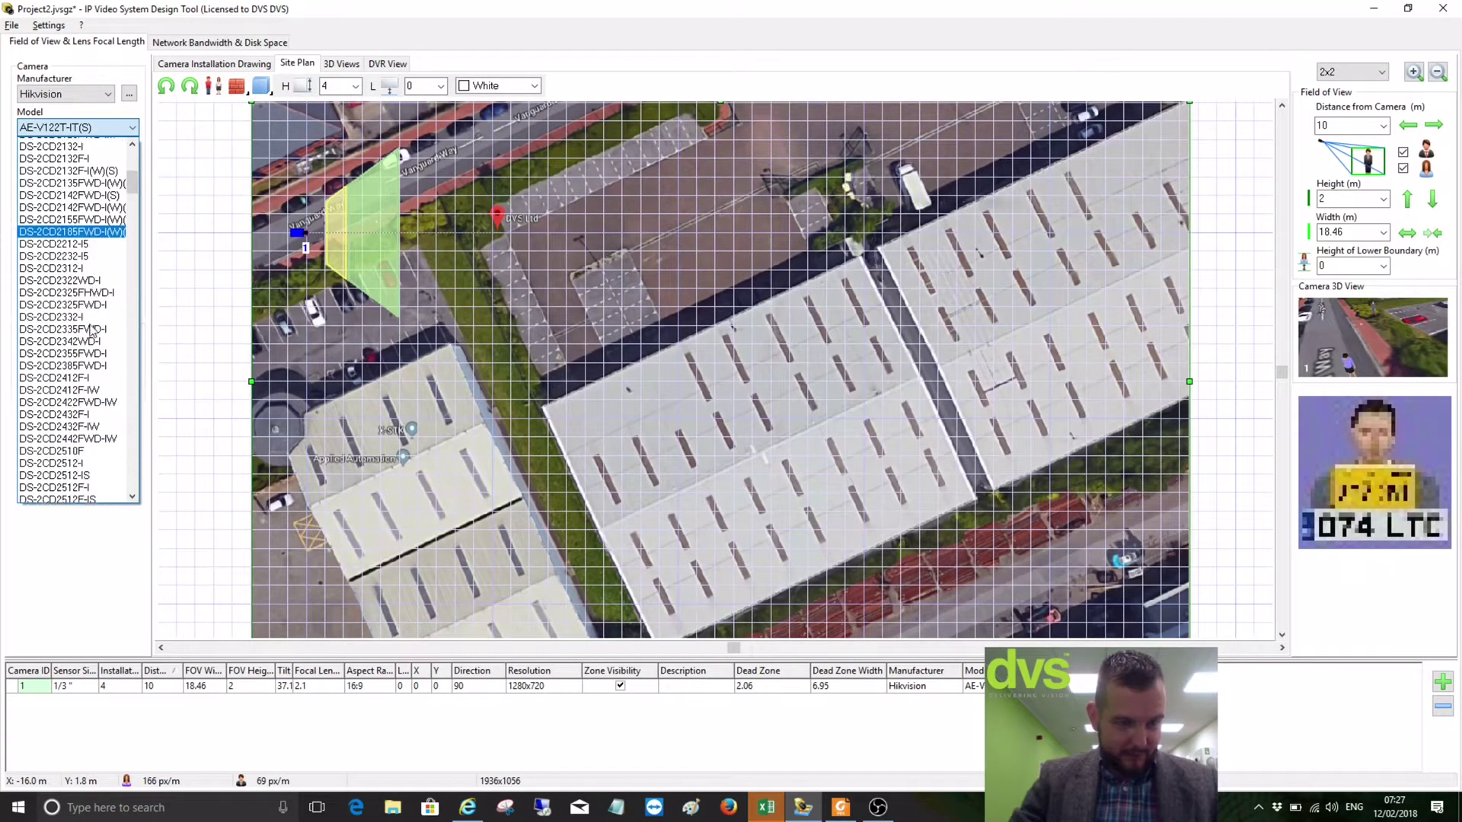
pyautogui.scroll(-4, 91, 329)
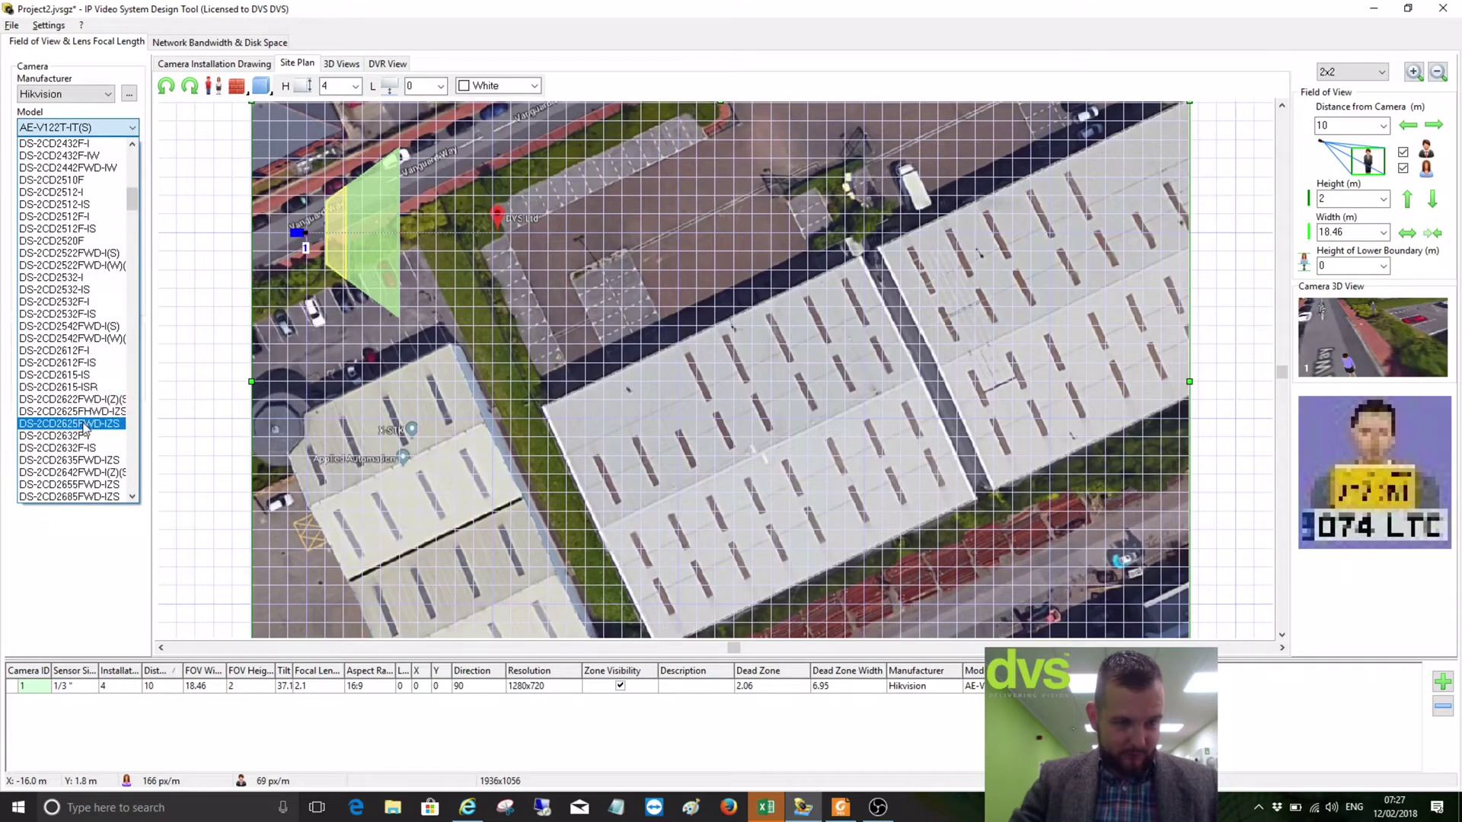
pyautogui.scroll(-2, 91, 440)
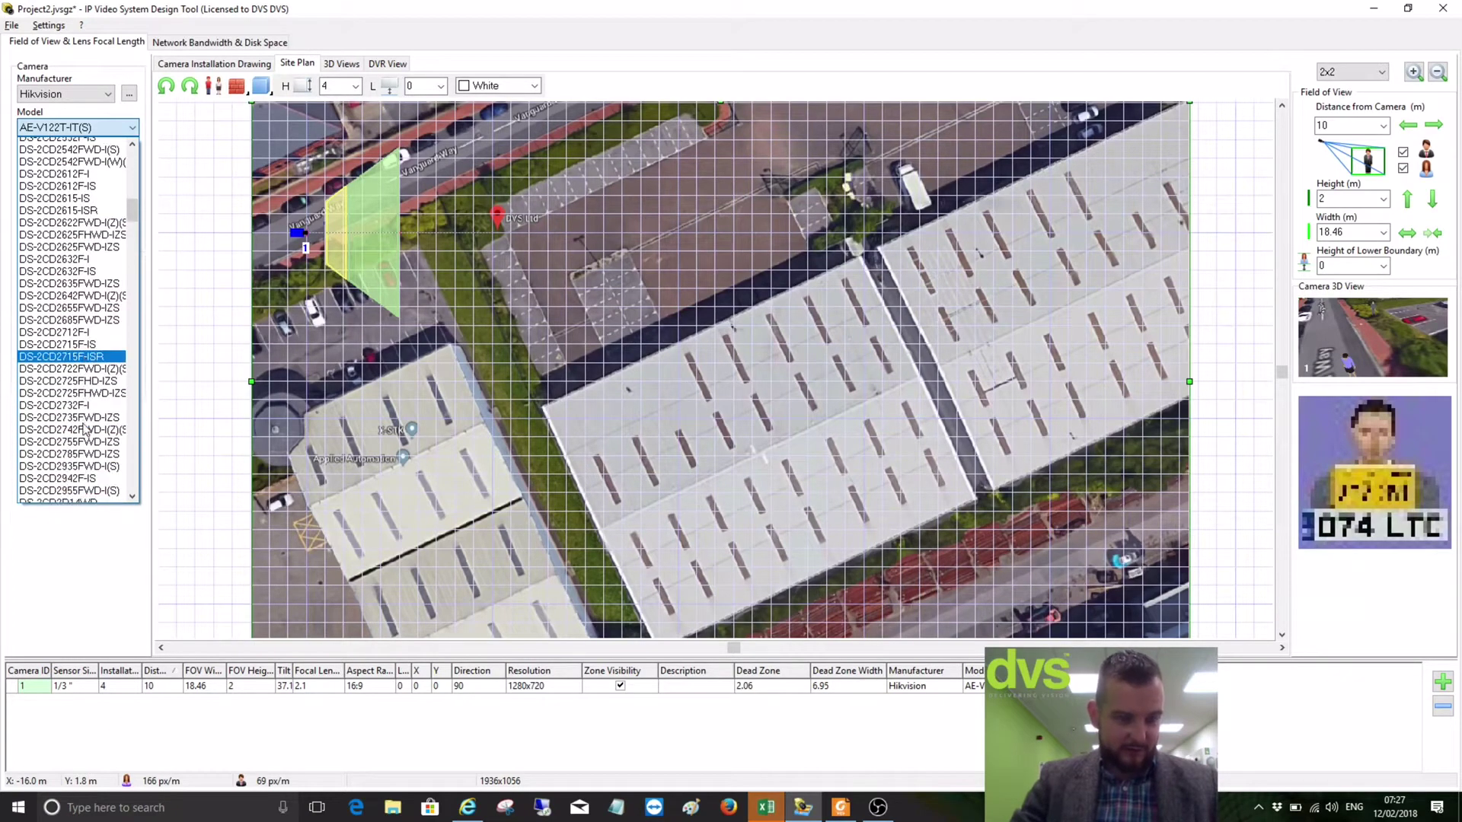
pyautogui.click(97, 449)
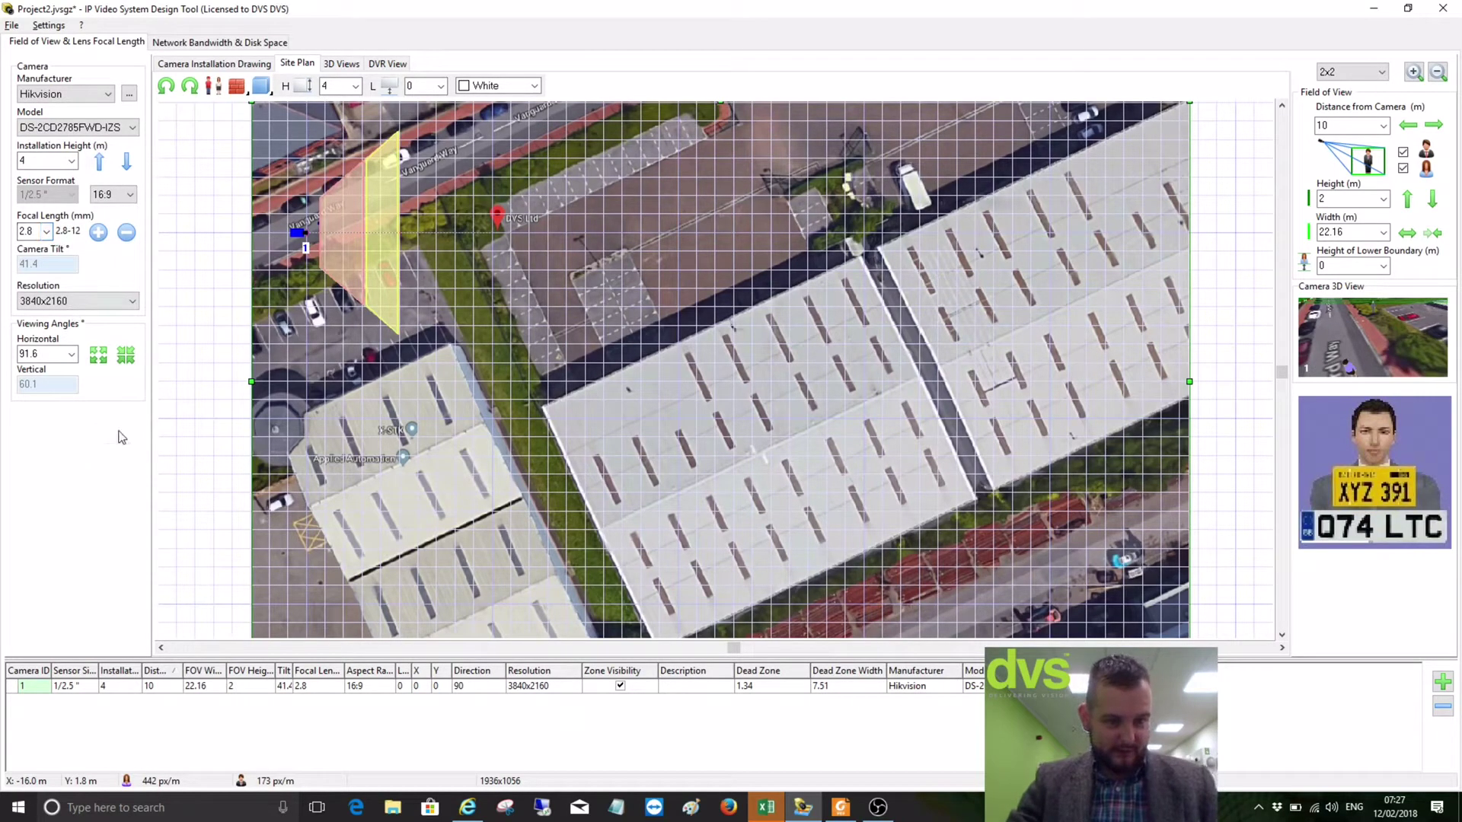
# Lock the background image in place, then put camera 1 on the building's corner by the grass strip, aimed about 19.9 m across the car park
pyautogui.moveTo(293, 234)
pyautogui.mouseDown()
pyautogui.moveTo(341, 272)
pyautogui.moveTo(277, 230)
pyautogui.mouseUp()
pyautogui.rightClick(500, 311)
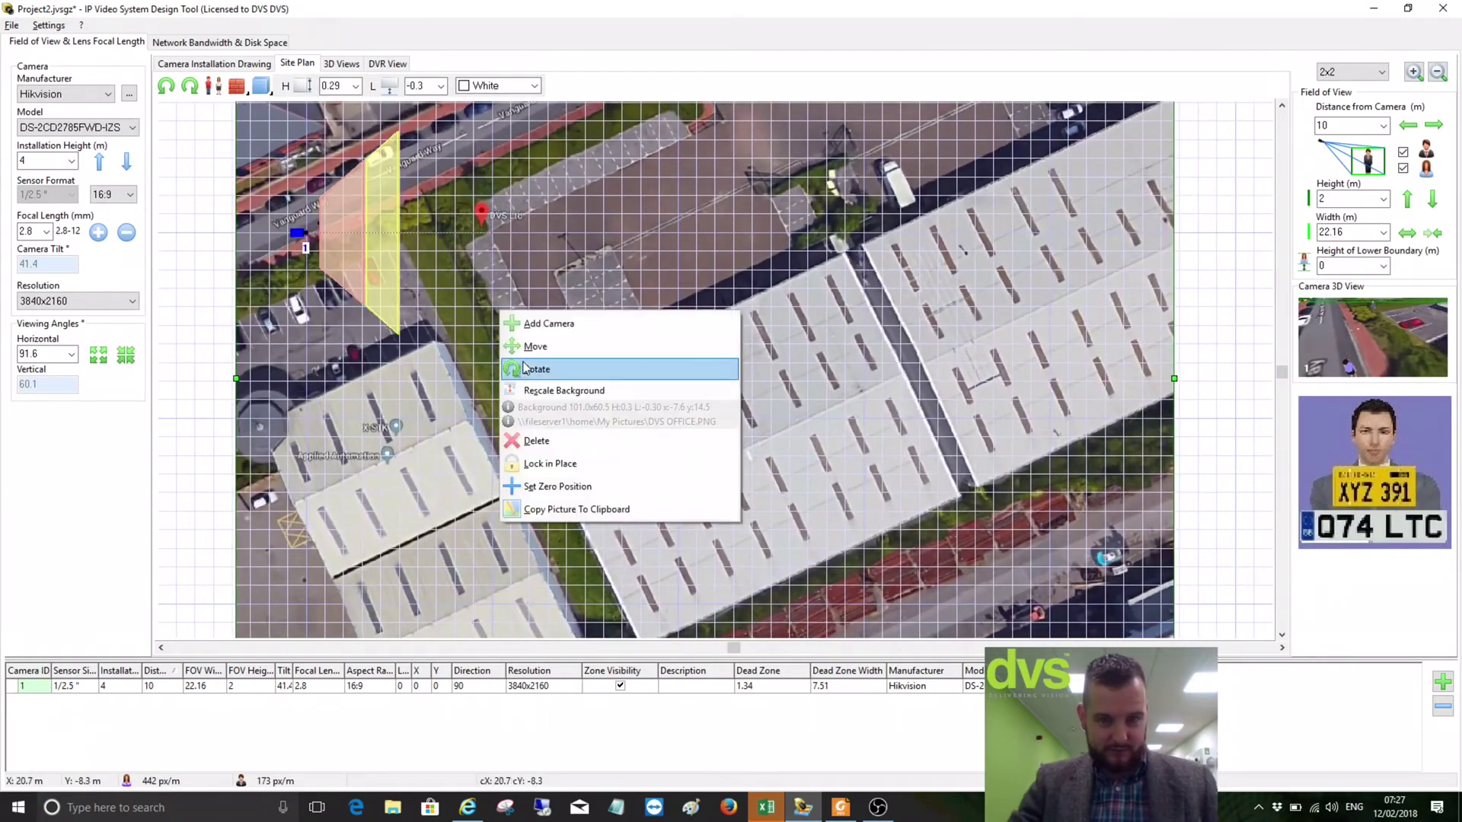
pyautogui.click(552, 465)
pyautogui.moveTo(294, 237); pyautogui.dragTo(583, 224)
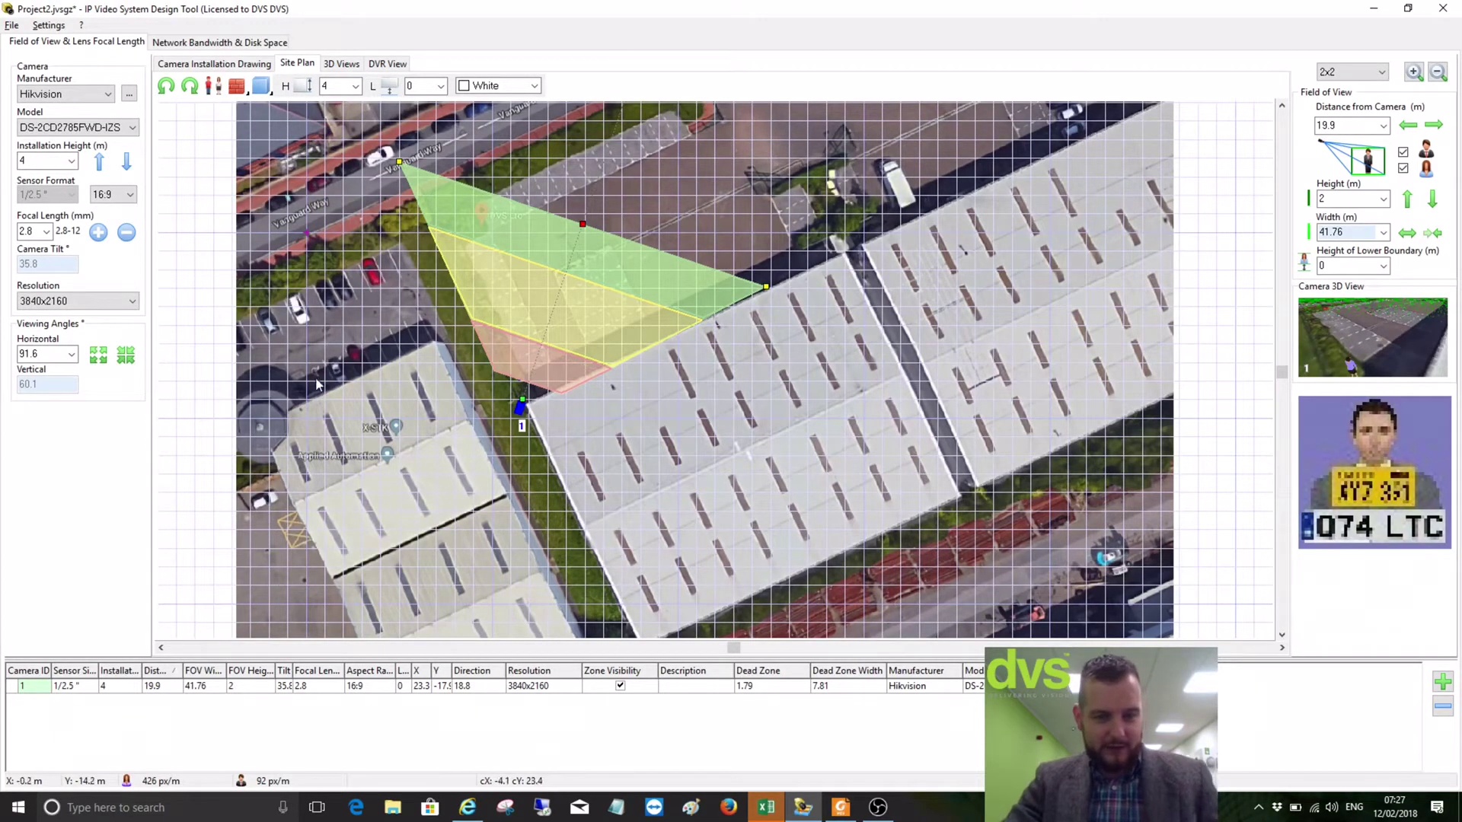
# Duplicate camera 1 from its line in the camera table
pyautogui.rightClick(522, 409)
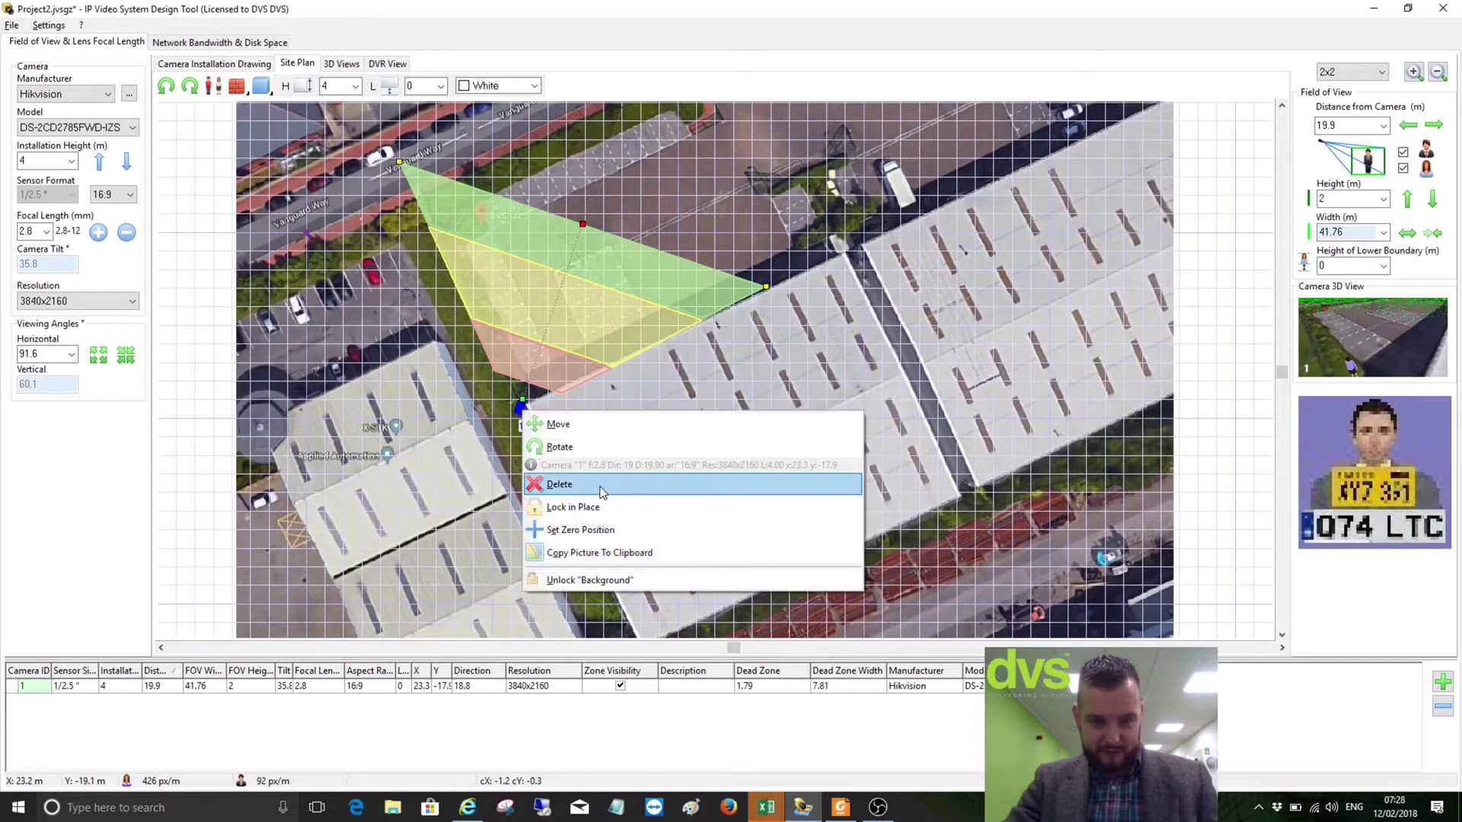
pyautogui.click(527, 283)
pyautogui.click(358, 687)
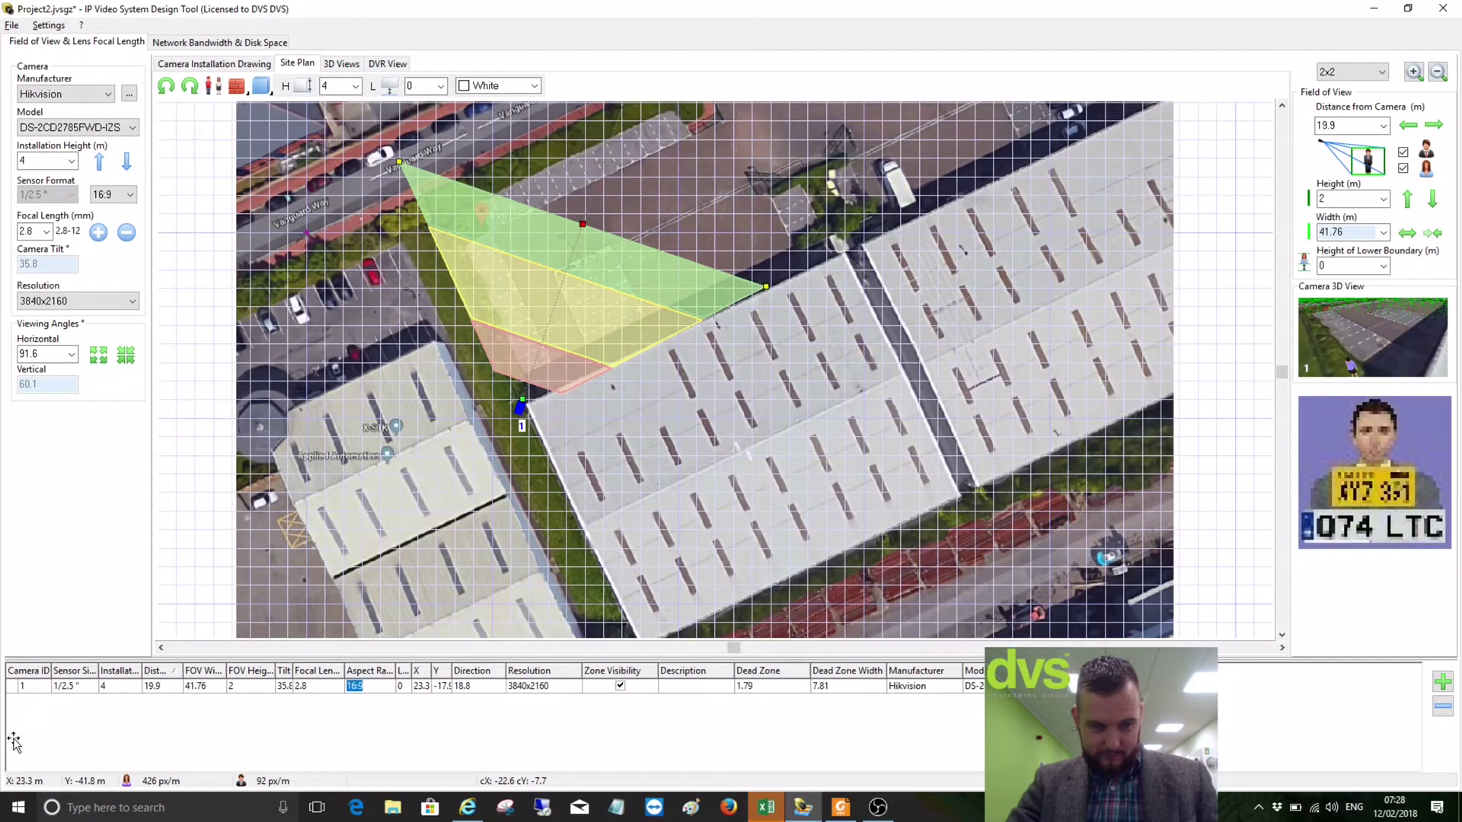
pyautogui.rightClick(37, 689)
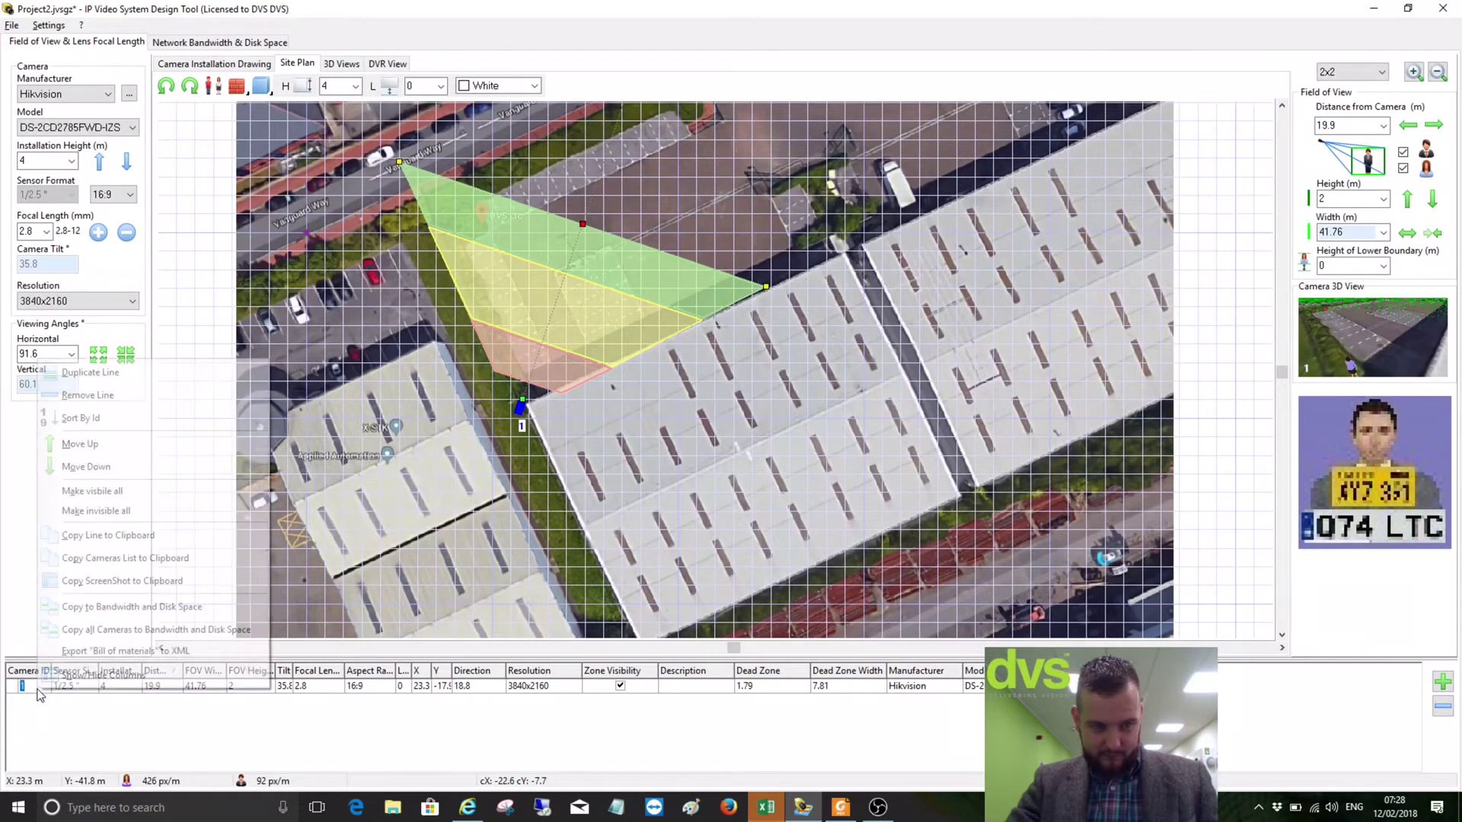
pyautogui.click(135, 369)
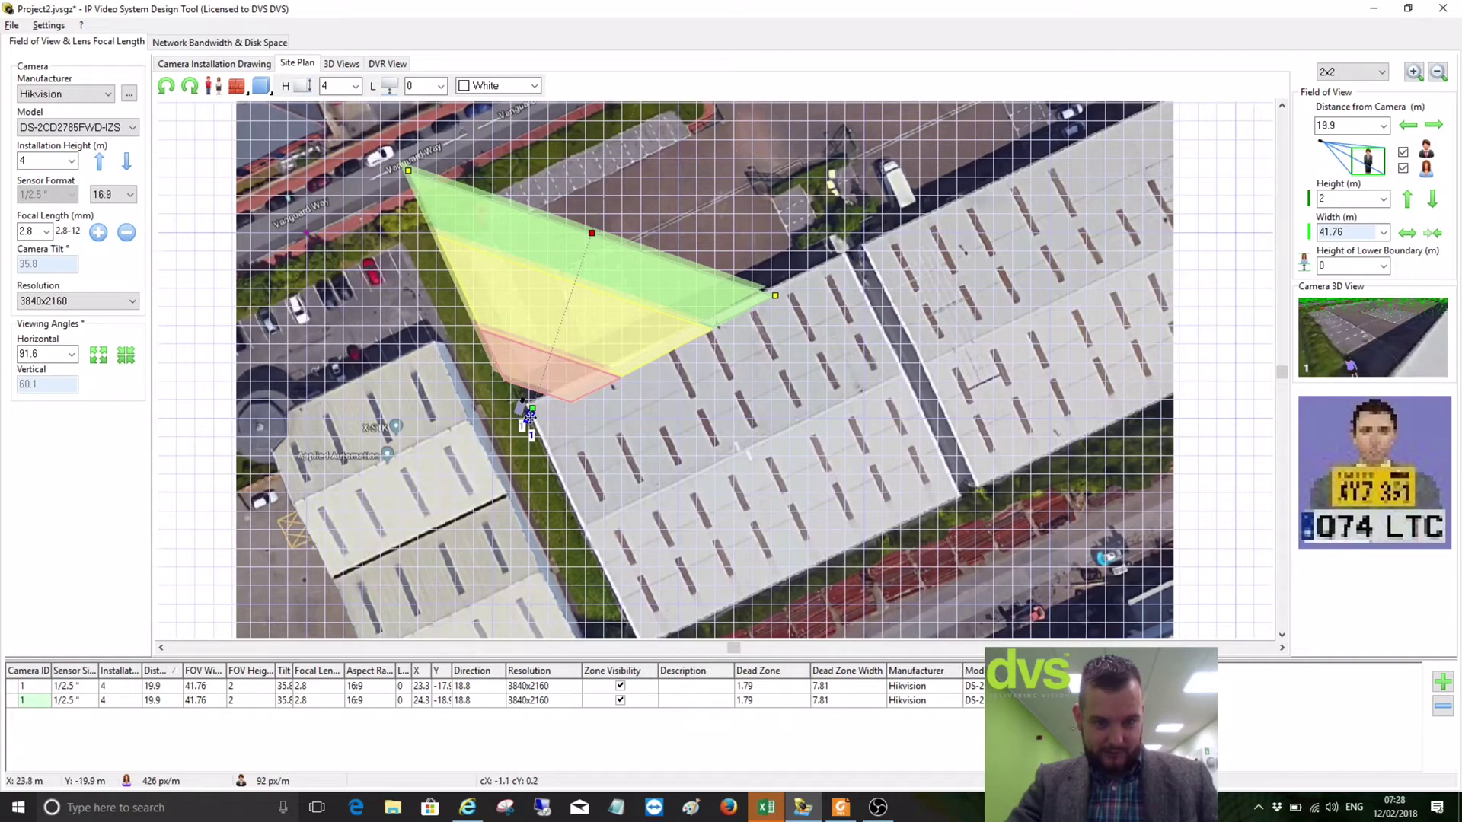
# Move the duplicate camera to the opposite end of the building edge and aim it about 23.6 m back across the car park
pyautogui.moveTo(525, 417); pyautogui.dragTo(695, 329)
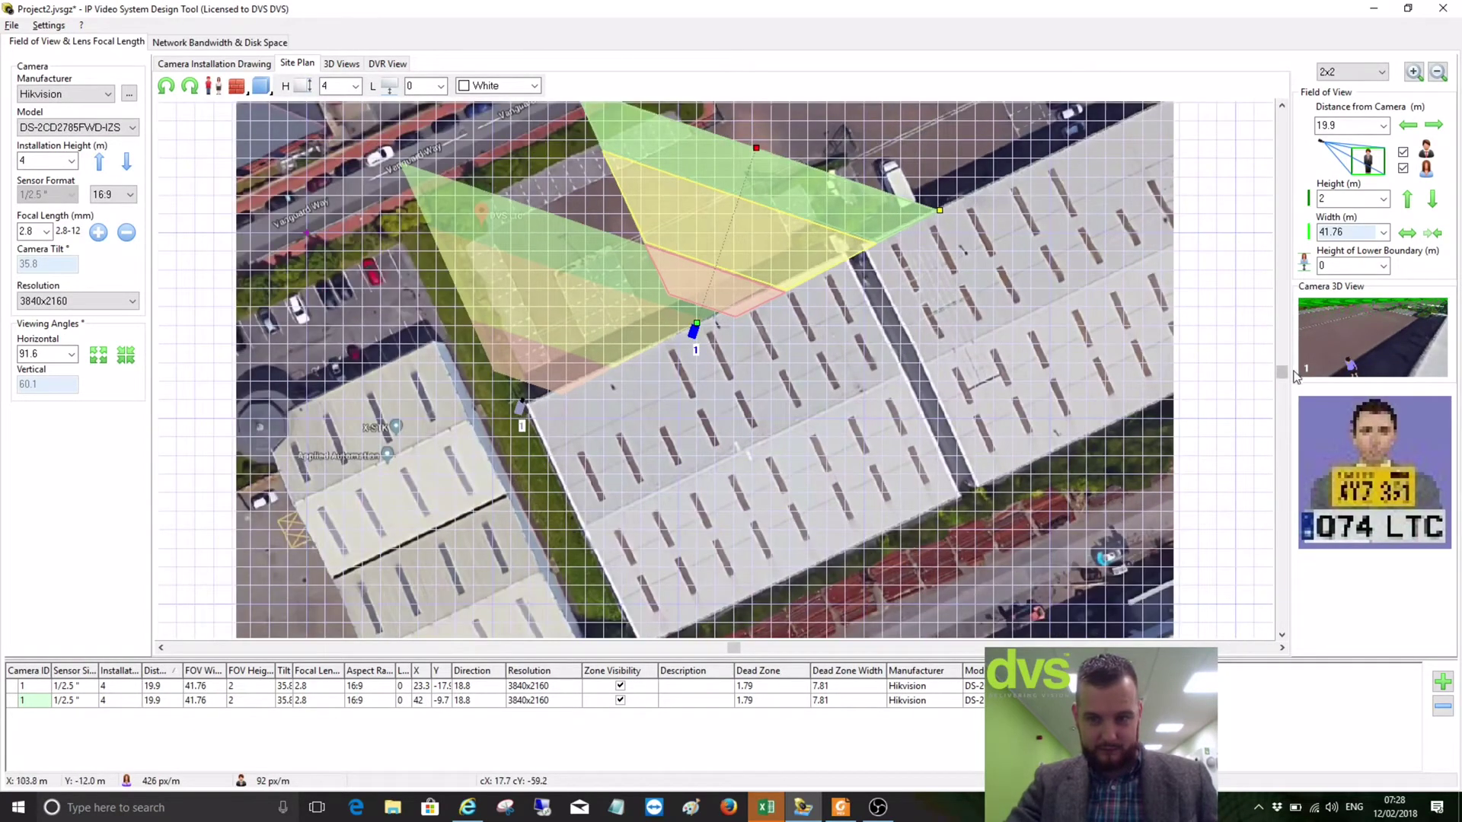
pyautogui.scroll(1, 1289, 377)
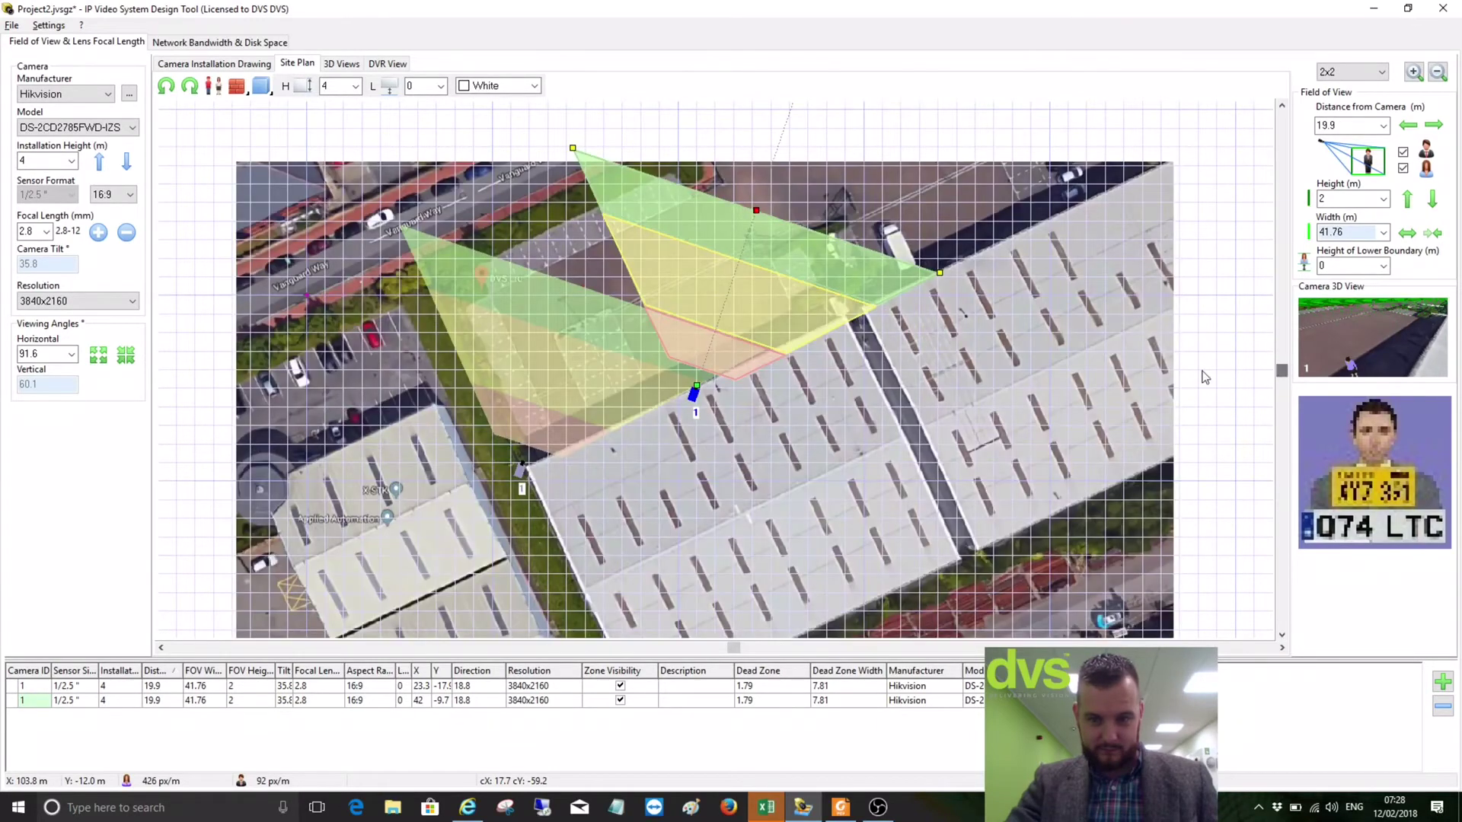
pyautogui.moveTo(695, 393); pyautogui.dragTo(786, 372)
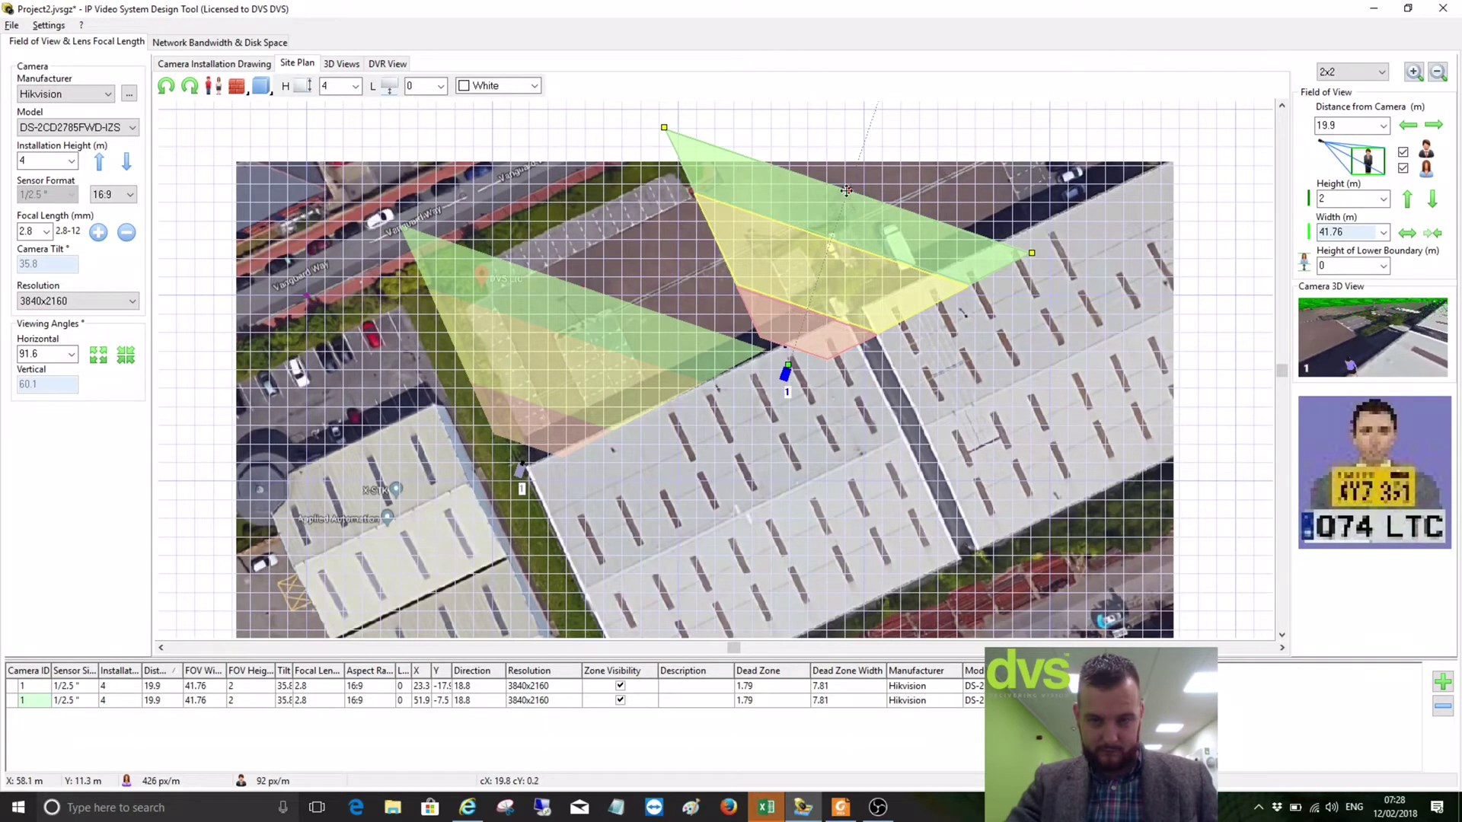
pyautogui.moveTo(846, 190); pyautogui.dragTo(591, 284)
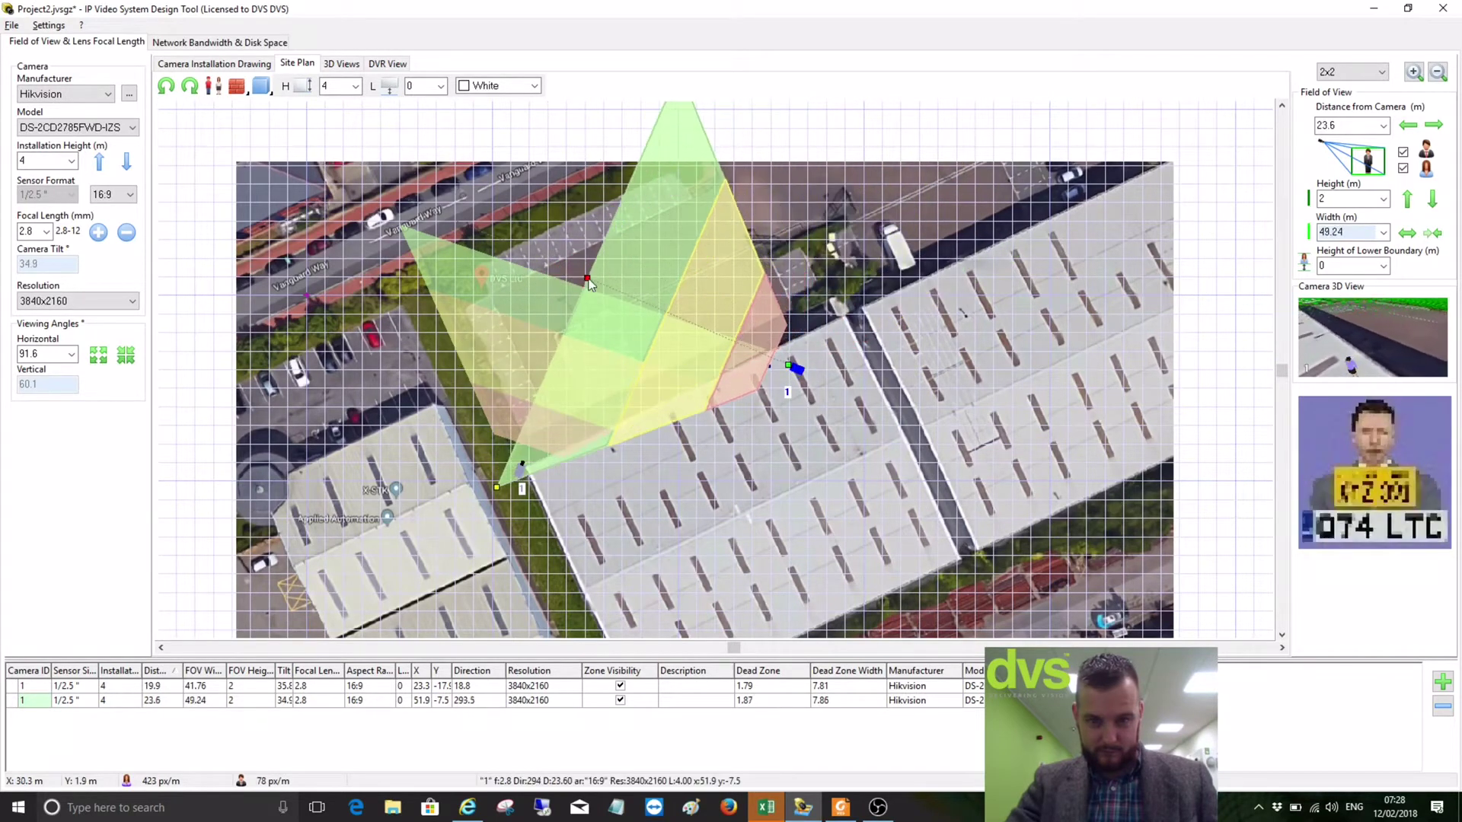
pyautogui.moveTo(796, 369); pyautogui.dragTo(836, 309)
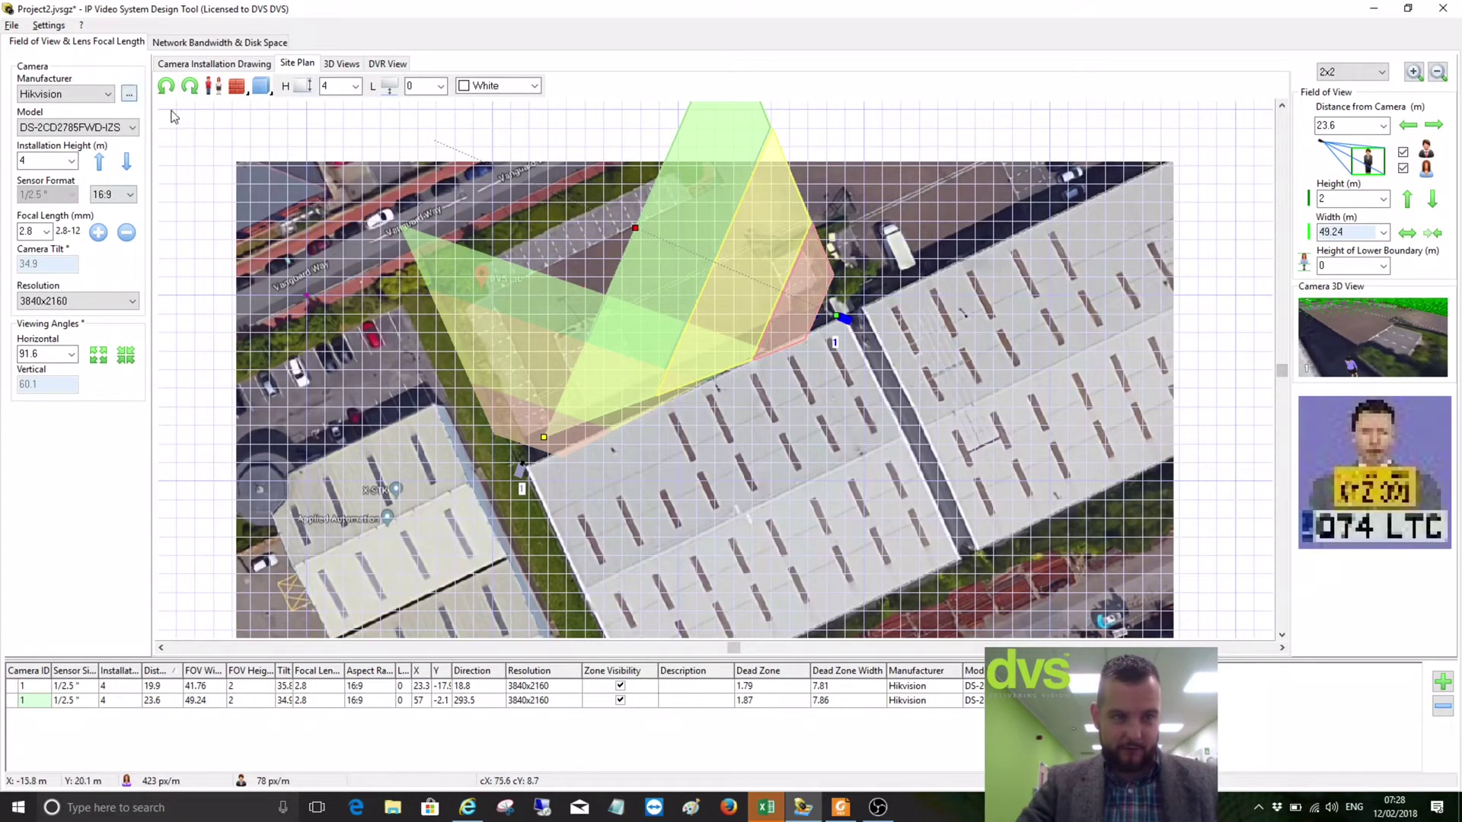
# Draw a wall along the building edge facing the car park, from the first camera to the duplicate camera
pyautogui.click(237, 85)
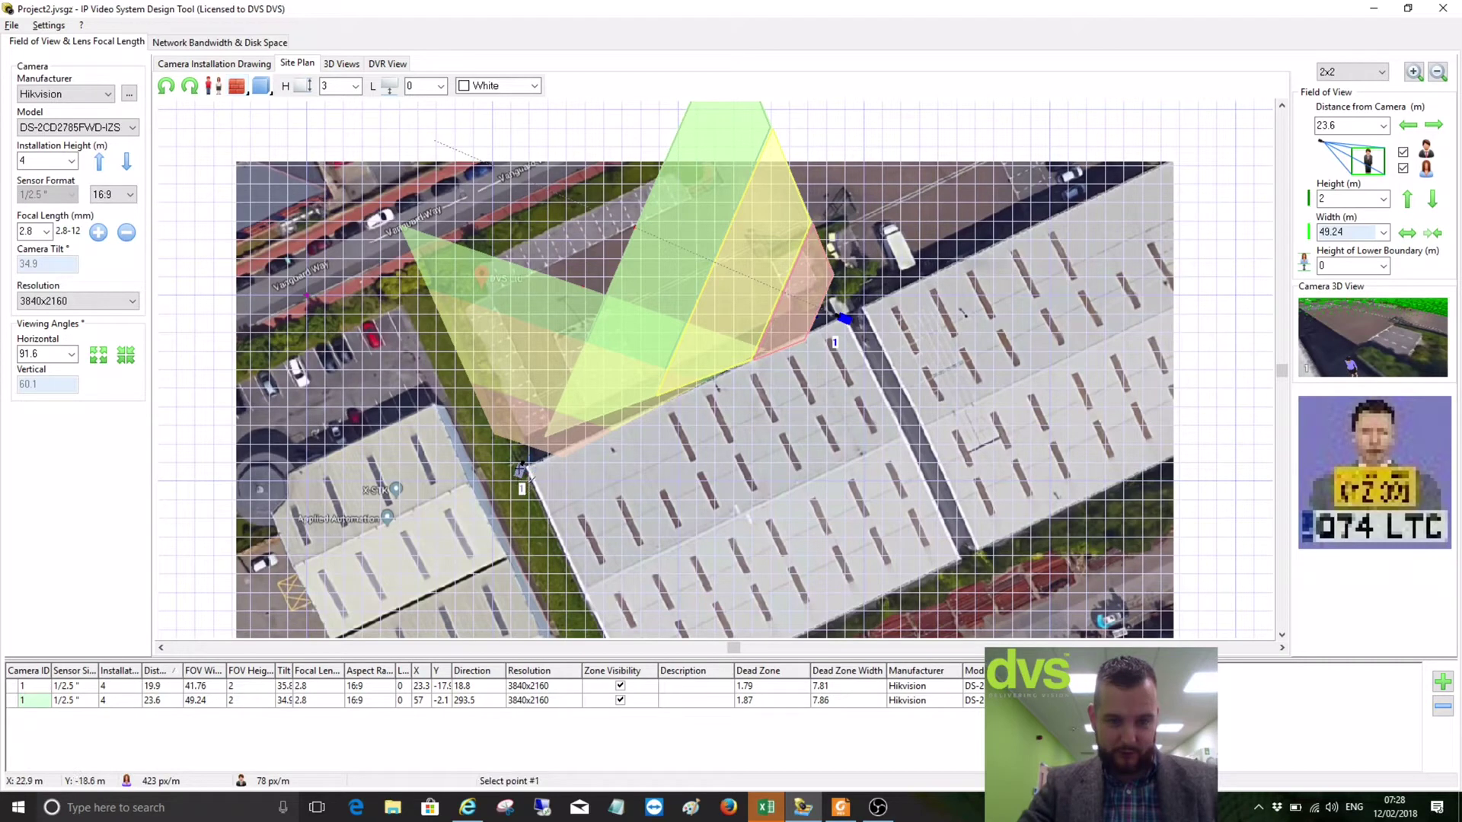
pyautogui.click(525, 470)
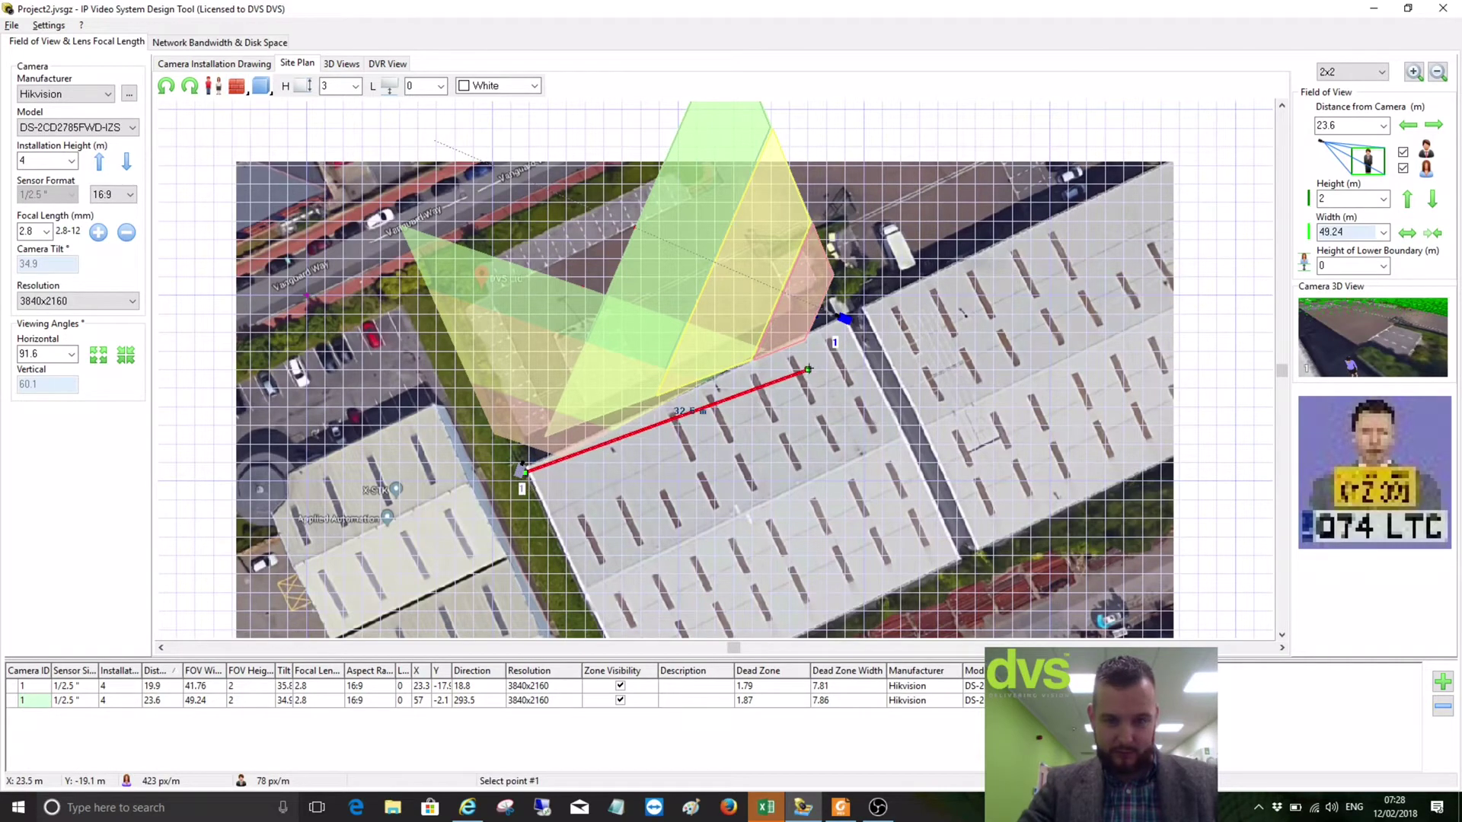
pyautogui.click(844, 322)
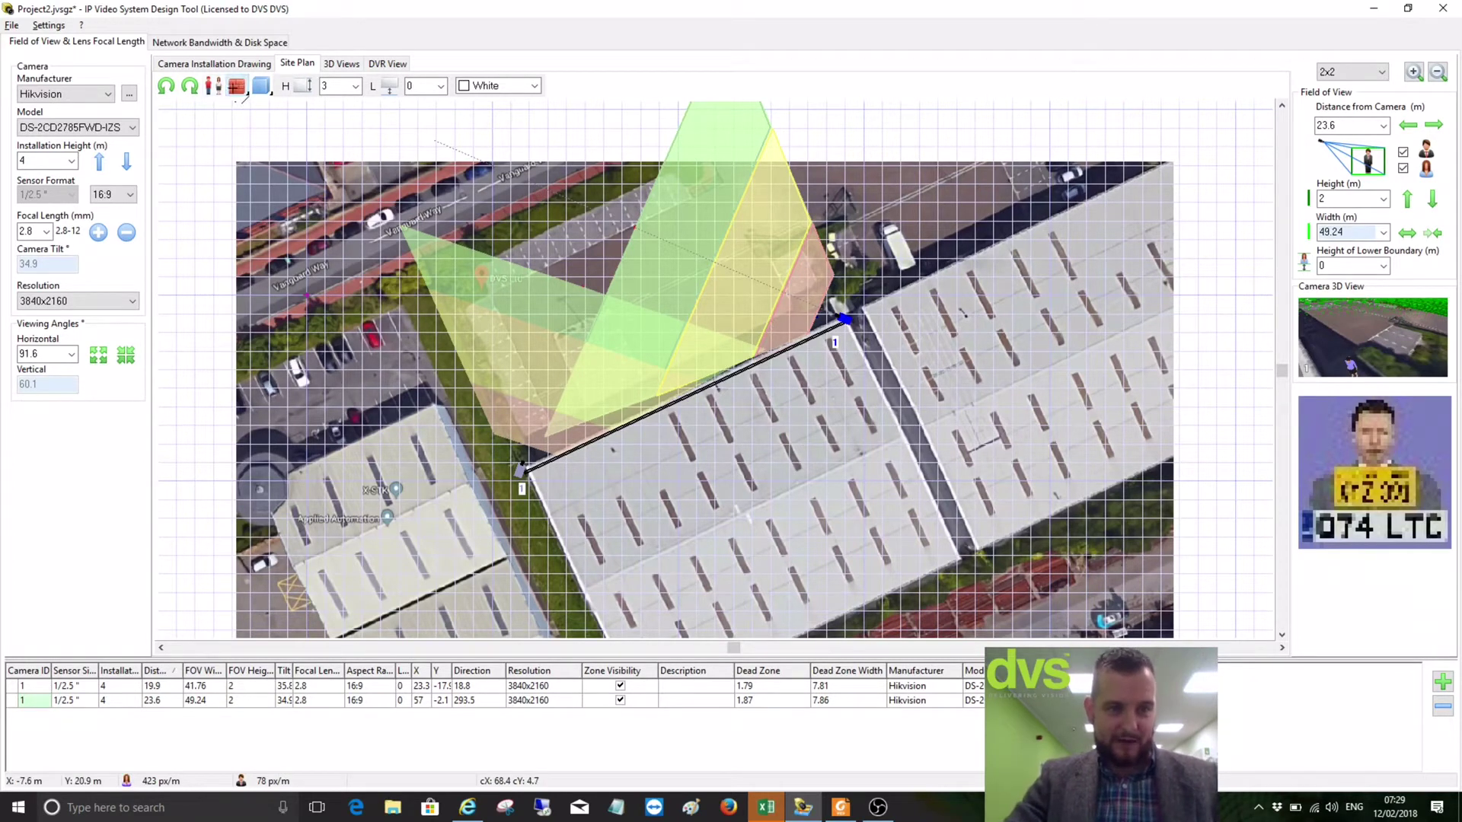
# Look through the available wall types, then place a person model in the car park within the duplicate camera's view
pyautogui.click(244, 94)
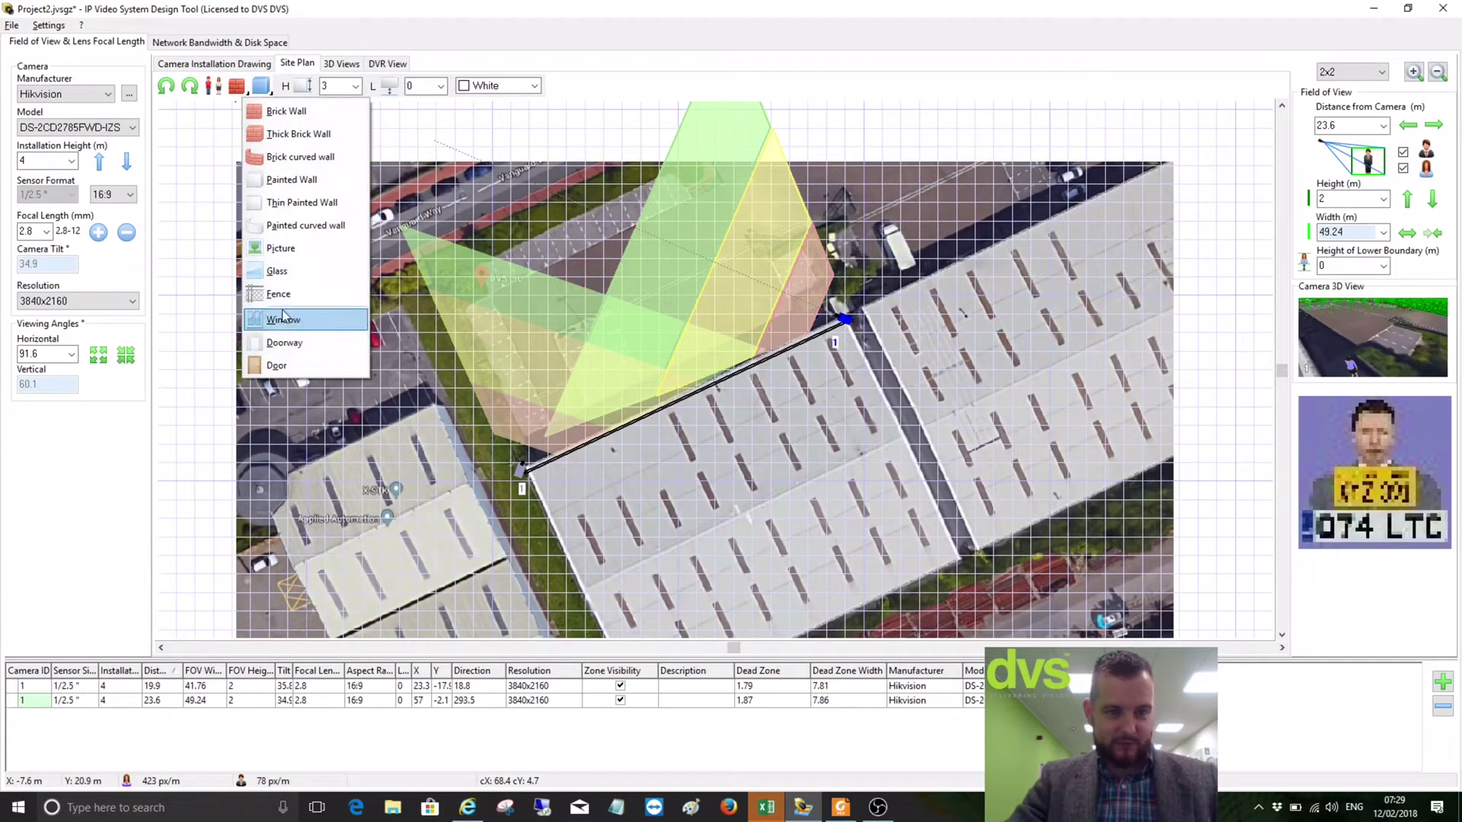
pyautogui.click(199, 154)
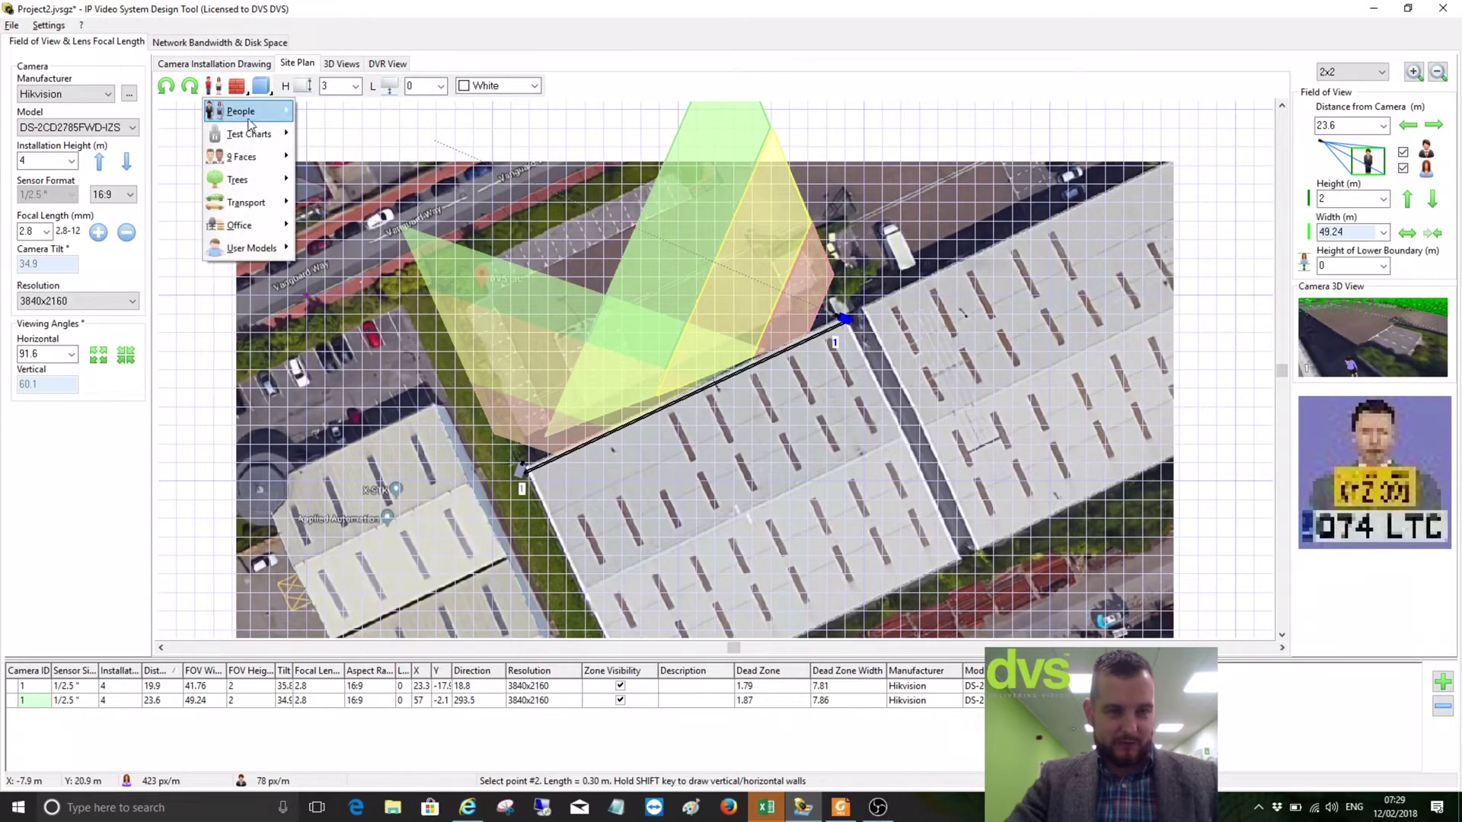
pyautogui.moveTo(243, 111)
pyautogui.click(361, 158)
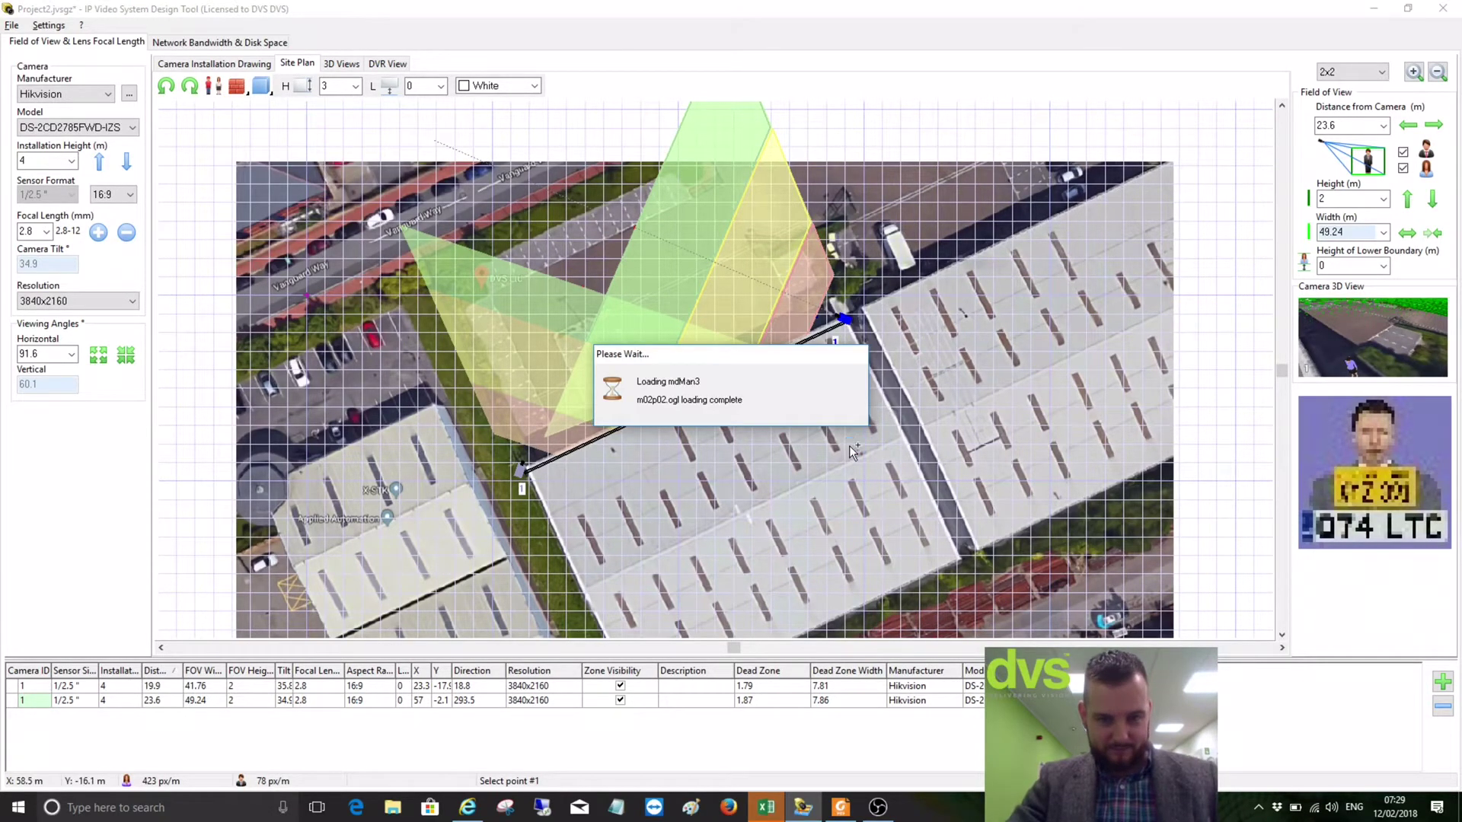
pyautogui.click(662, 307)
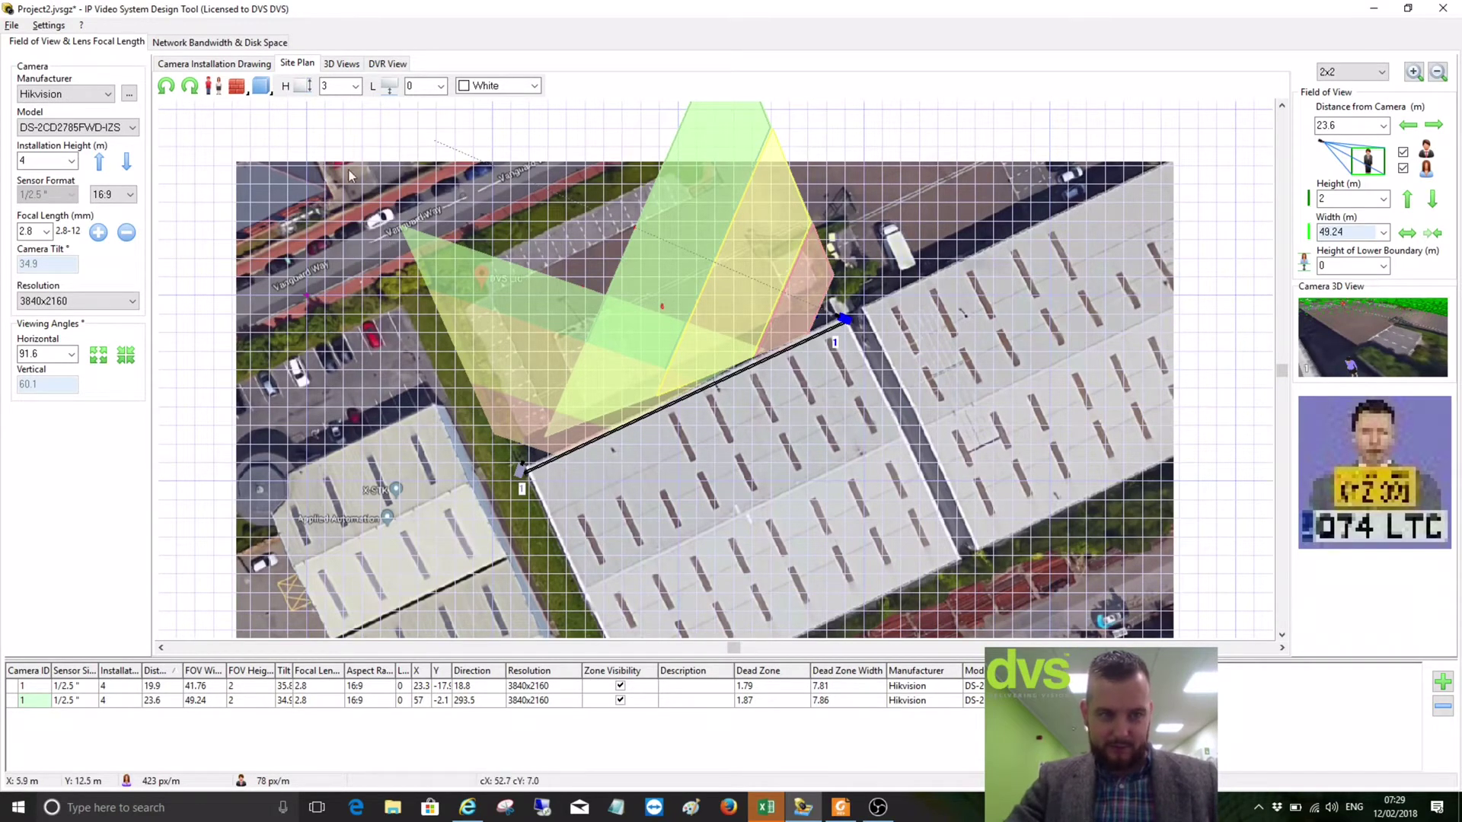
# Place an SUV model in the car park where the two cameras' views overlap, near the wall
pyautogui.click(213, 89)
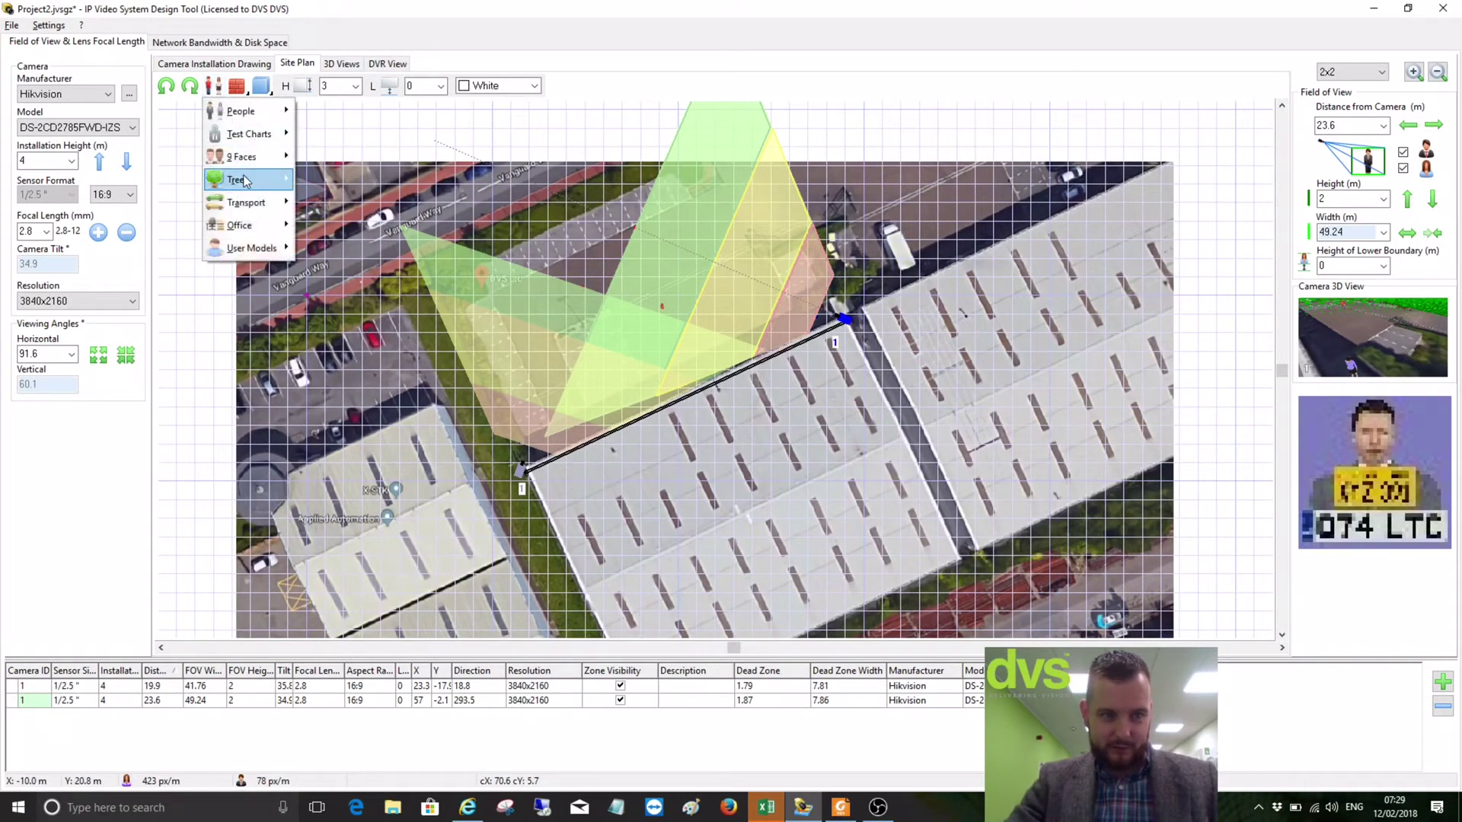
pyautogui.moveTo(259, 203)
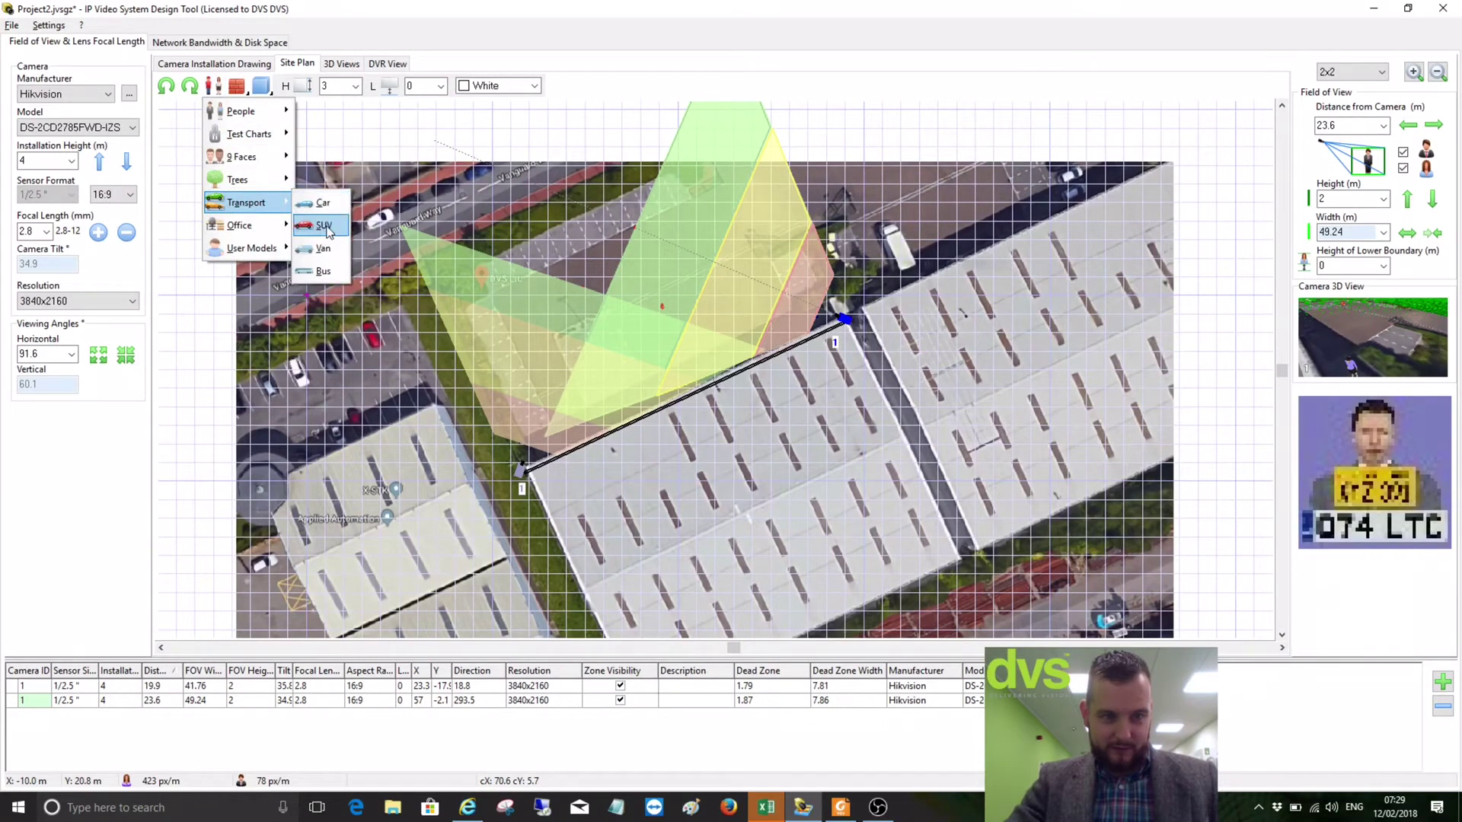
pyautogui.click(323, 227)
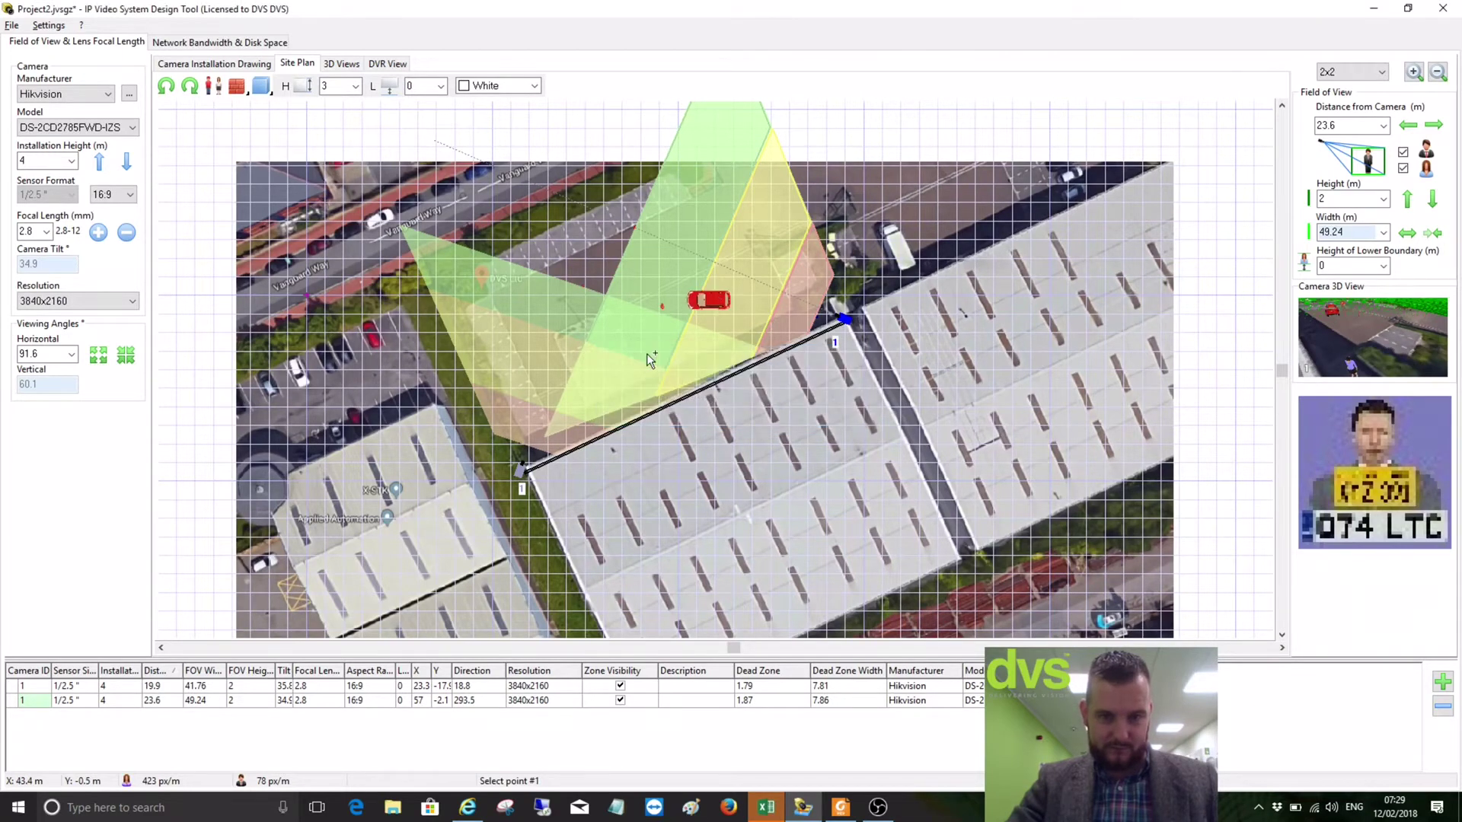
pyautogui.click(596, 380)
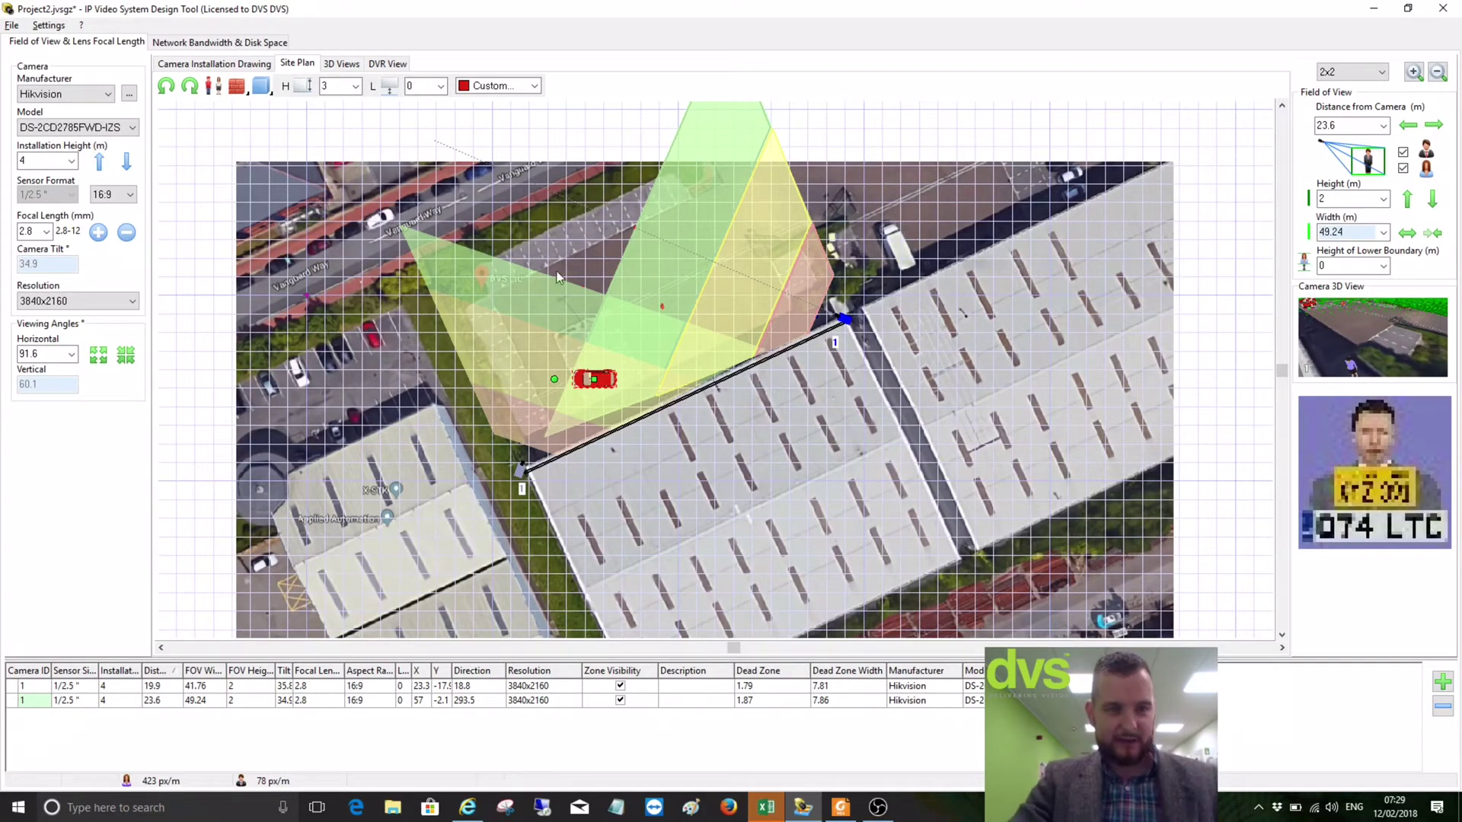
# Review the two cameras in the installation drawing, the 3D view and the DVR view
pyautogui.click(223, 64)
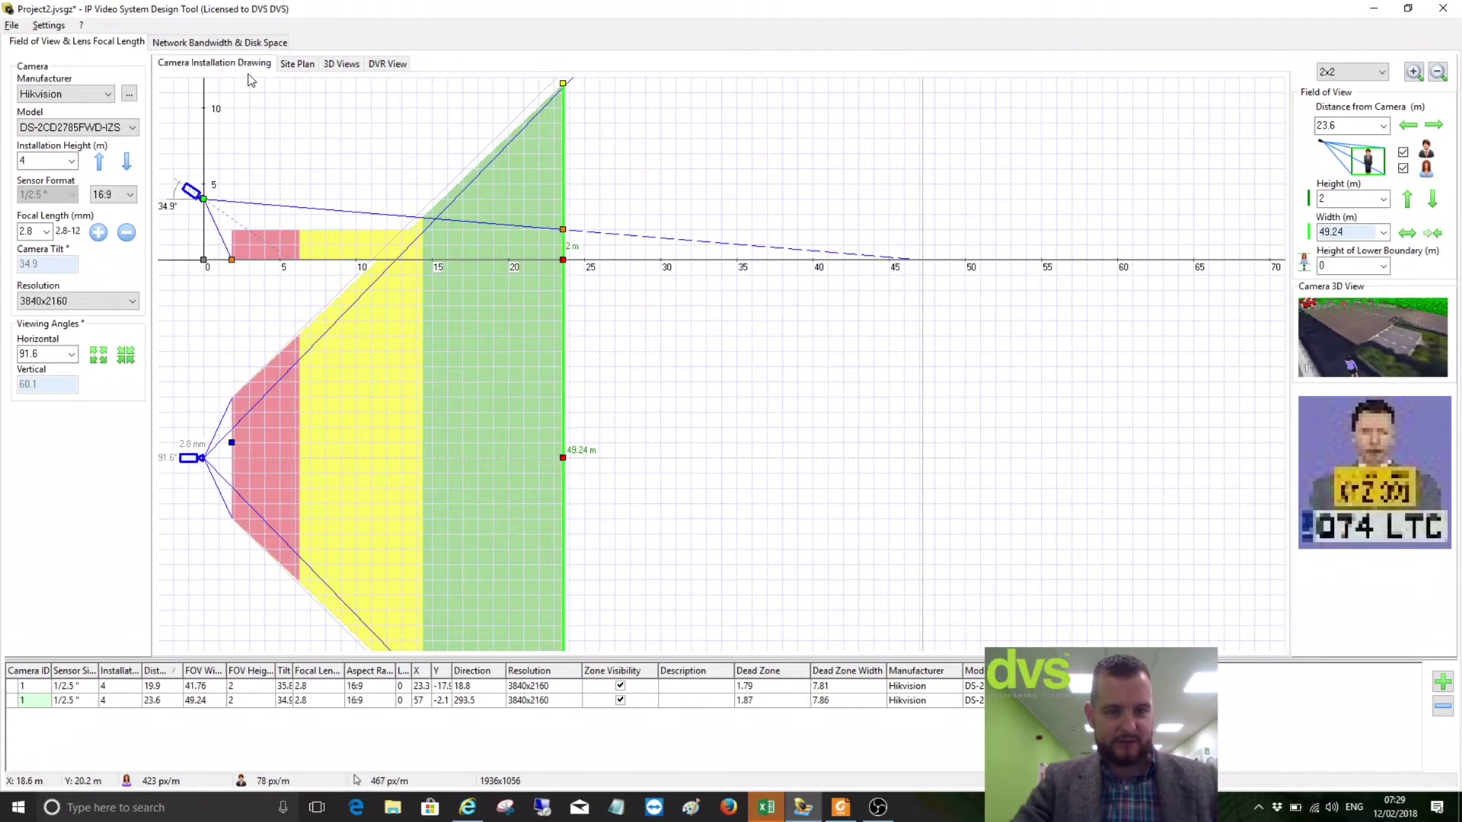
pyautogui.click(297, 65)
pyautogui.click(328, 66)
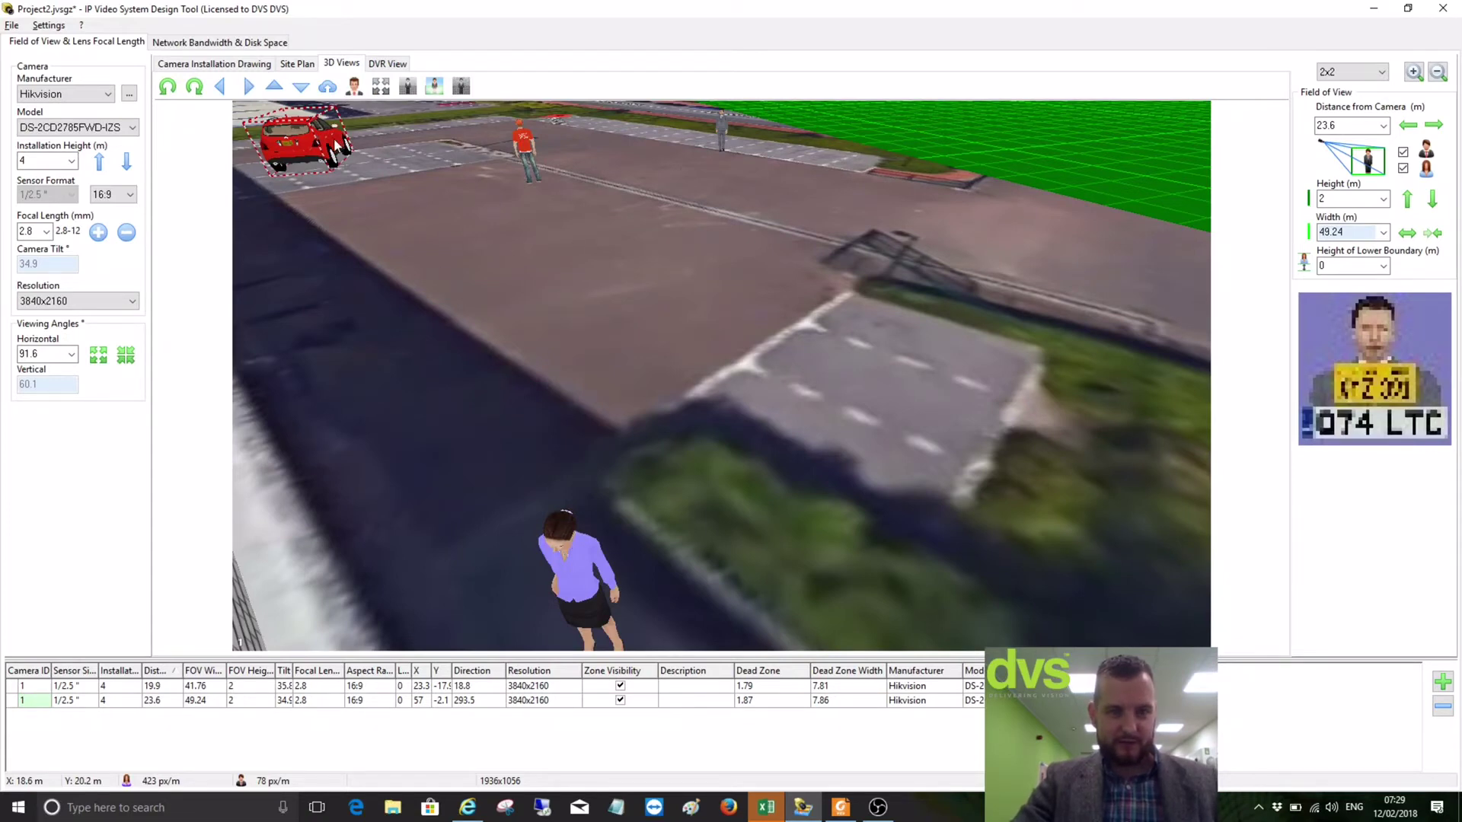
pyautogui.click(387, 64)
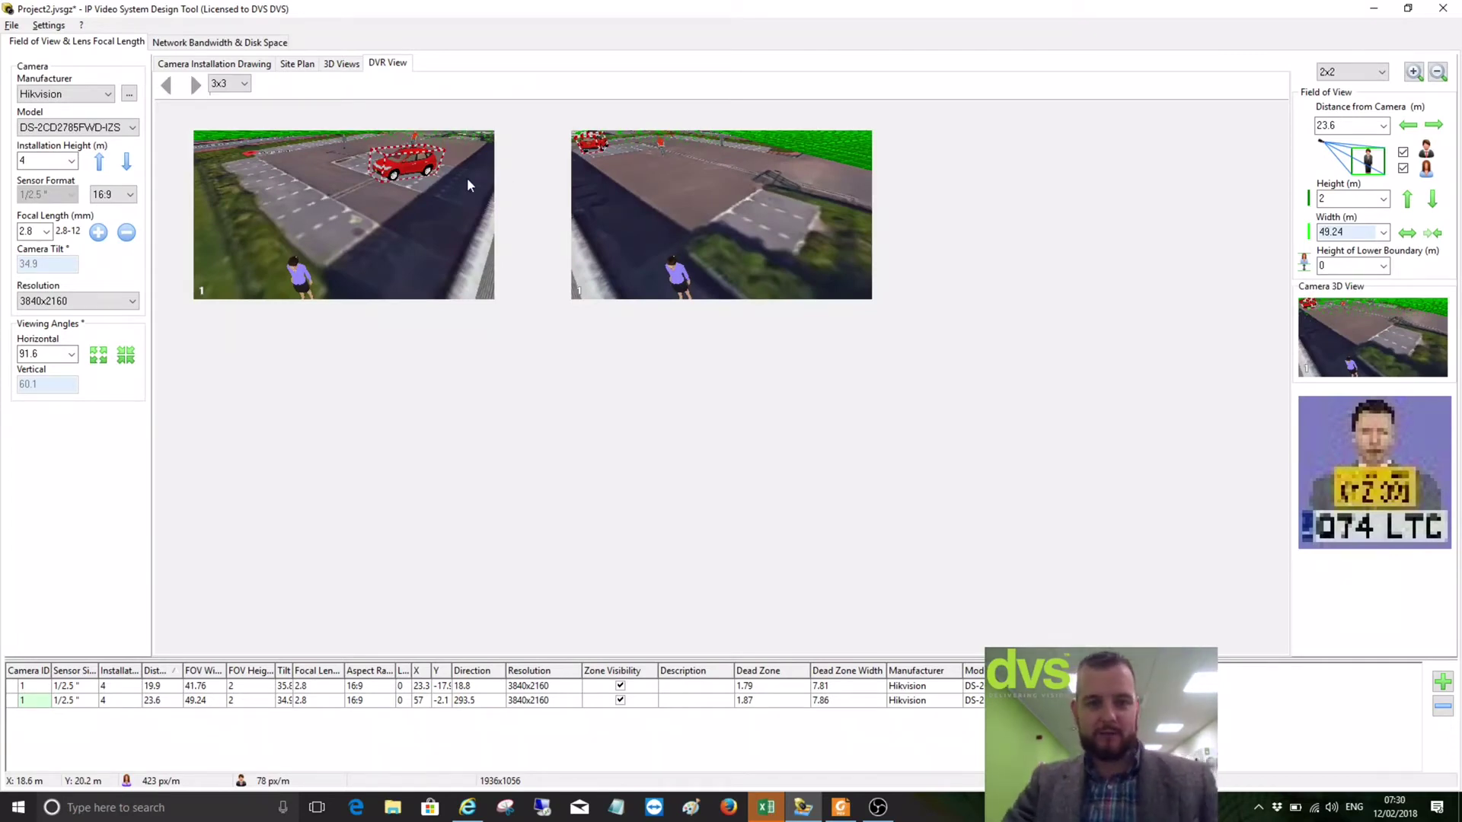
# Look at the network bandwidth and disk space calculation, and return to the camera installation drawing
pyautogui.click(168, 67)
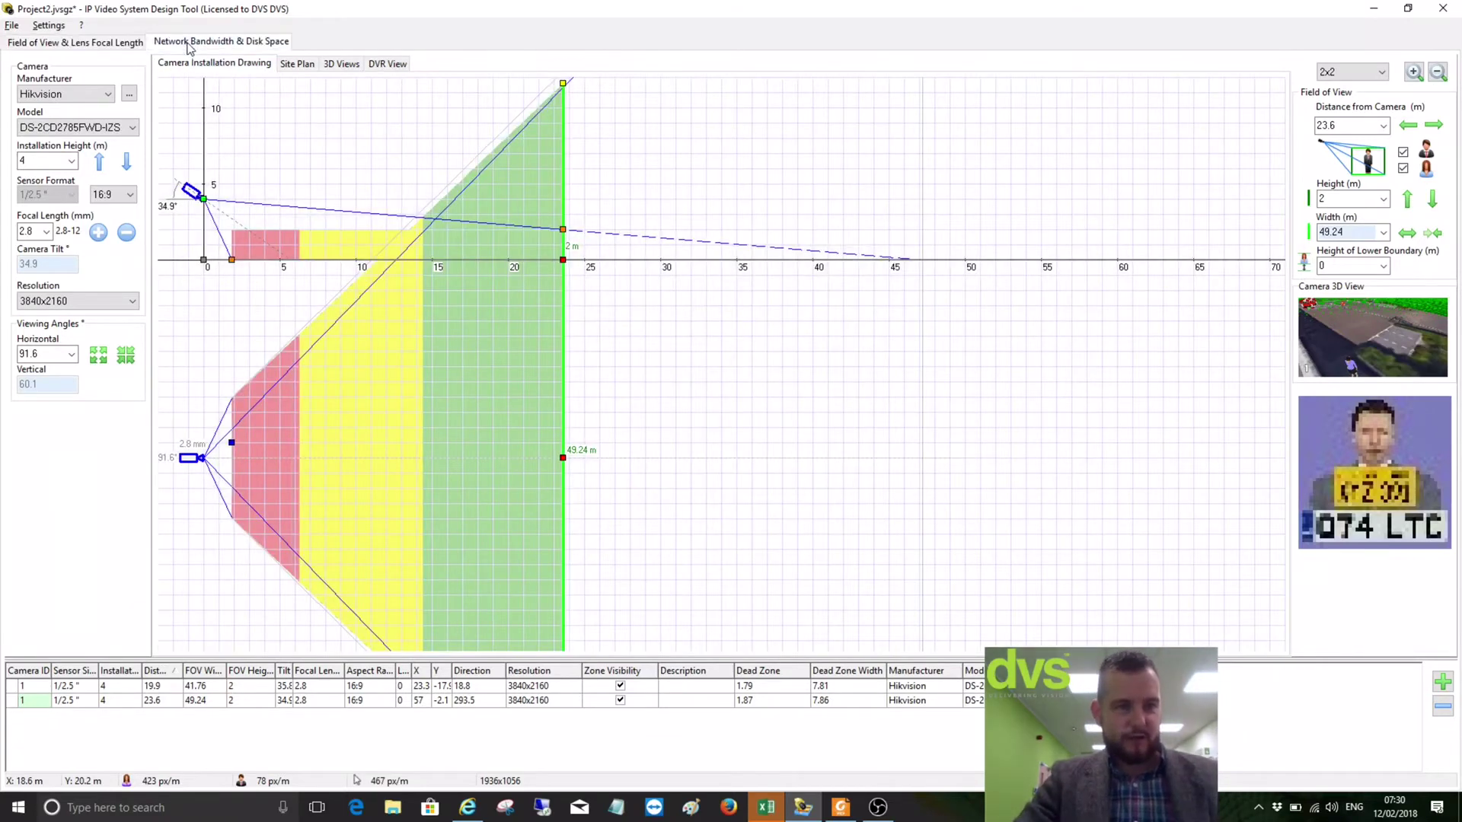
pyautogui.click(191, 43)
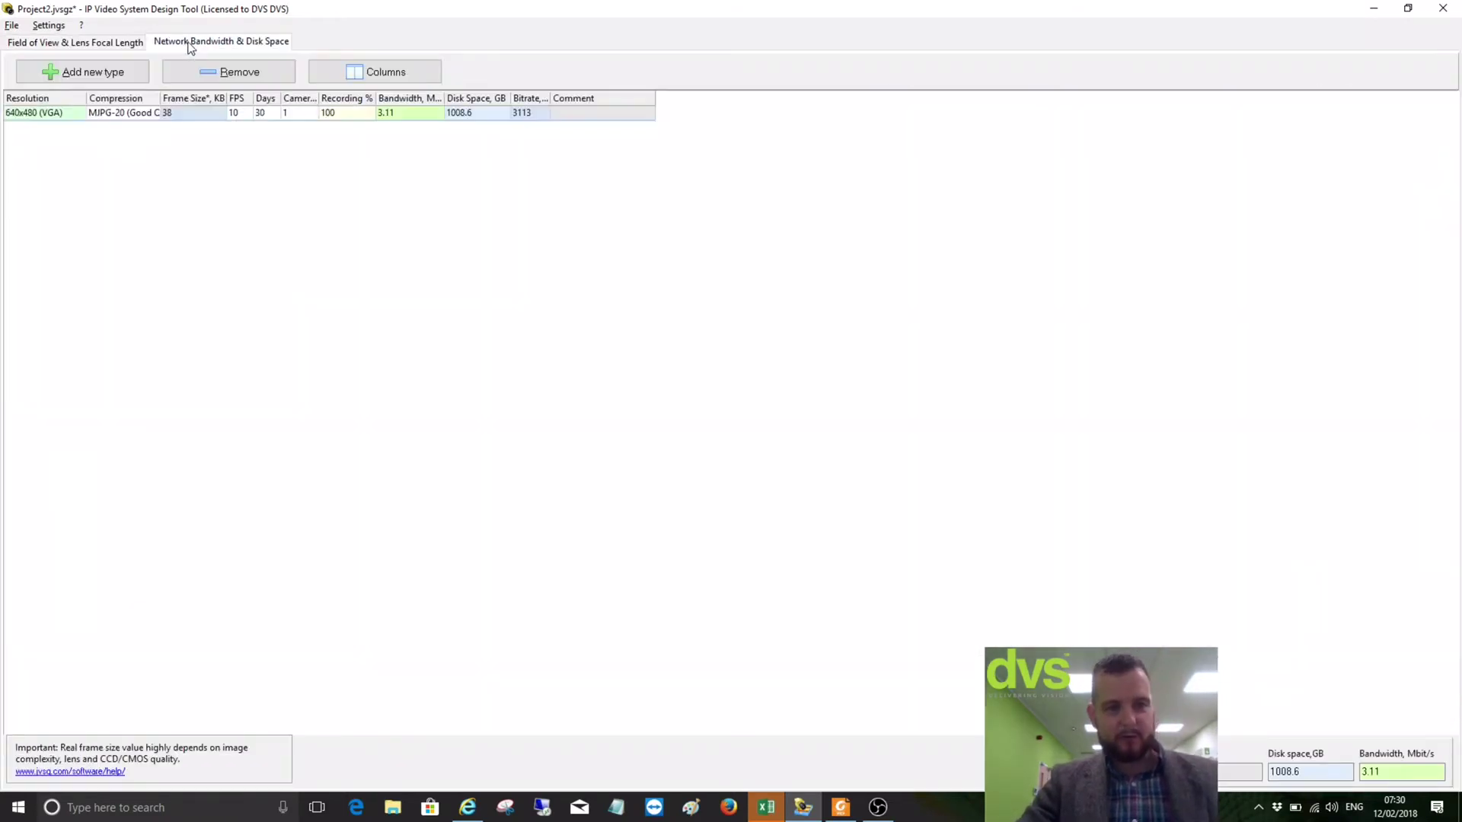
pyautogui.click(115, 44)
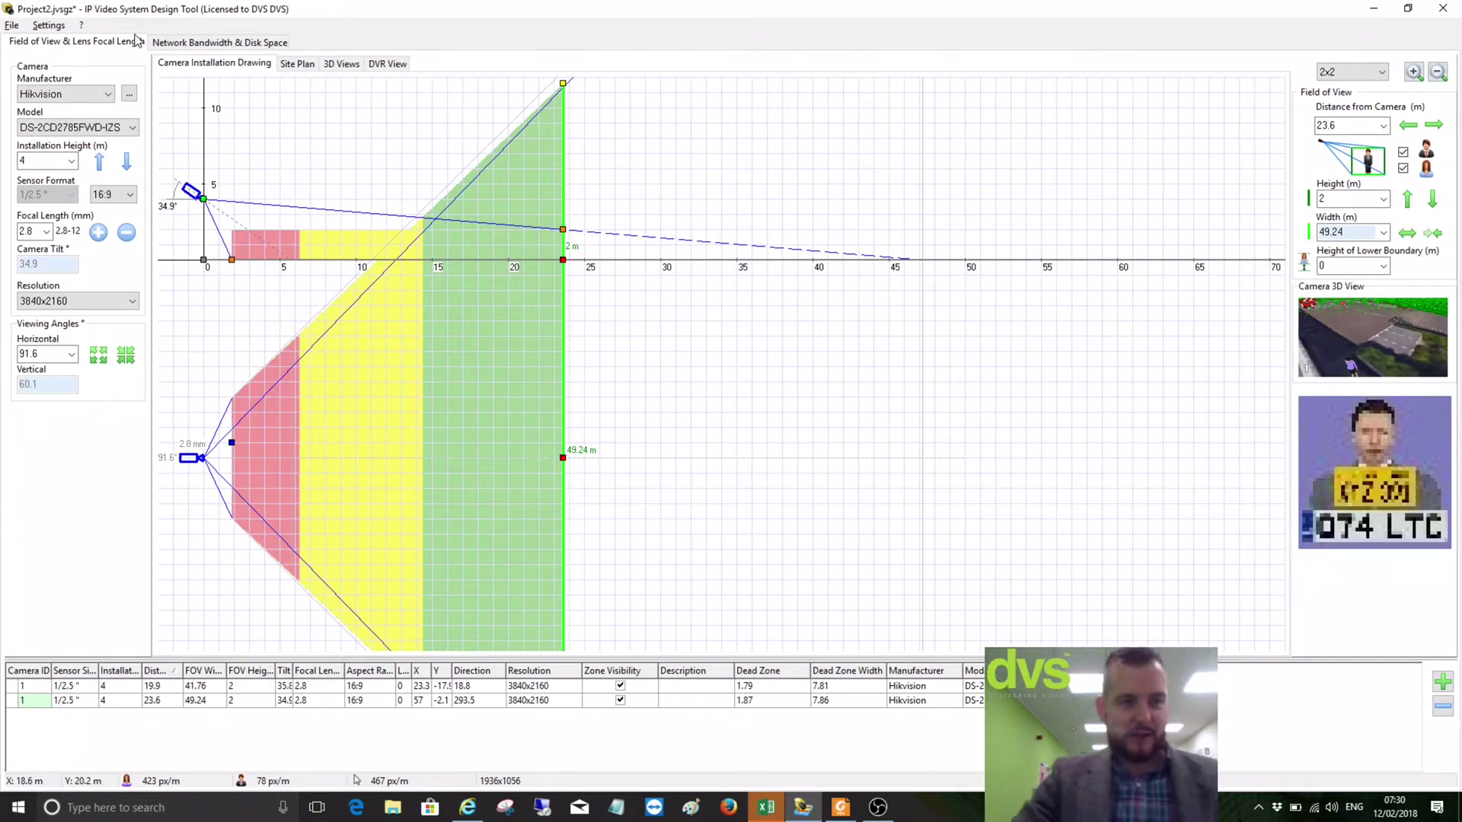
pyautogui.click(12, 25)
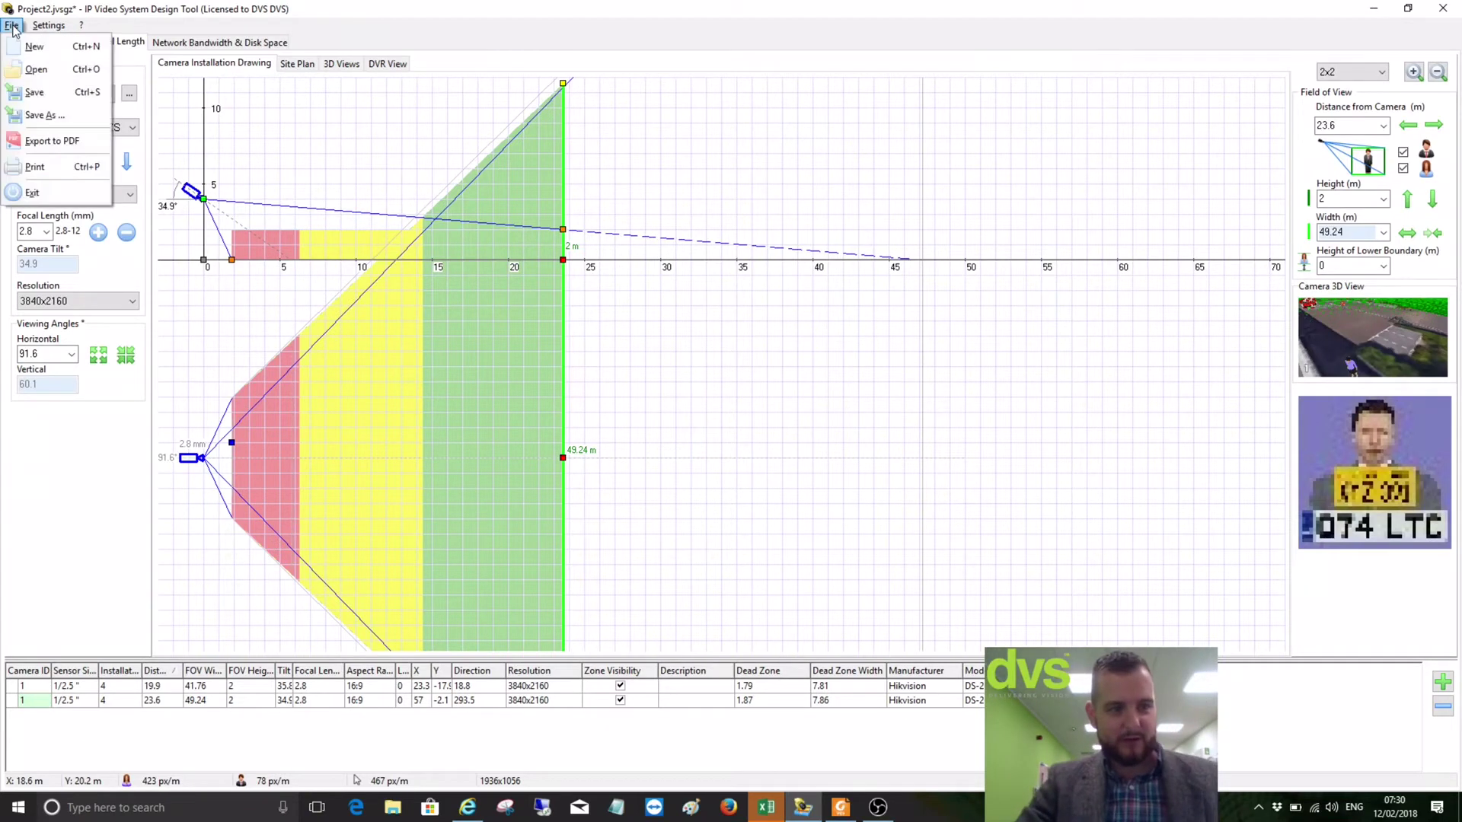
pyautogui.click(34, 92)
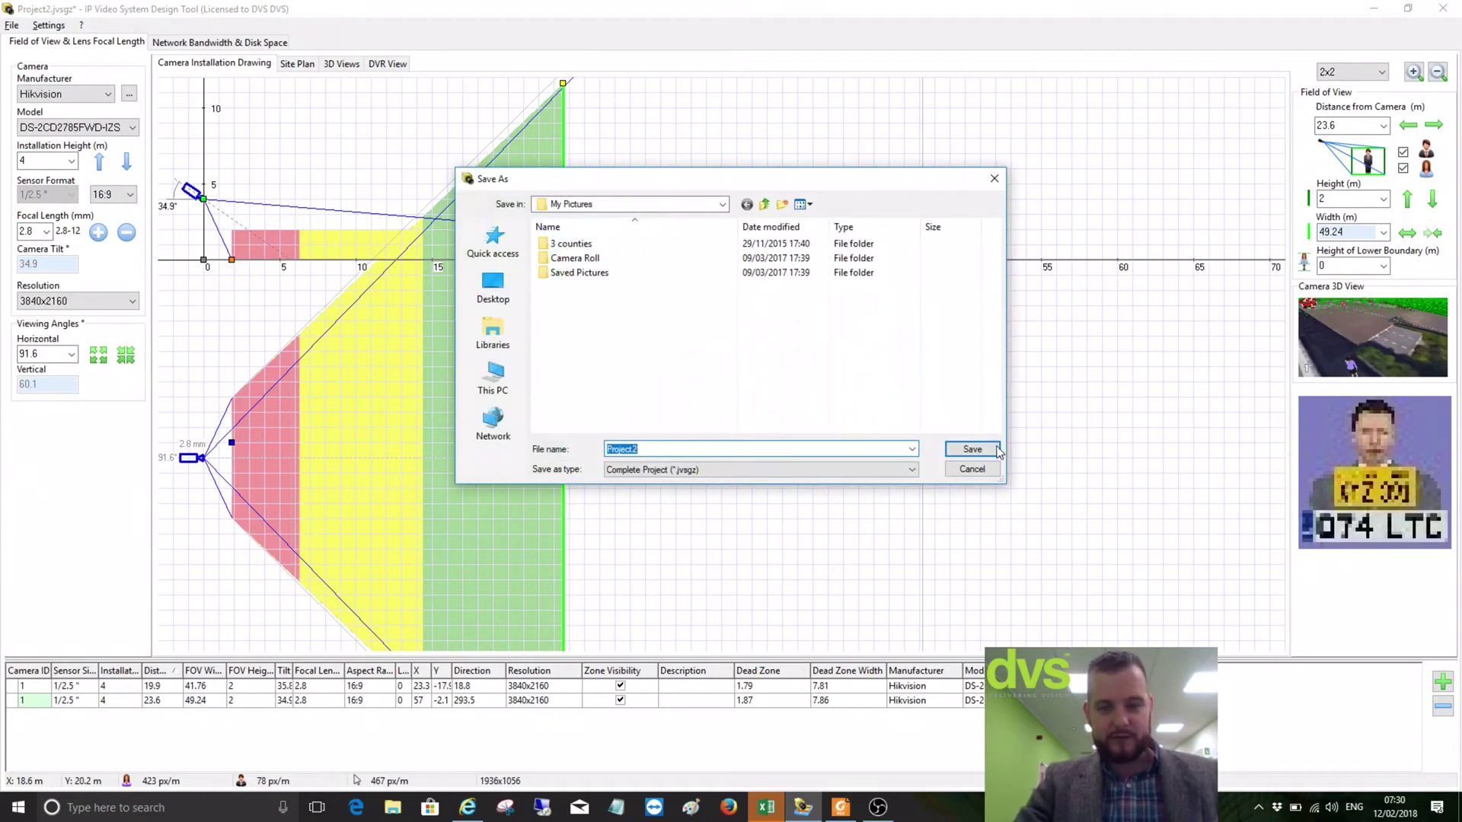
pyautogui.click(971, 469)
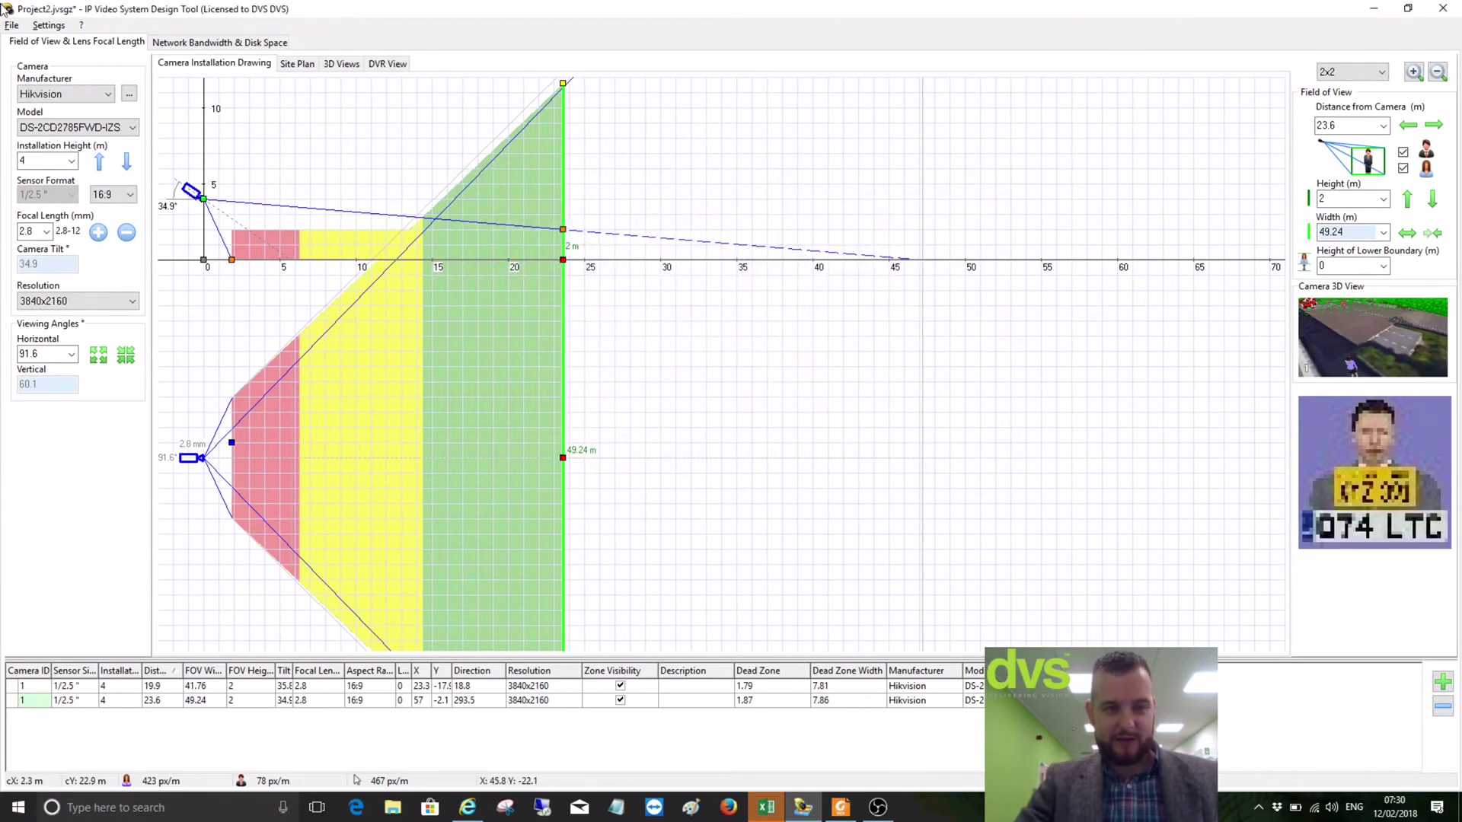
# Switch to Foxit Reader and examine the cover page and the site plan with camera coverage in HT design.pdf
pyautogui.click(1375, 7)
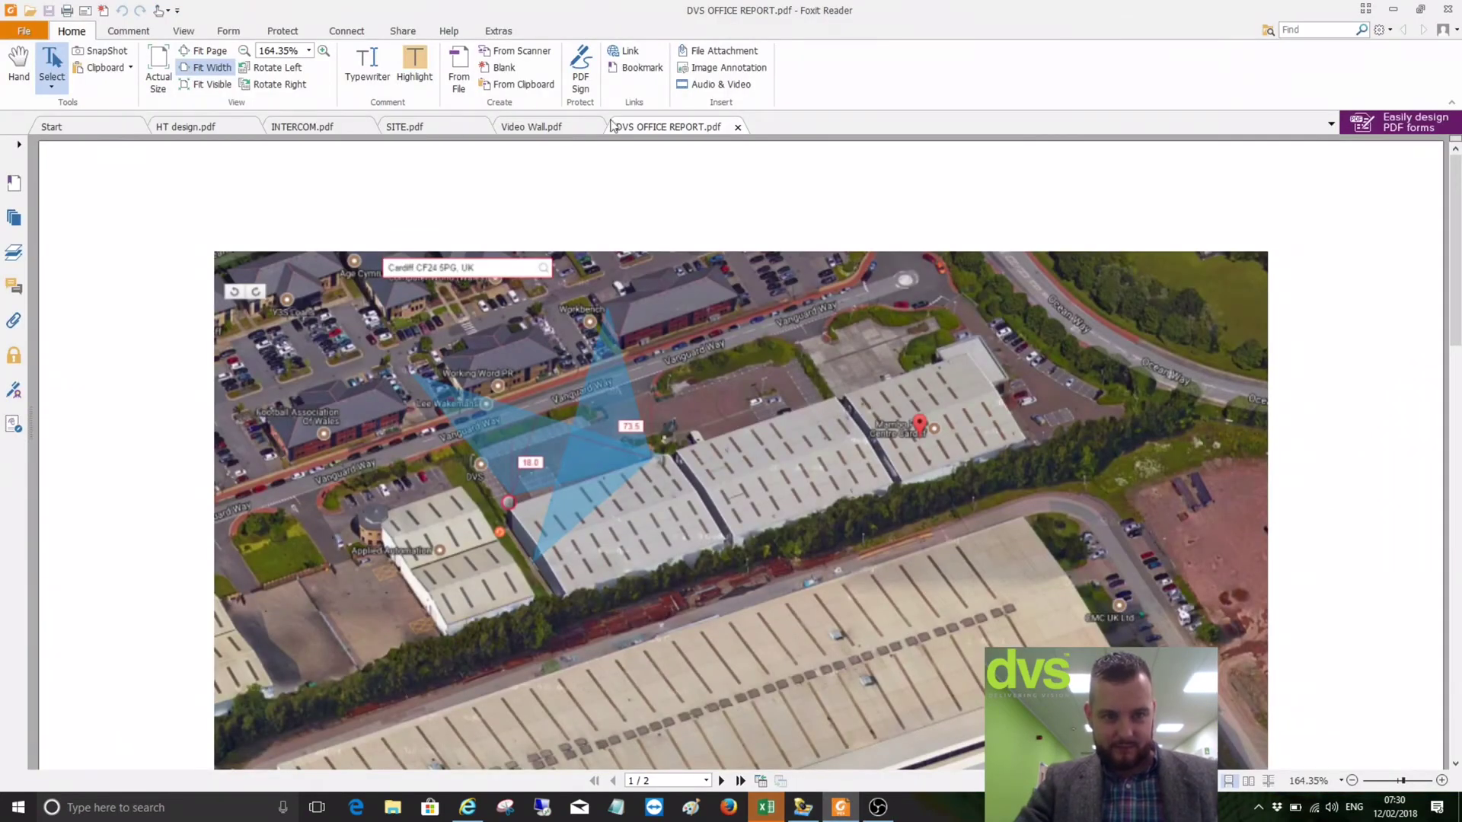
pyautogui.click(174, 128)
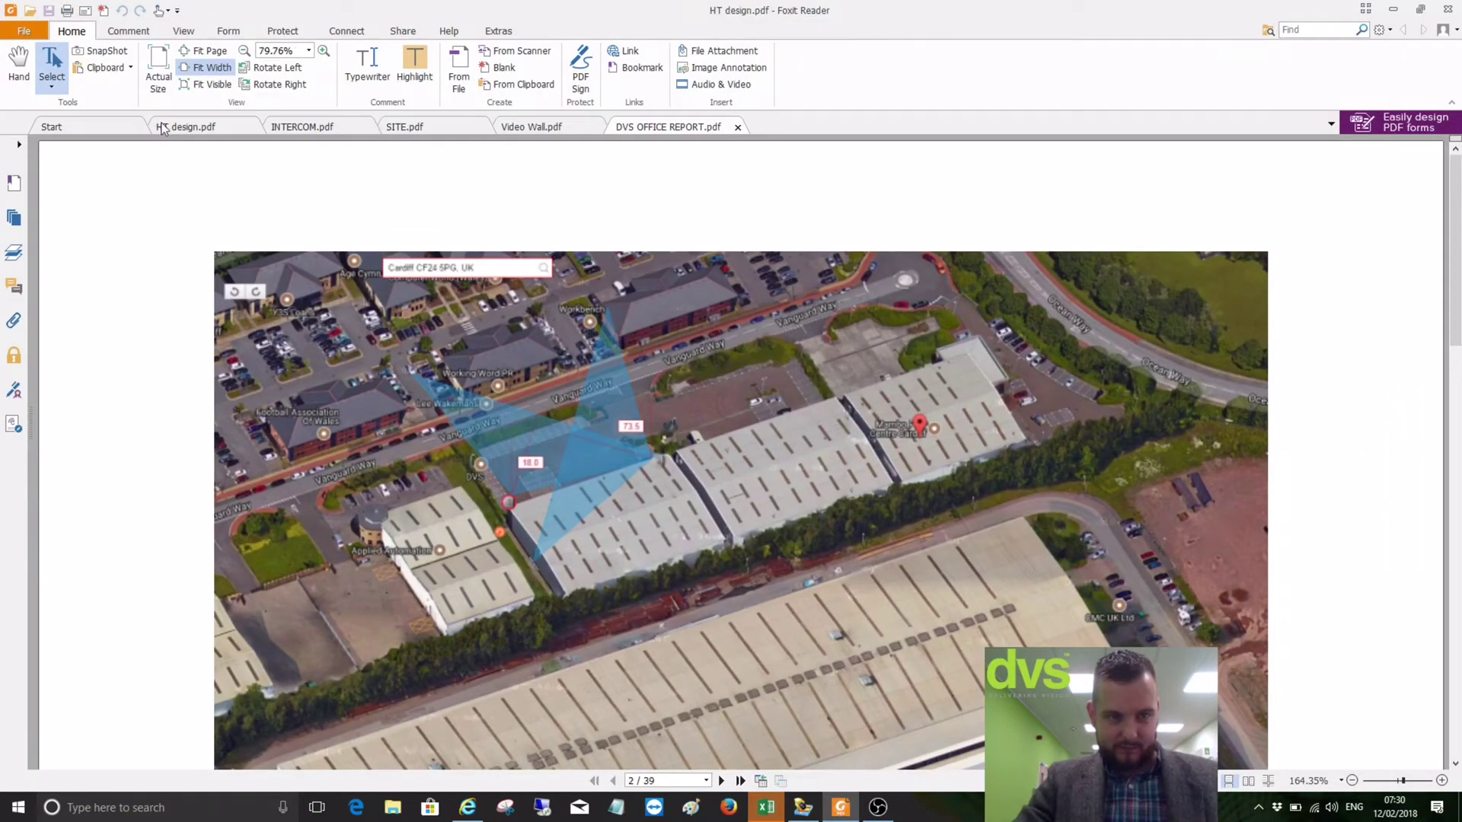
pyautogui.scroll(5, 606, 303)
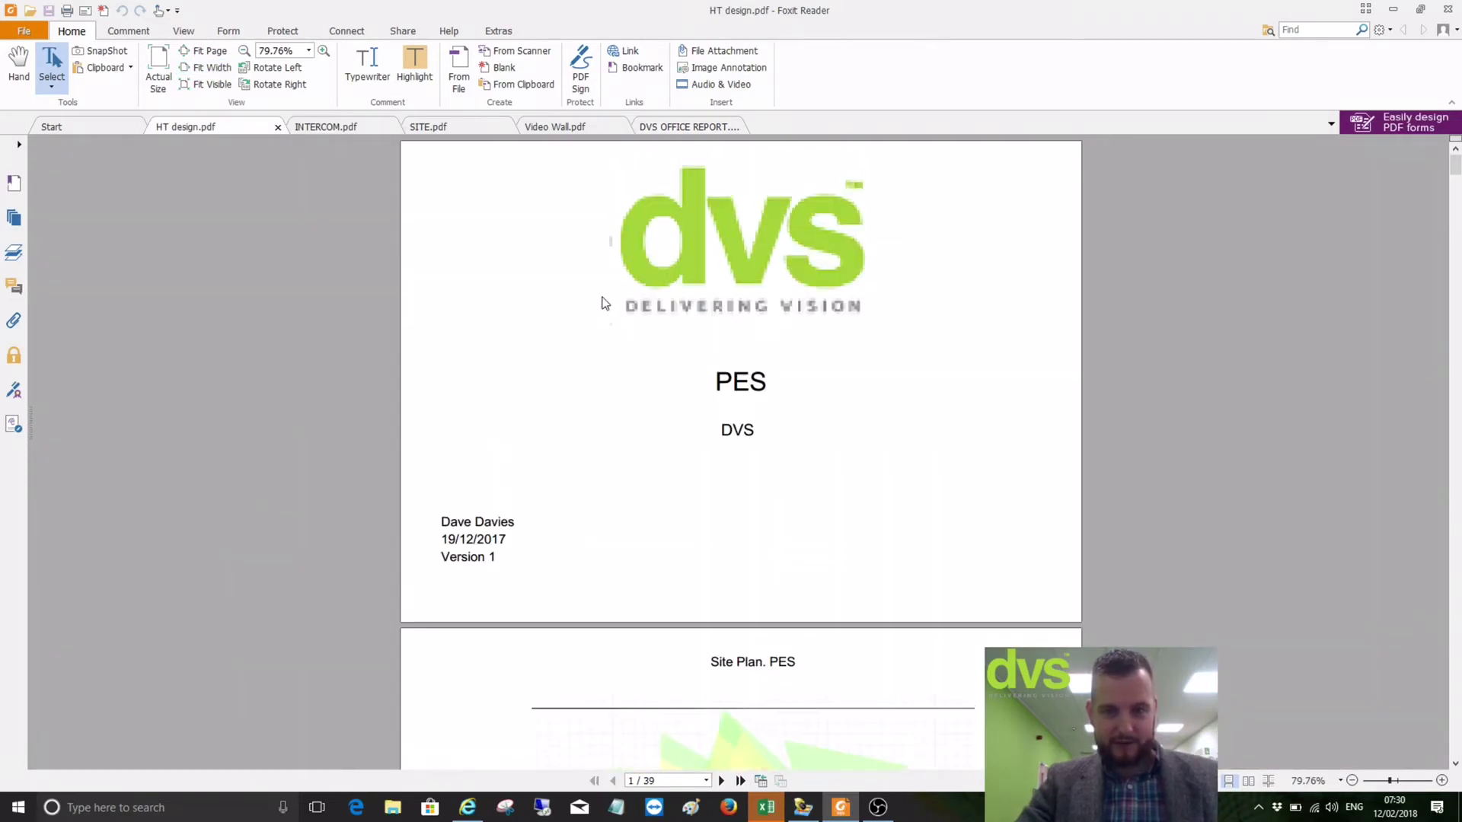
pyautogui.scroll(-1, 693, 274)
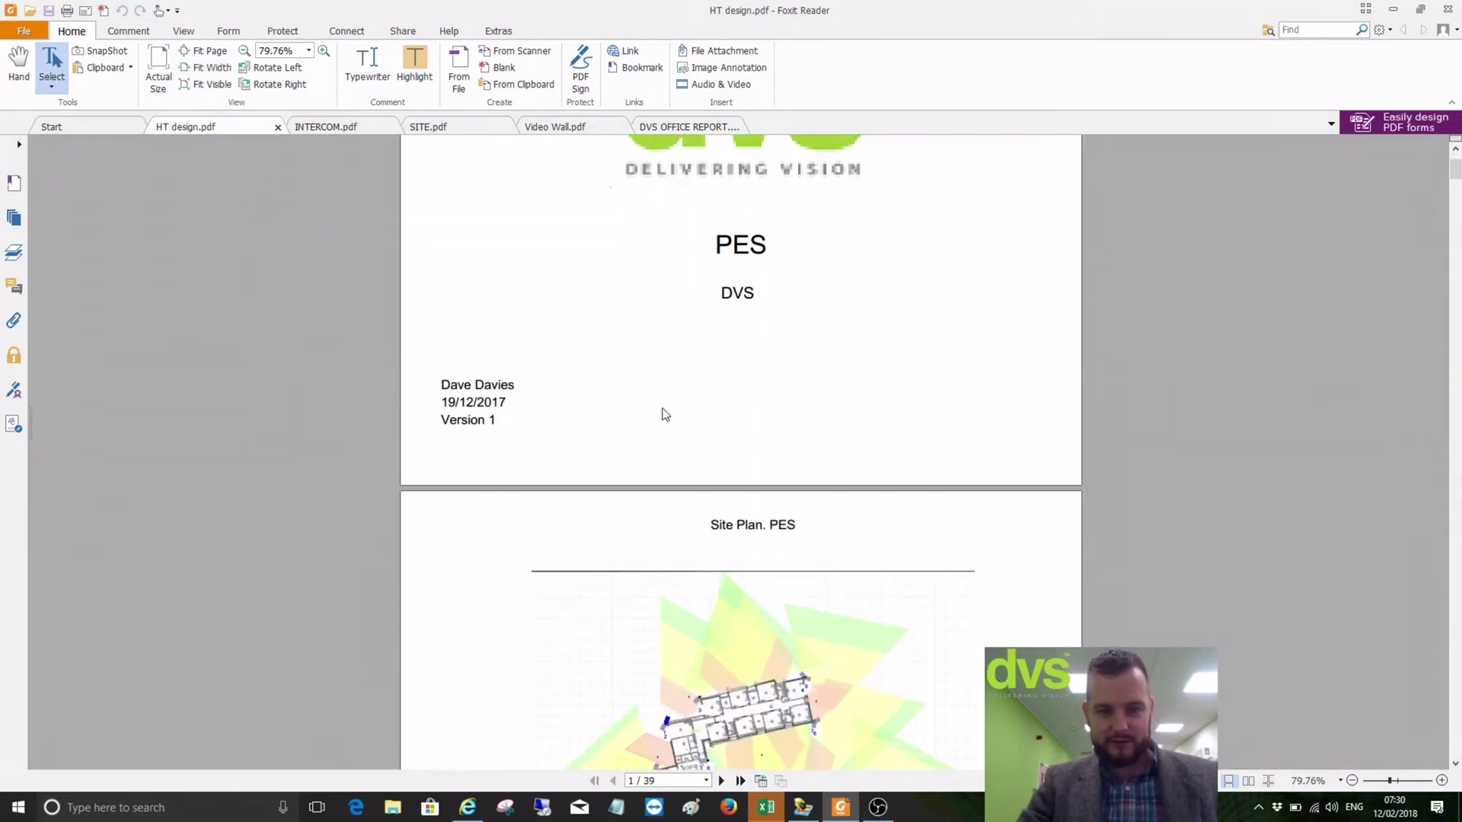
pyautogui.scroll(-4, 476, 377)
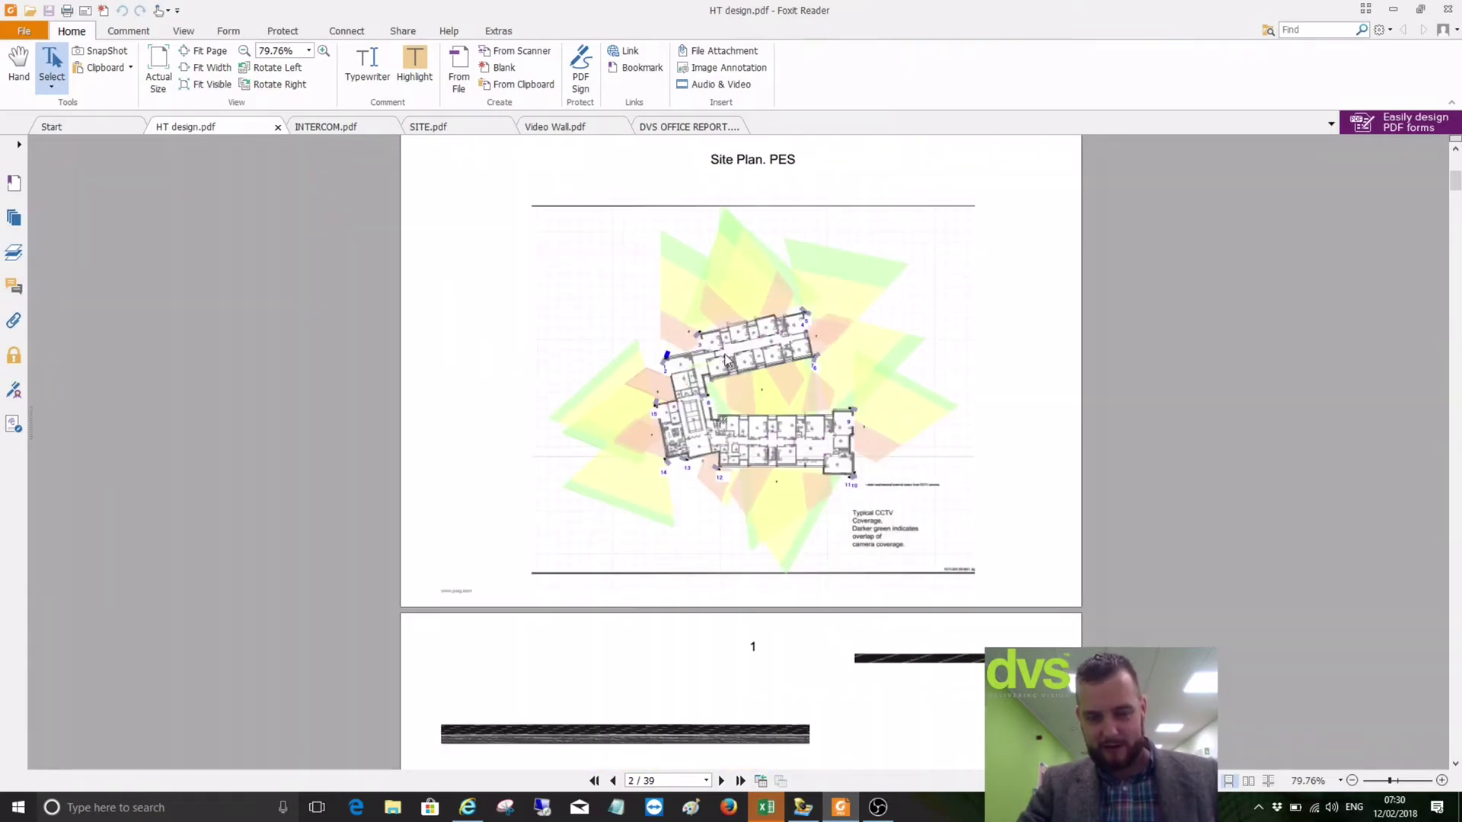
pyautogui.scroll(-1, 724, 415)
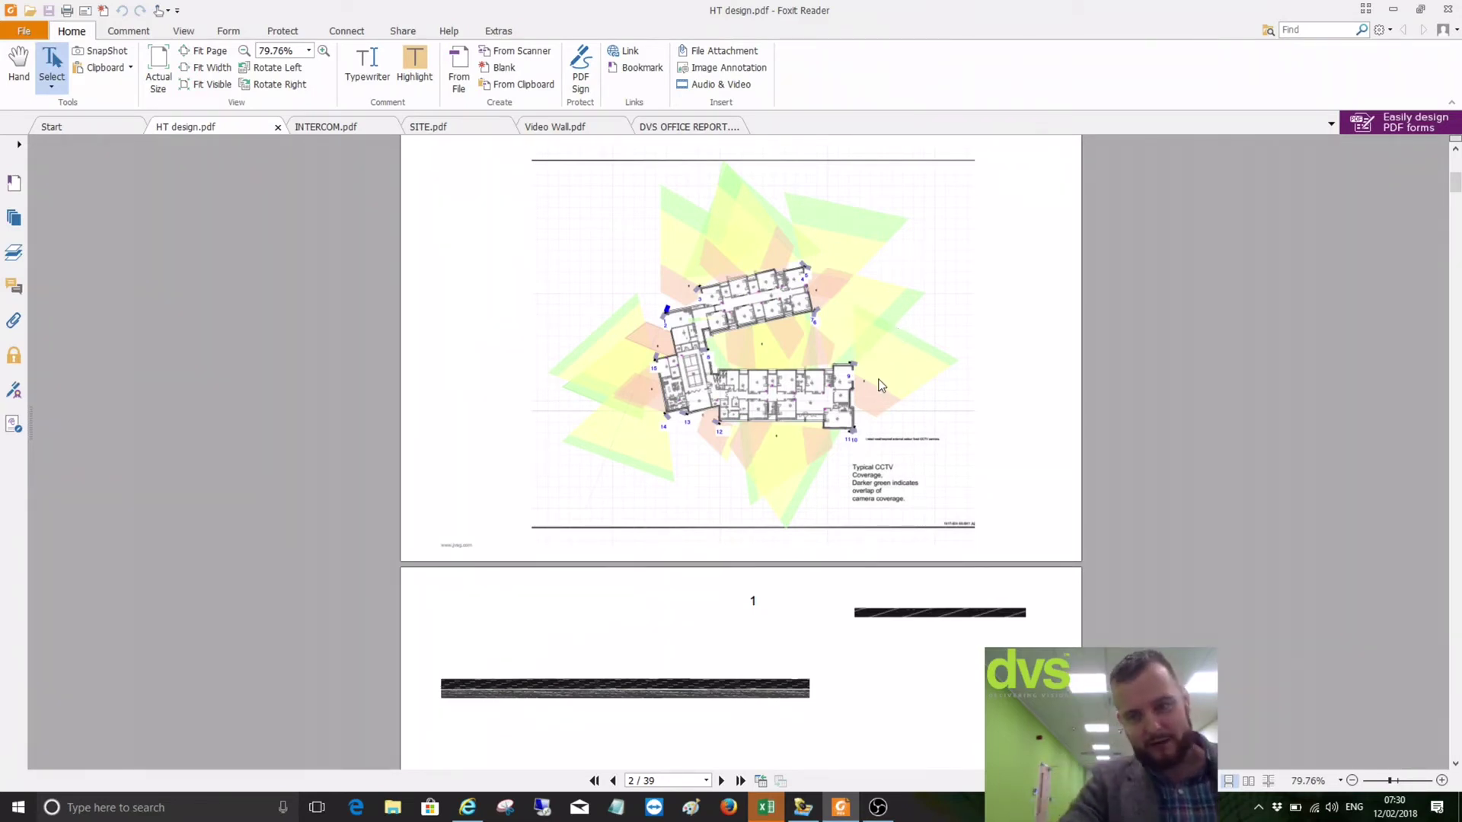
pyautogui.scroll(-1, 888, 389)
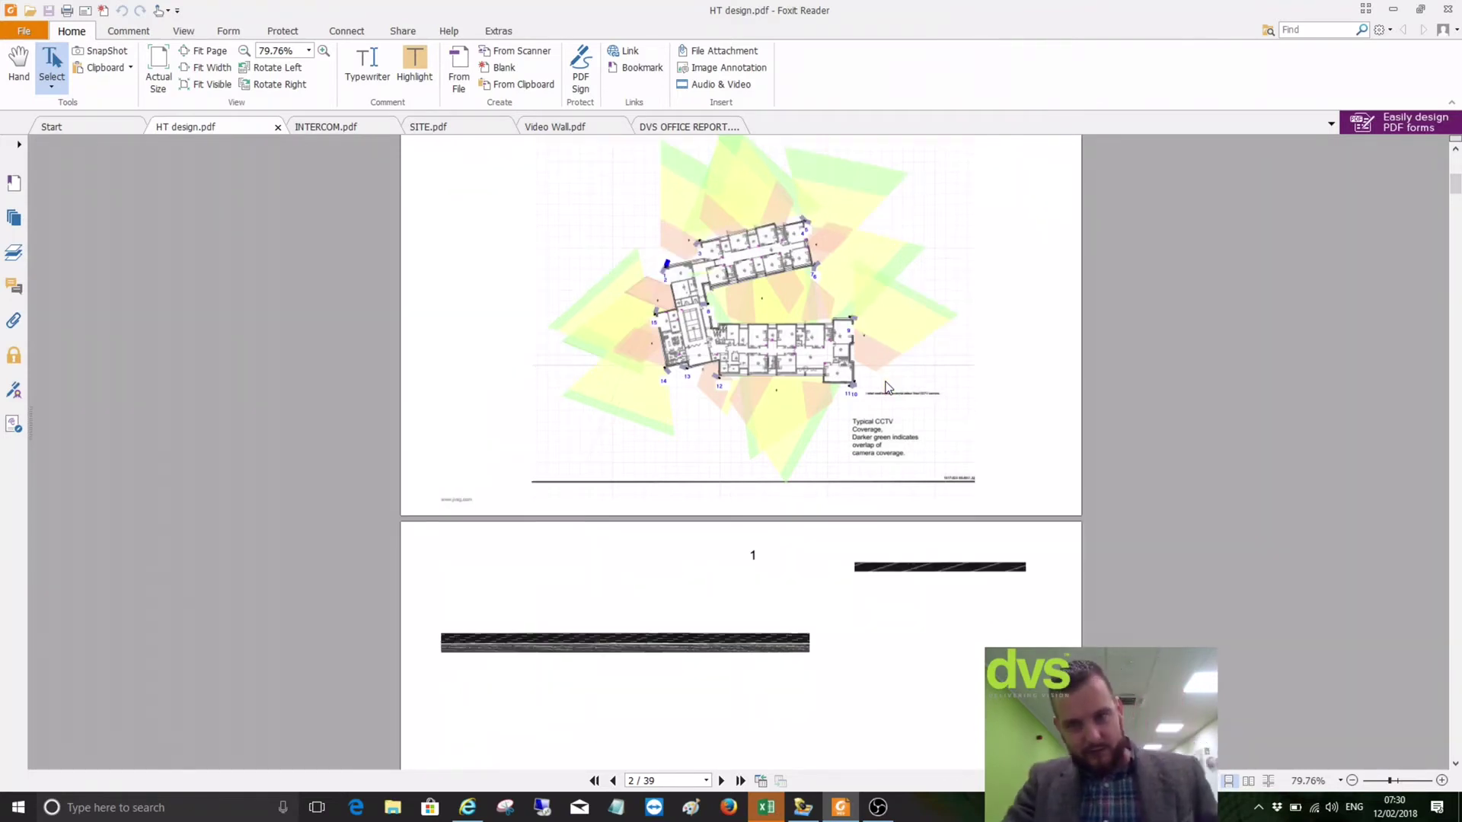
pyautogui.scroll(-1, 887, 384)
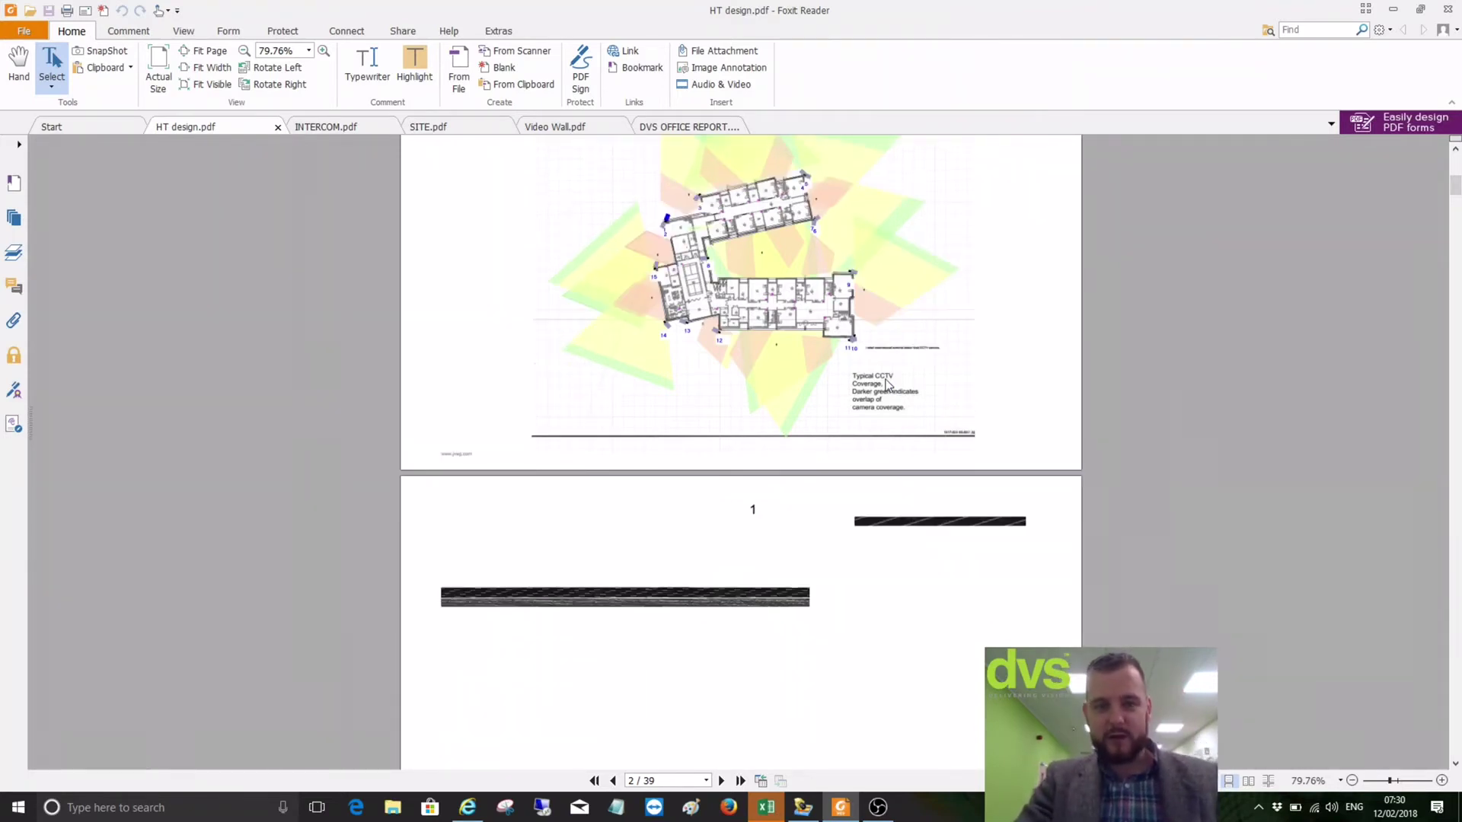
# Page through the report past the site plan, and go back to the camera 2 specification table
pyautogui.scroll(-6, 887, 383)
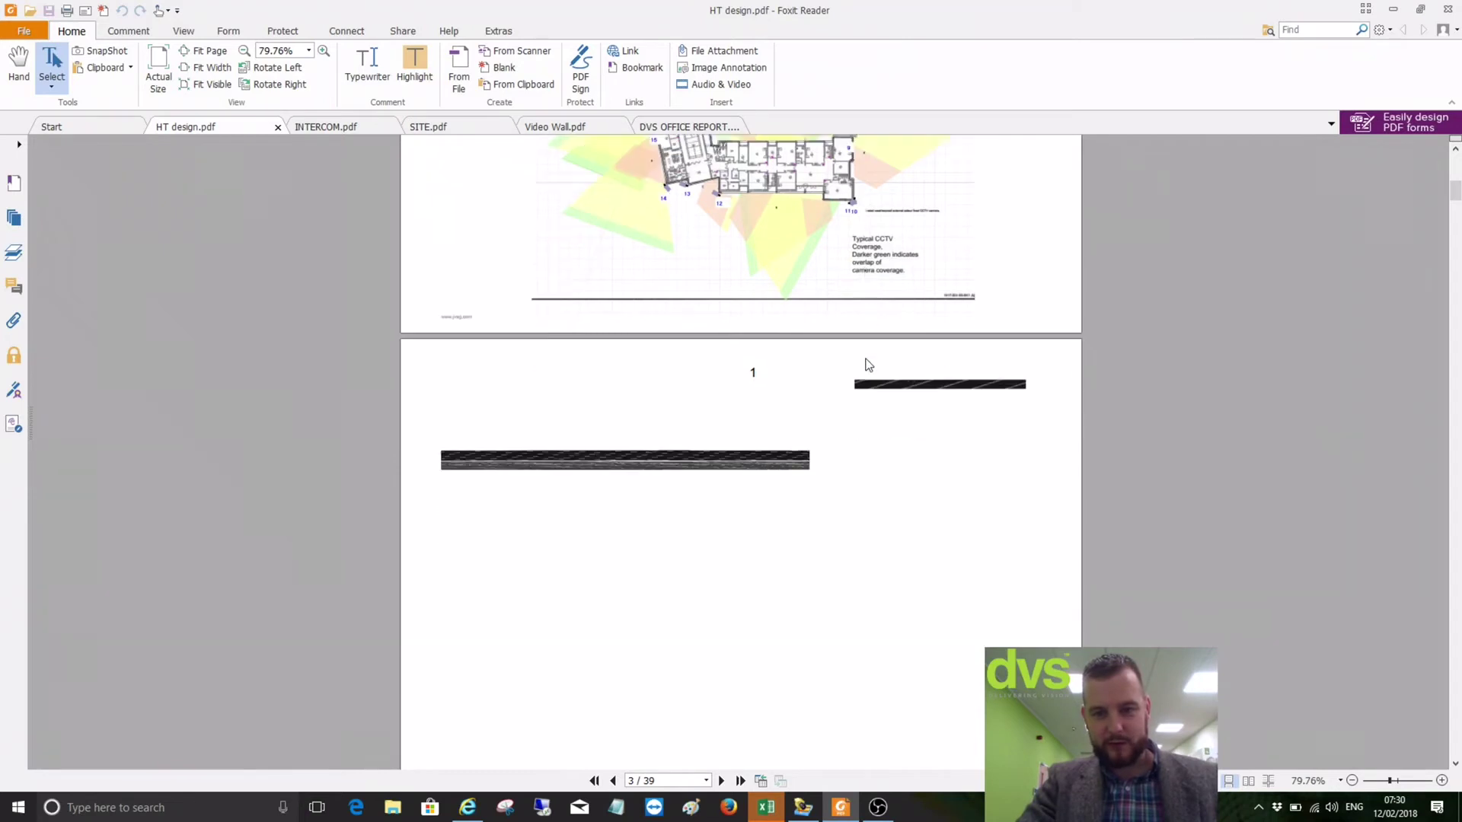
pyautogui.middleClick(869, 364)
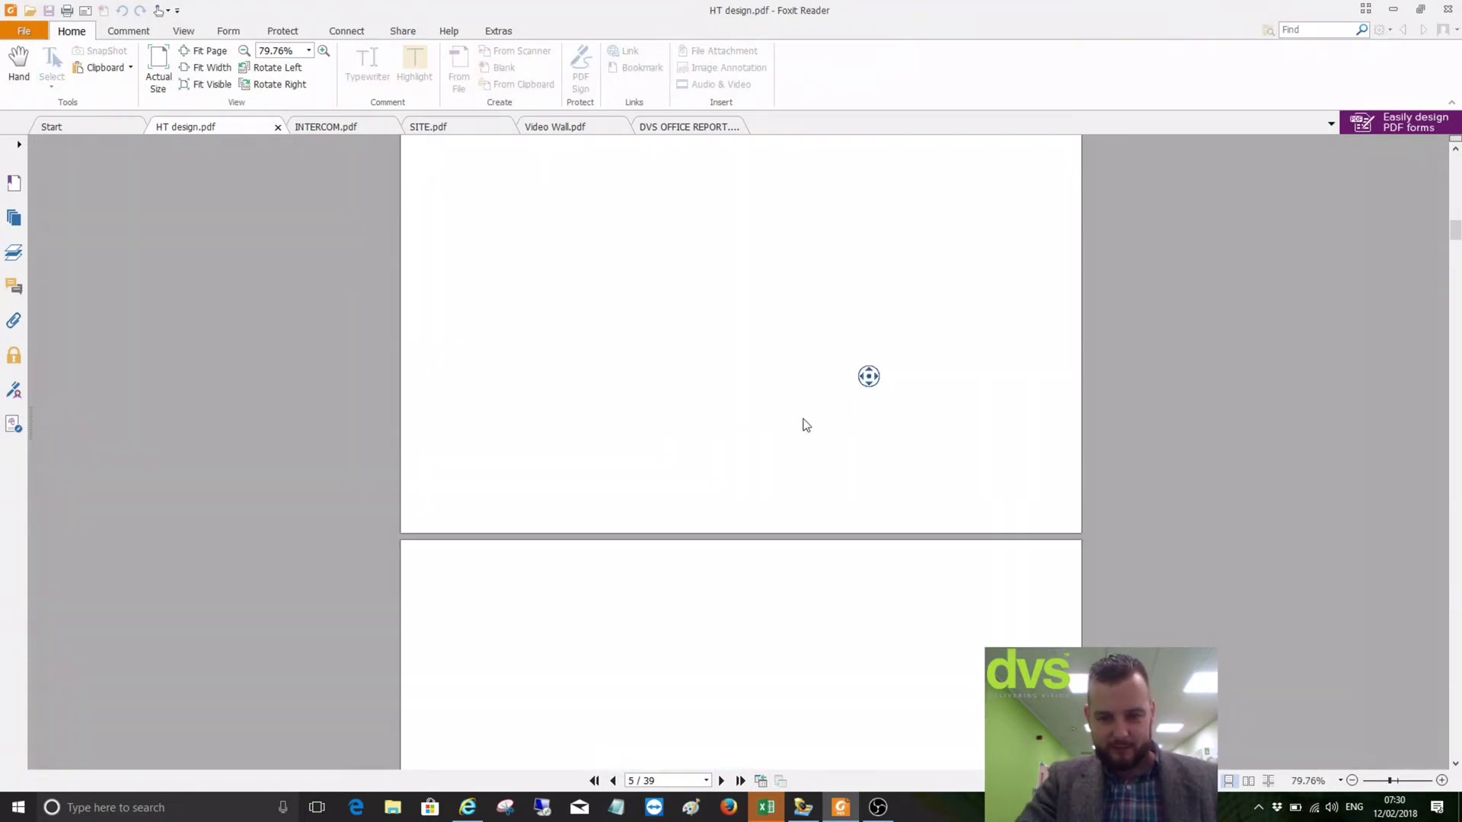
pyautogui.middleClick(805, 420)
pyautogui.scroll(-7, 803, 425)
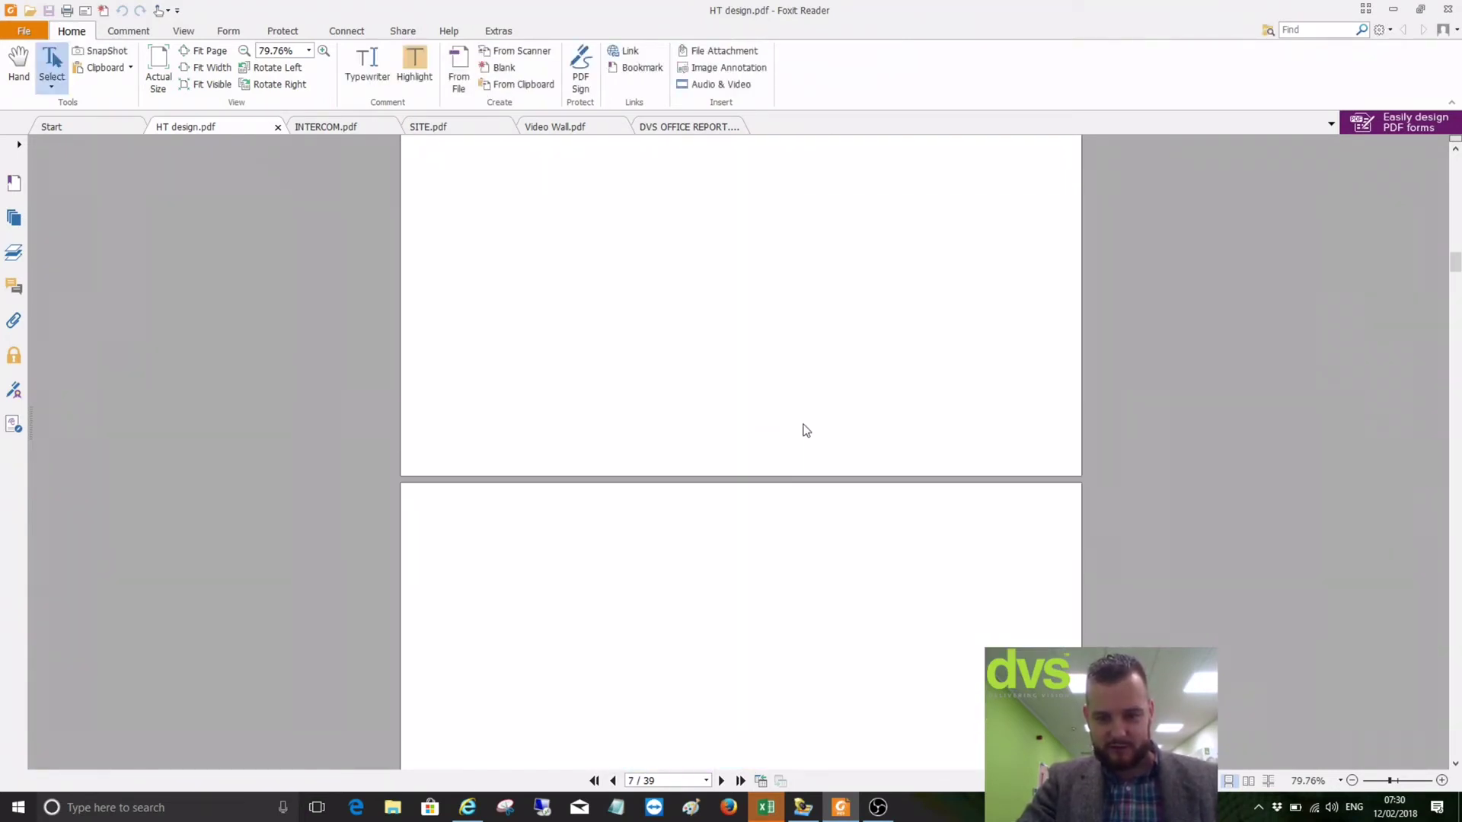
pyautogui.scroll(-5, 807, 431)
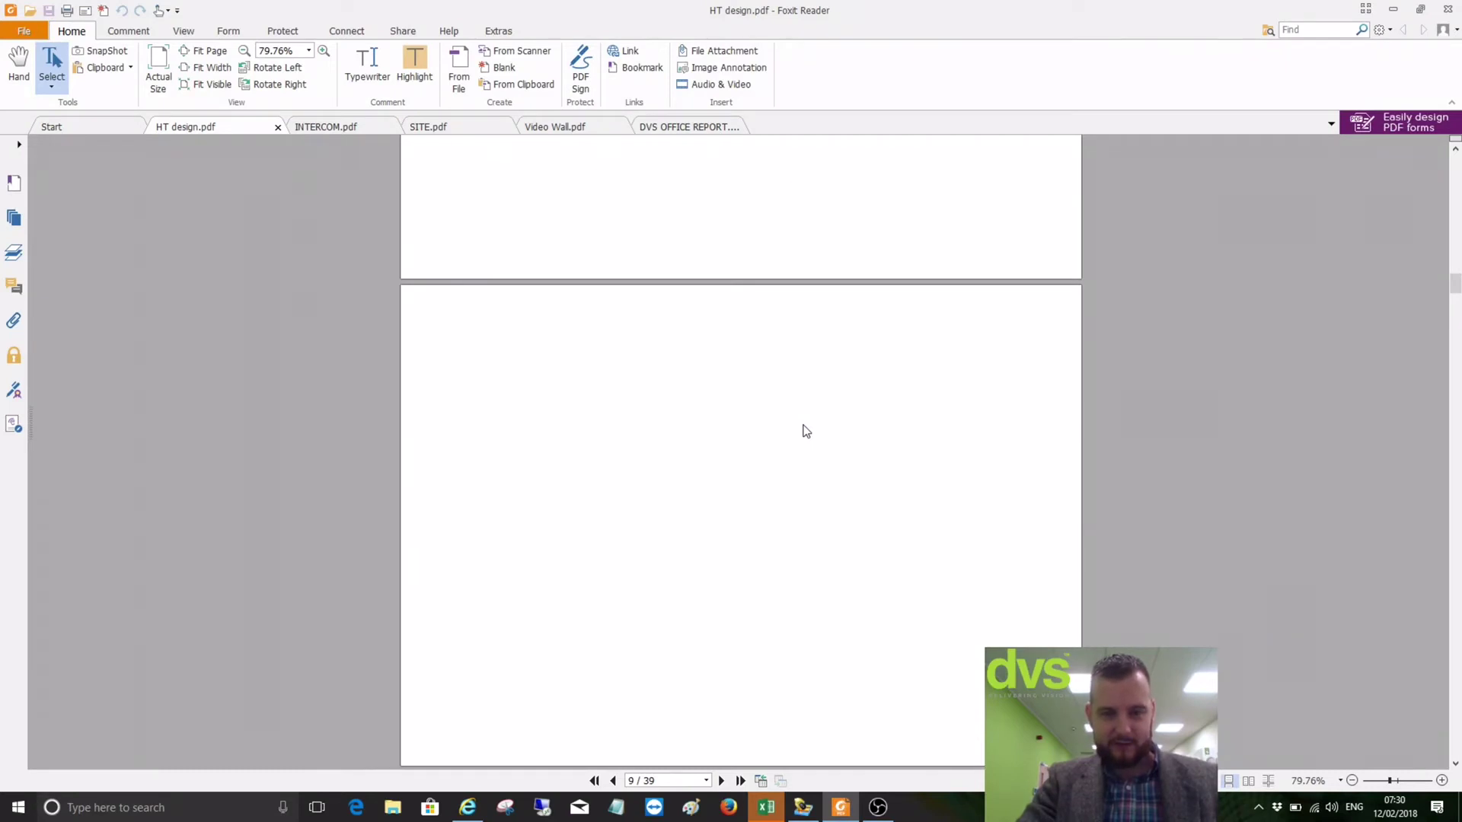
pyautogui.scroll(-12, 806, 431)
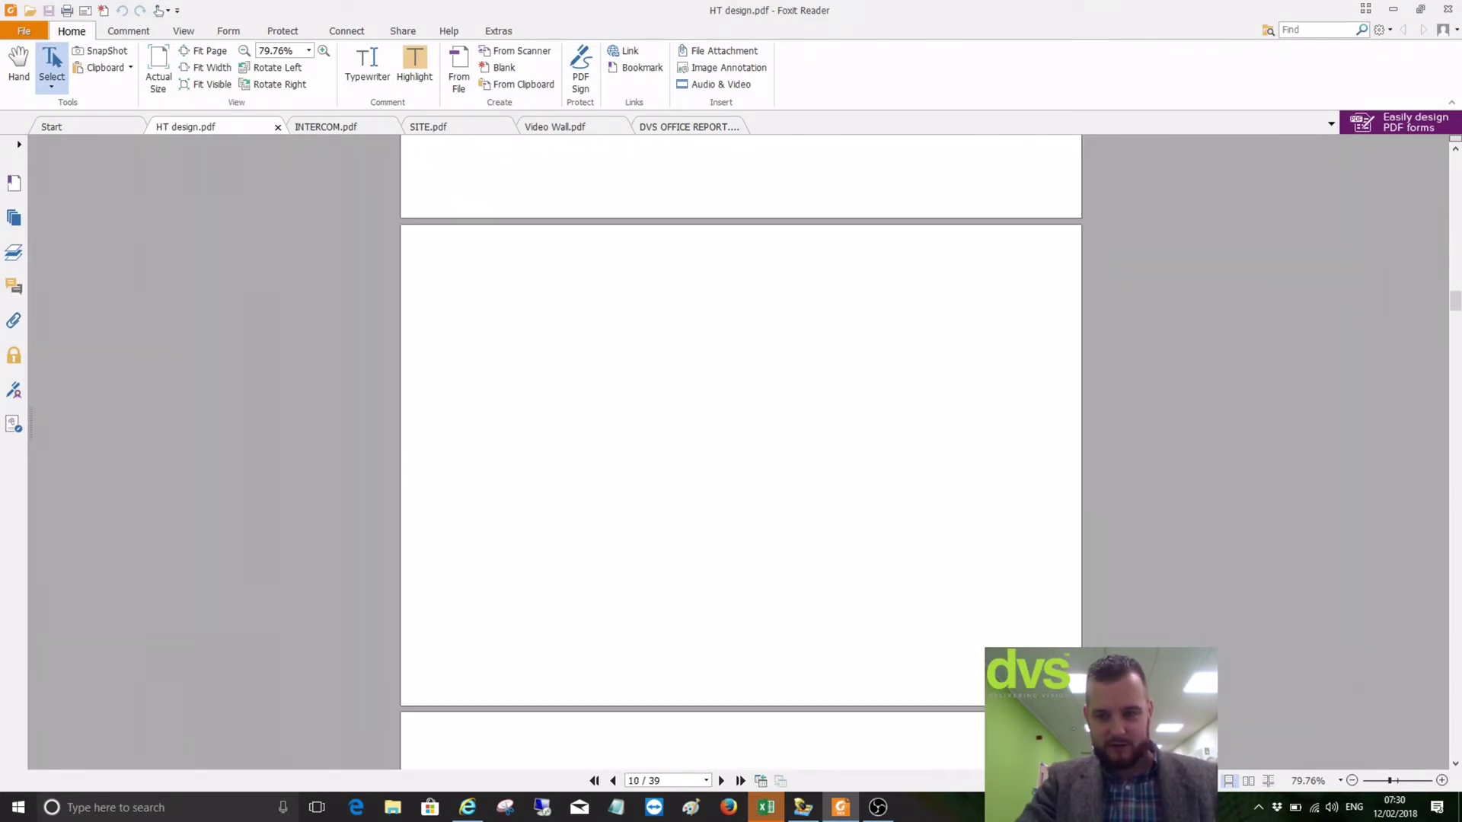
pyautogui.moveTo(1456, 297); pyautogui.dragTo(1456, 248)
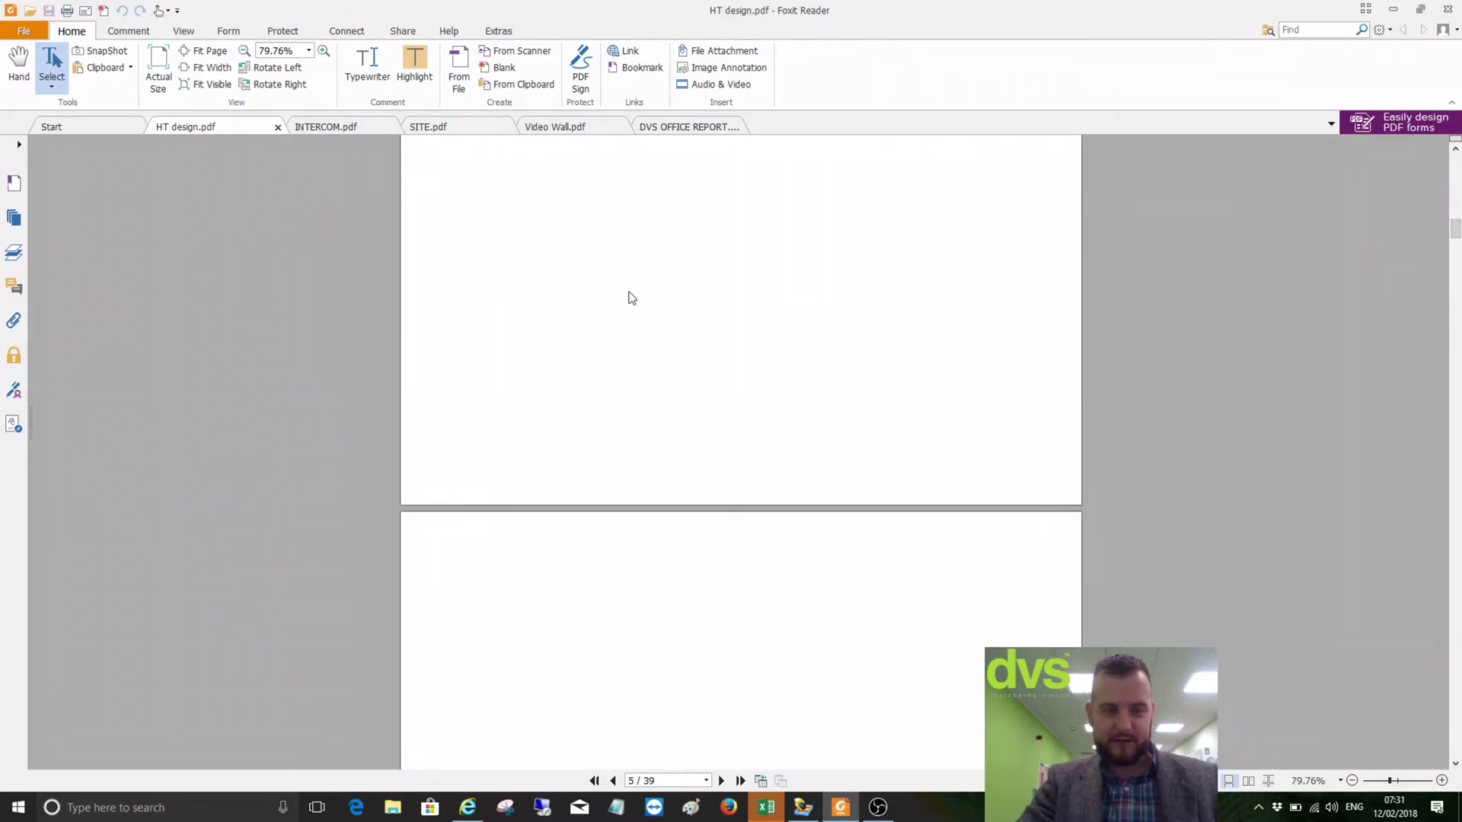
pyautogui.scroll(3, 631, 298)
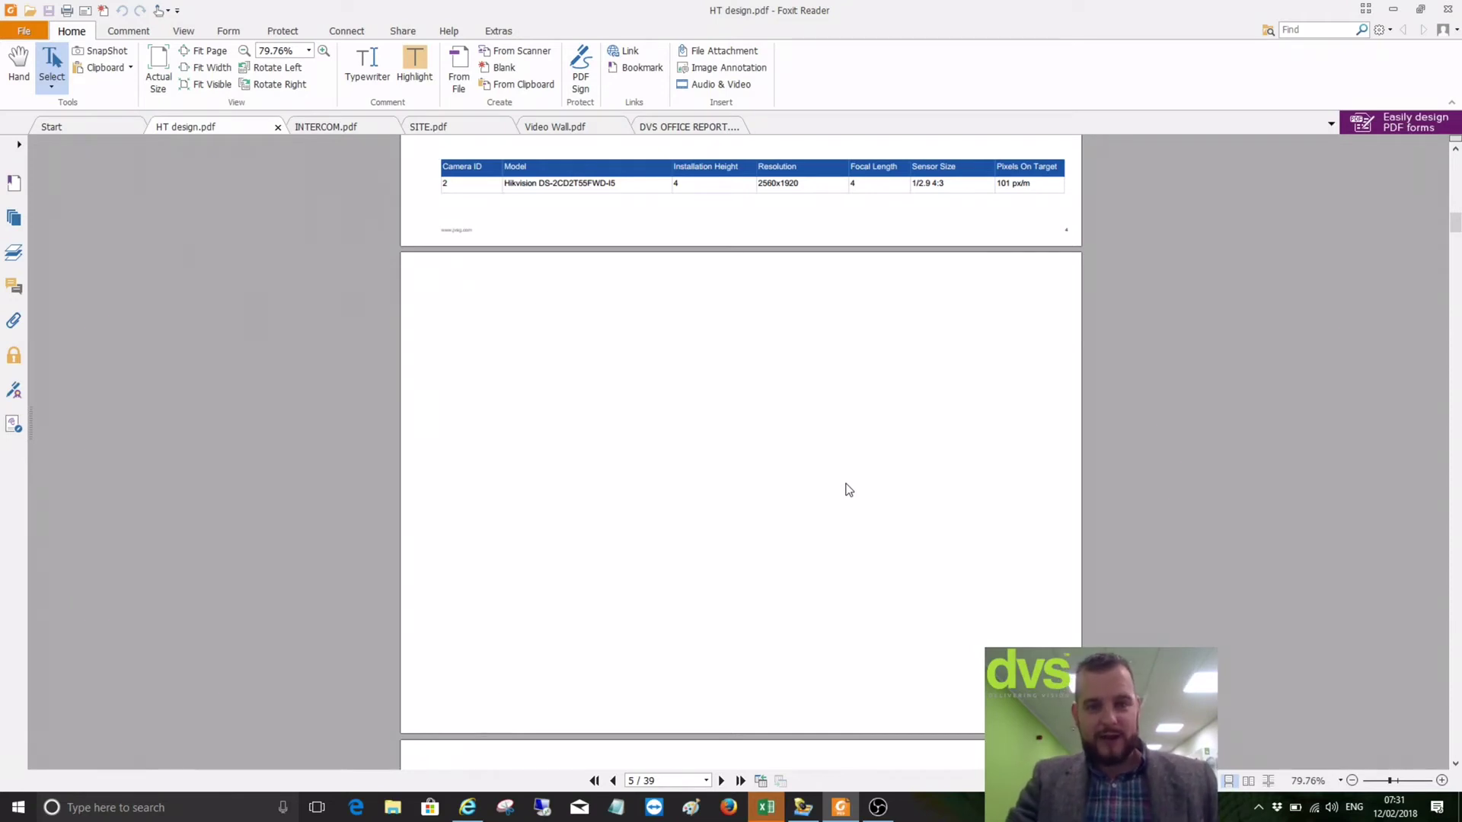
pyautogui.scroll(1, 849, 490)
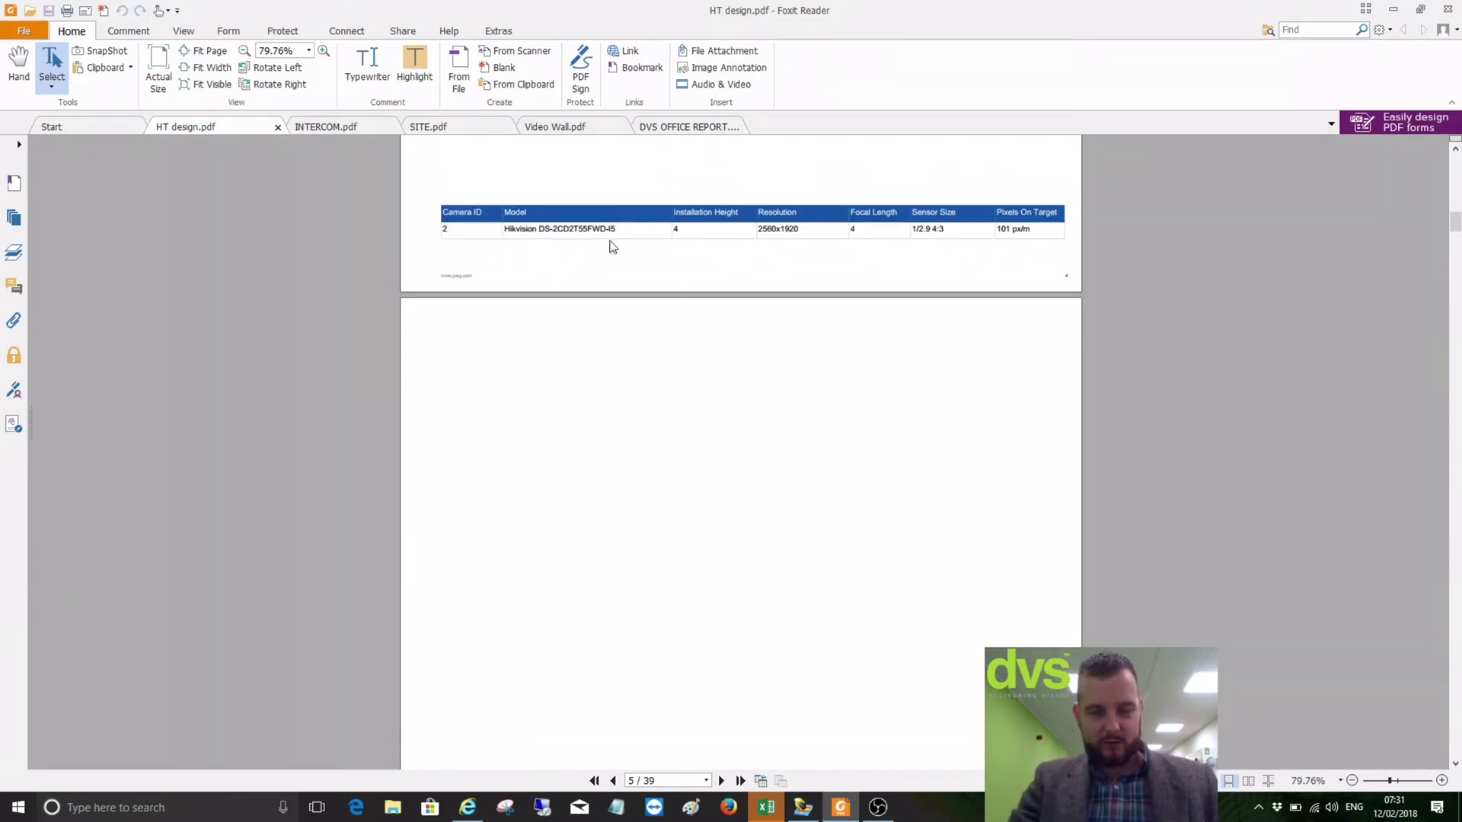
pyautogui.scroll(10, 610, 241)
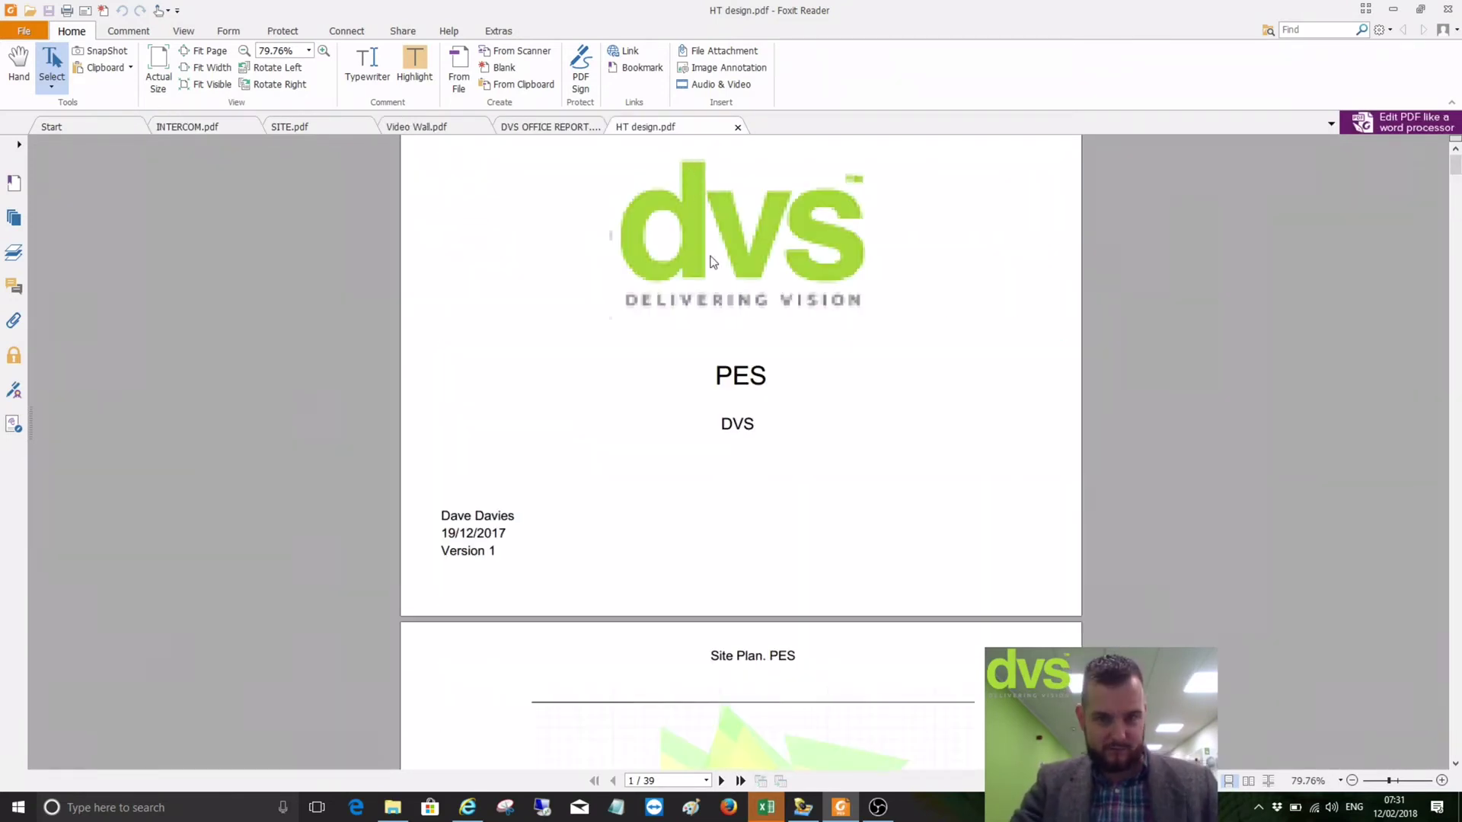
# Examine the individual pages for cameras 1 to 4 in HT design.pdf, with their coverage plans, 3D views and specification tables
pyautogui.scroll(-4, 713, 325)
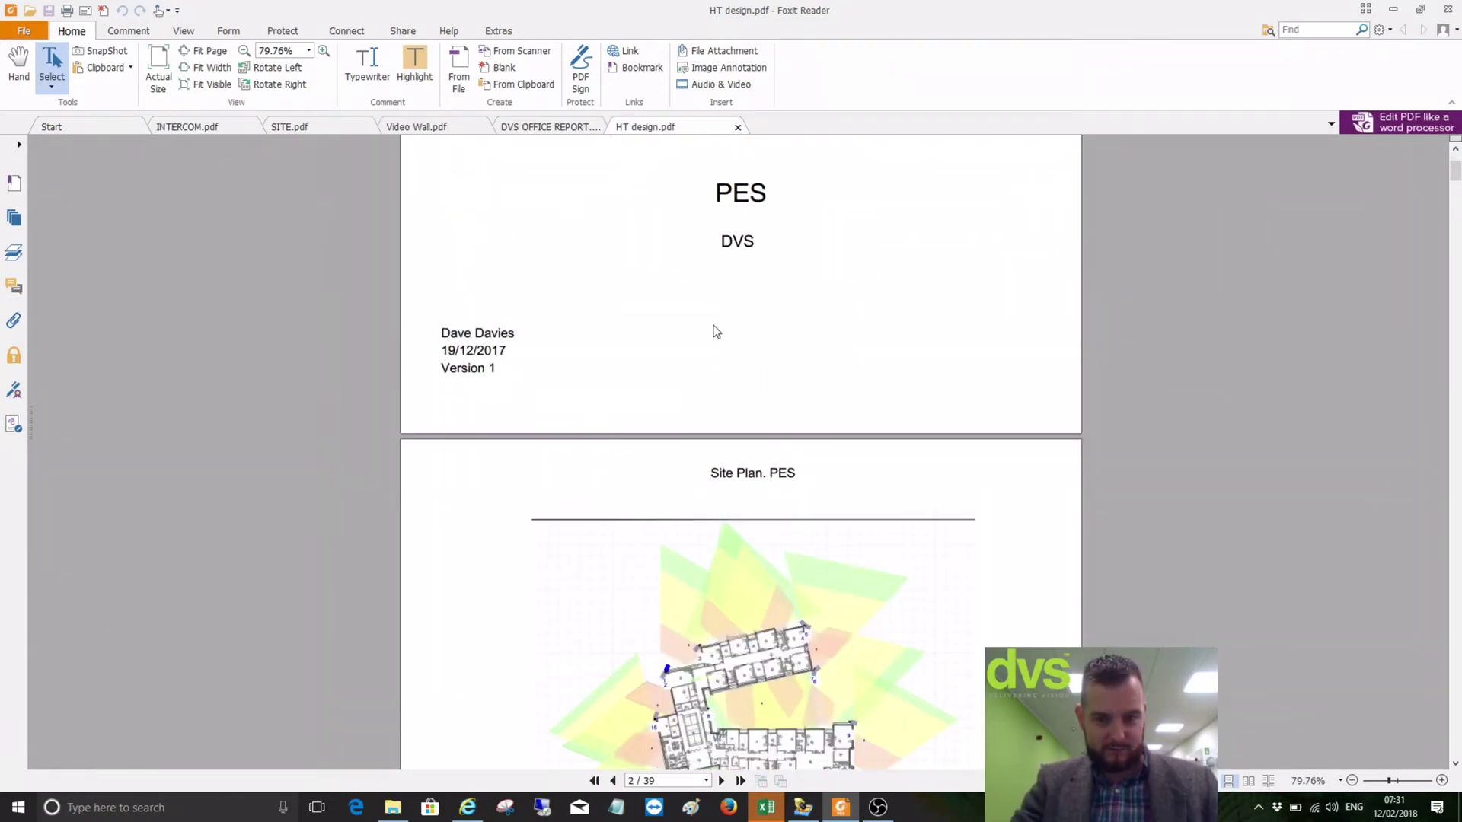
pyautogui.scroll(-14, 714, 329)
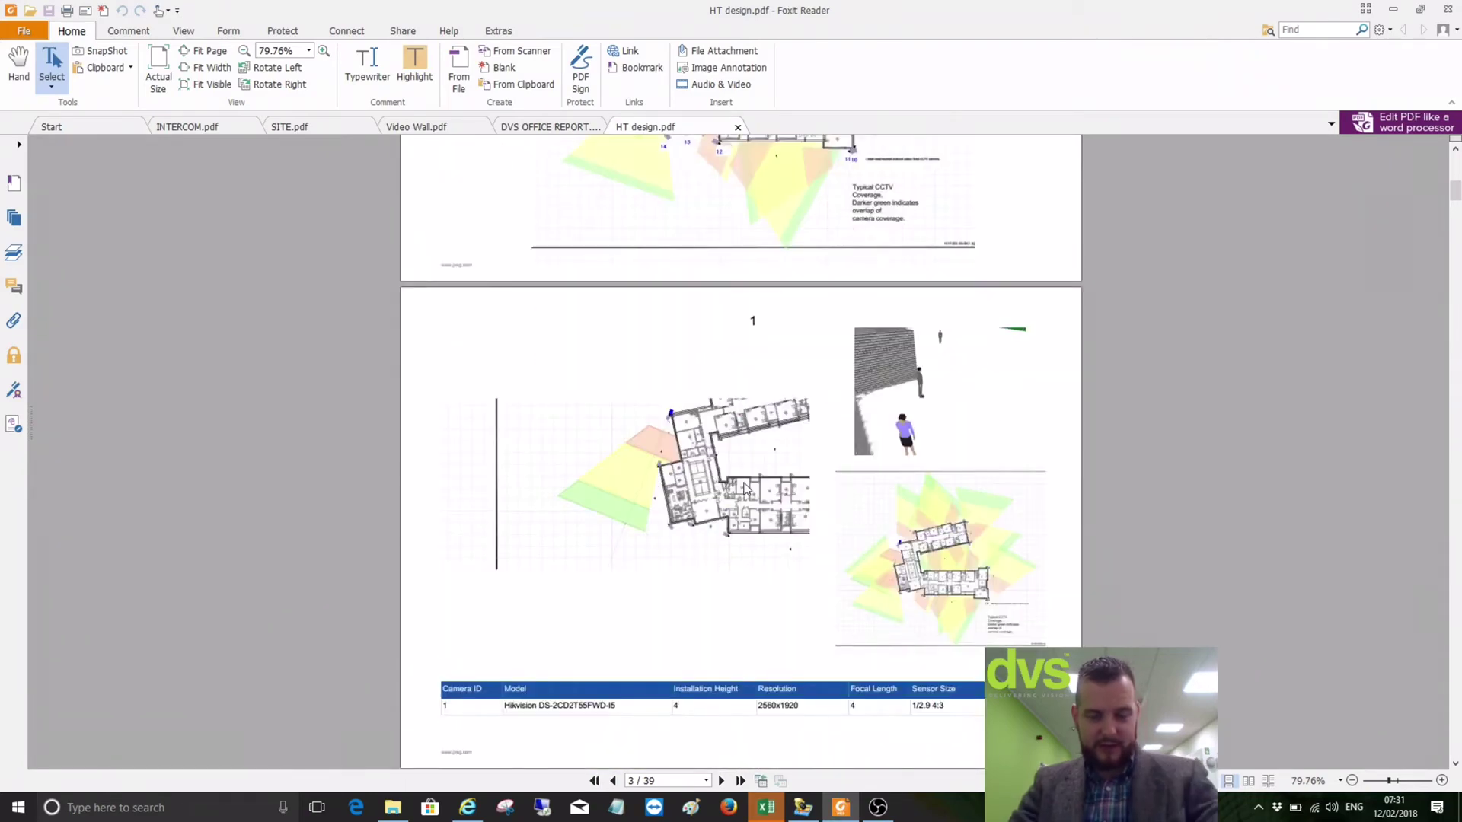
pyautogui.scroll(-8, 745, 489)
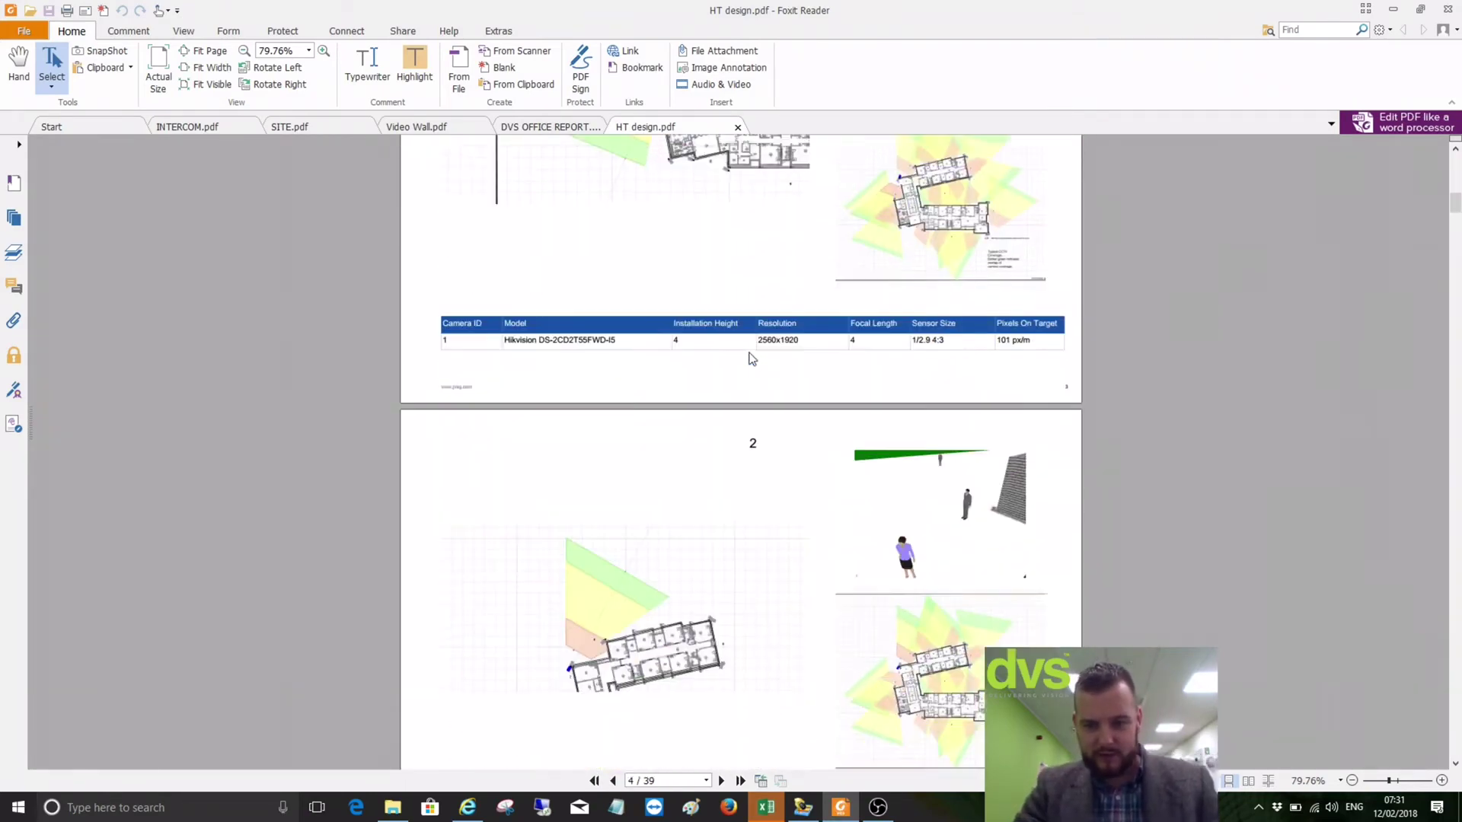
pyautogui.scroll(-1, 752, 359)
pyautogui.scroll(-8, 792, 495)
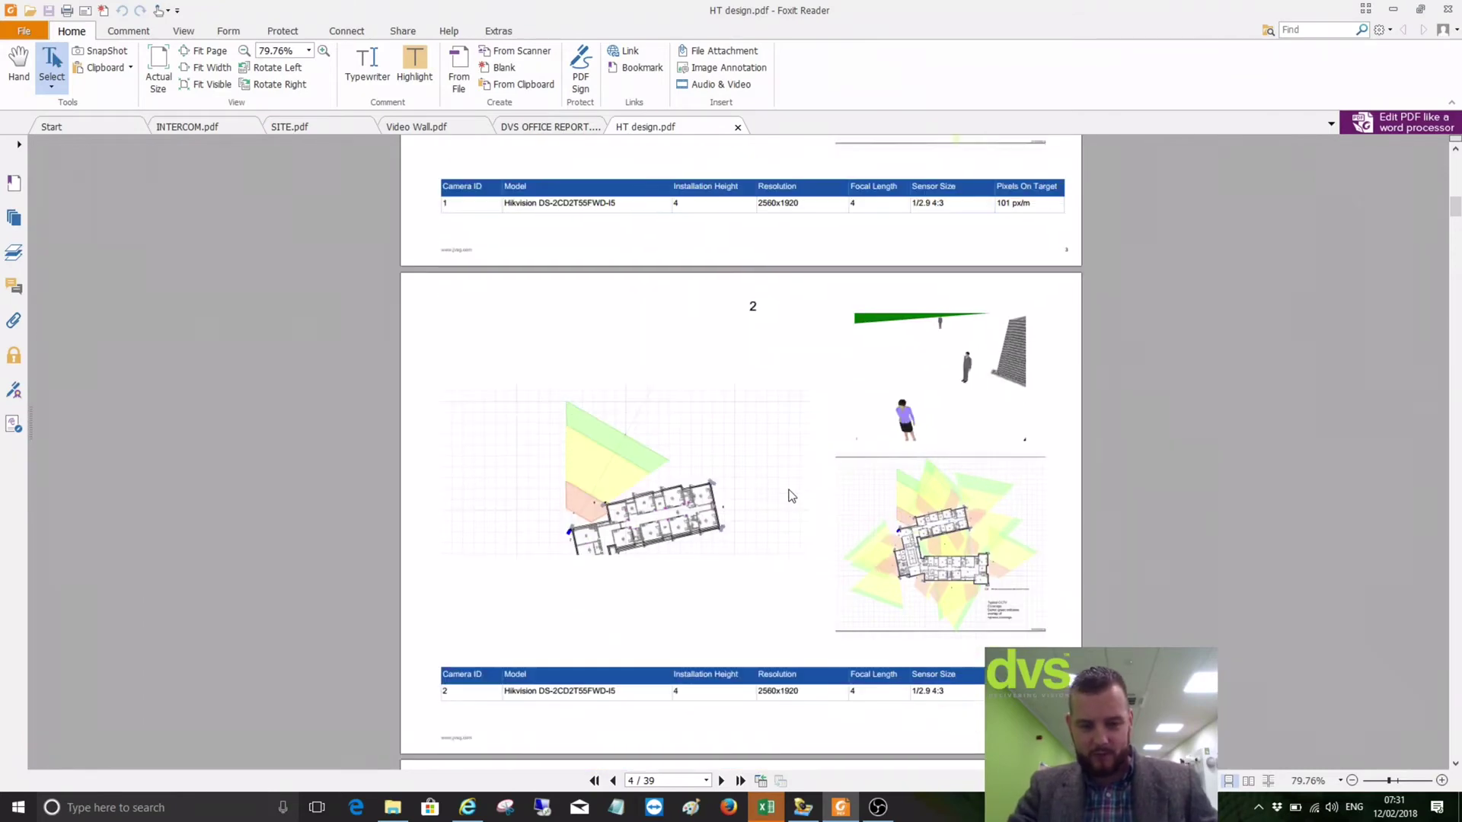
pyautogui.scroll(-10, 790, 497)
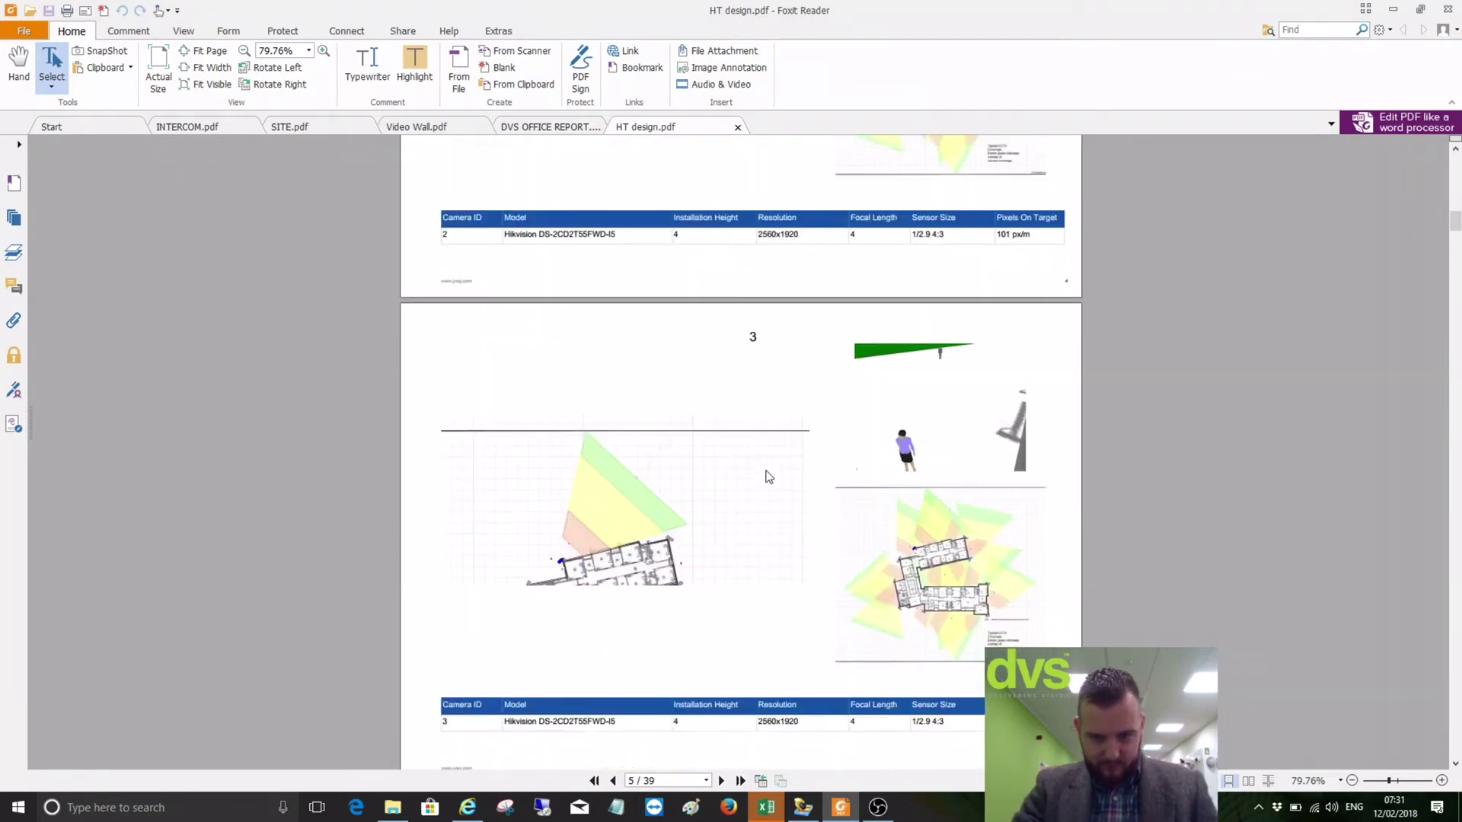
pyautogui.scroll(-2, 769, 476)
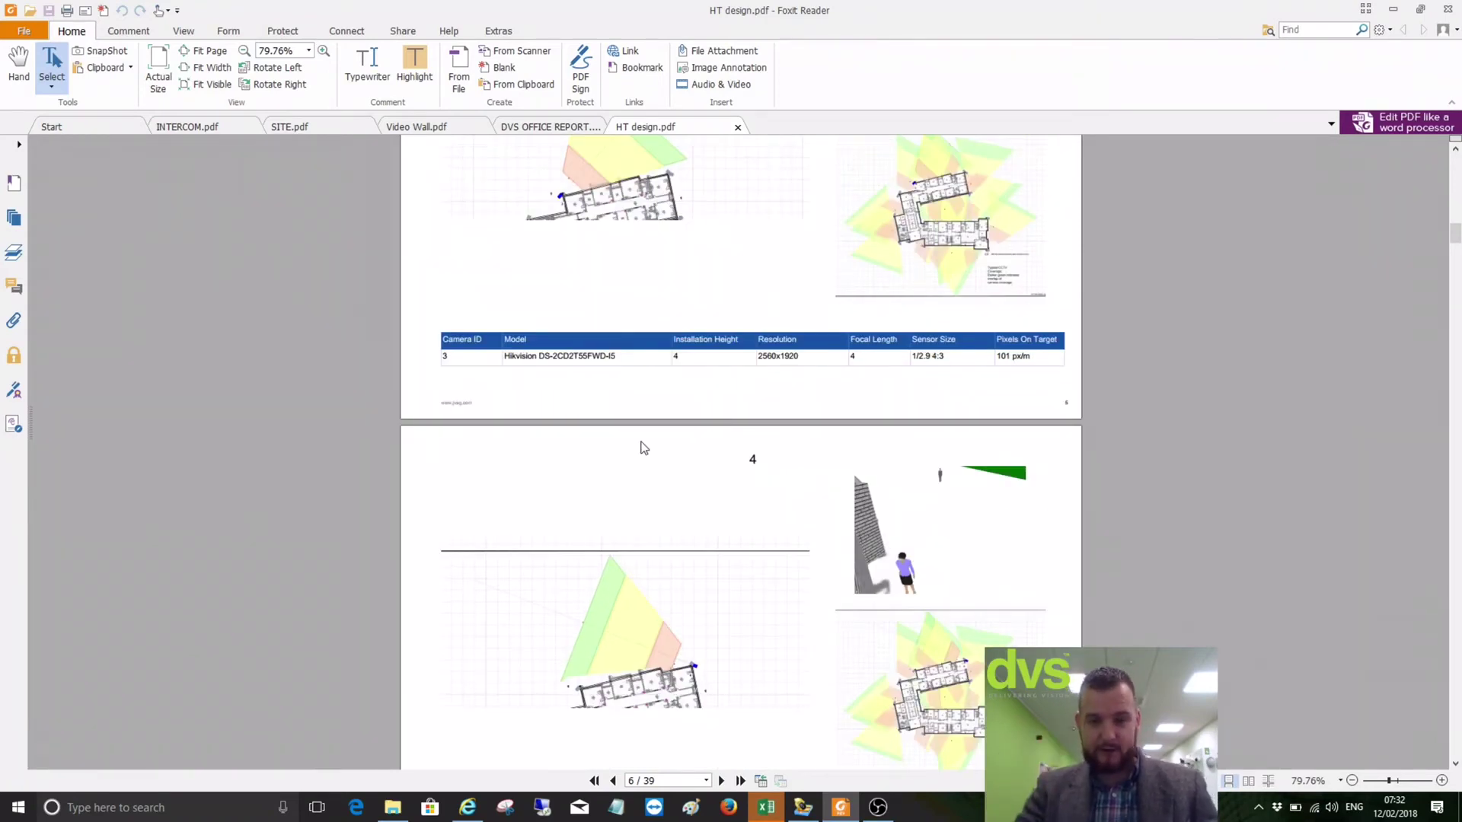
pyautogui.scroll(-3, 706, 526)
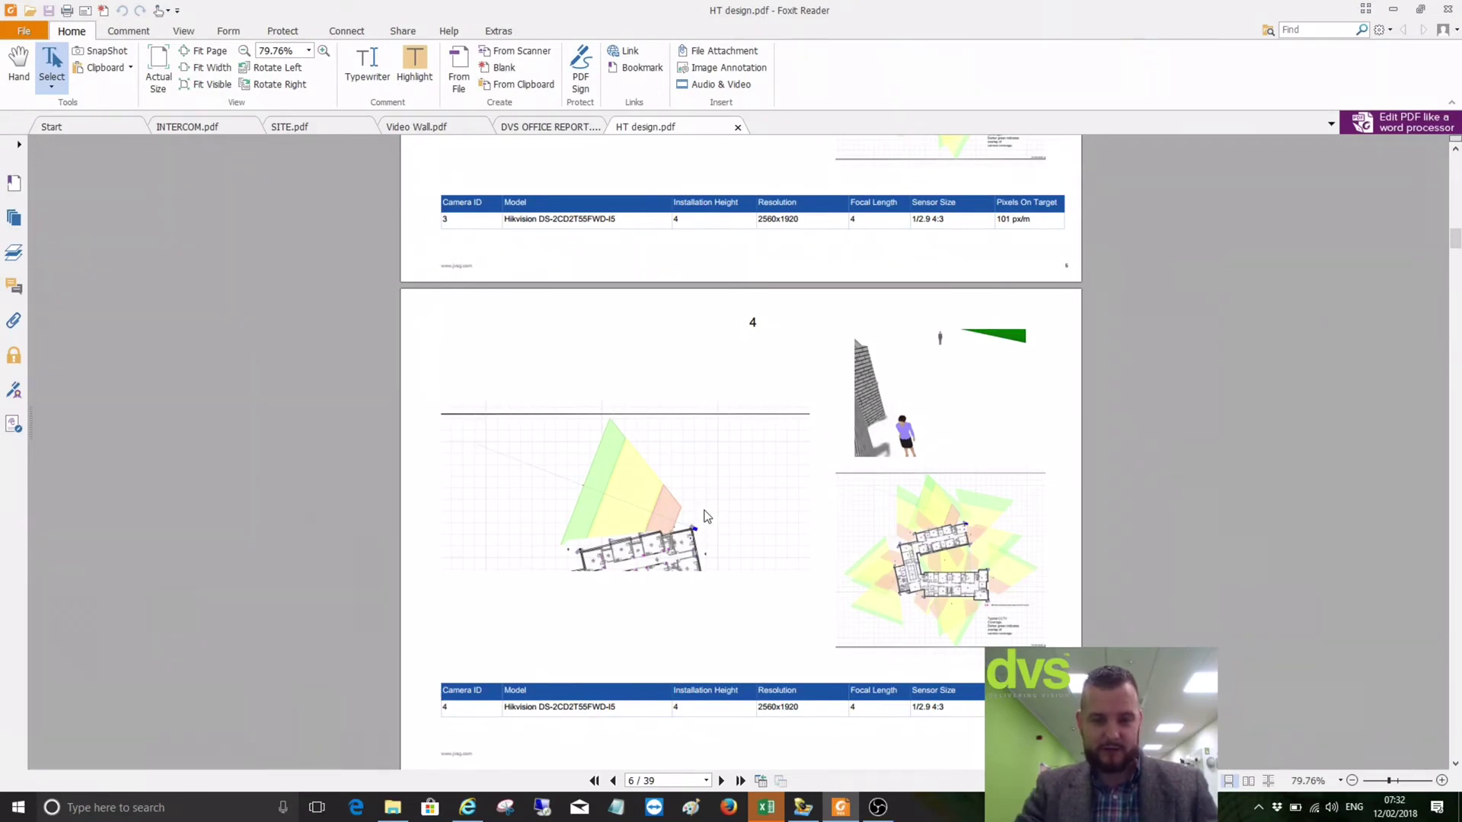
pyautogui.scroll(-1, 707, 517)
pyautogui.scroll(10, 707, 517)
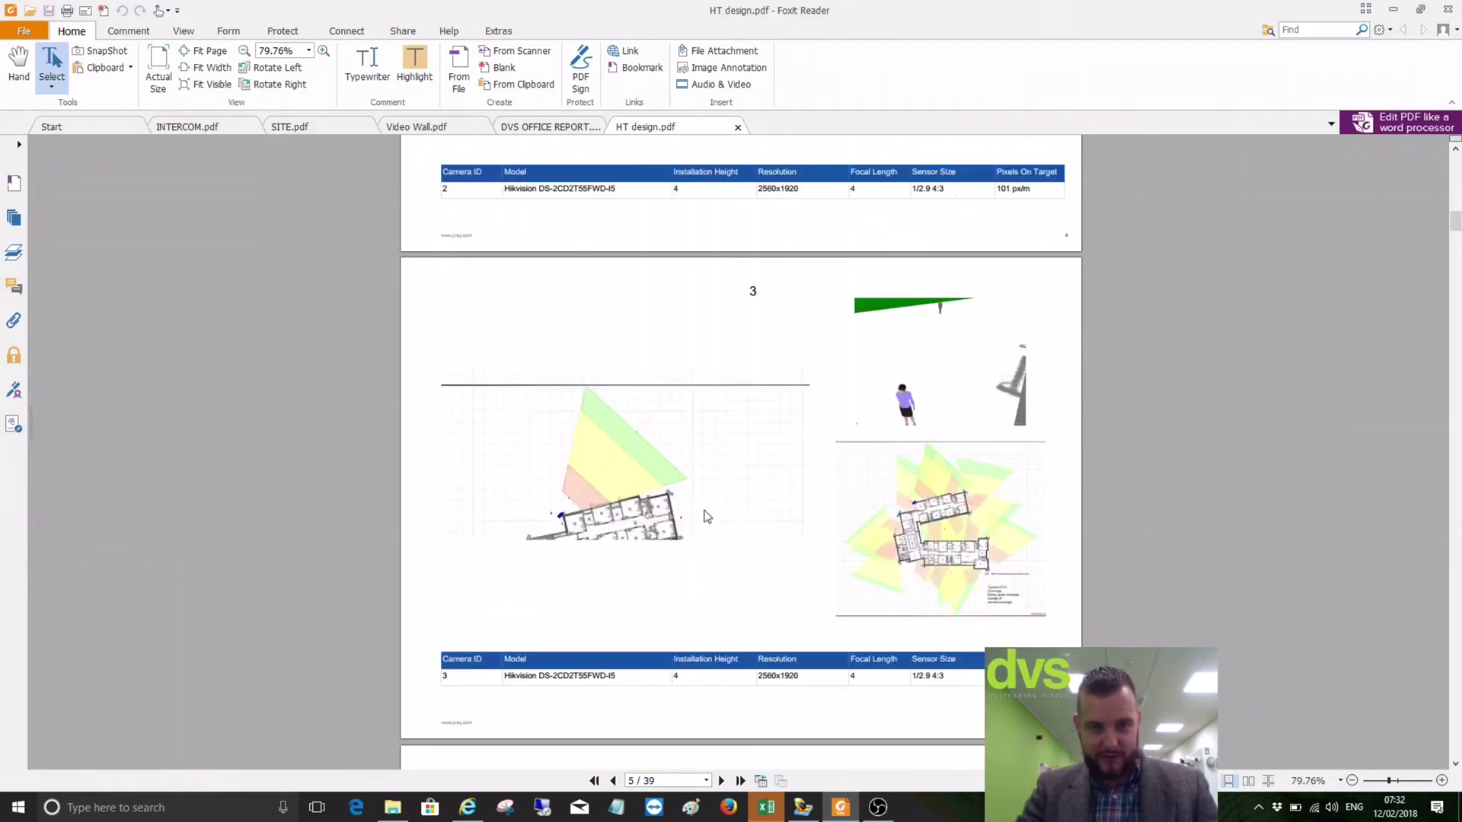
pyautogui.scroll(6, 706, 517)
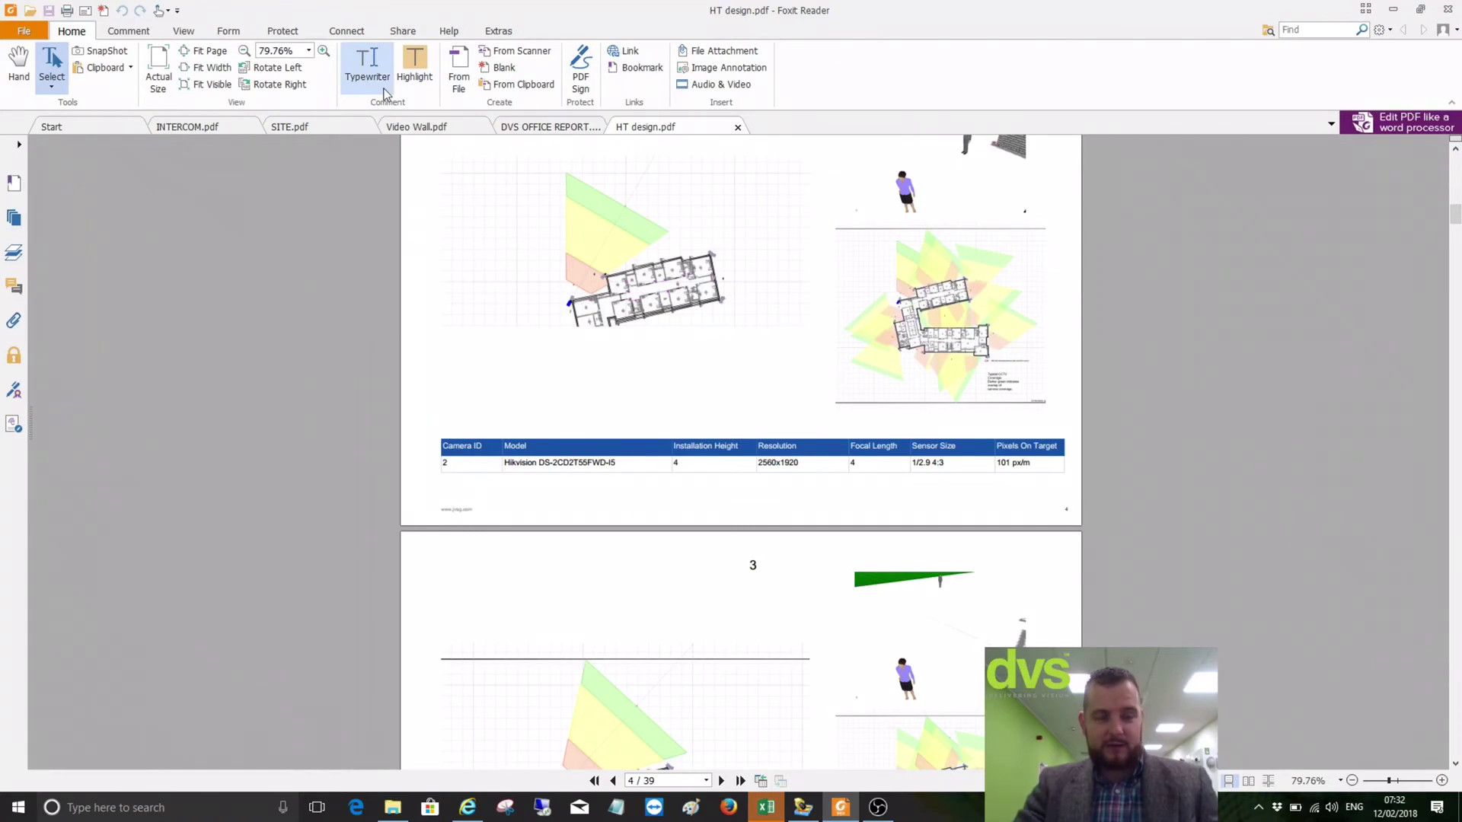
# Look at the intercom design layout in INTERCOM.pdf, and switch to SITE.pdf
pyautogui.click(193, 128)
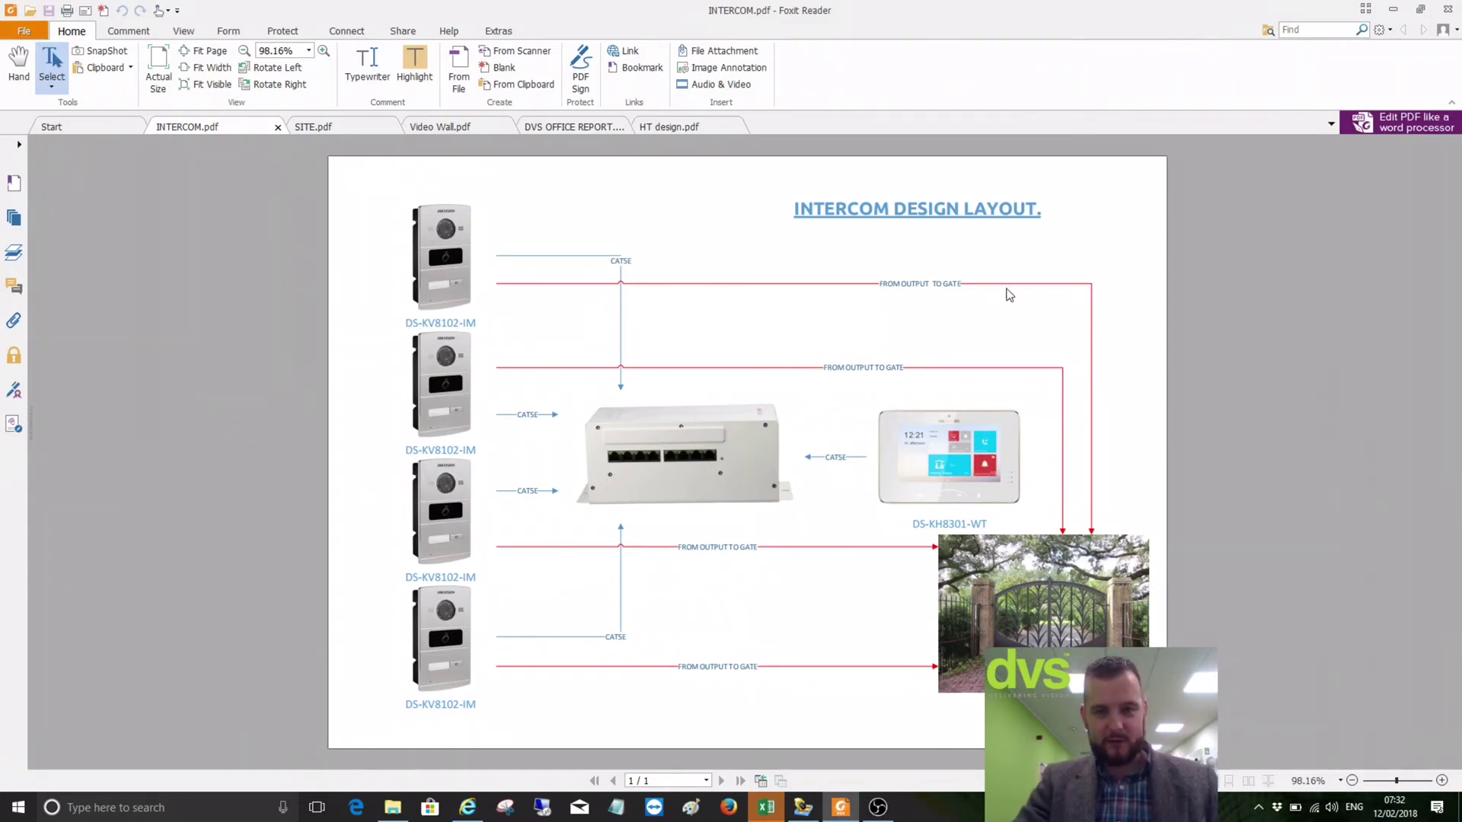
pyautogui.click(332, 127)
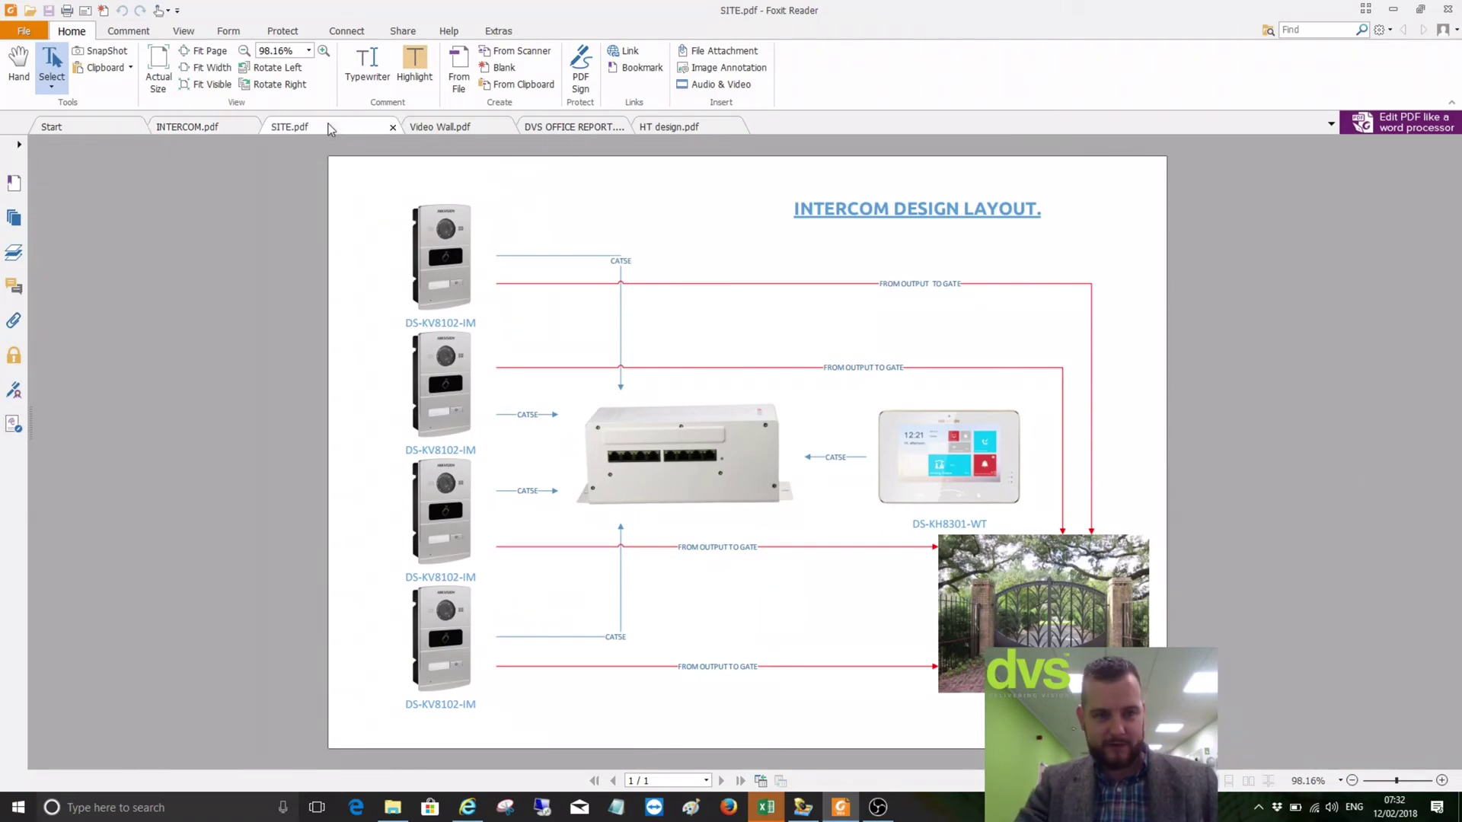
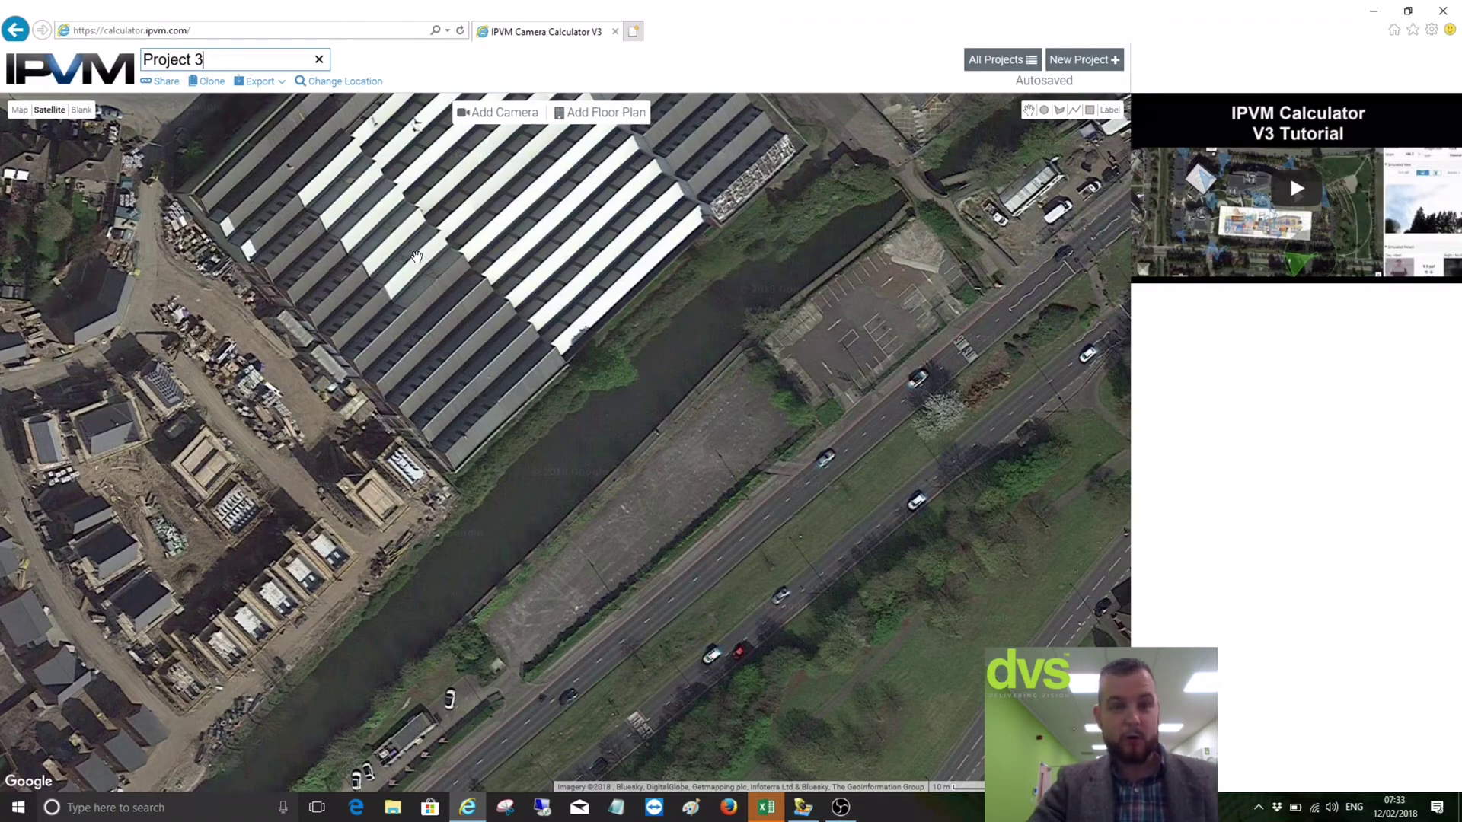
# Rename the camera calculator project from its default title to DVS
pyautogui.moveTo(270, 62); pyautogui.dragTo(124, 68)
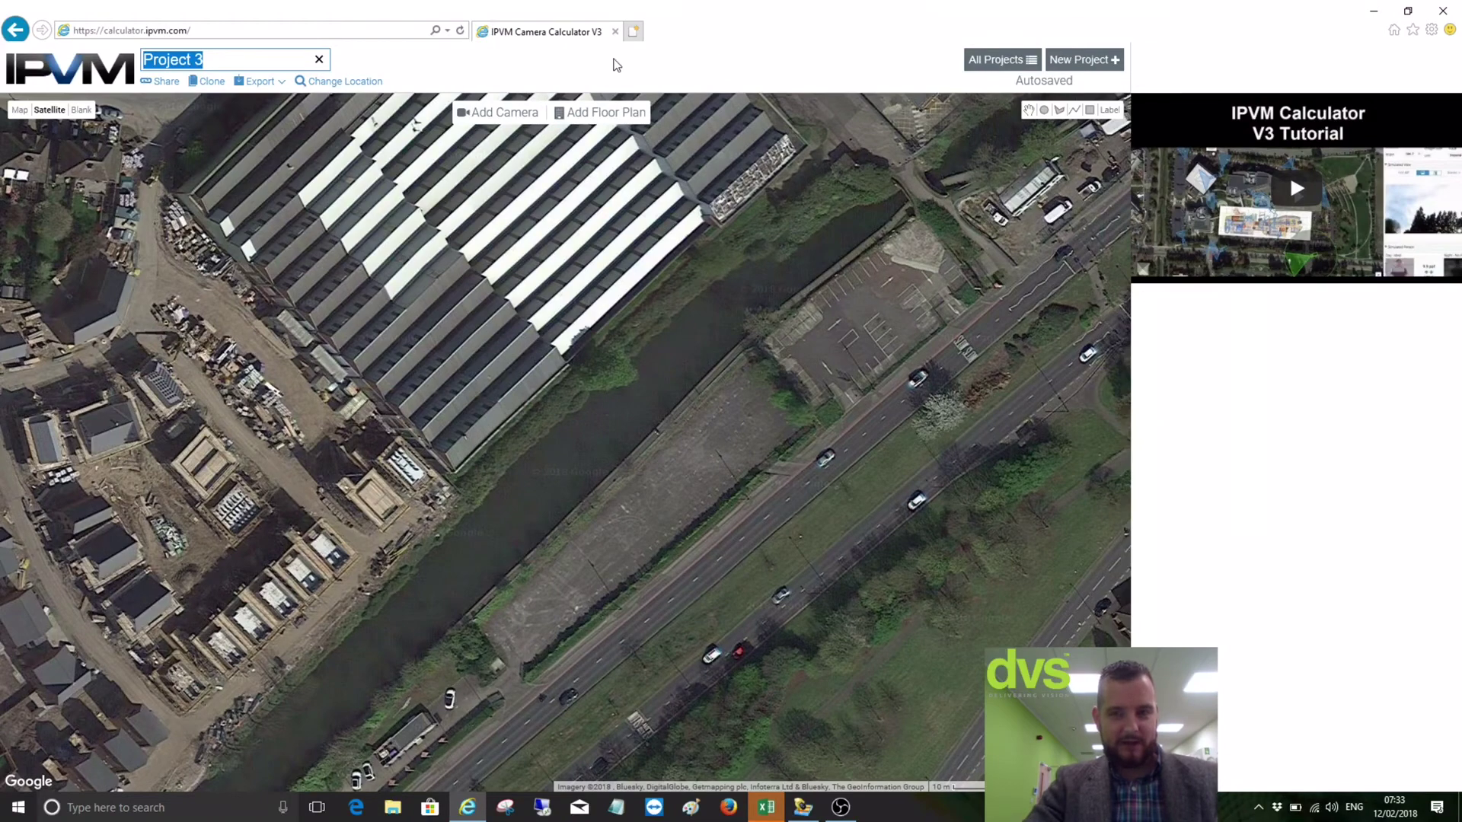
pyautogui.moveTo(260, 61); pyautogui.dragTo(145, 60)
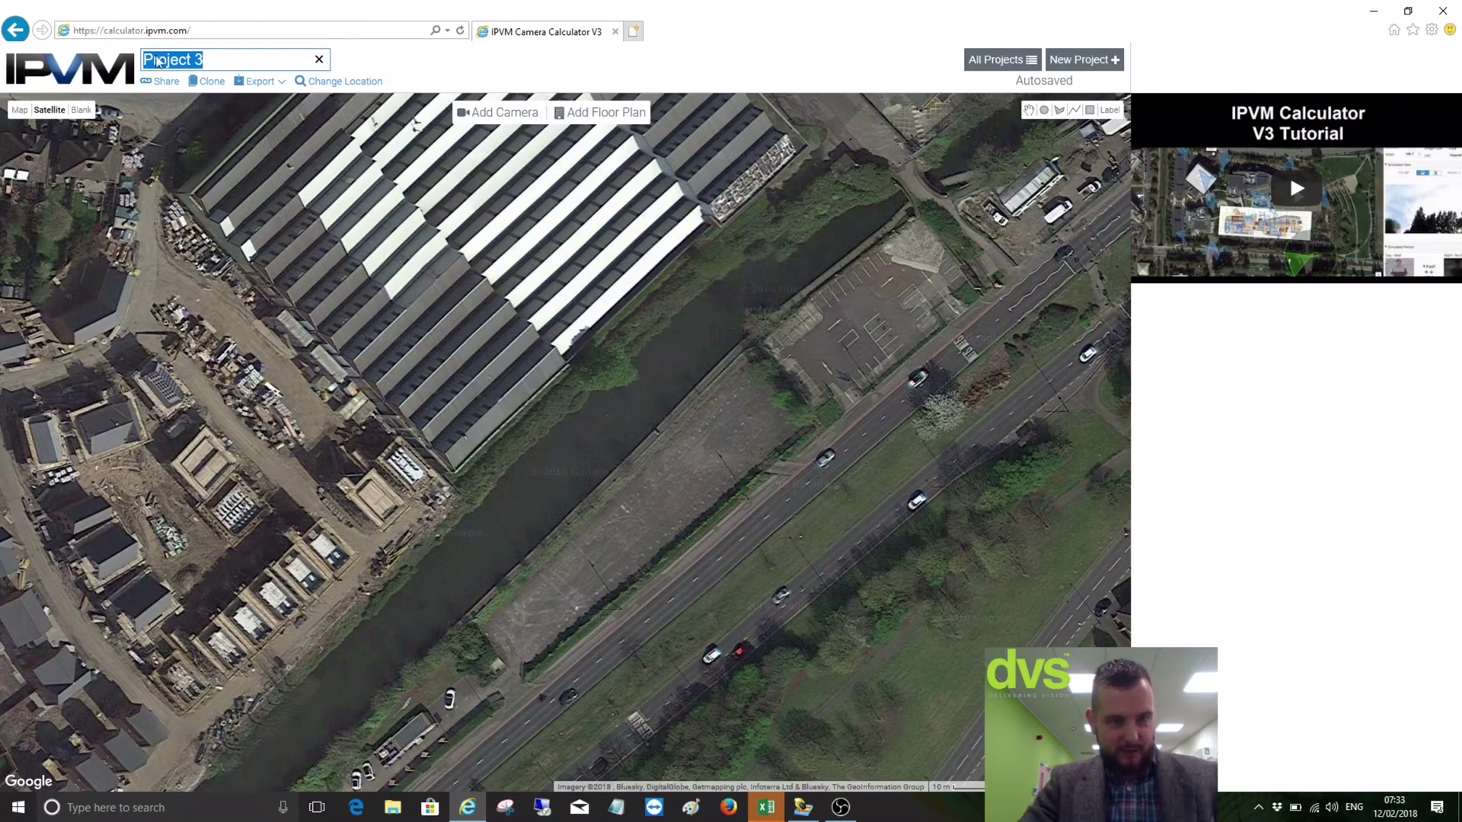
pyautogui.write('DVS')
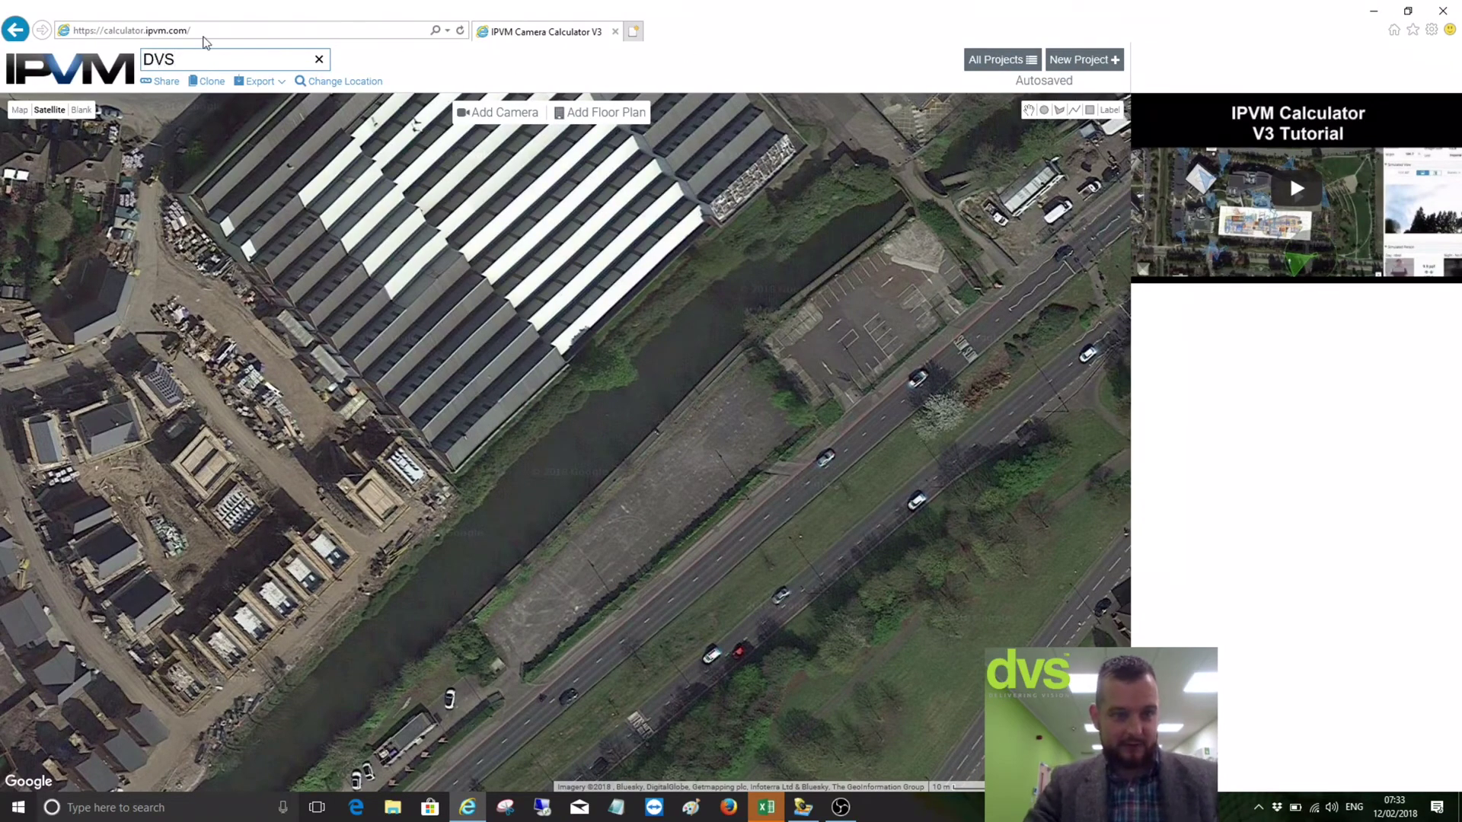
pyautogui.click(323, 95)
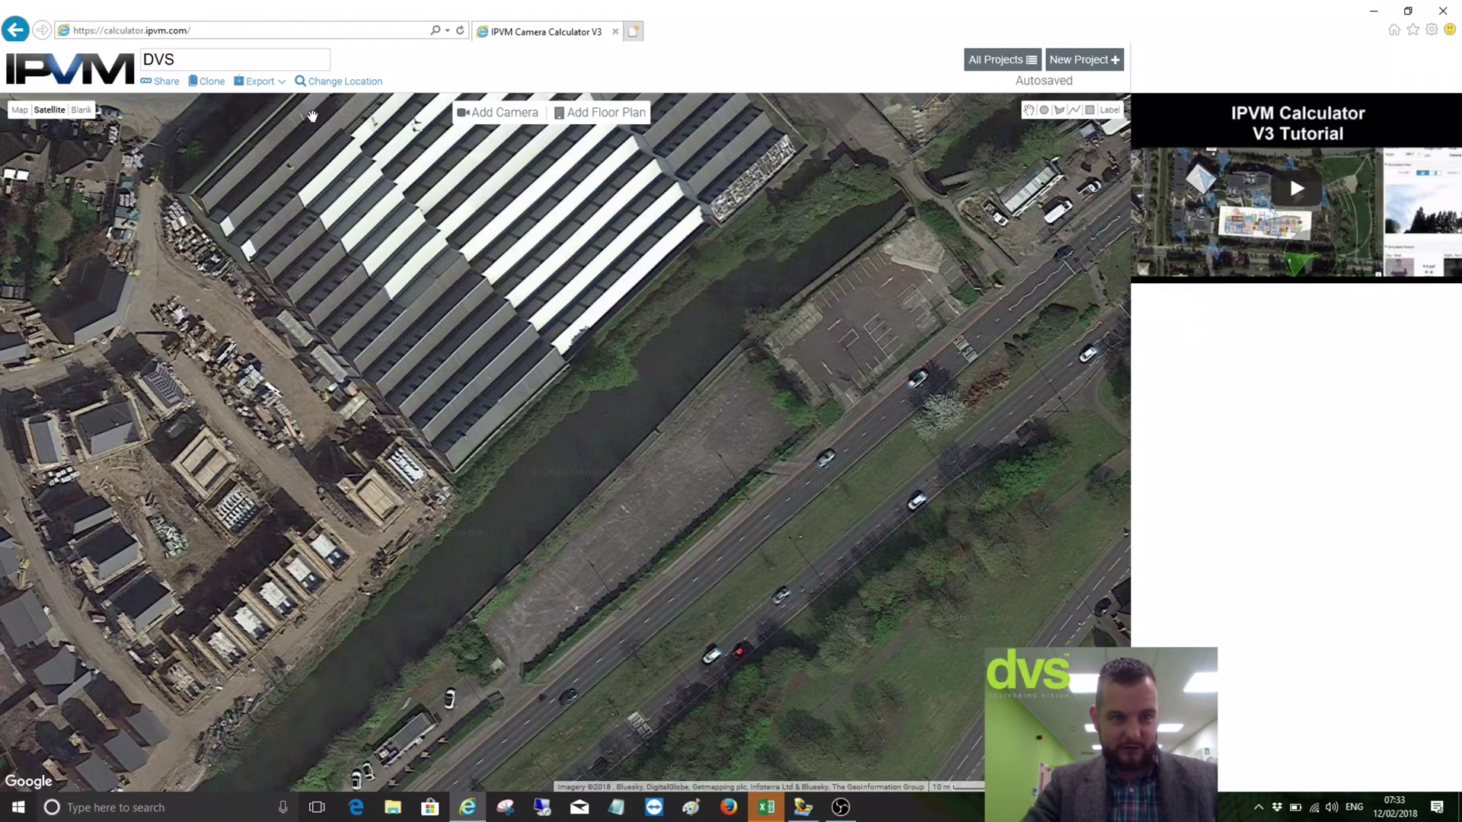
# Change the map location to the site's postcode in Cardiff
pyautogui.click(339, 81)
pyautogui.write('cf')
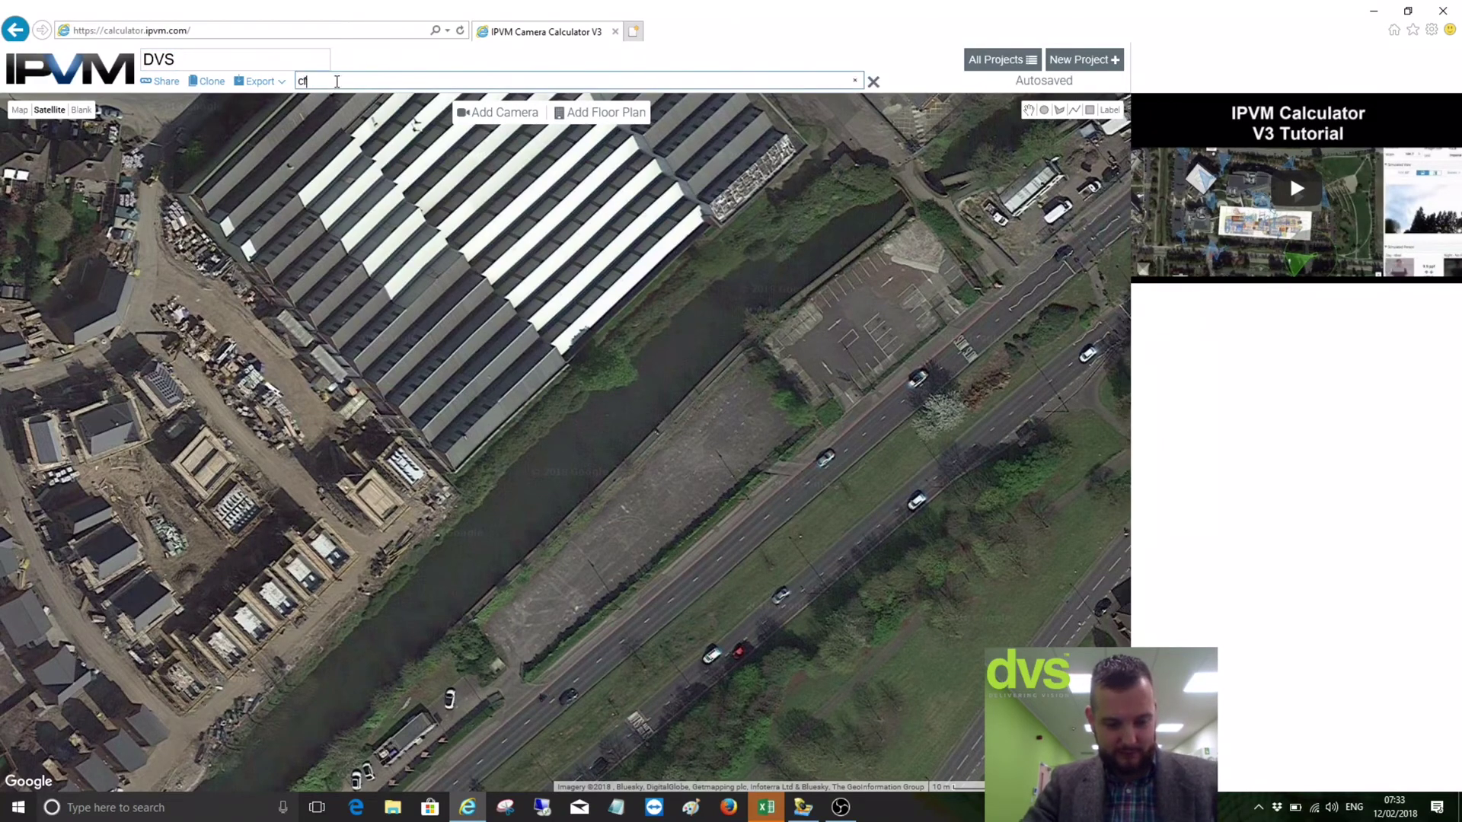
pyautogui.write('245pg')
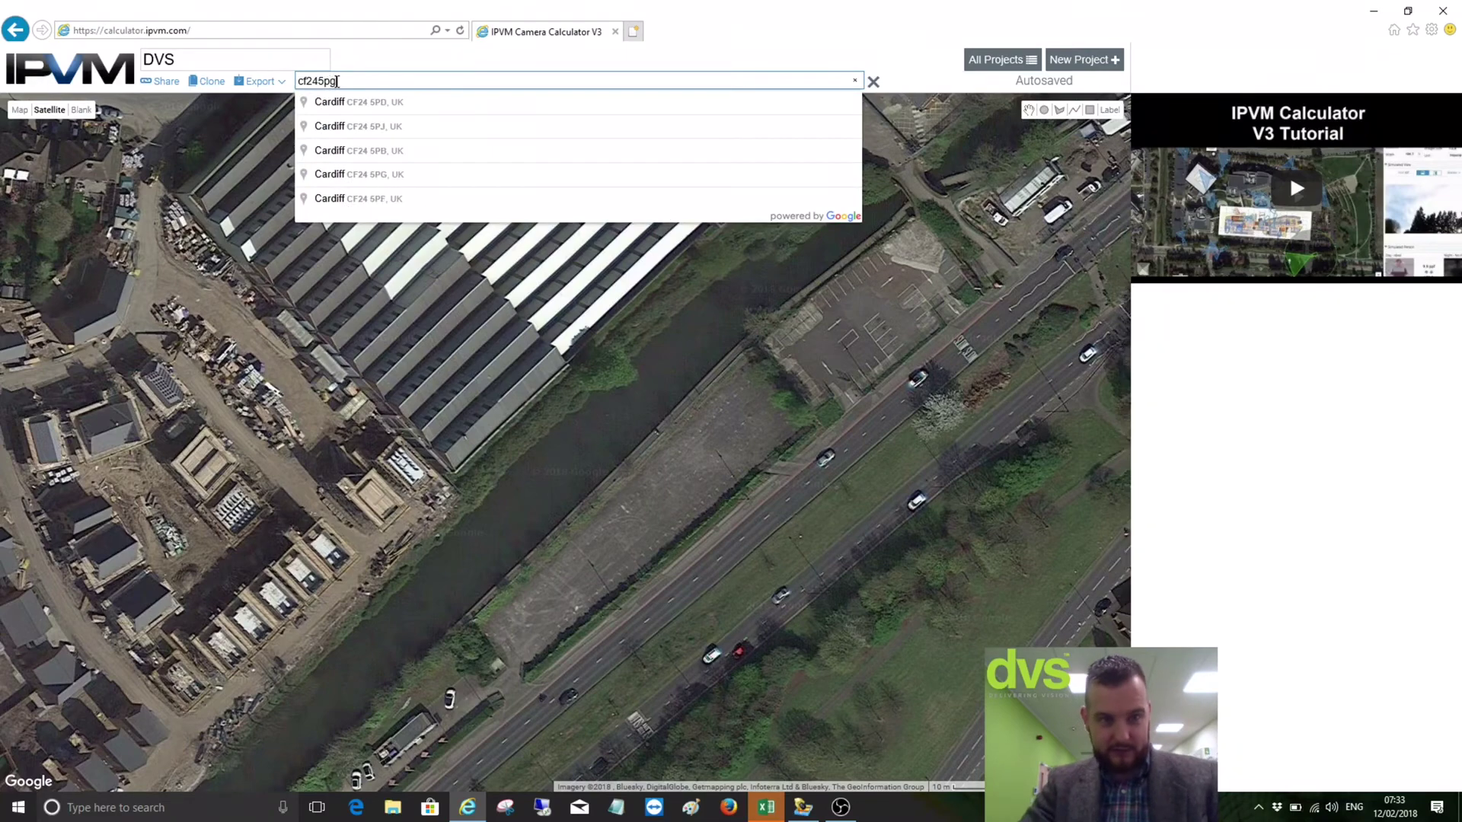
pyautogui.press('Return')
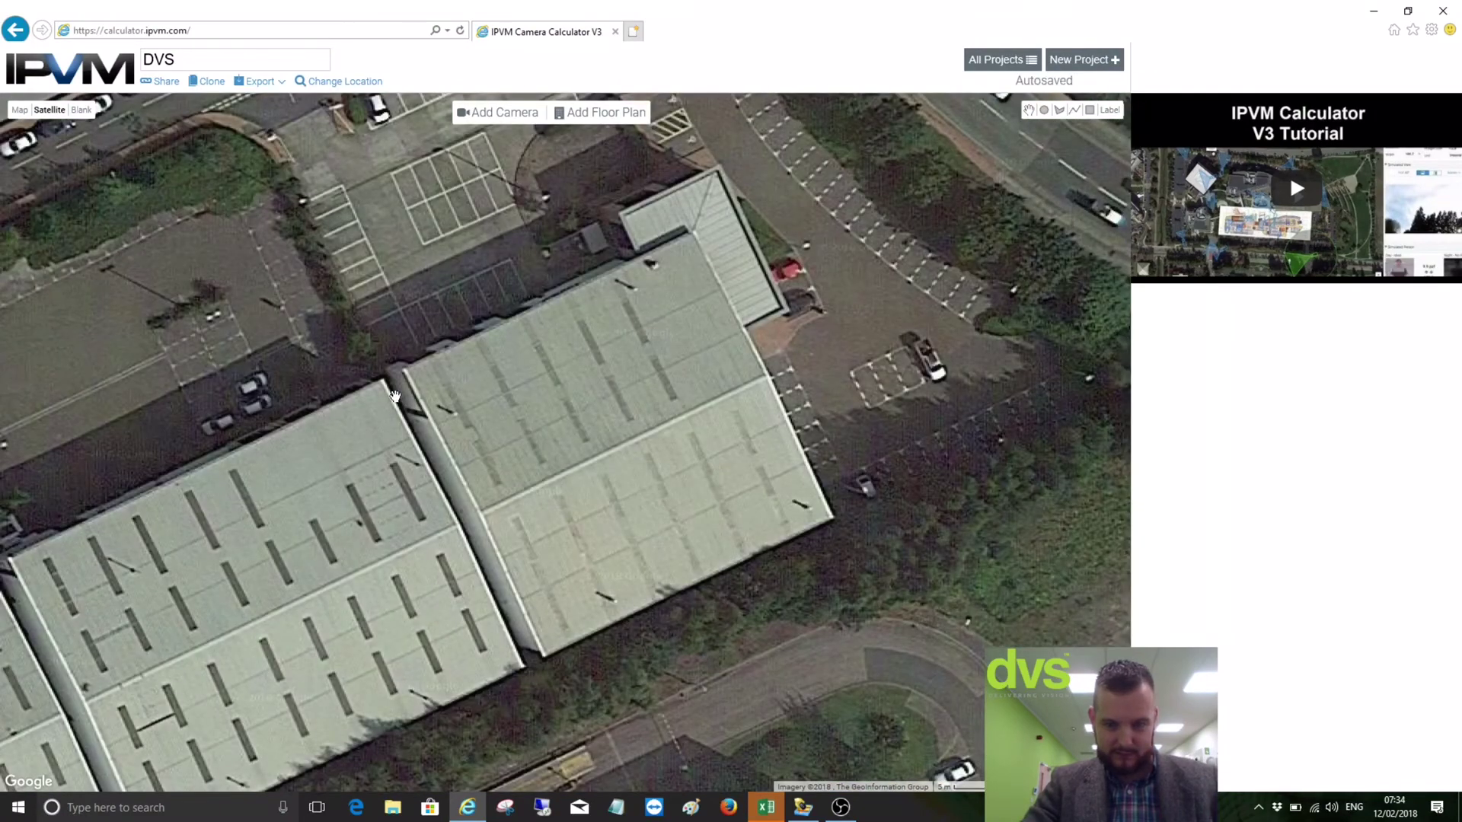
# Add a camera on the warehouse building beside the car park and name it Front
pyautogui.moveTo(395, 396); pyautogui.dragTo(785, 329)
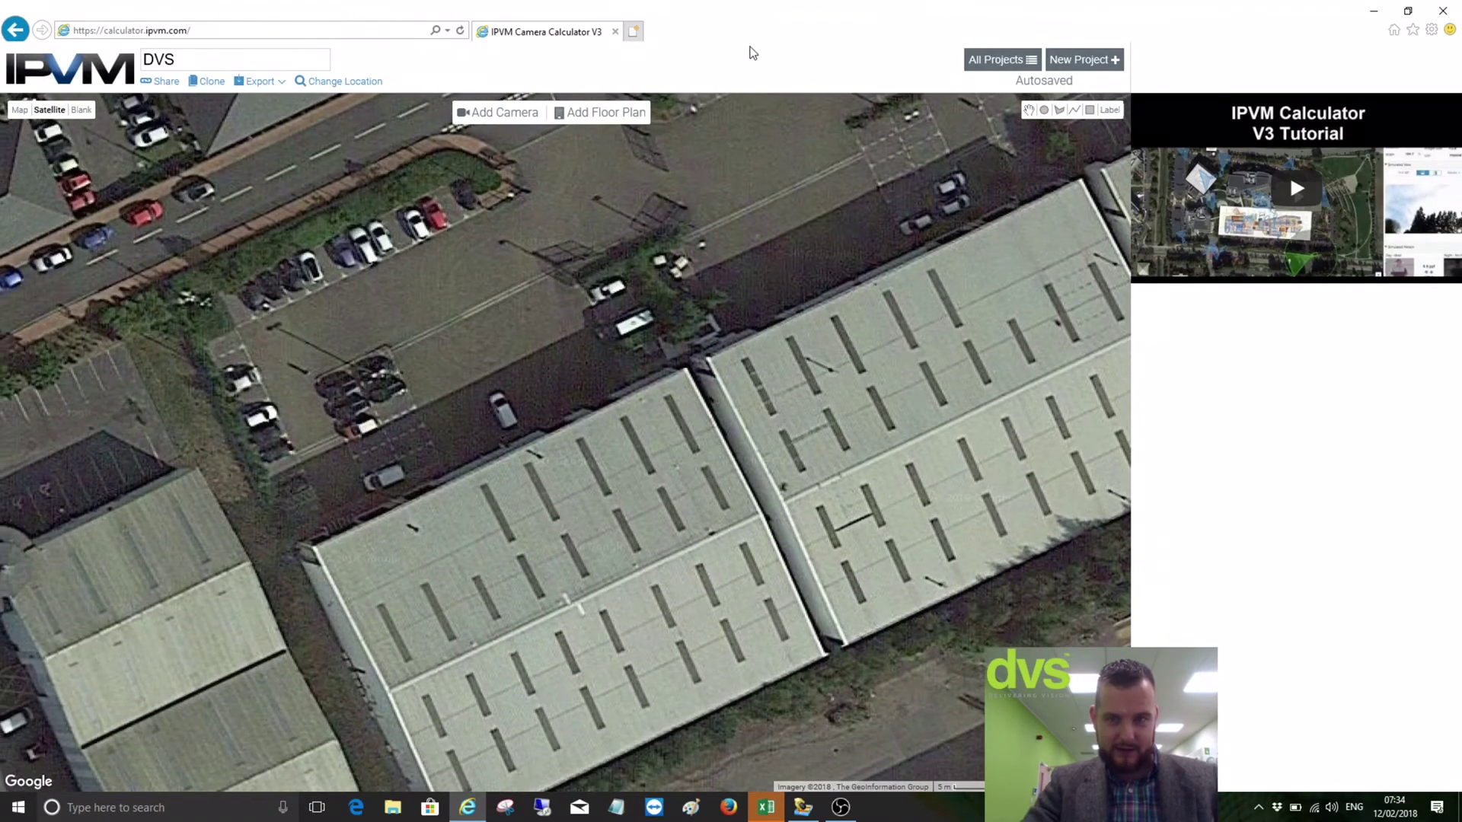
pyautogui.click(500, 112)
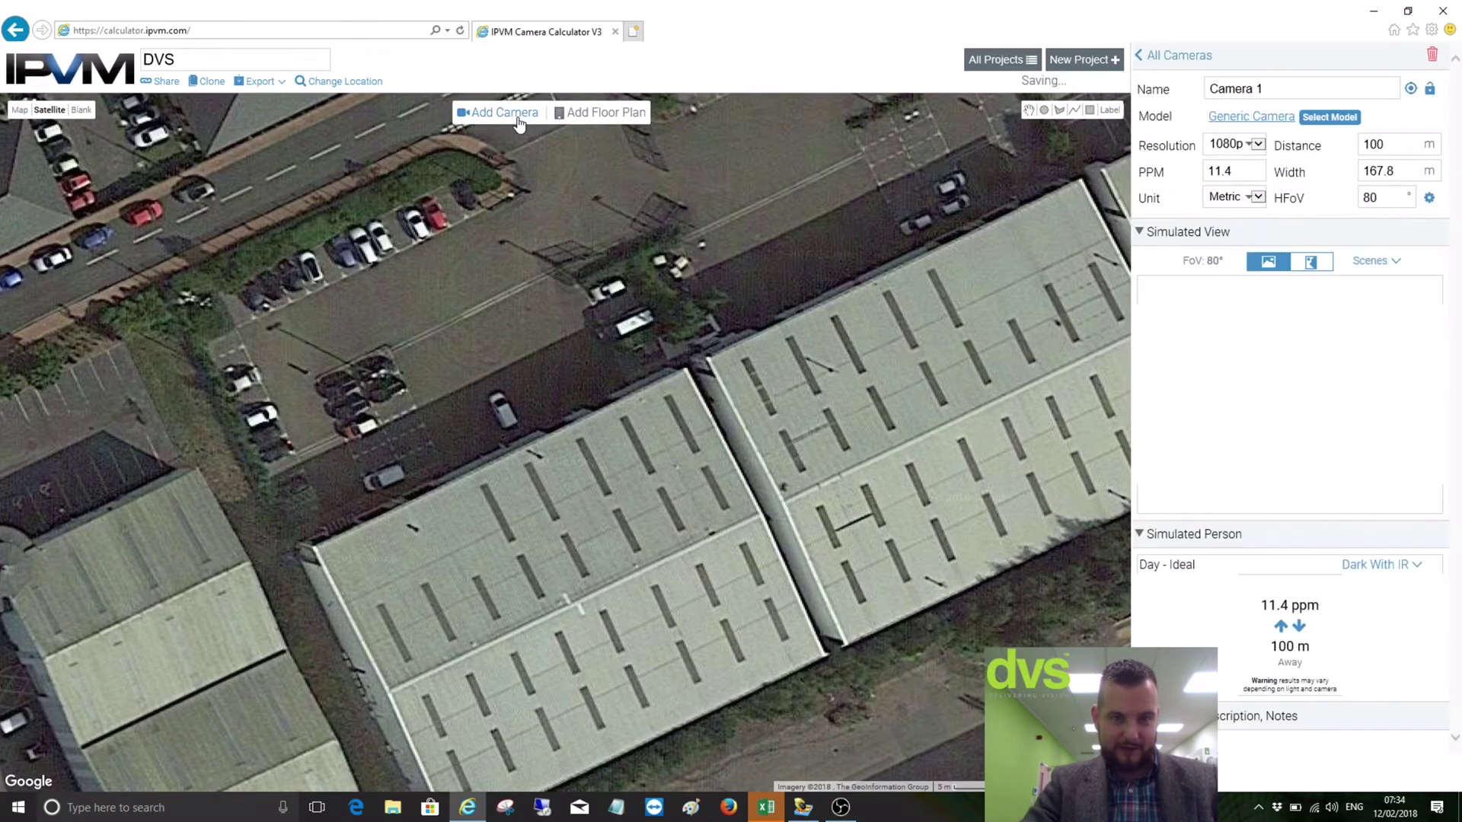
pyautogui.moveTo(1292, 89); pyautogui.dragTo(1154, 91)
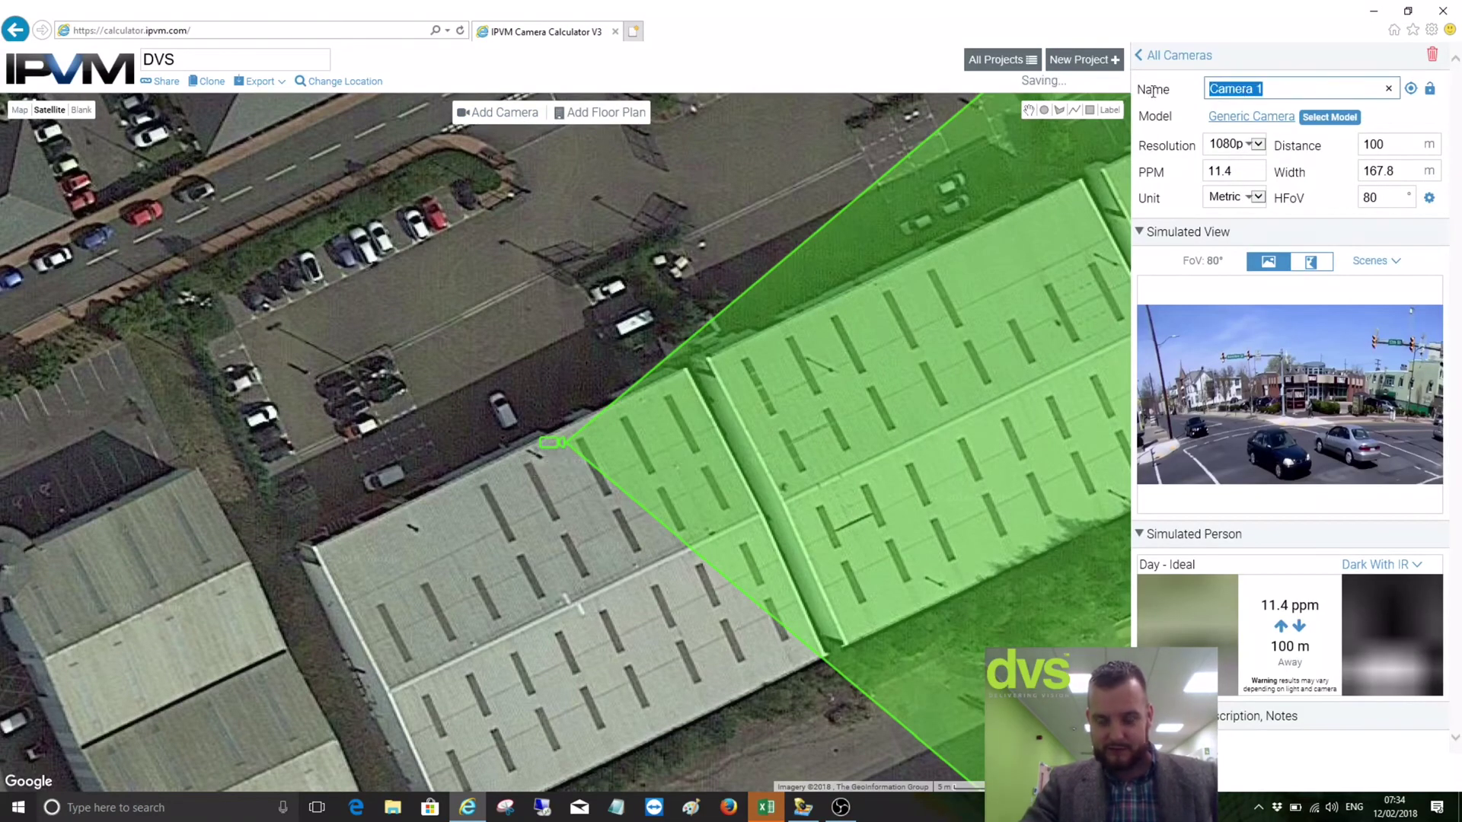
pyautogui.write('Frp')
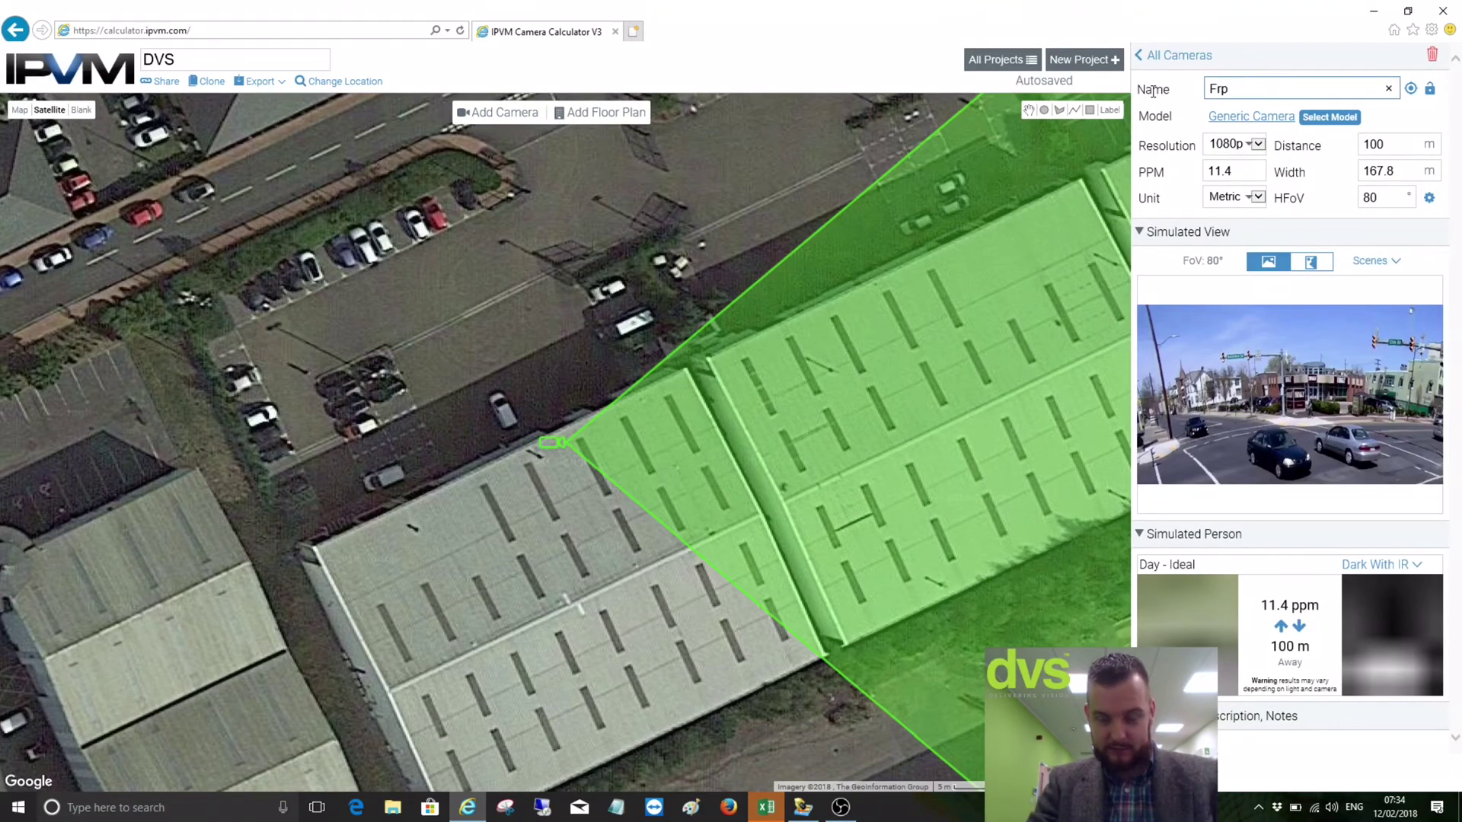
pyautogui.press('BackSpace')
pyautogui.write('ont')
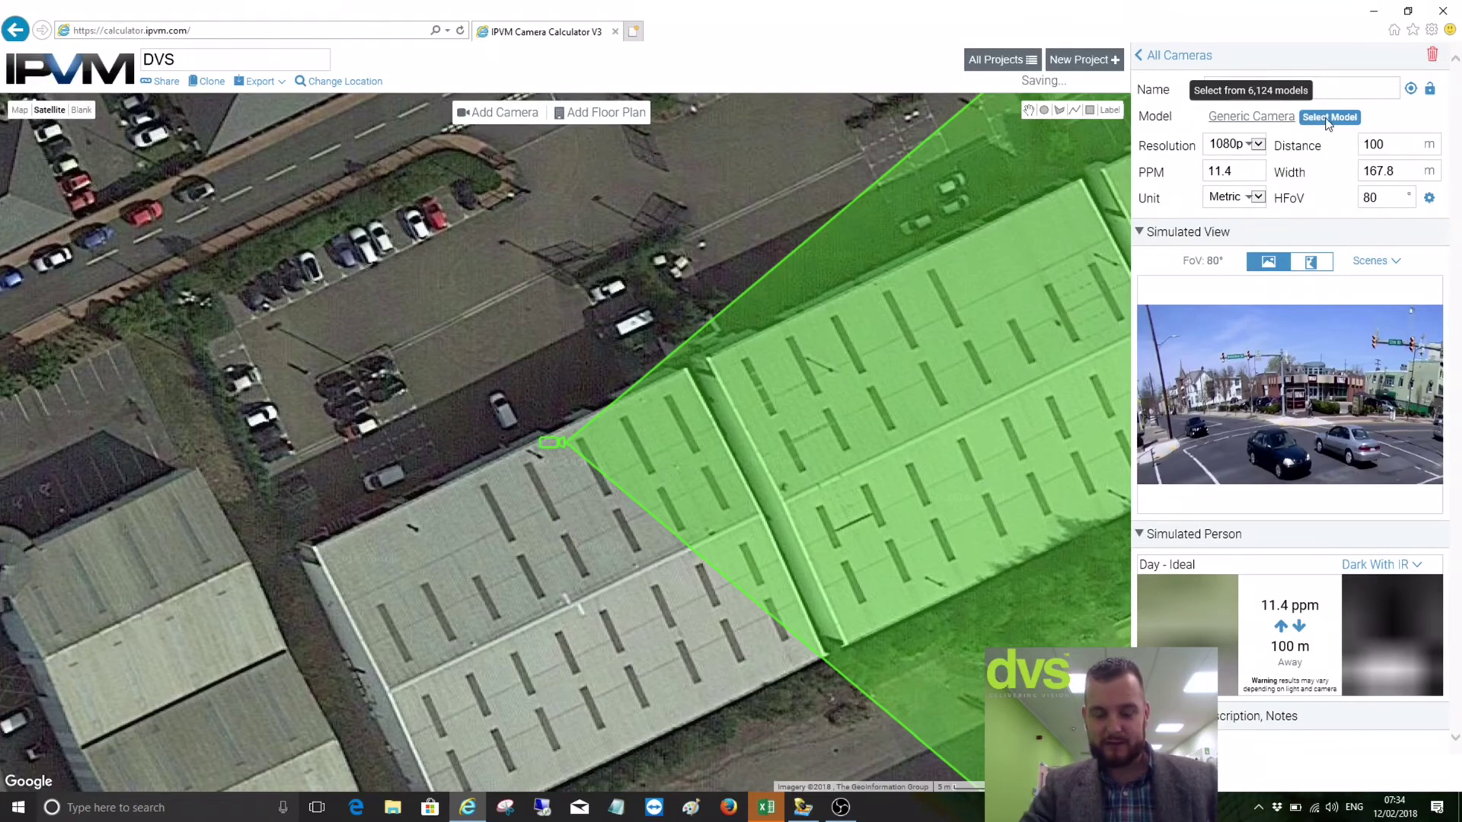
# Assign the Hikvision DS-2CC52D9T-AITZE model to the Front camera
pyautogui.click(1325, 121)
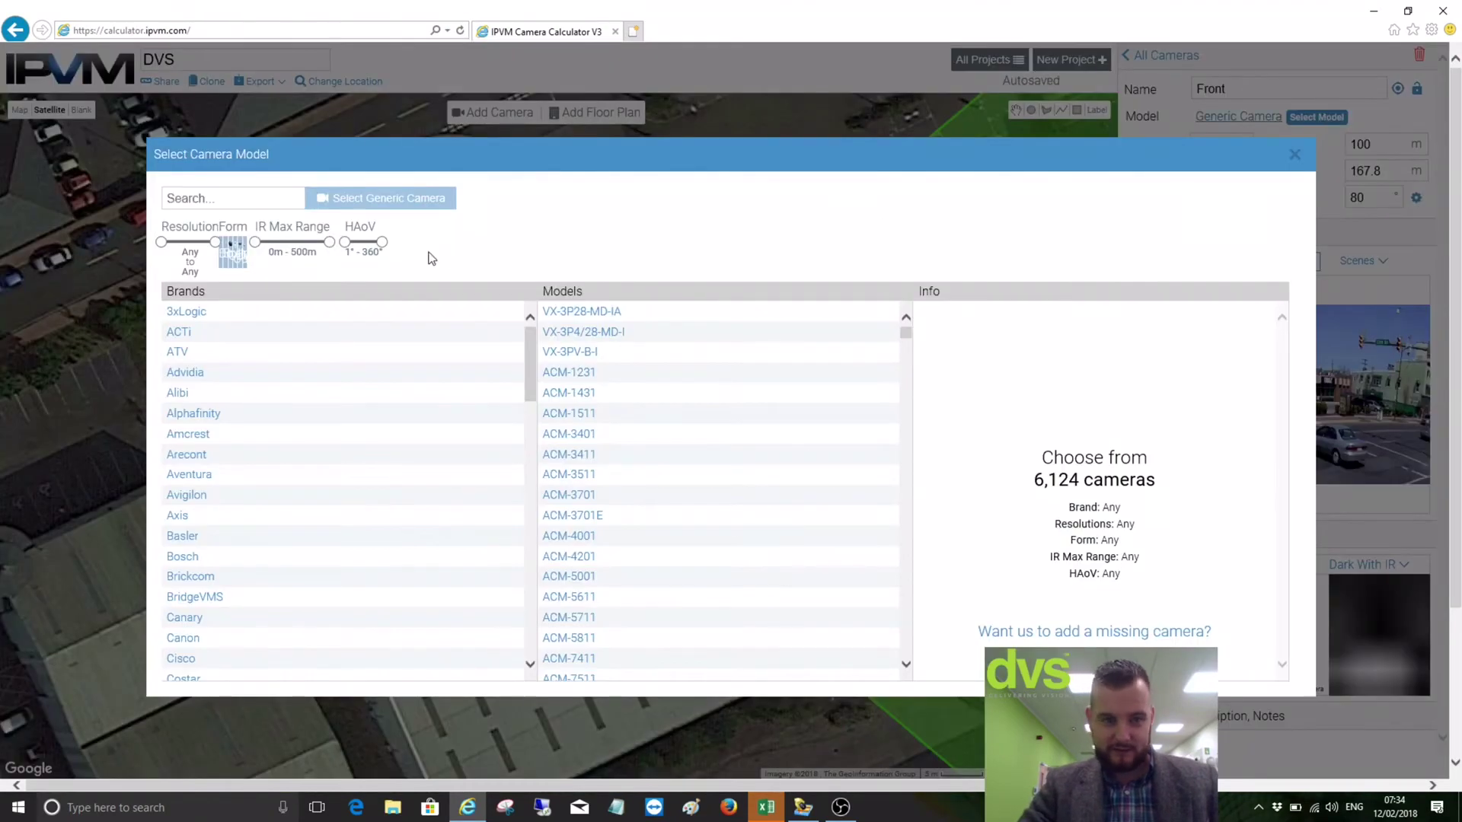
pyautogui.scroll(-3, 228, 415)
pyautogui.scroll(-4, 228, 415)
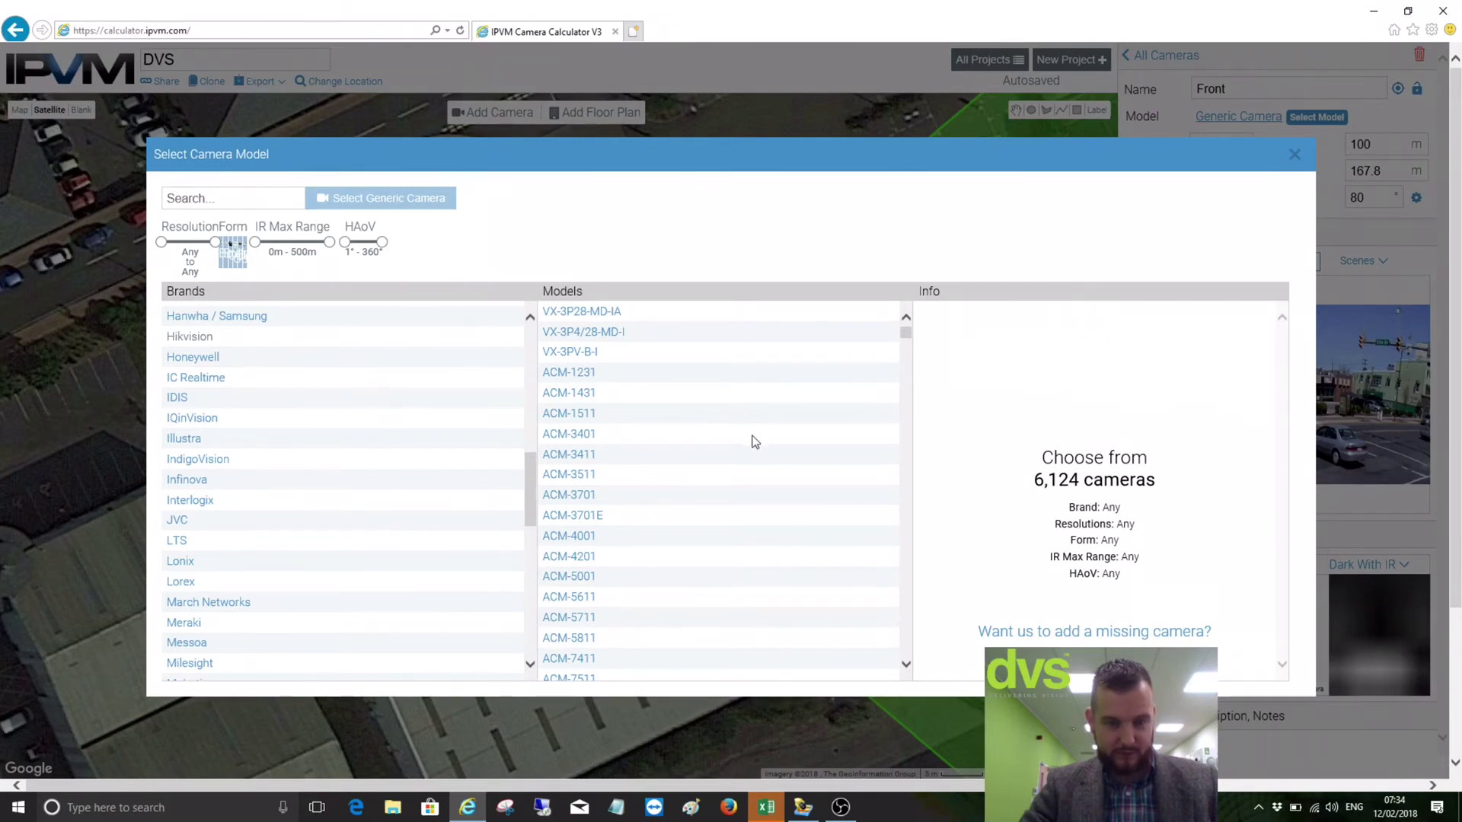
pyautogui.click(178, 343)
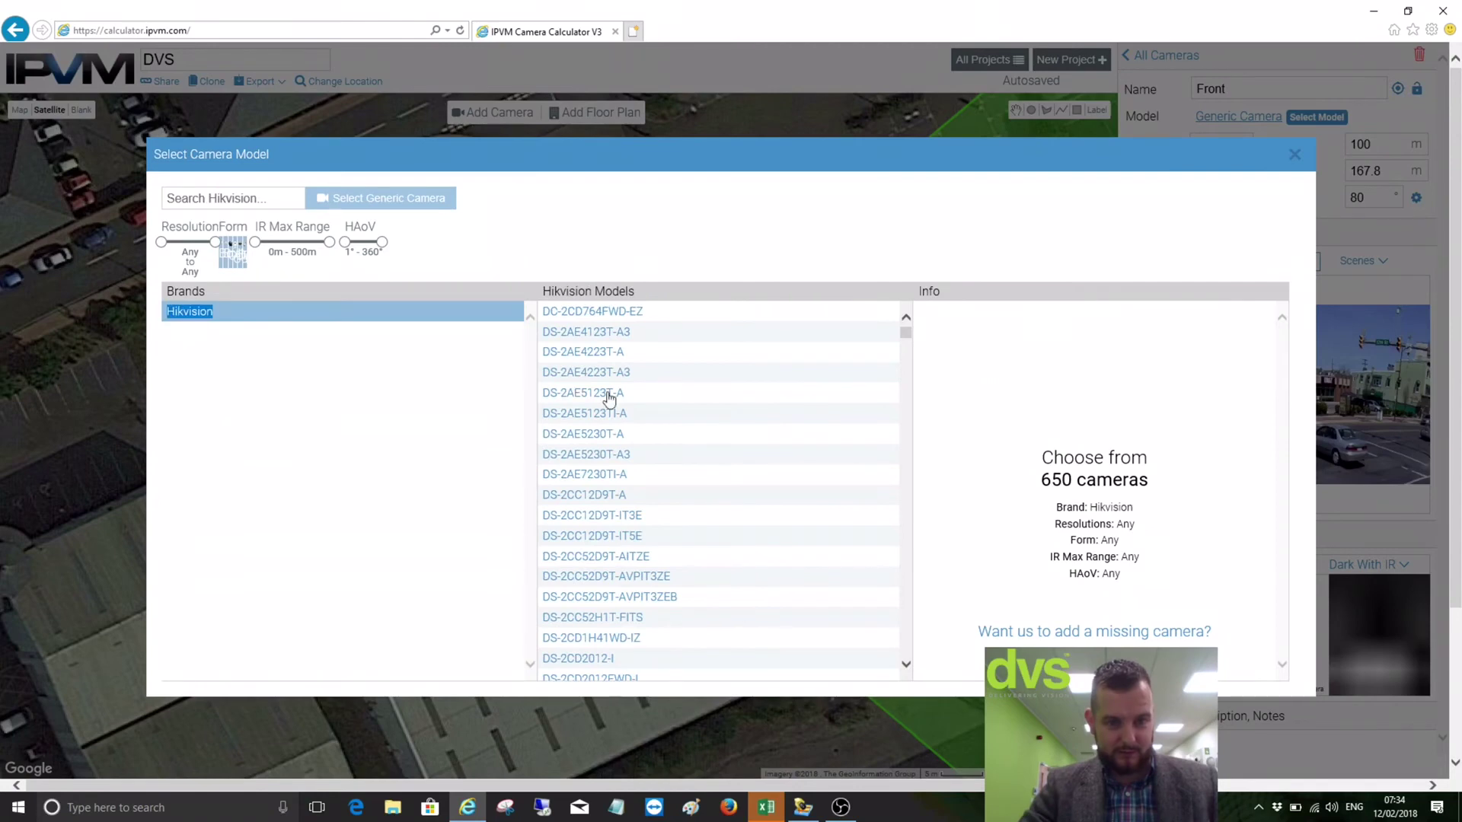
pyautogui.scroll(-2, 701, 545)
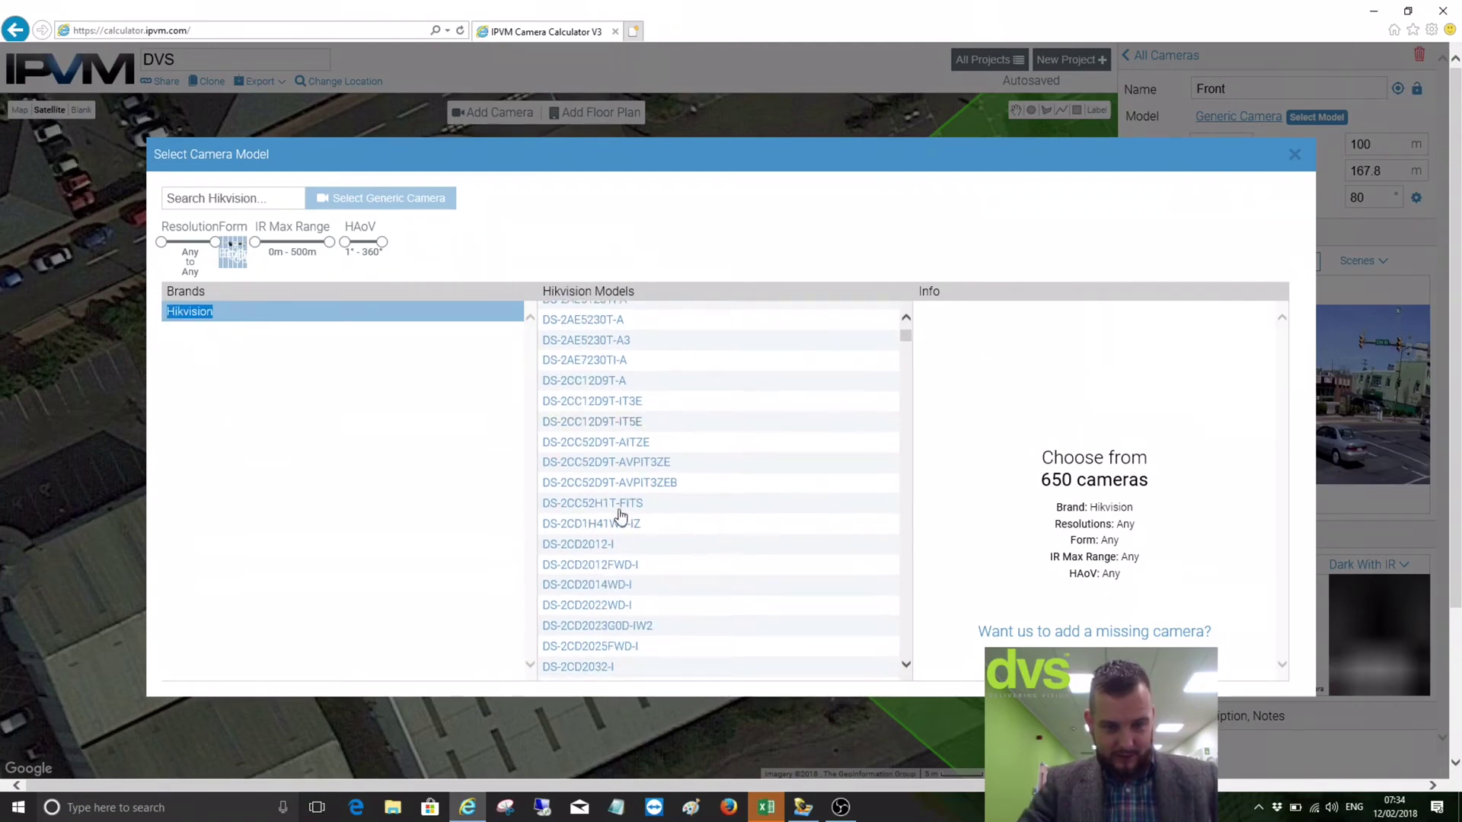
pyautogui.scroll(-1, 665, 491)
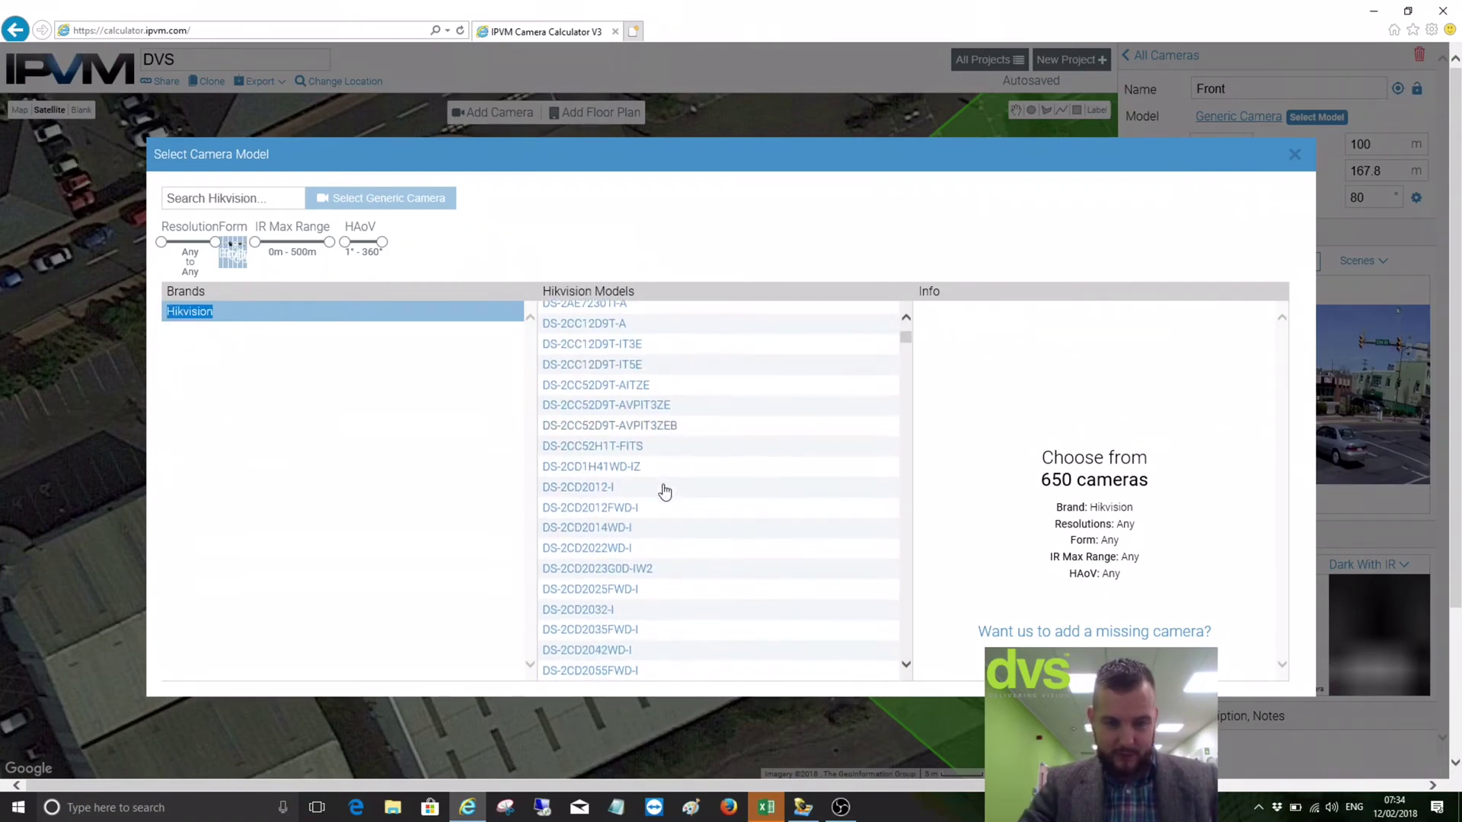
pyautogui.click(599, 386)
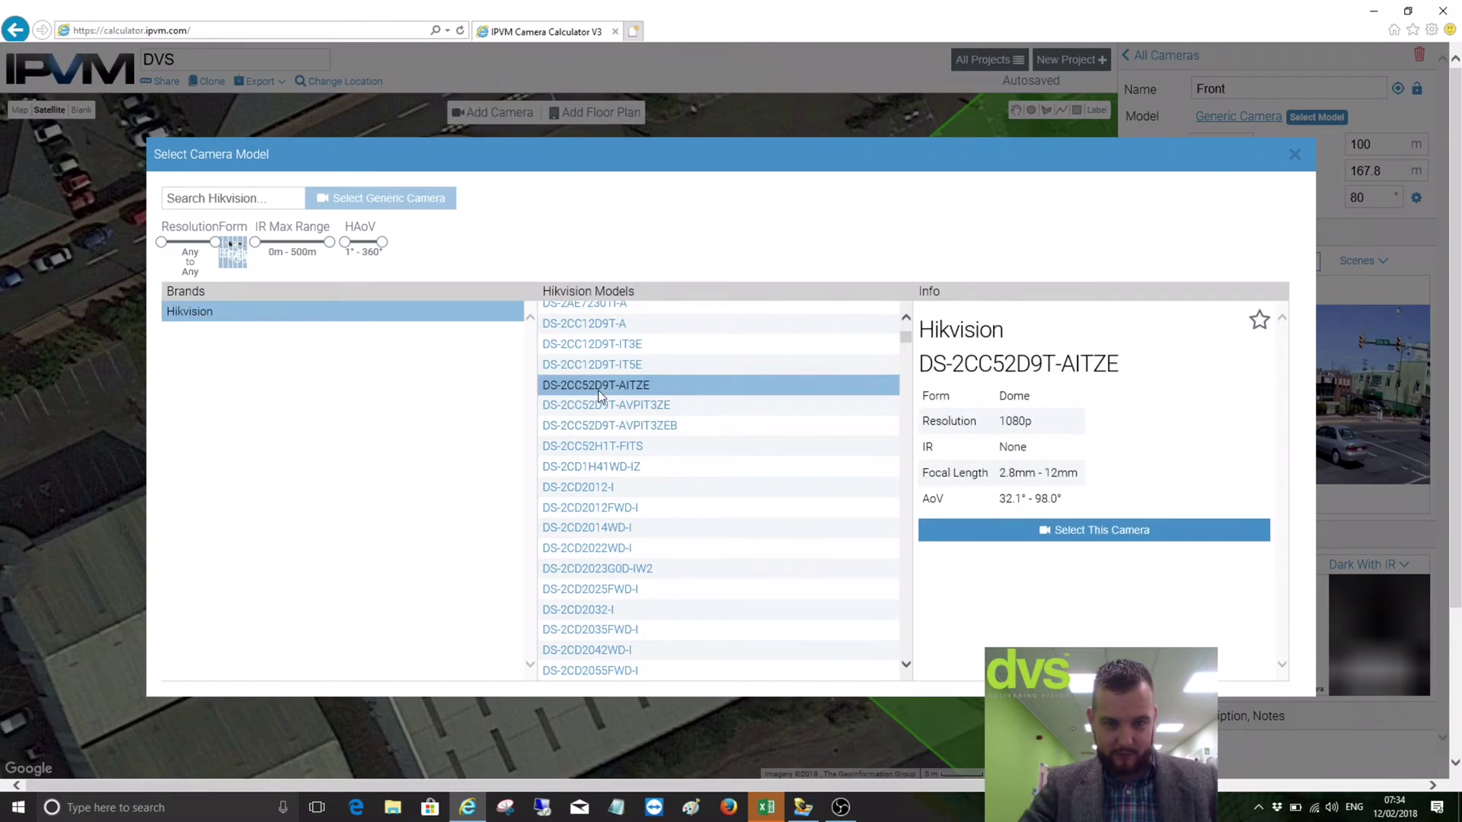
pyautogui.click(1127, 533)
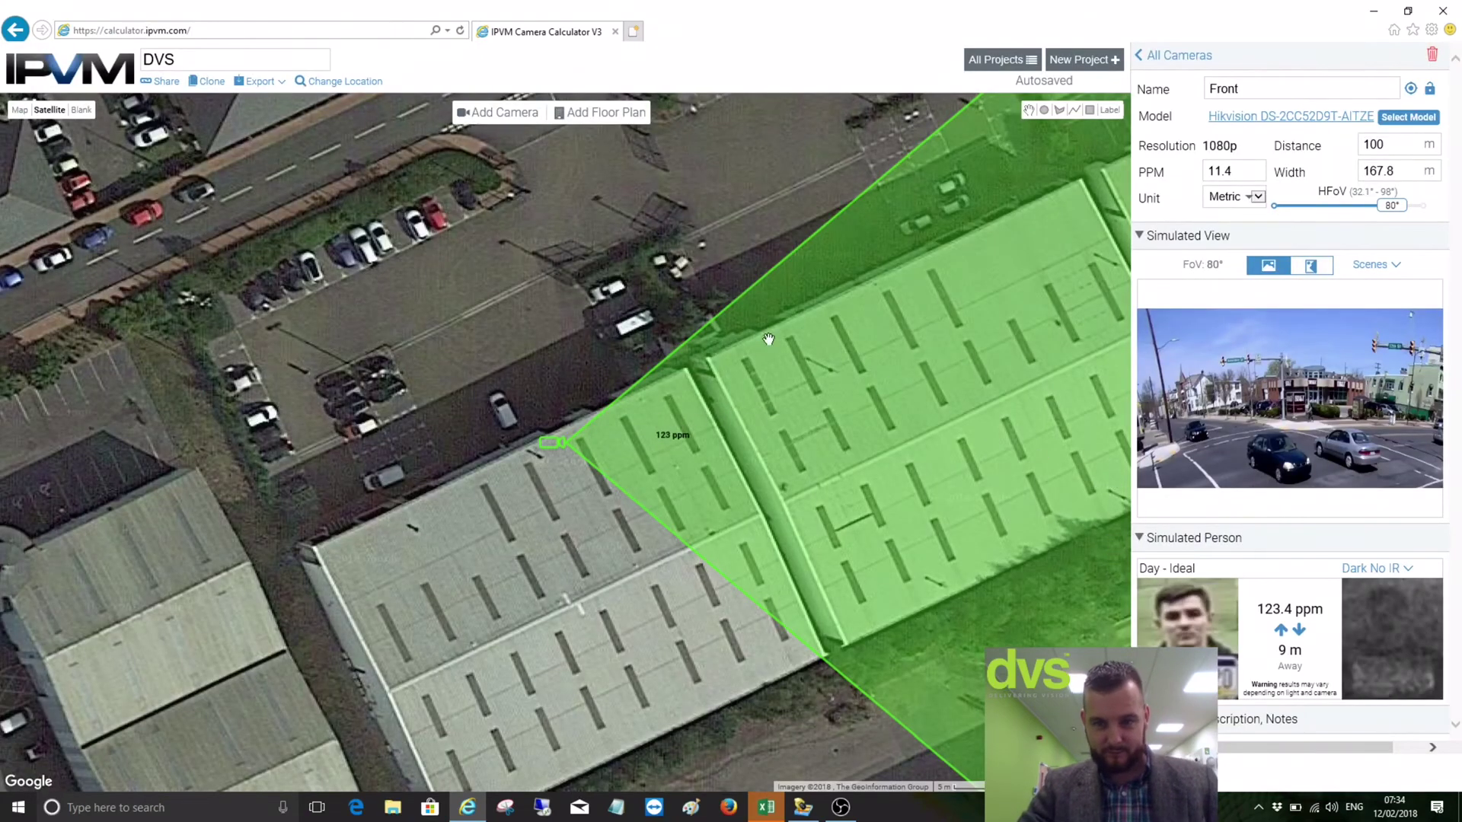
# Set the Front camera's distance to 25 m, and place it at the warehouse's outer front corner facing the car park
pyautogui.moveTo(605, 432); pyautogui.dragTo(518, 425)
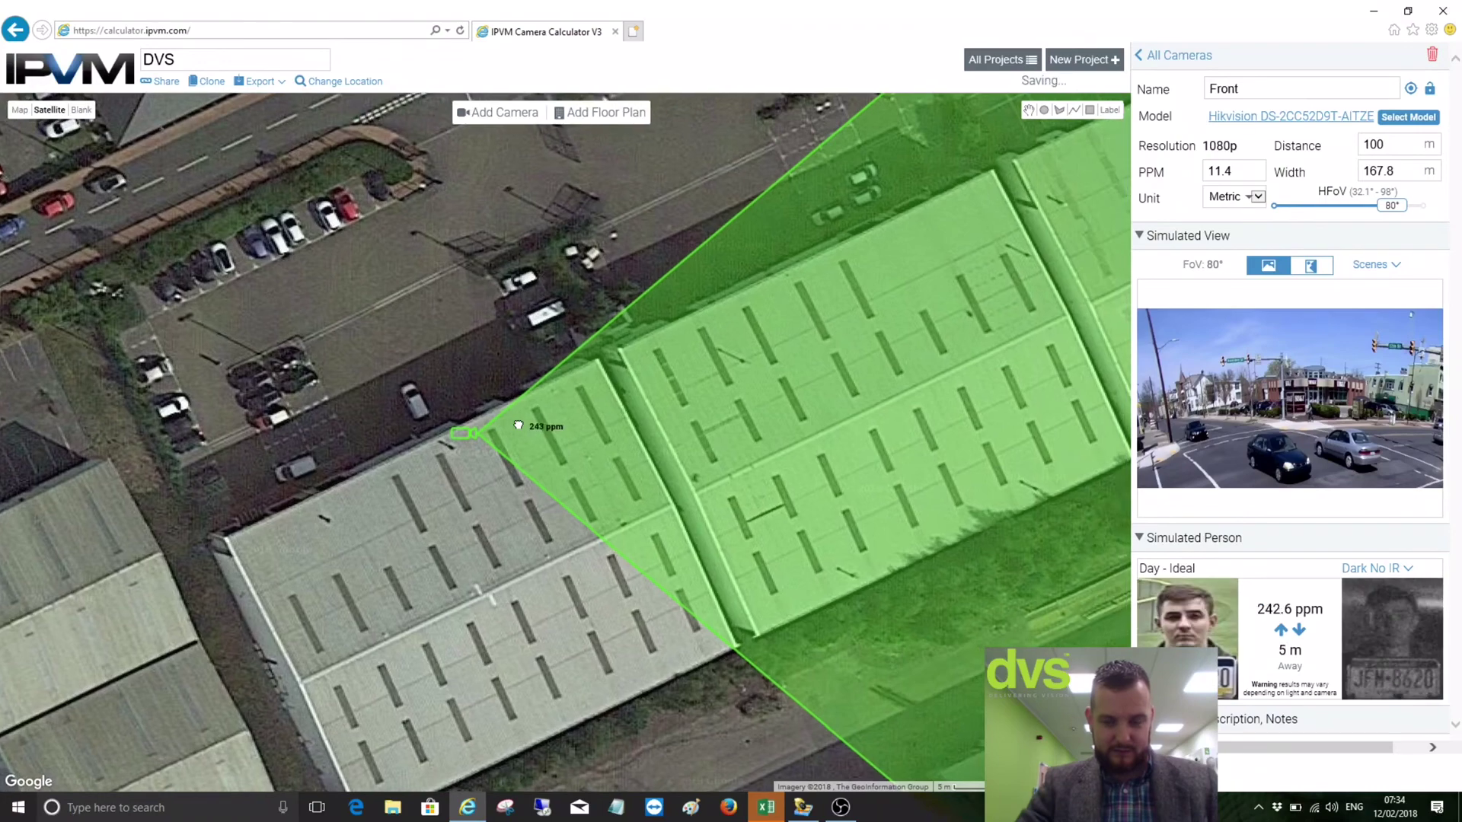
pyautogui.doubleClick(1399, 150)
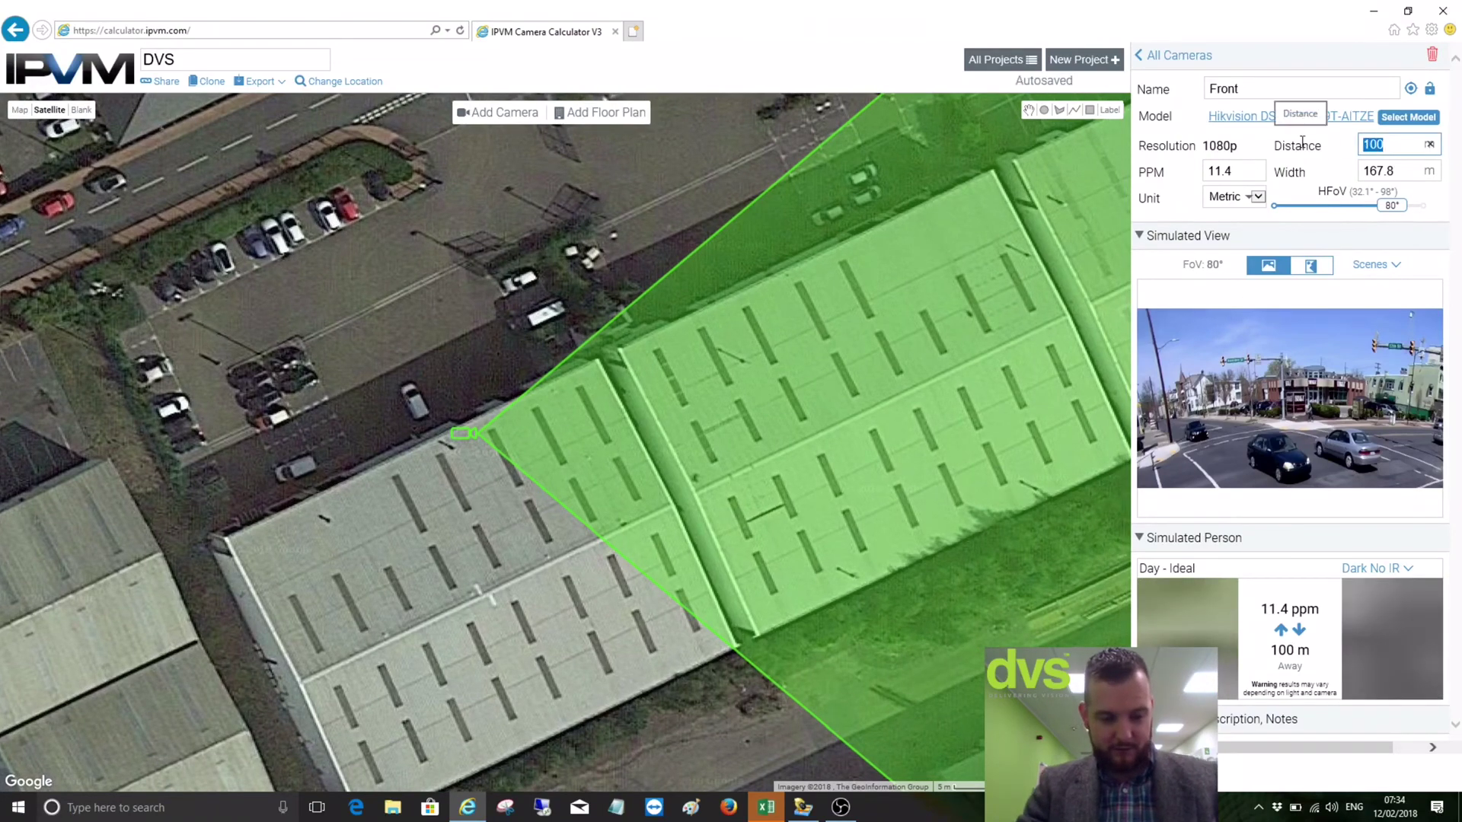
pyautogui.write('25')
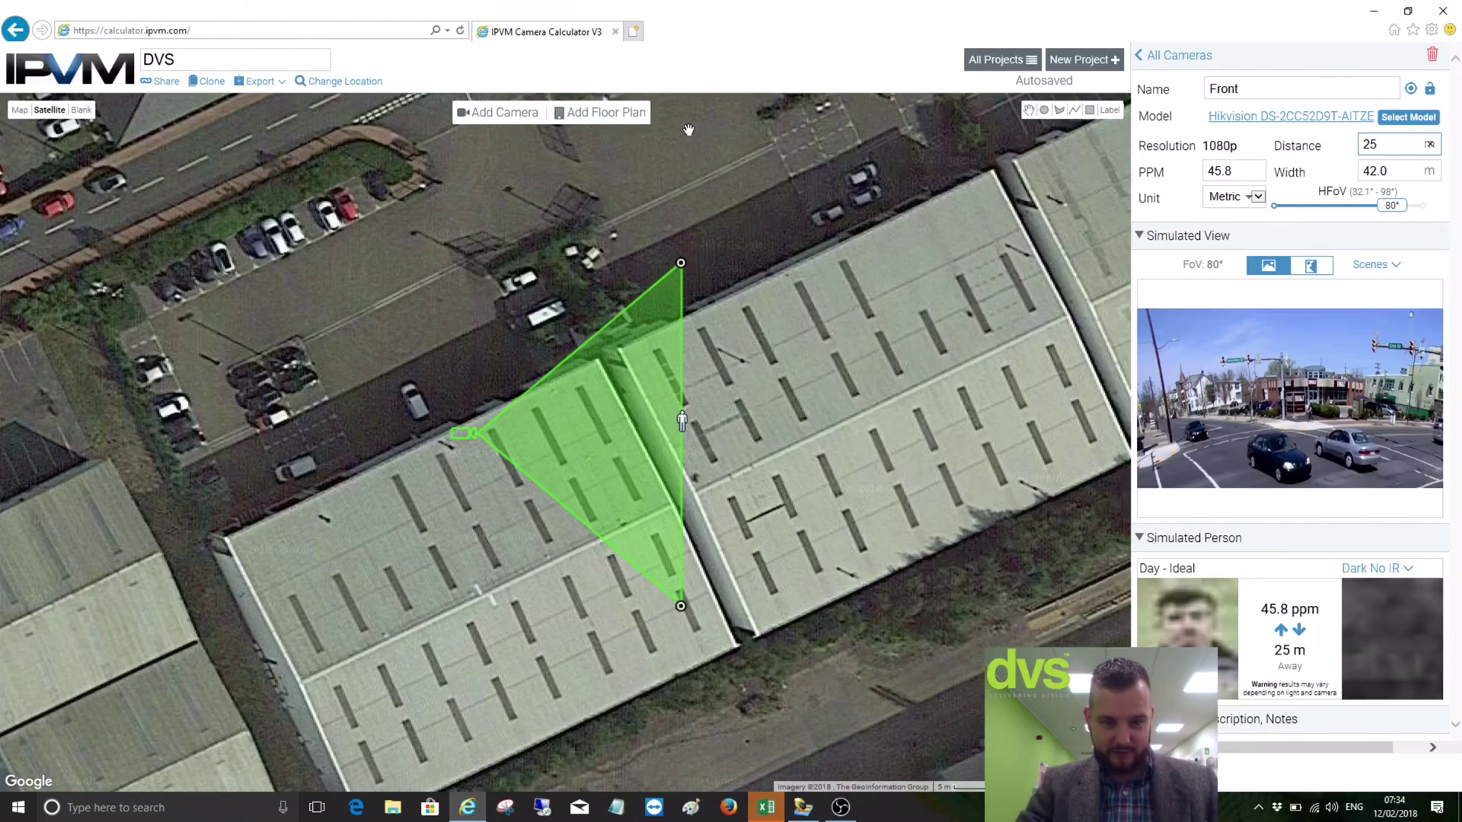
pyautogui.moveTo(465, 434)
pyautogui.mouseDown()
pyautogui.moveTo(397, 405)
pyautogui.moveTo(212, 514)
pyautogui.moveTo(215, 536)
pyautogui.mouseUp()
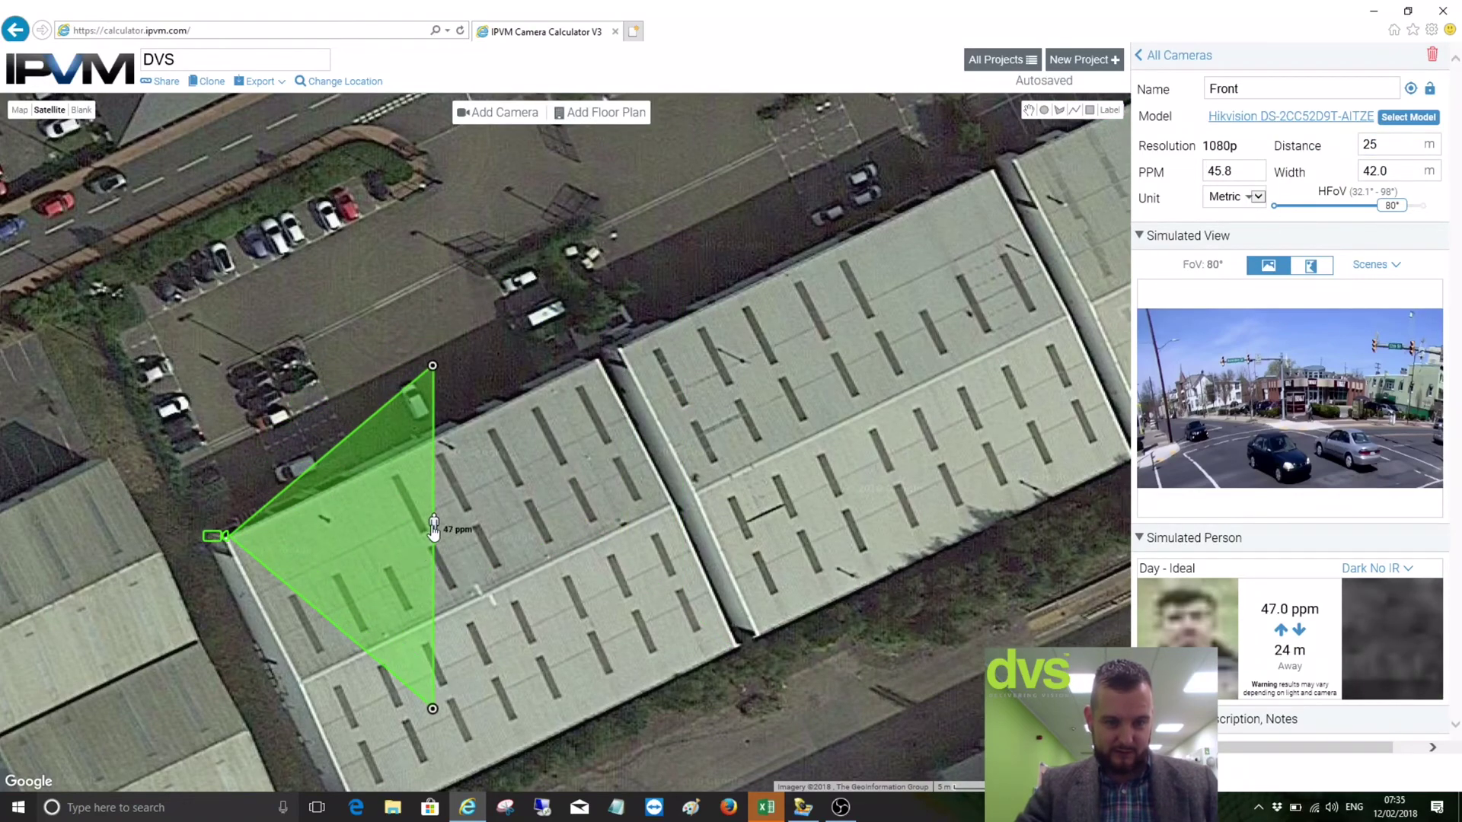
pyautogui.moveTo(433, 533)
pyautogui.mouseDown()
pyautogui.moveTo(391, 414)
pyautogui.moveTo(284, 319)
pyautogui.moveTo(307, 333)
pyautogui.mouseUp()
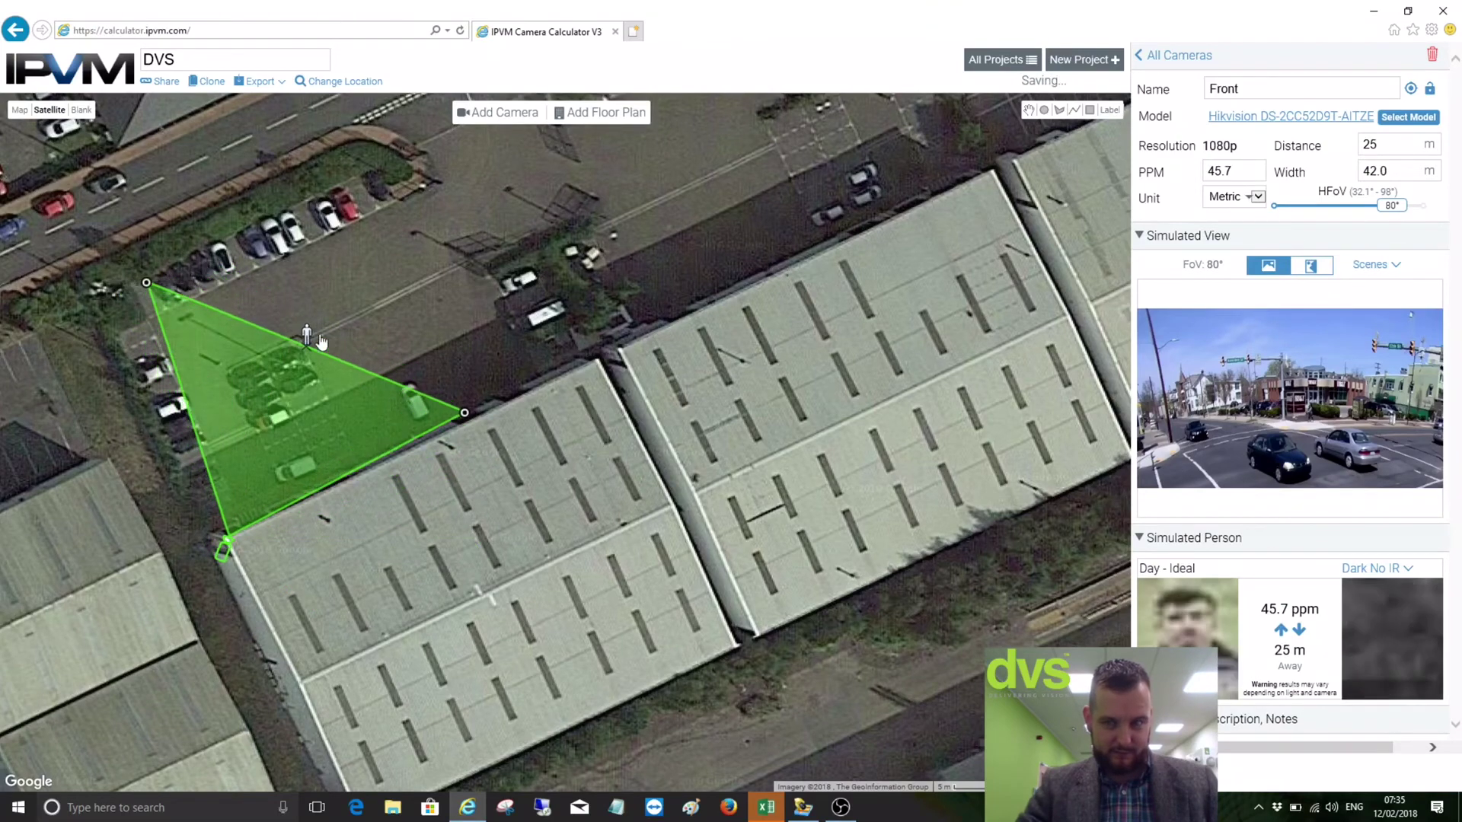
# Check the measurement unit options and the simulated view modes for the Front camera
pyautogui.click(1261, 197)
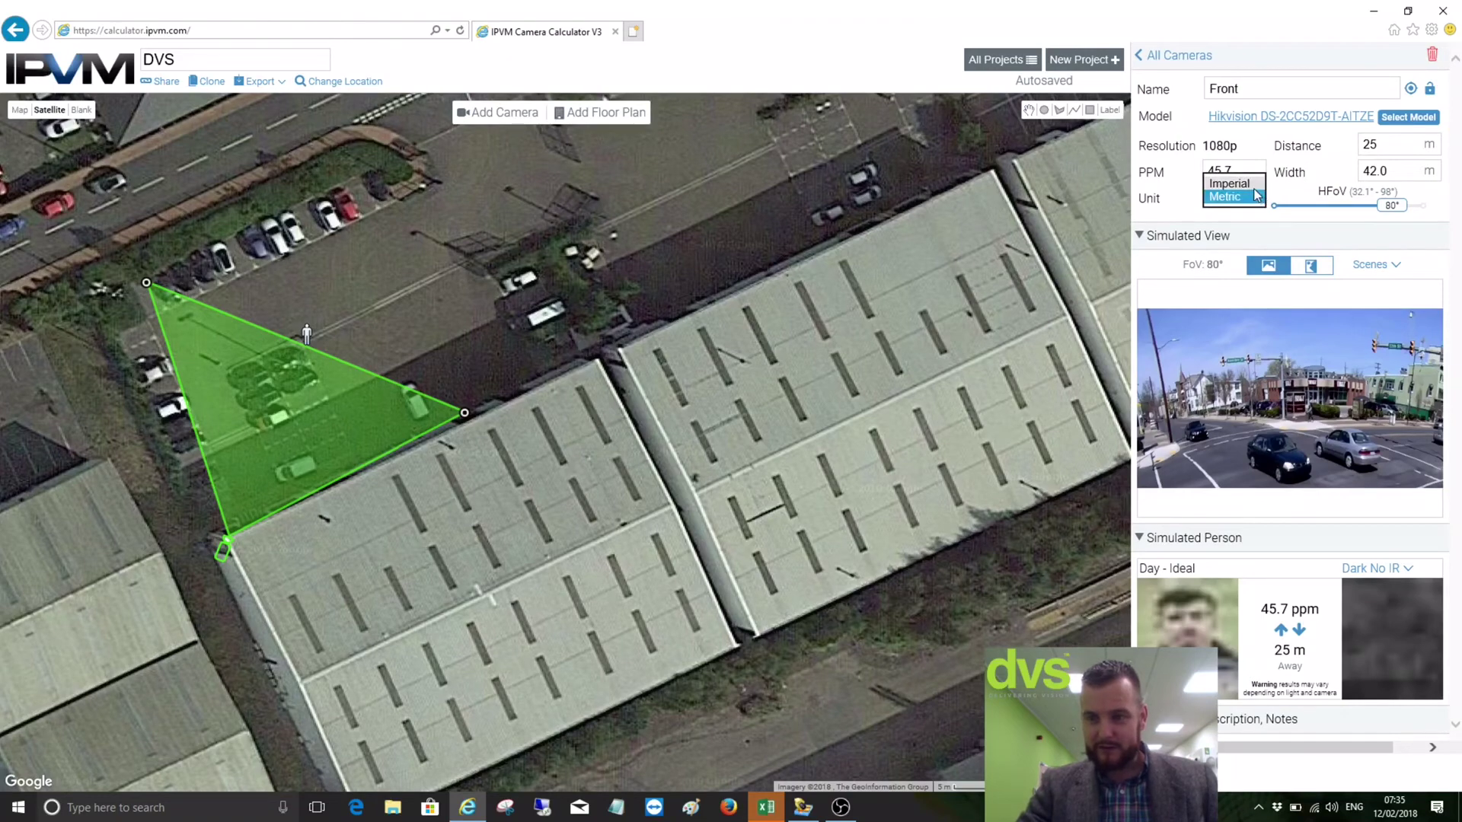
pyautogui.click(1179, 205)
pyautogui.click(1183, 211)
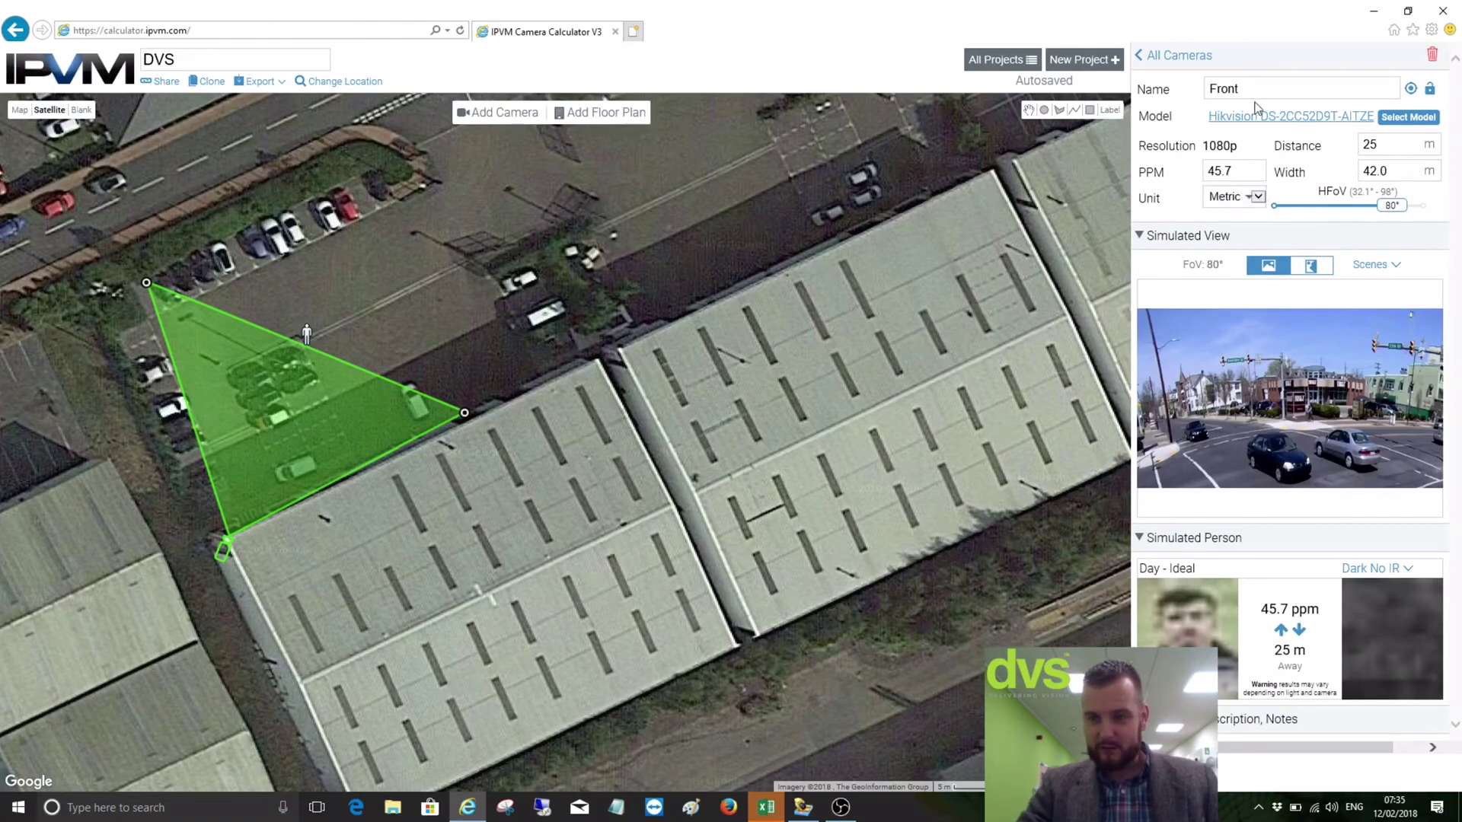
pyautogui.click(1297, 265)
pyautogui.click(1269, 266)
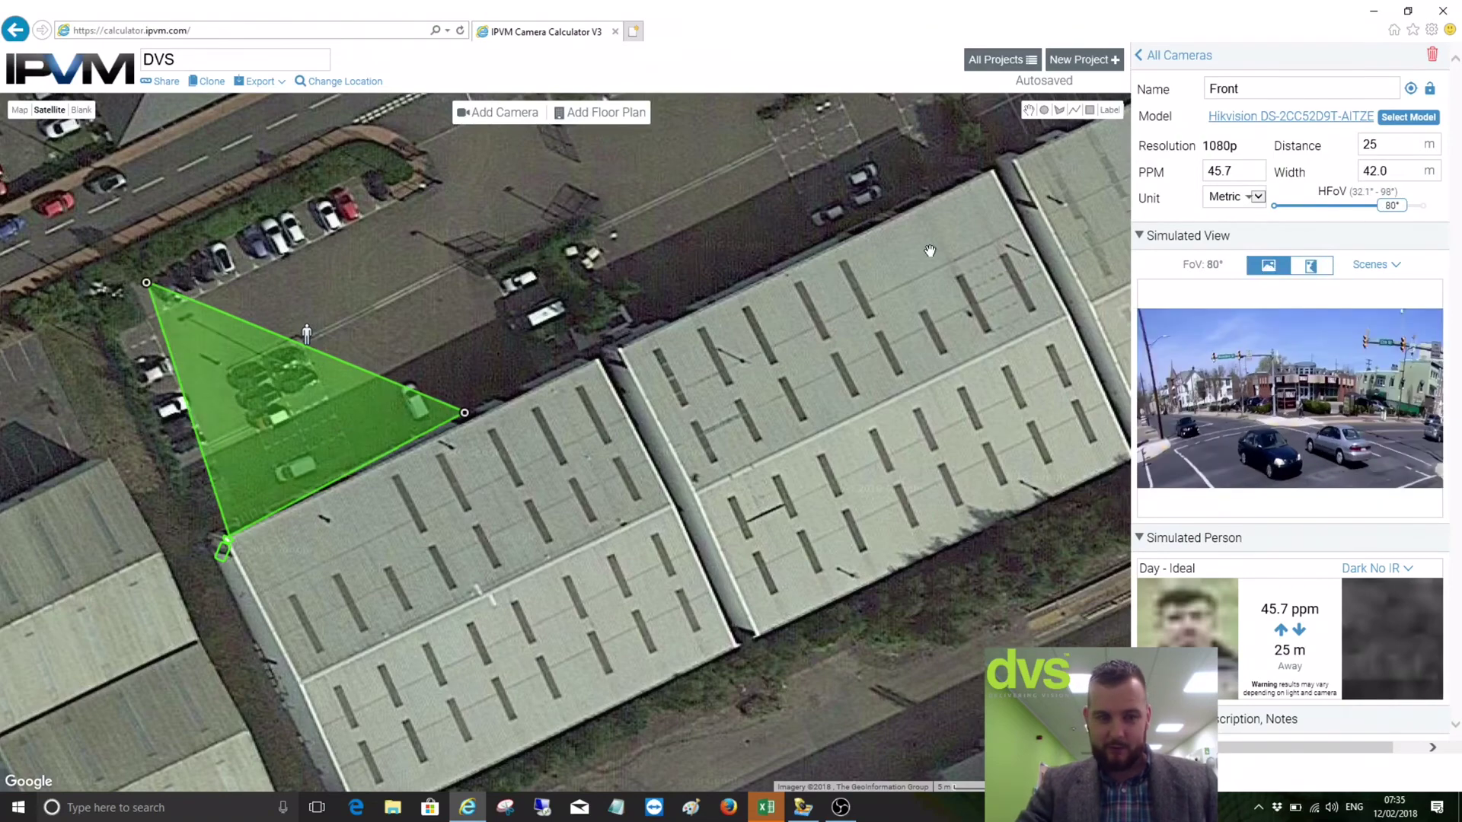
# Preview the view from the road by moving the Front camera there and back, and review its location and description details
pyautogui.moveTo(224, 549); pyautogui.dragTo(170, 203)
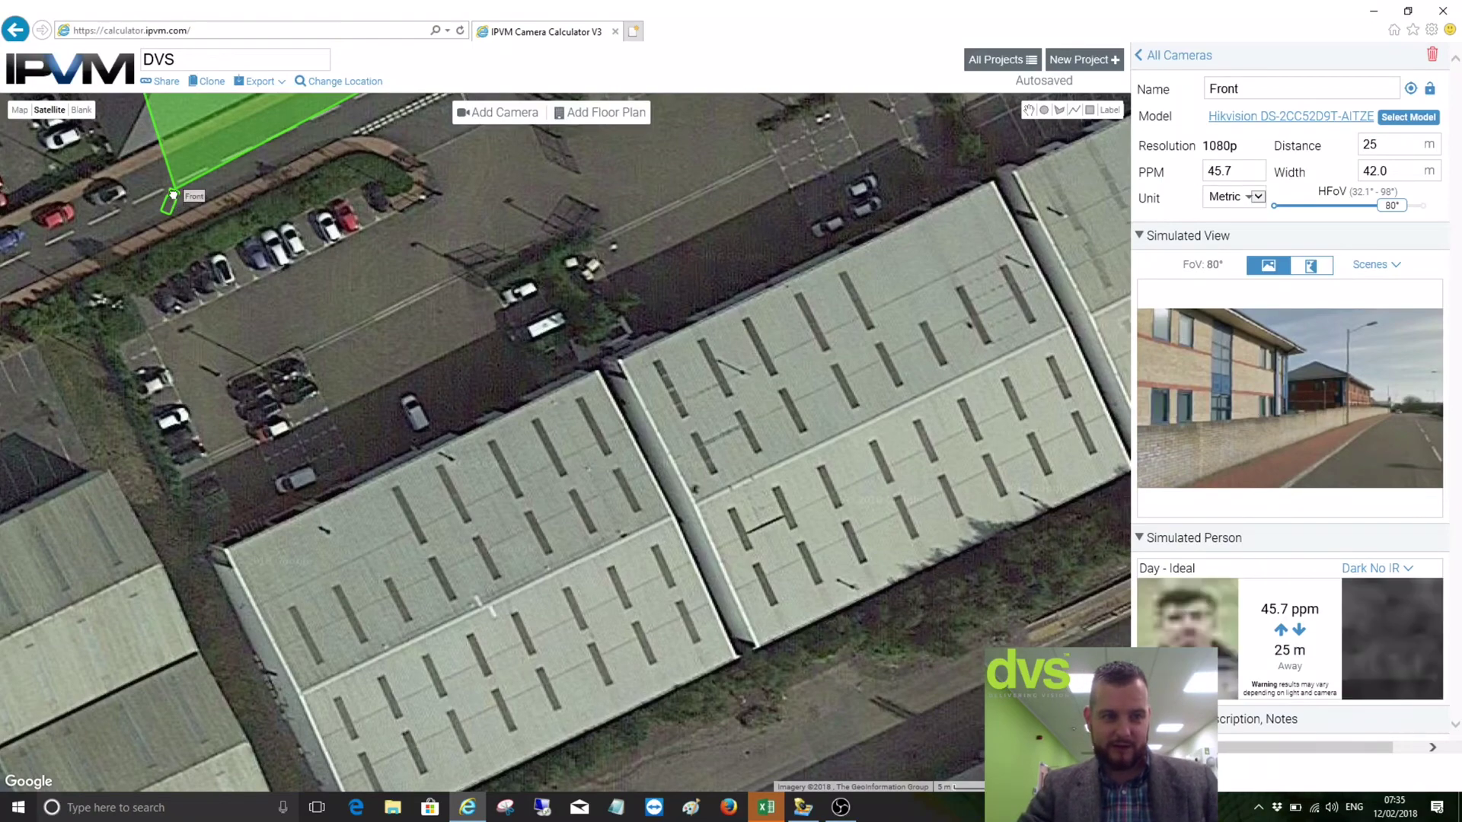
pyautogui.moveTo(171, 202); pyautogui.dragTo(226, 548)
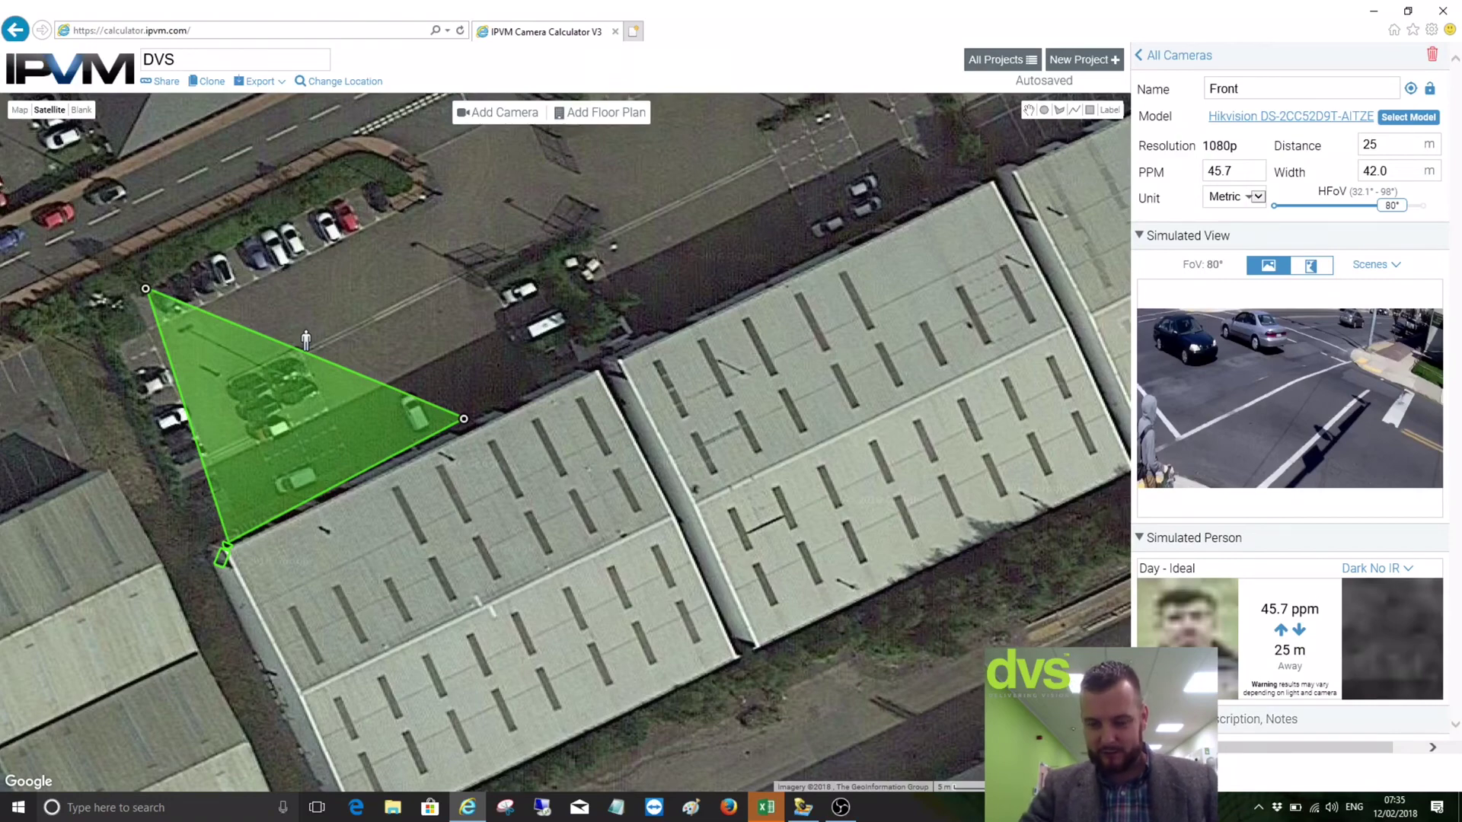
pyautogui.scroll(-2, 1218, 636)
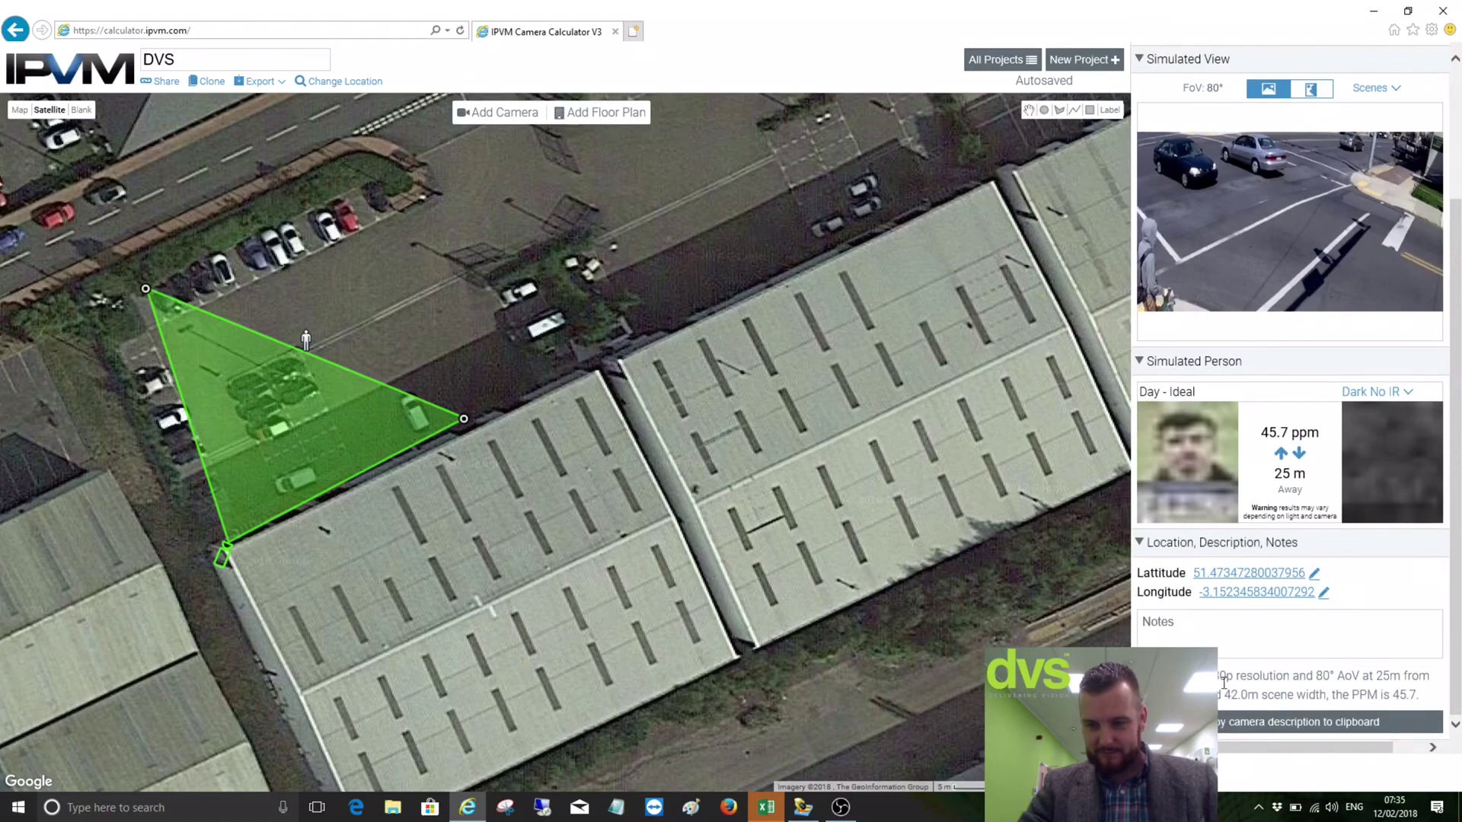
pyautogui.scroll(2, 1218, 636)
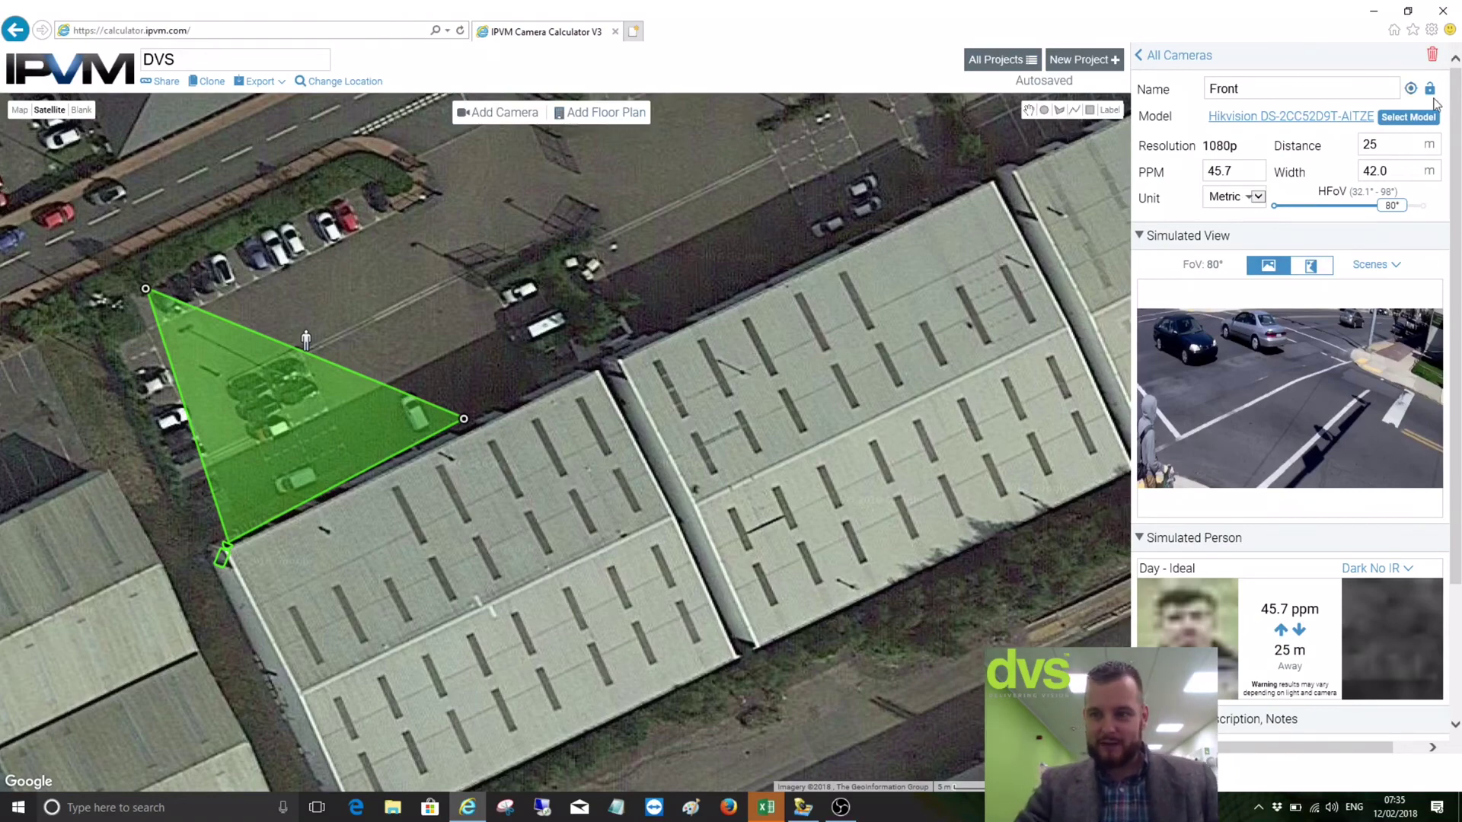
# Duplicate the Front camera with its model and coverage settings
pyautogui.rightClick(223, 553)
pyautogui.click(282, 504)
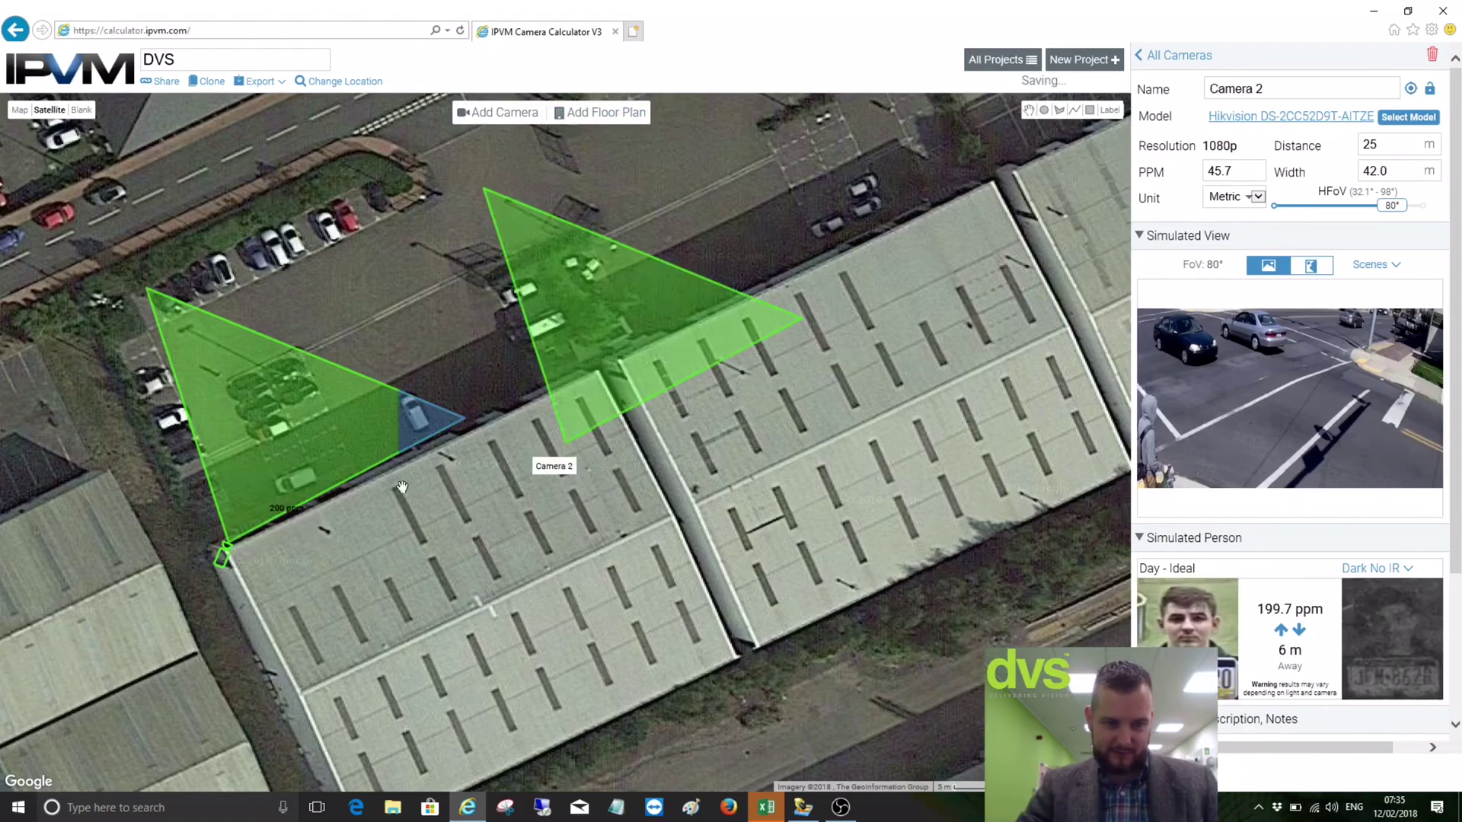
# Place Camera 2 at the first warehouse's far front corner and aim it back across the car park with a distance of about 31 m
pyautogui.click(558, 457)
pyautogui.moveTo(558, 459); pyautogui.dragTo(501, 419)
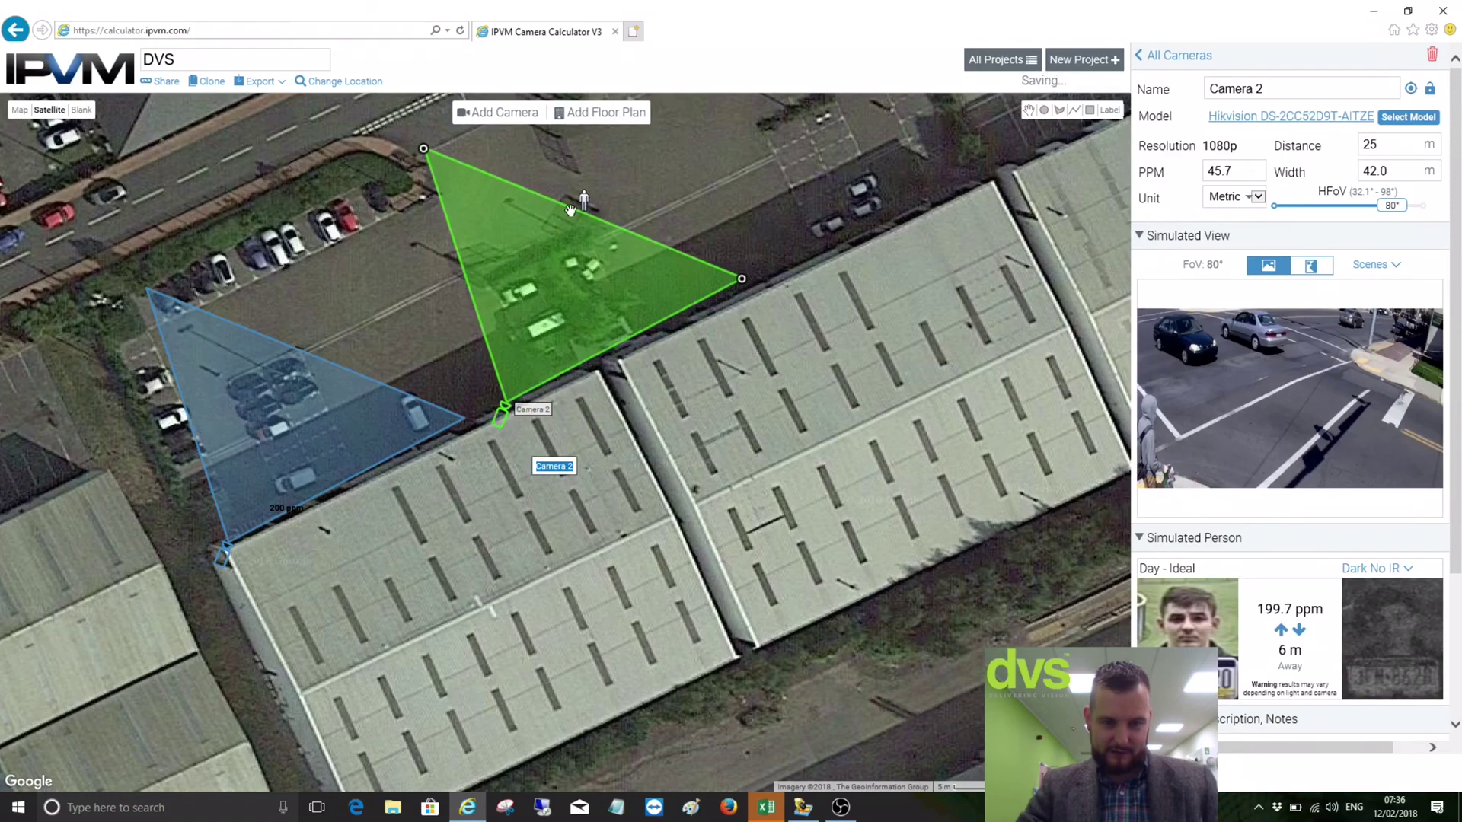
pyautogui.moveTo(517, 192); pyautogui.dragTo(458, 249)
pyautogui.moveTo(317, 324); pyautogui.dragTo(249, 460)
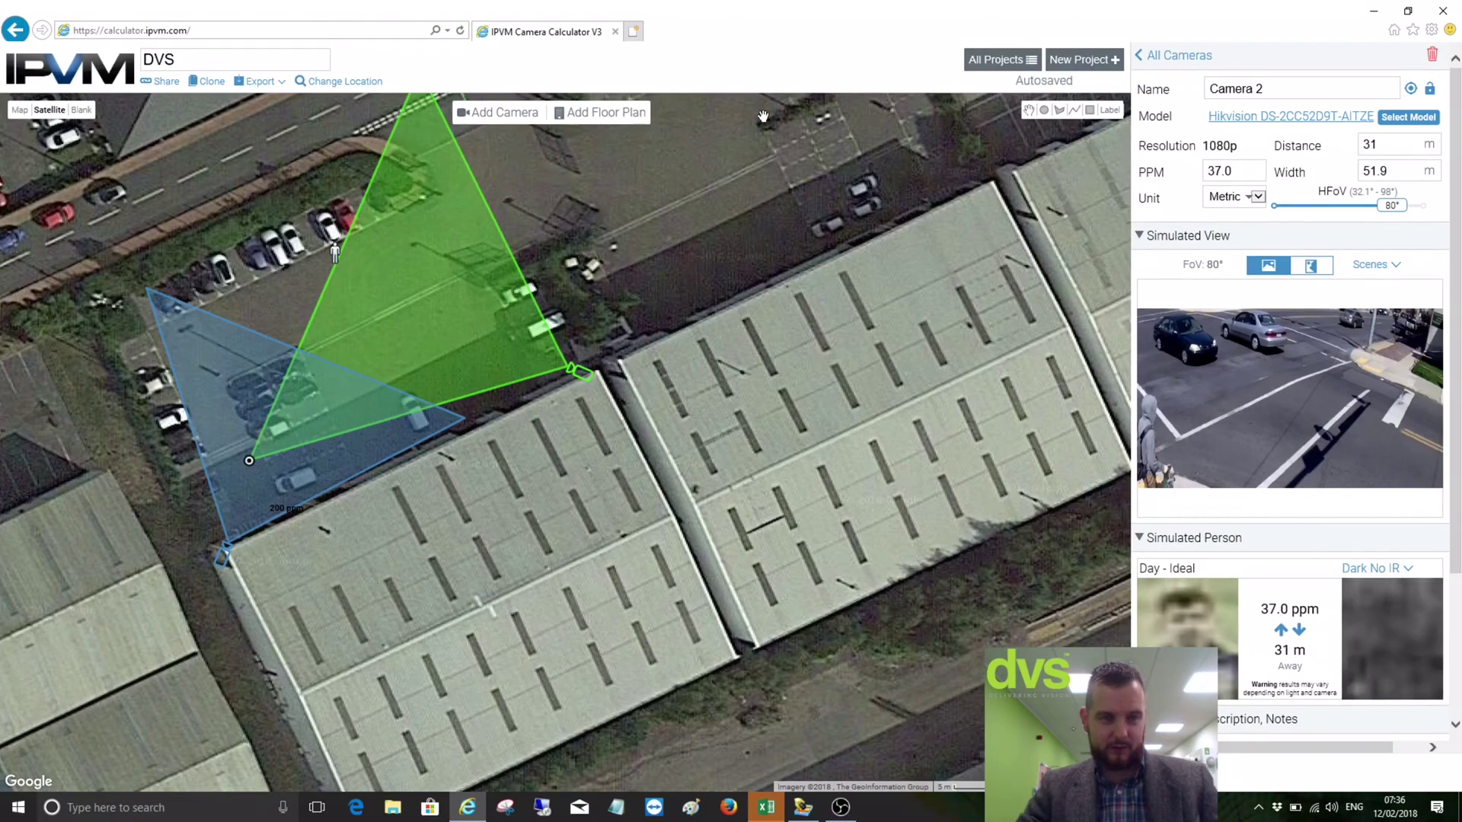
# Export the DVS project as a PDF report
pyautogui.click(260, 82)
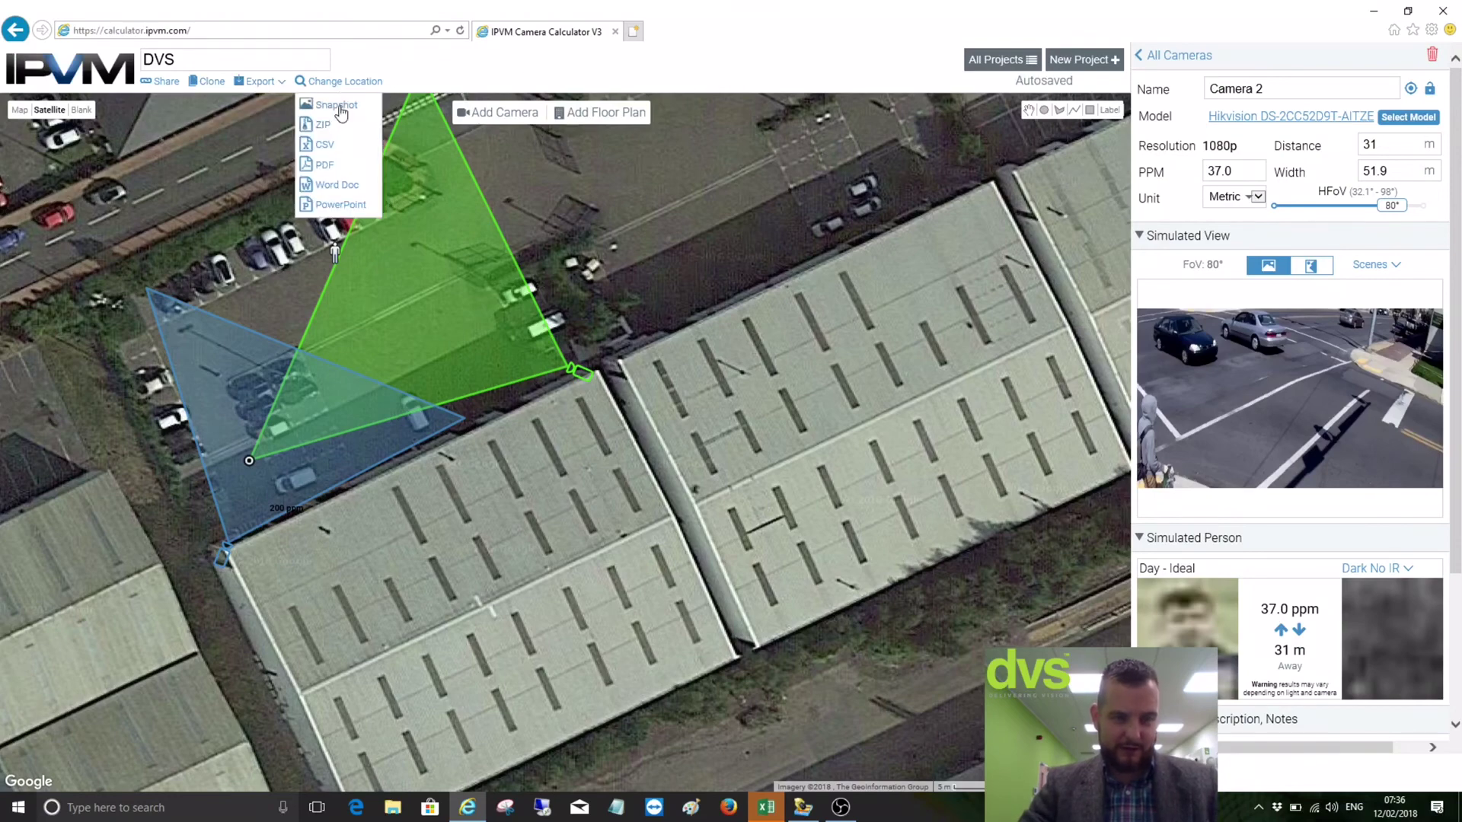
pyautogui.click(325, 165)
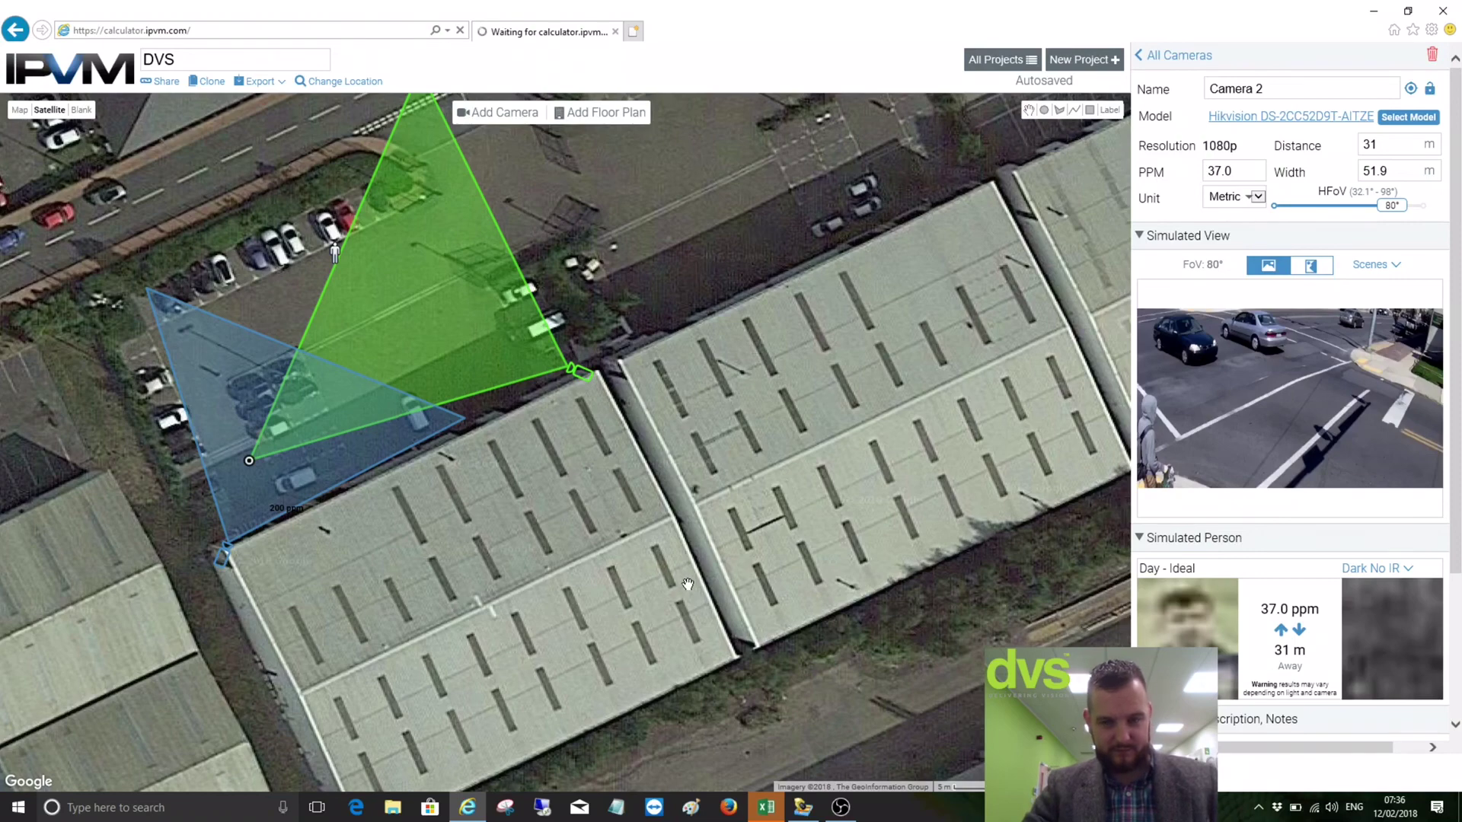
pyautogui.scroll(-1, 688, 583)
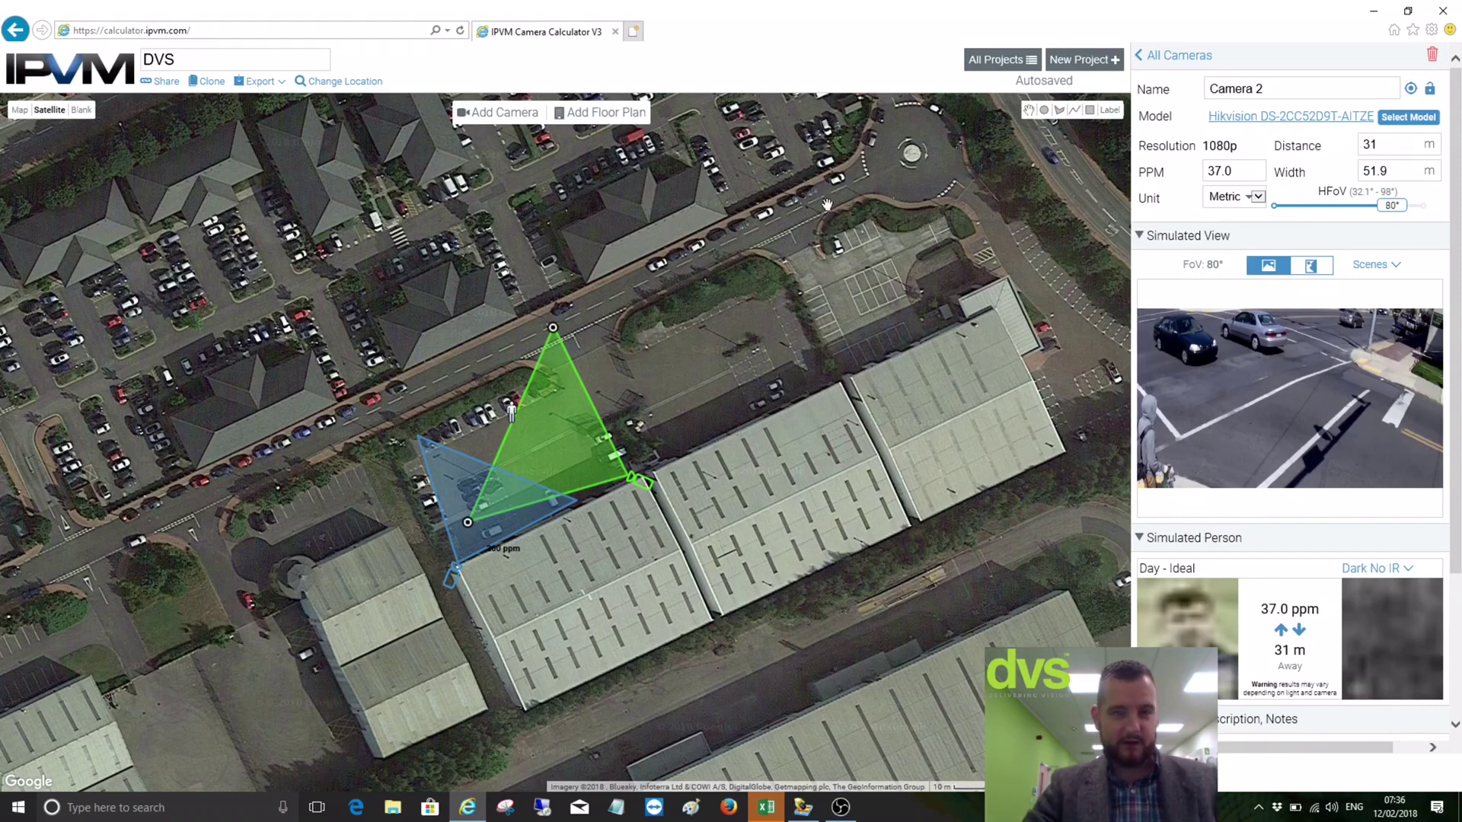
pyautogui.scroll(-1, 558, 481)
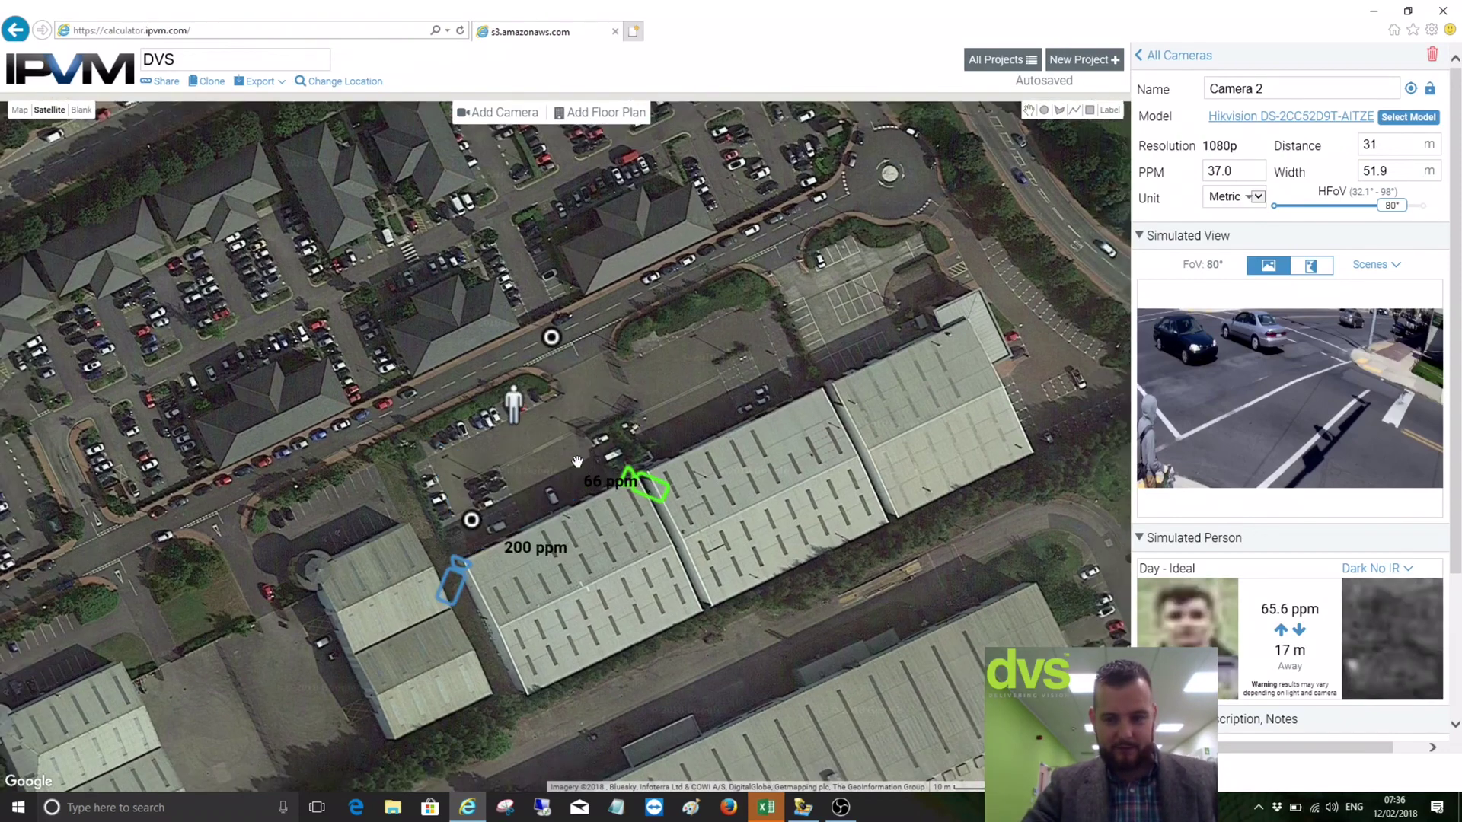
pyautogui.scroll(1, 318, 98)
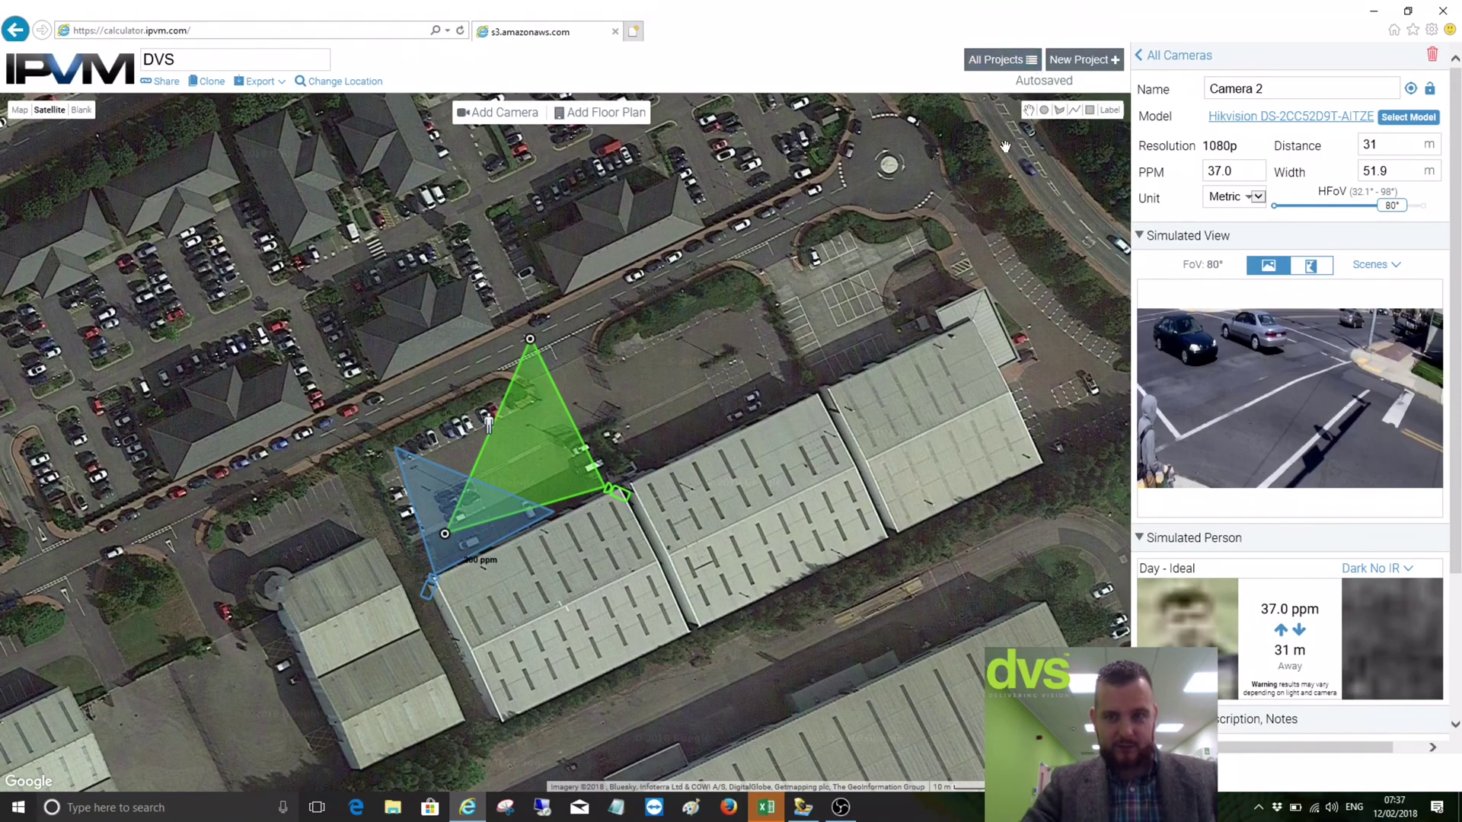
# Open the saved Timber yard project from the list of all projects
pyautogui.click(994, 60)
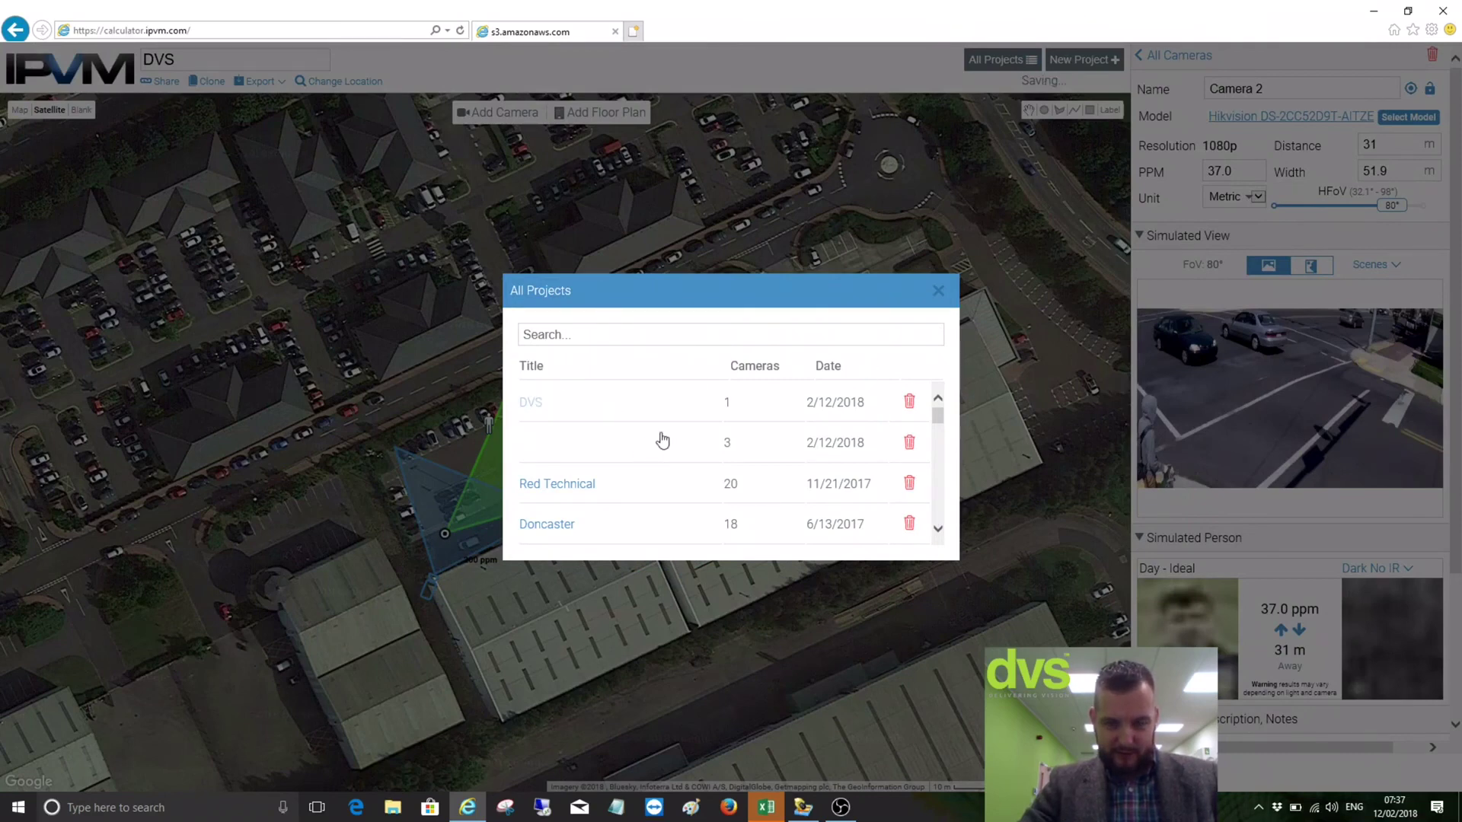
pyautogui.scroll(-5, 543, 480)
pyautogui.scroll(-2, 544, 478)
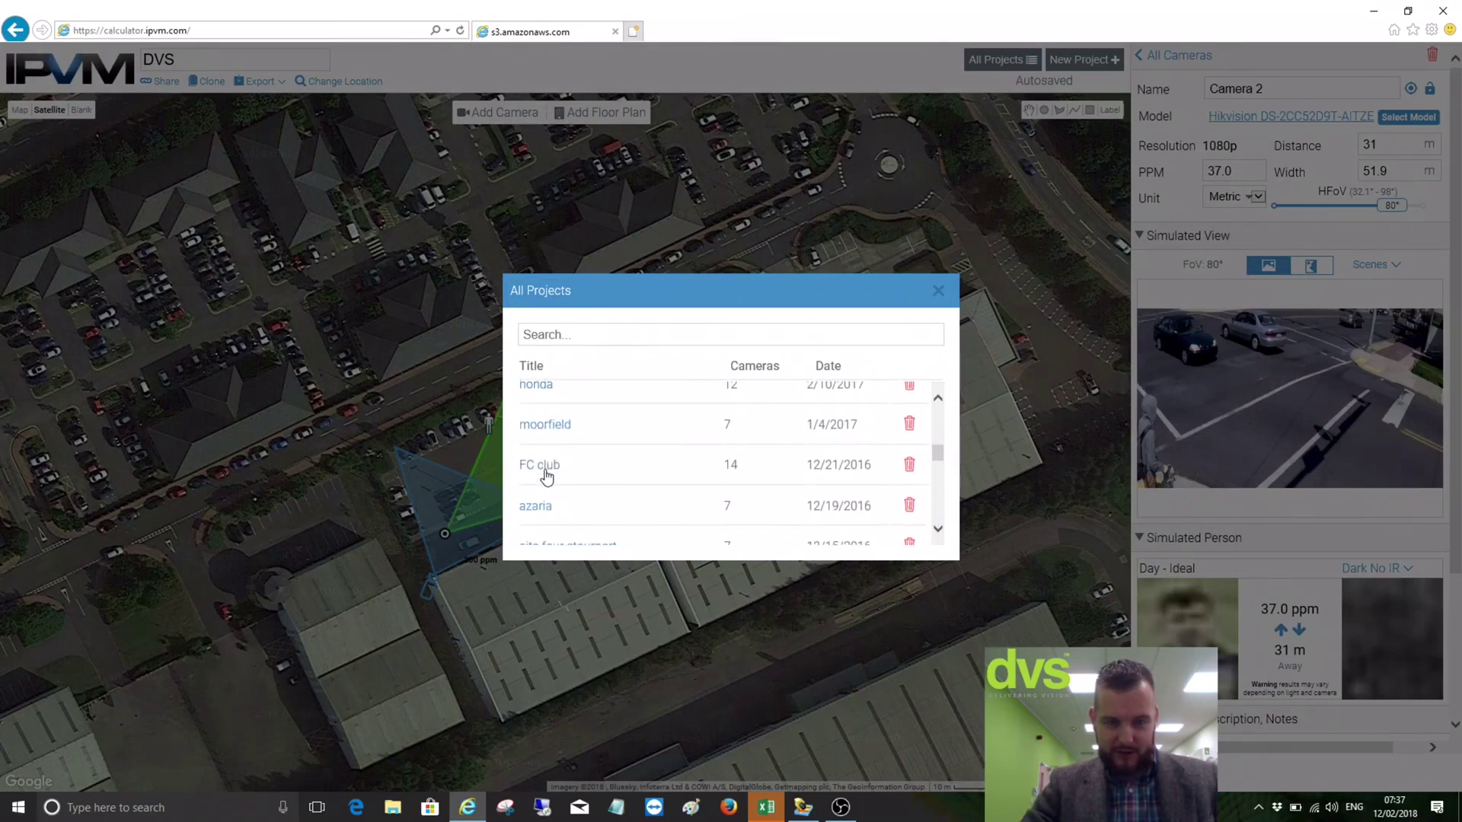
pyautogui.scroll(2, 545, 473)
pyautogui.scroll(2, 567, 442)
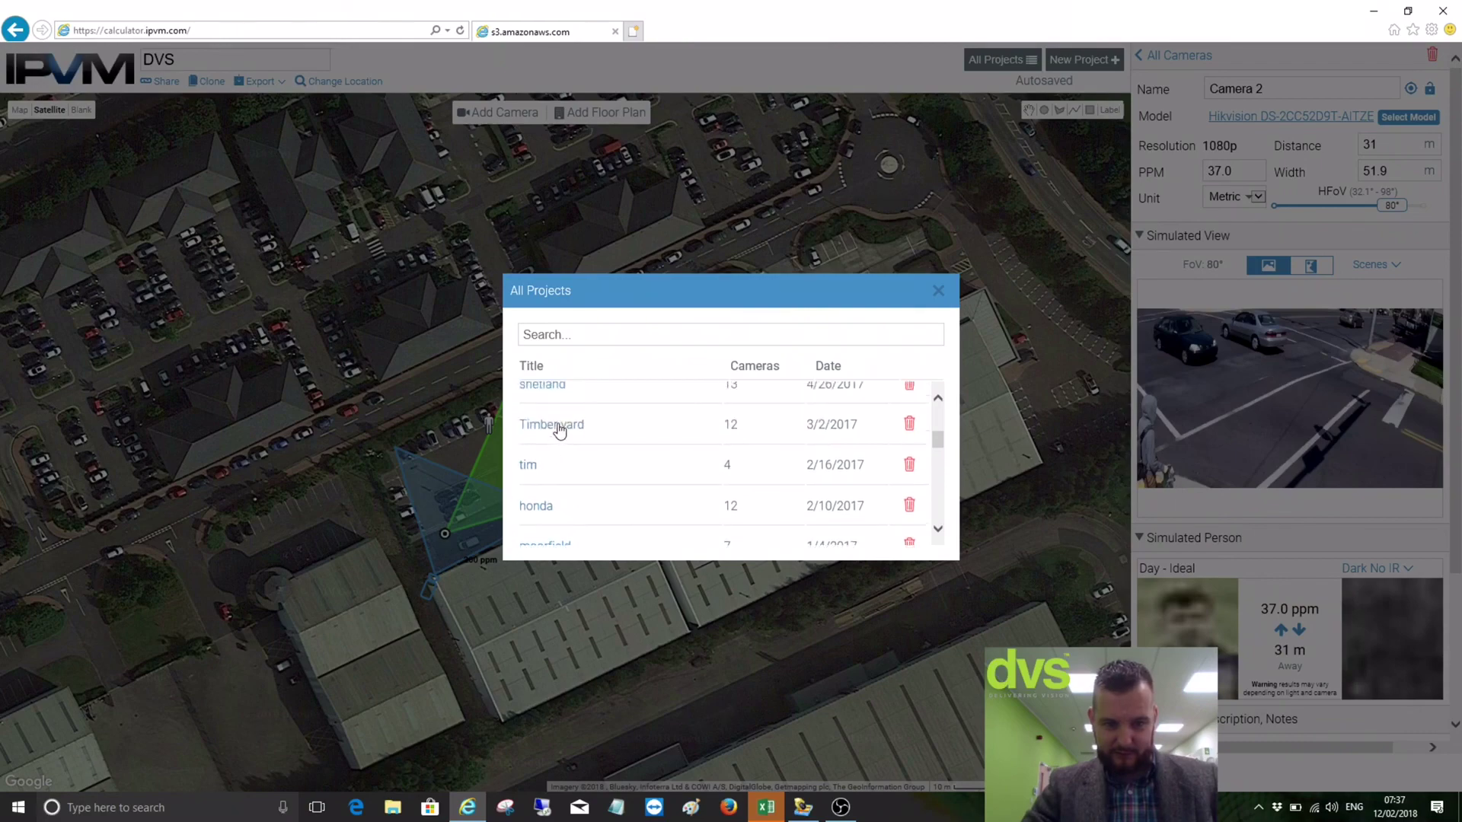
pyautogui.click(561, 426)
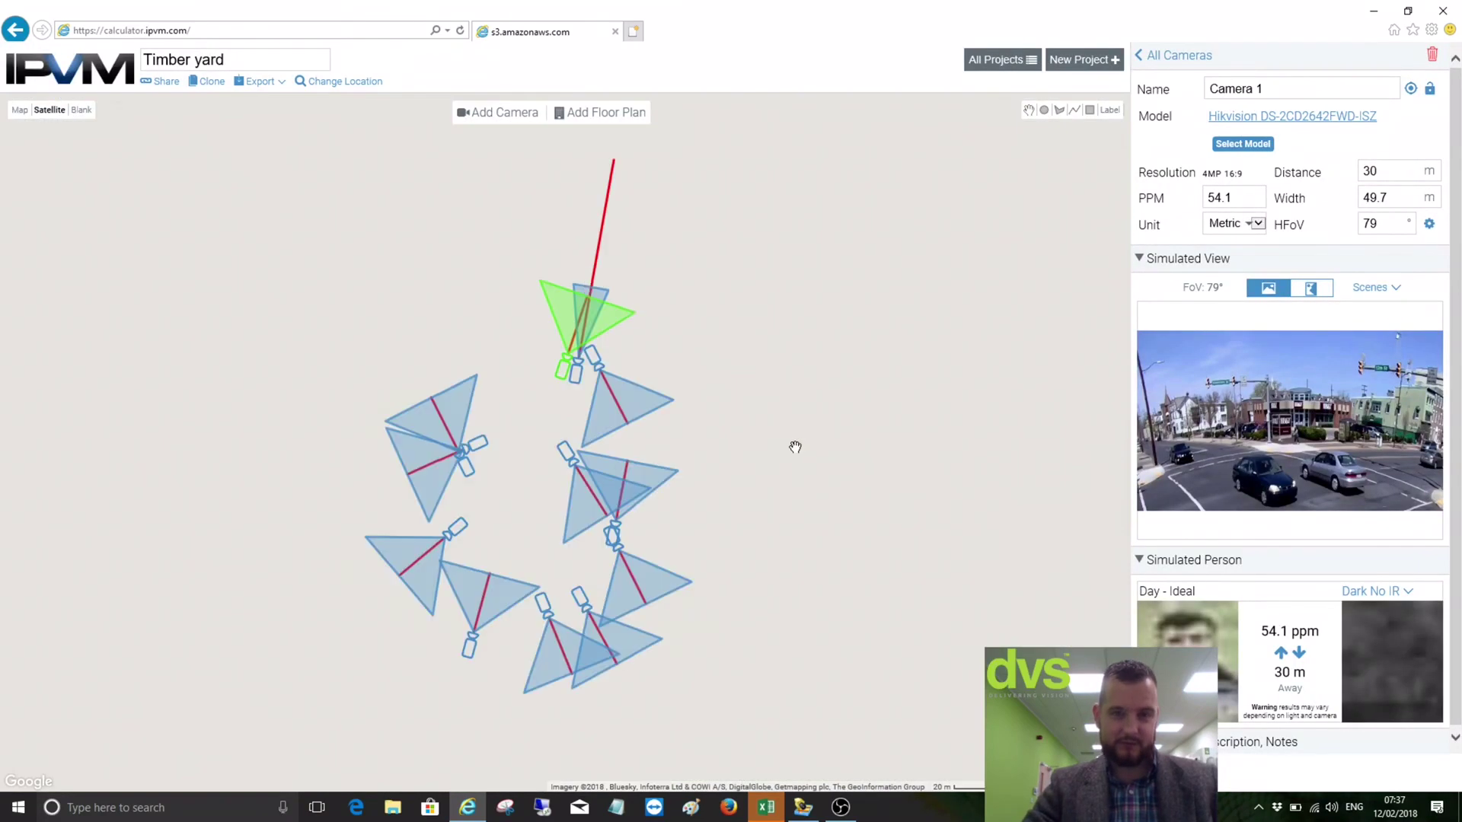